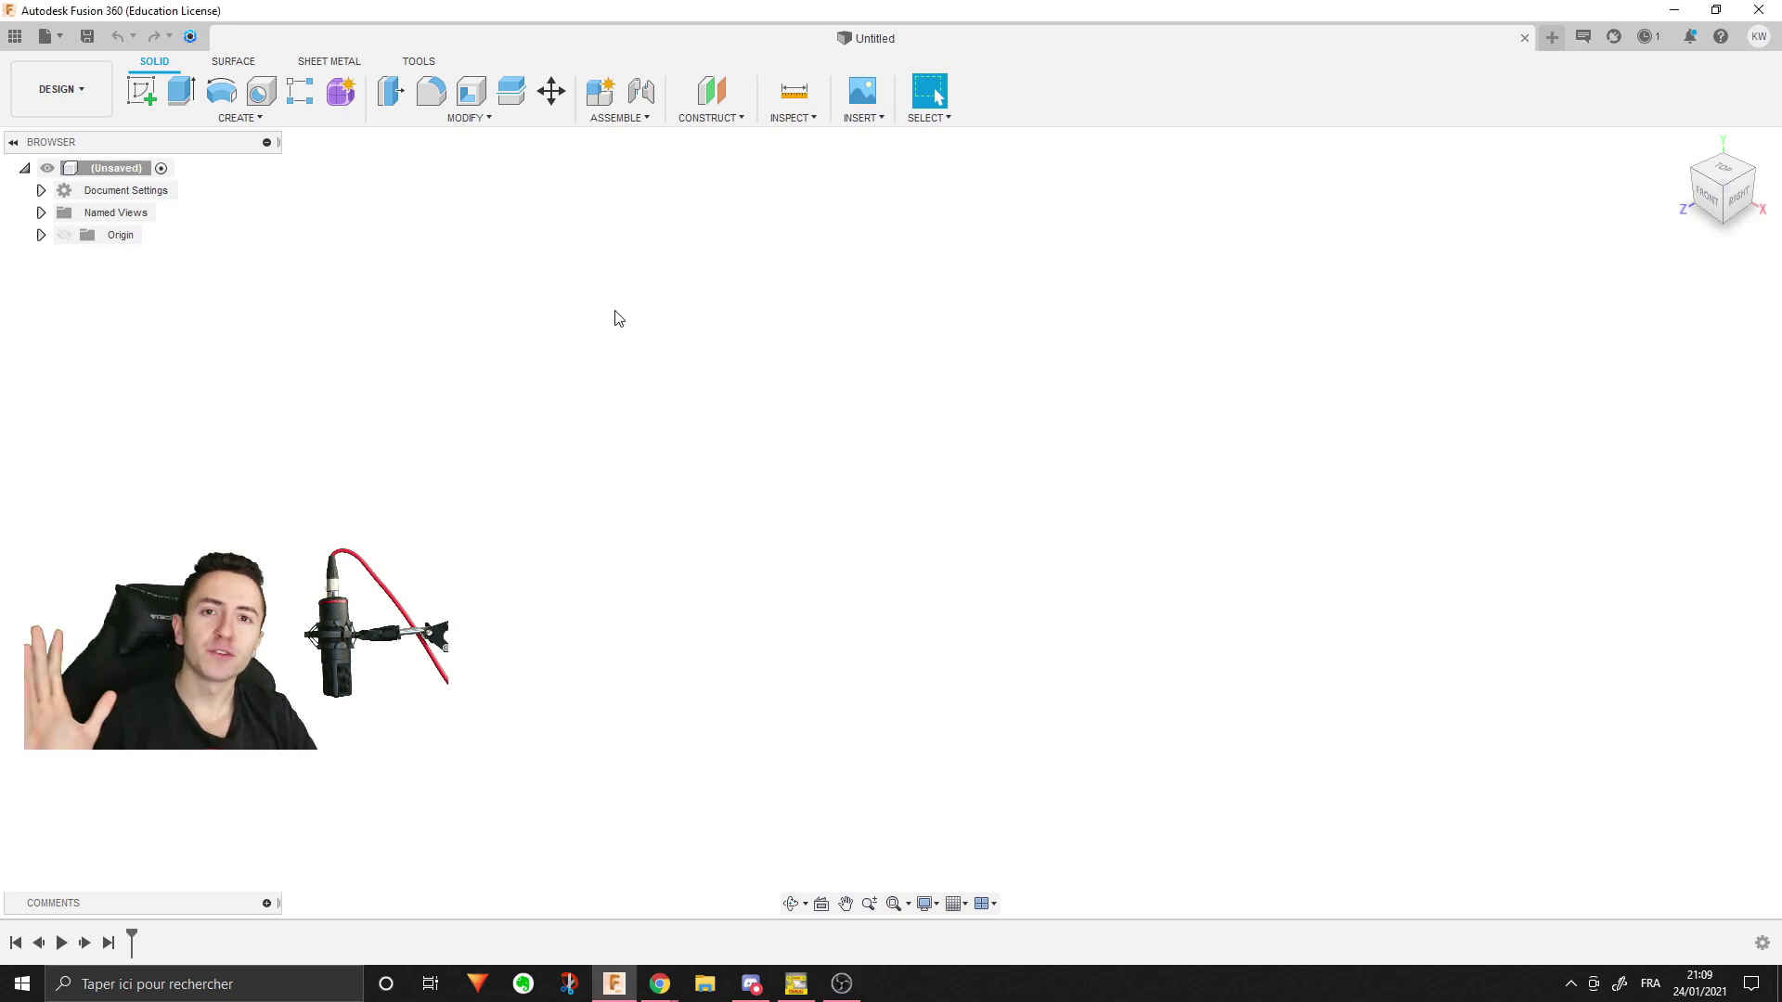
# - Sketch a circle centred on the origin on the front plane and finish the sketch
pyautogui.click(132, 90)
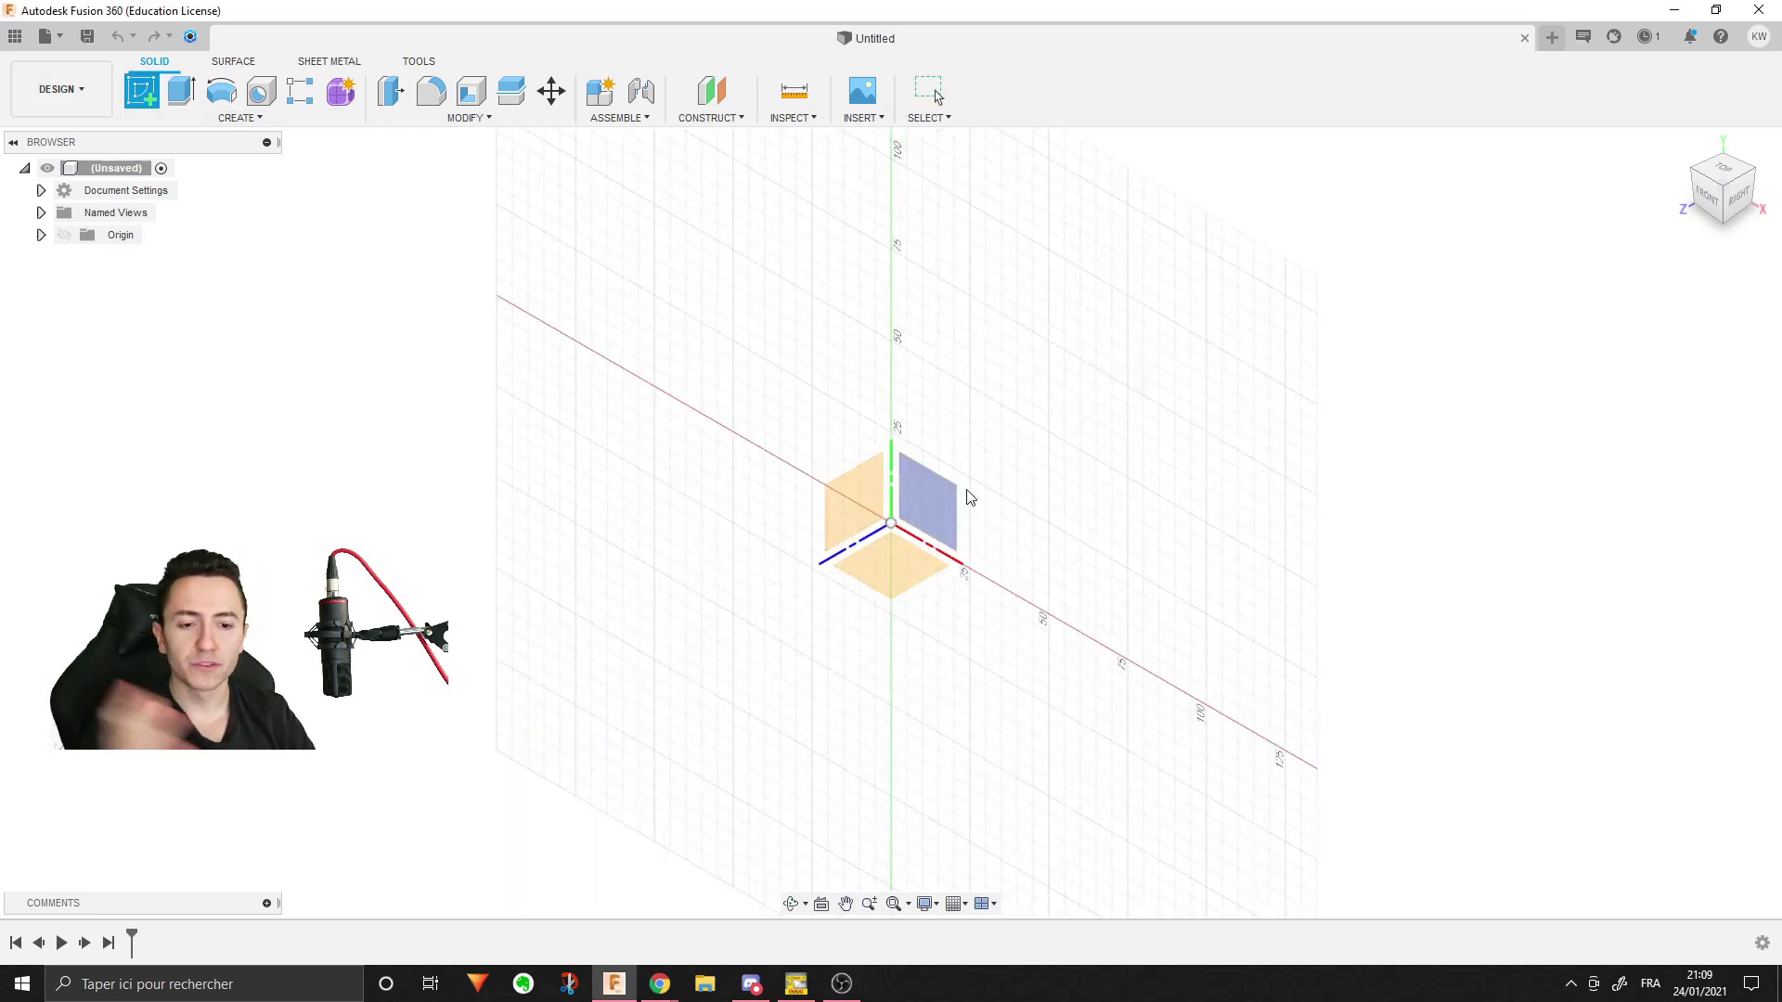
pyautogui.click(939, 498)
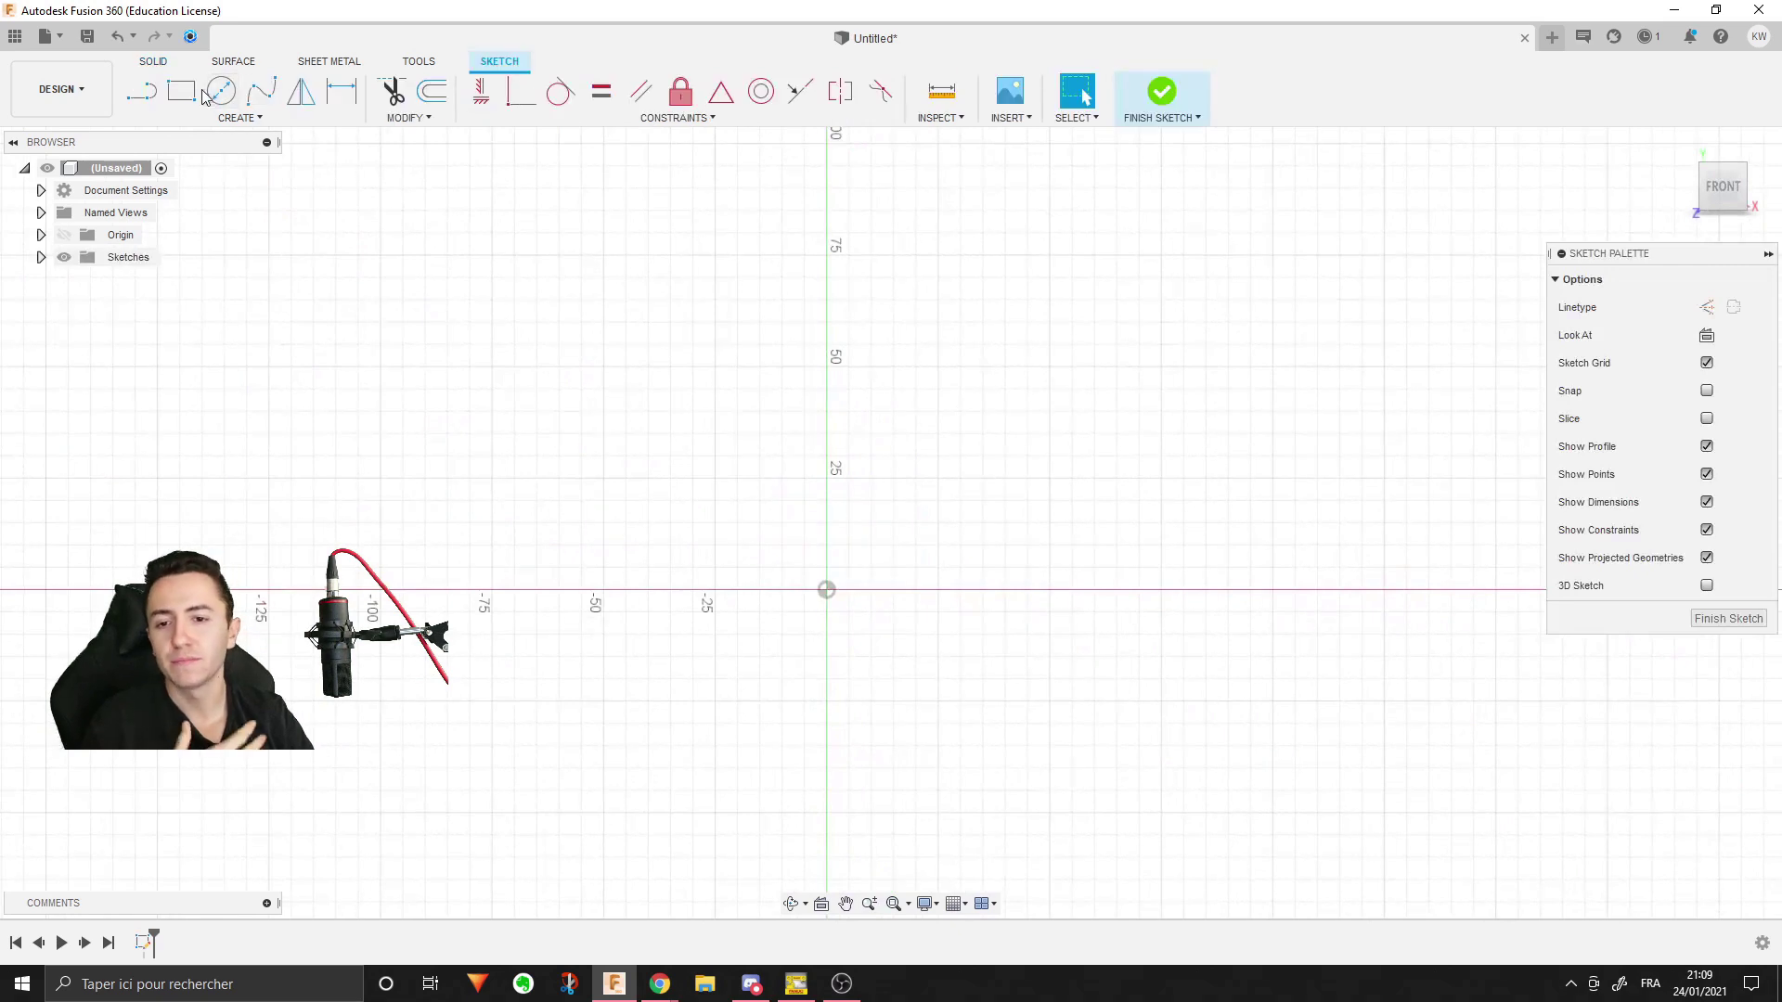
pyautogui.click(222, 90)
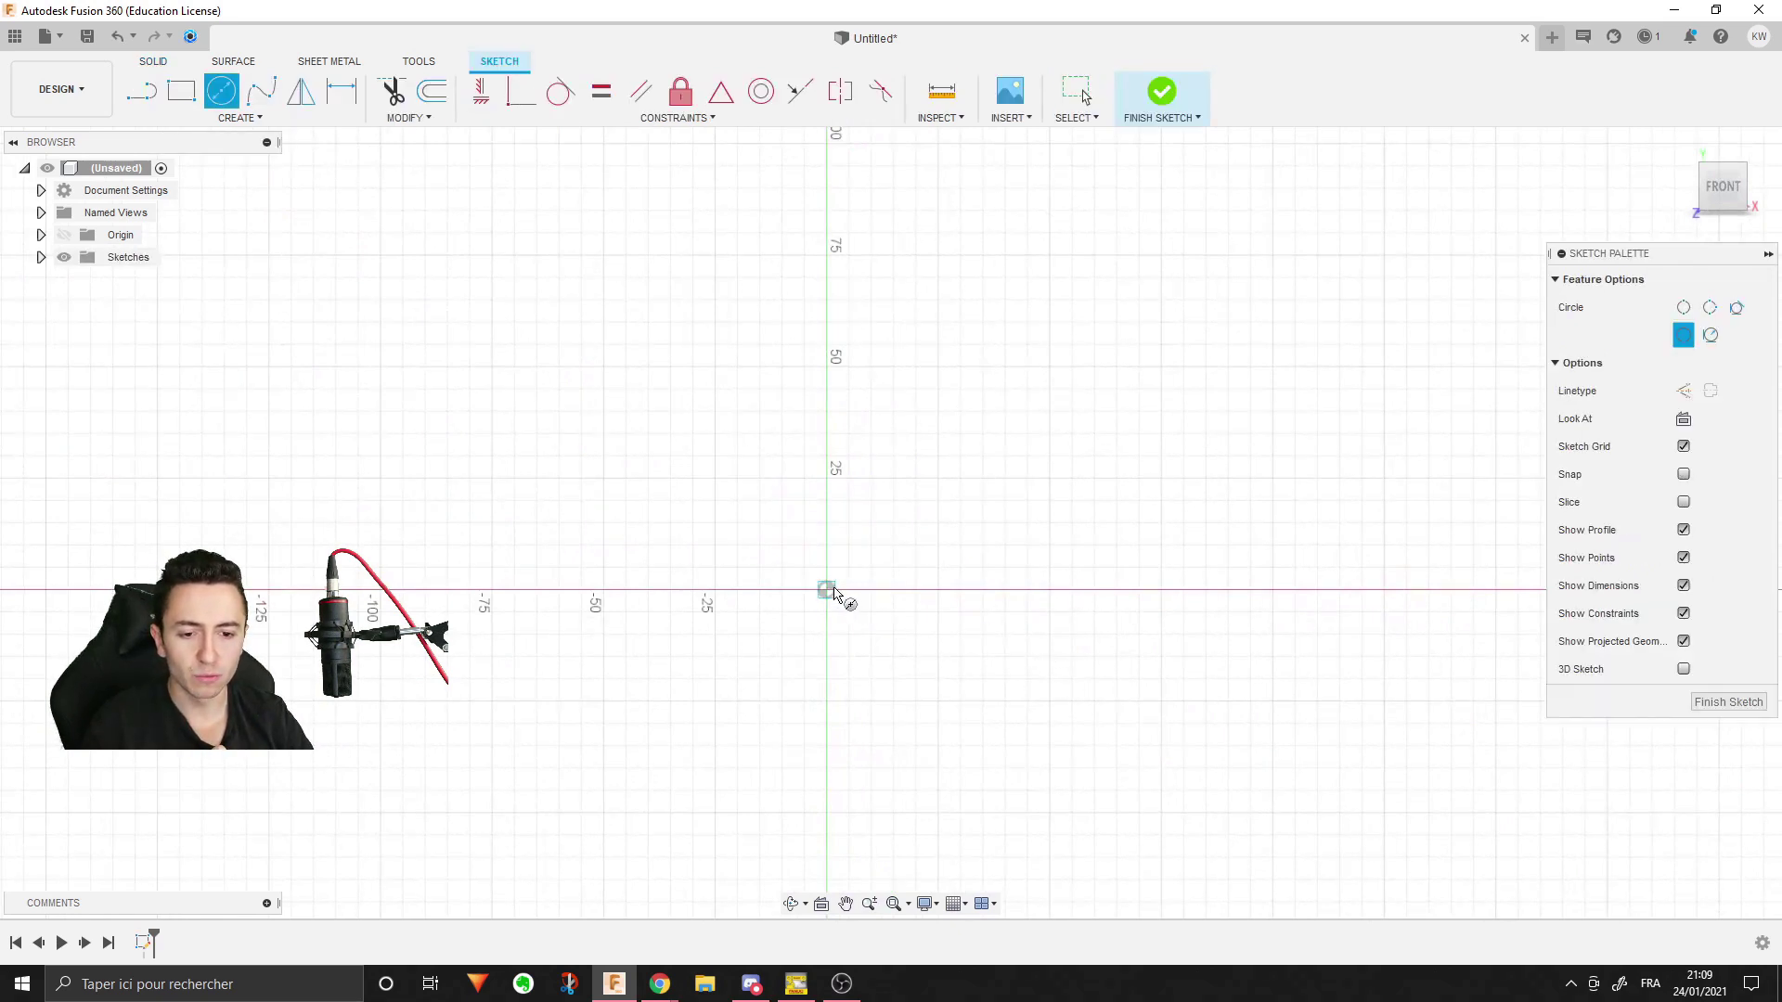
pyautogui.click(827, 590)
pyautogui.click(1156, 591)
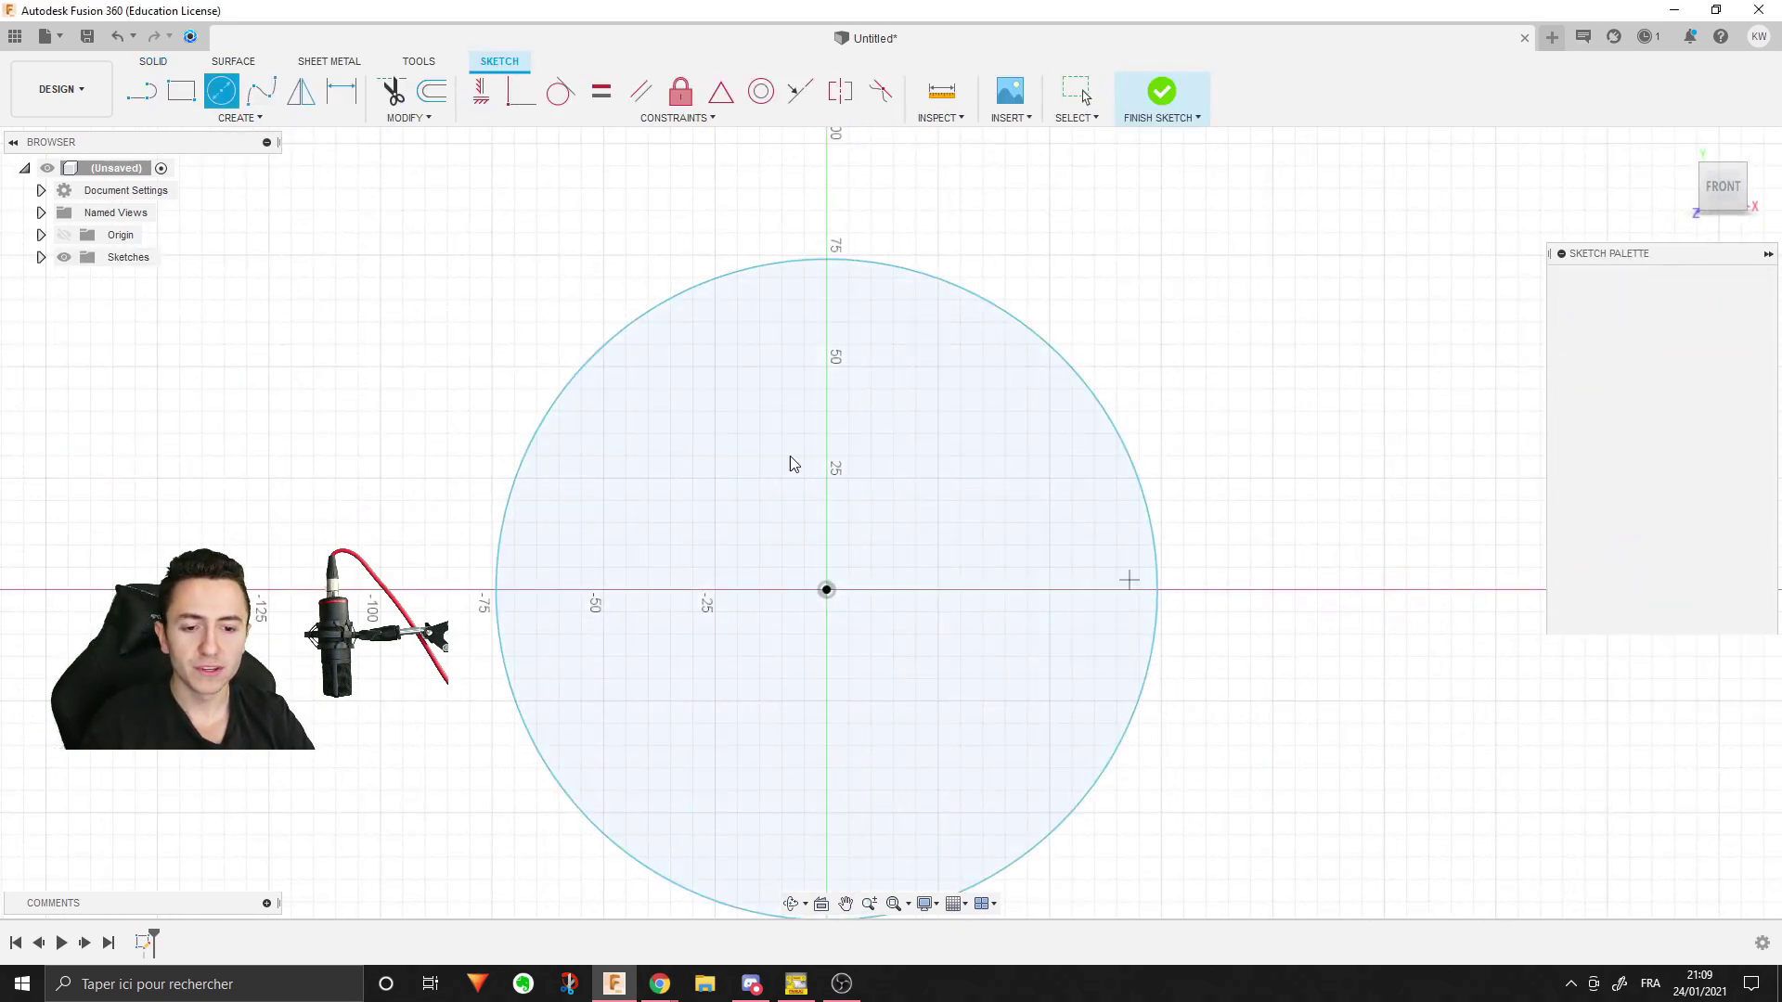
pyautogui.click(174, 66)
# - Extrude the circle into a solid cylinder and select the new body
pyautogui.click(196, 93)
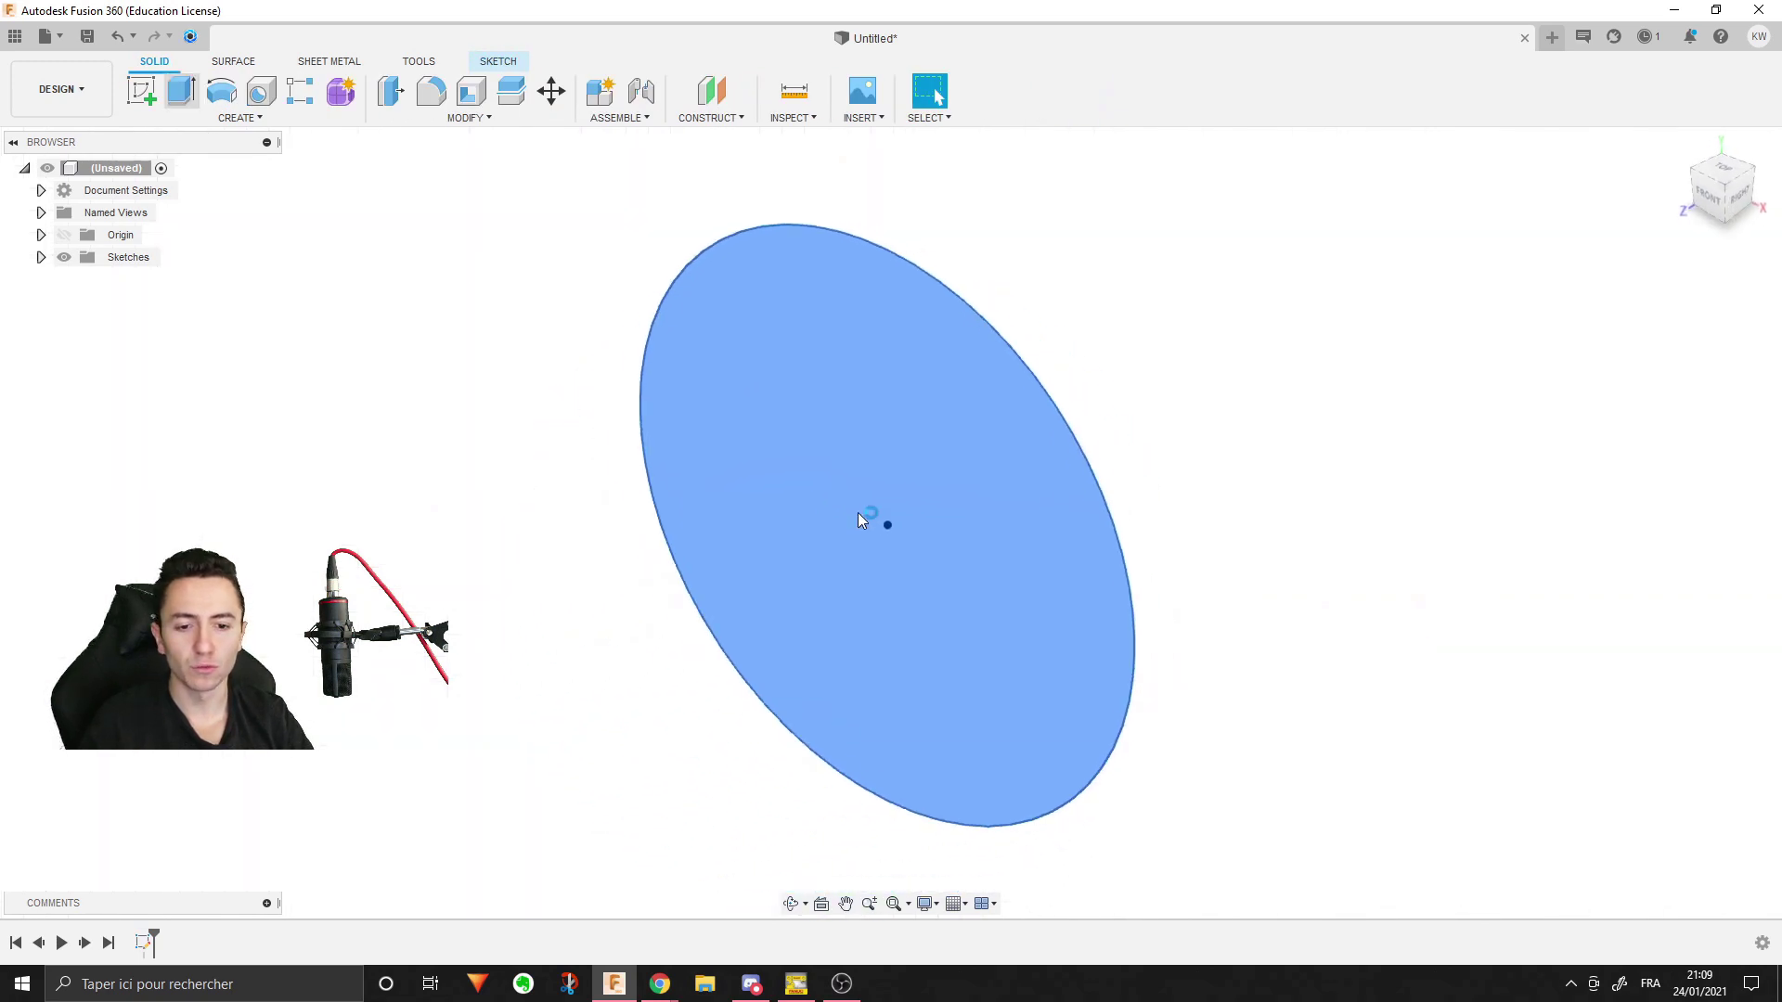
pyautogui.moveTo(875, 516)
pyautogui.mouseDown()
pyautogui.moveTo(948, 501)
pyautogui.moveTo(616, 298)
pyautogui.mouseUp()
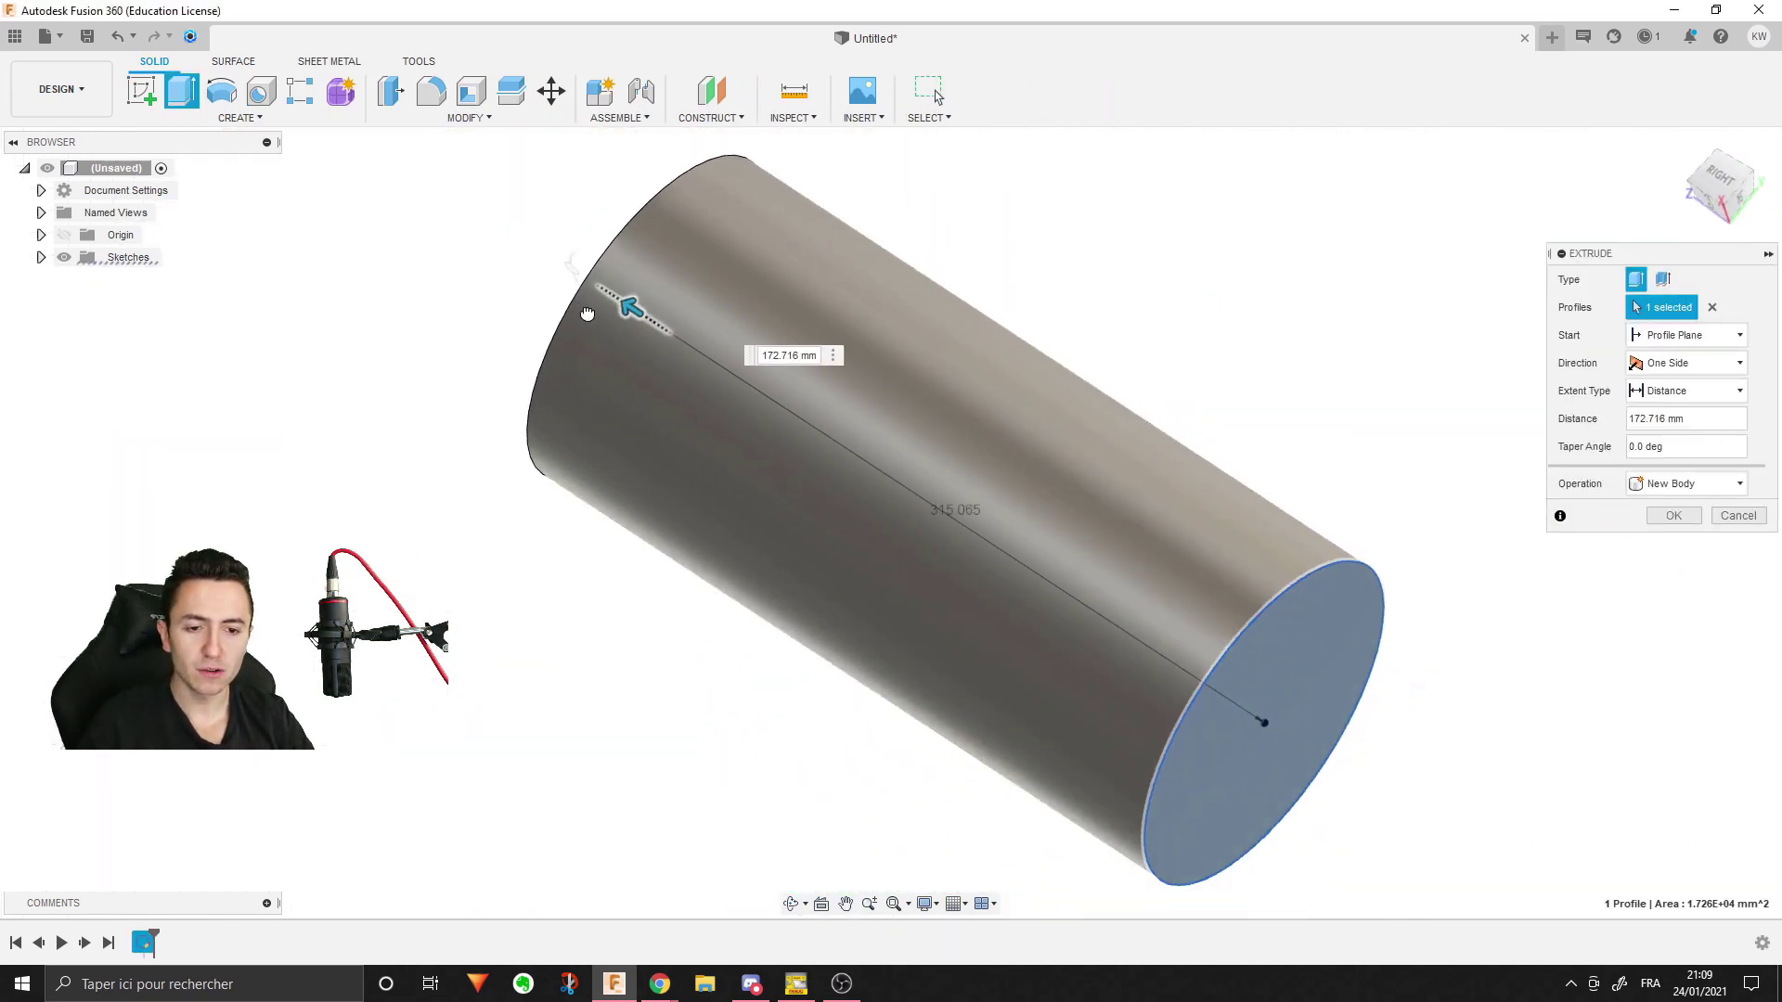
pyautogui.press('Return')
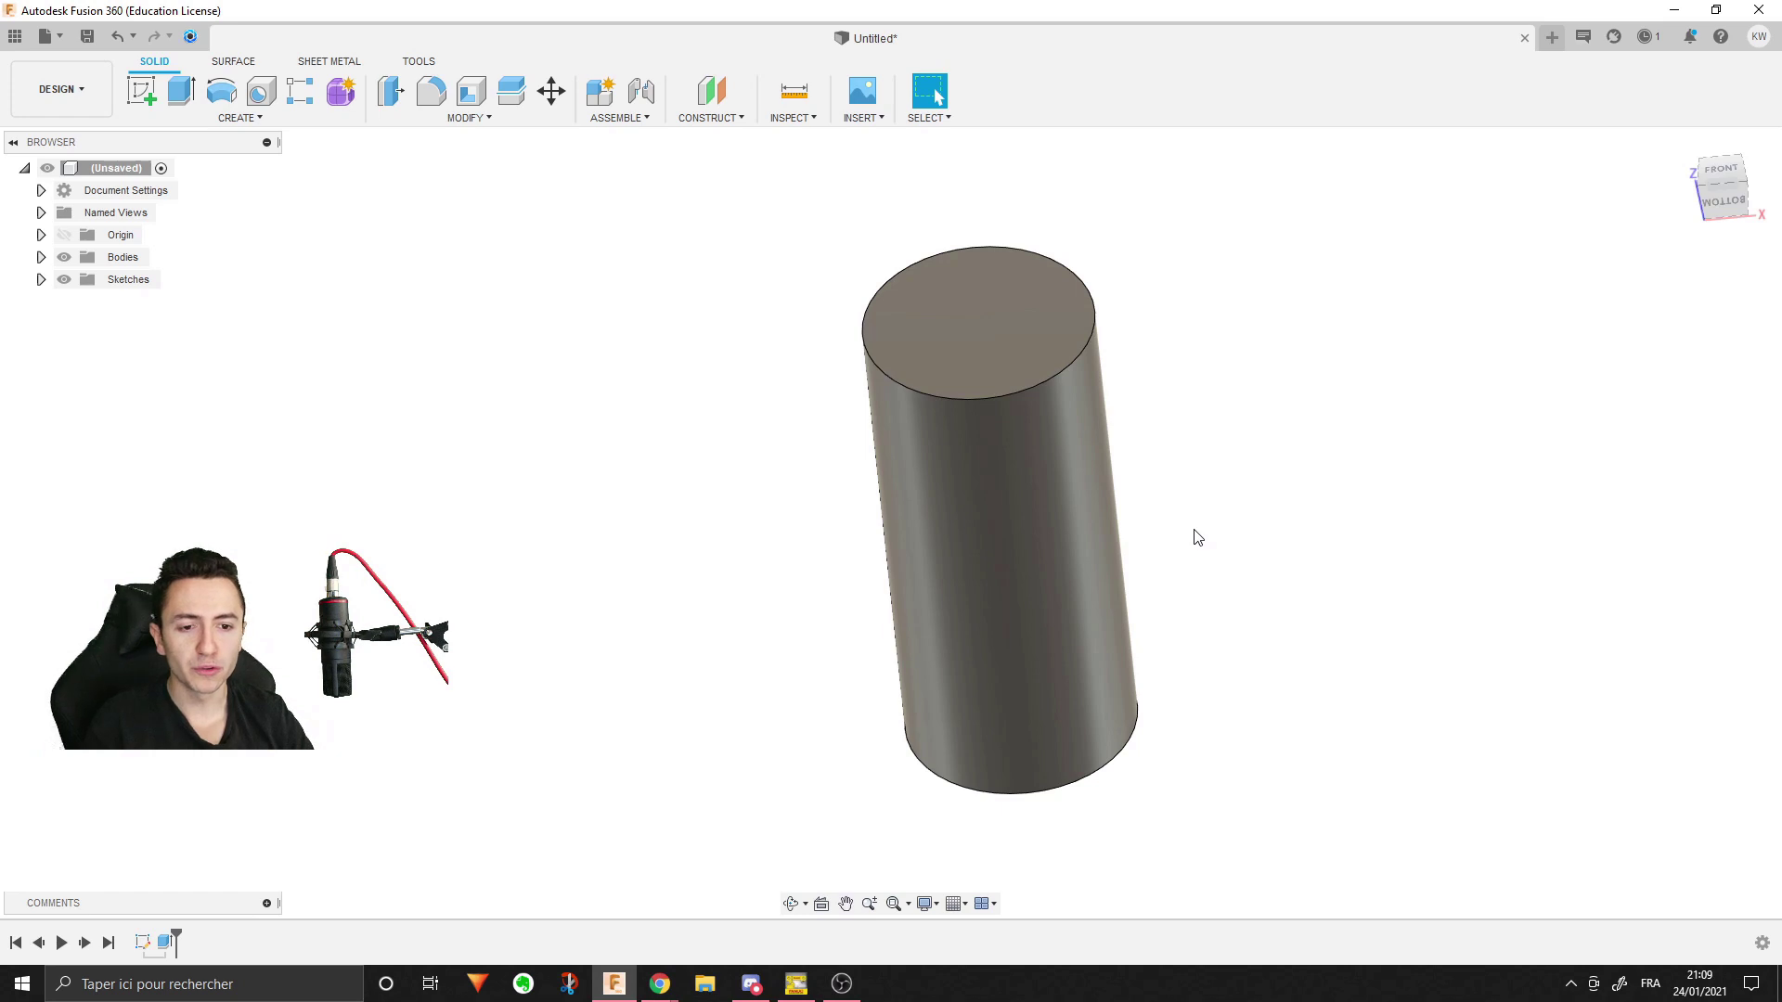
pyautogui.moveTo(1189, 536); pyautogui.dragTo(1108, 510, button='middle')
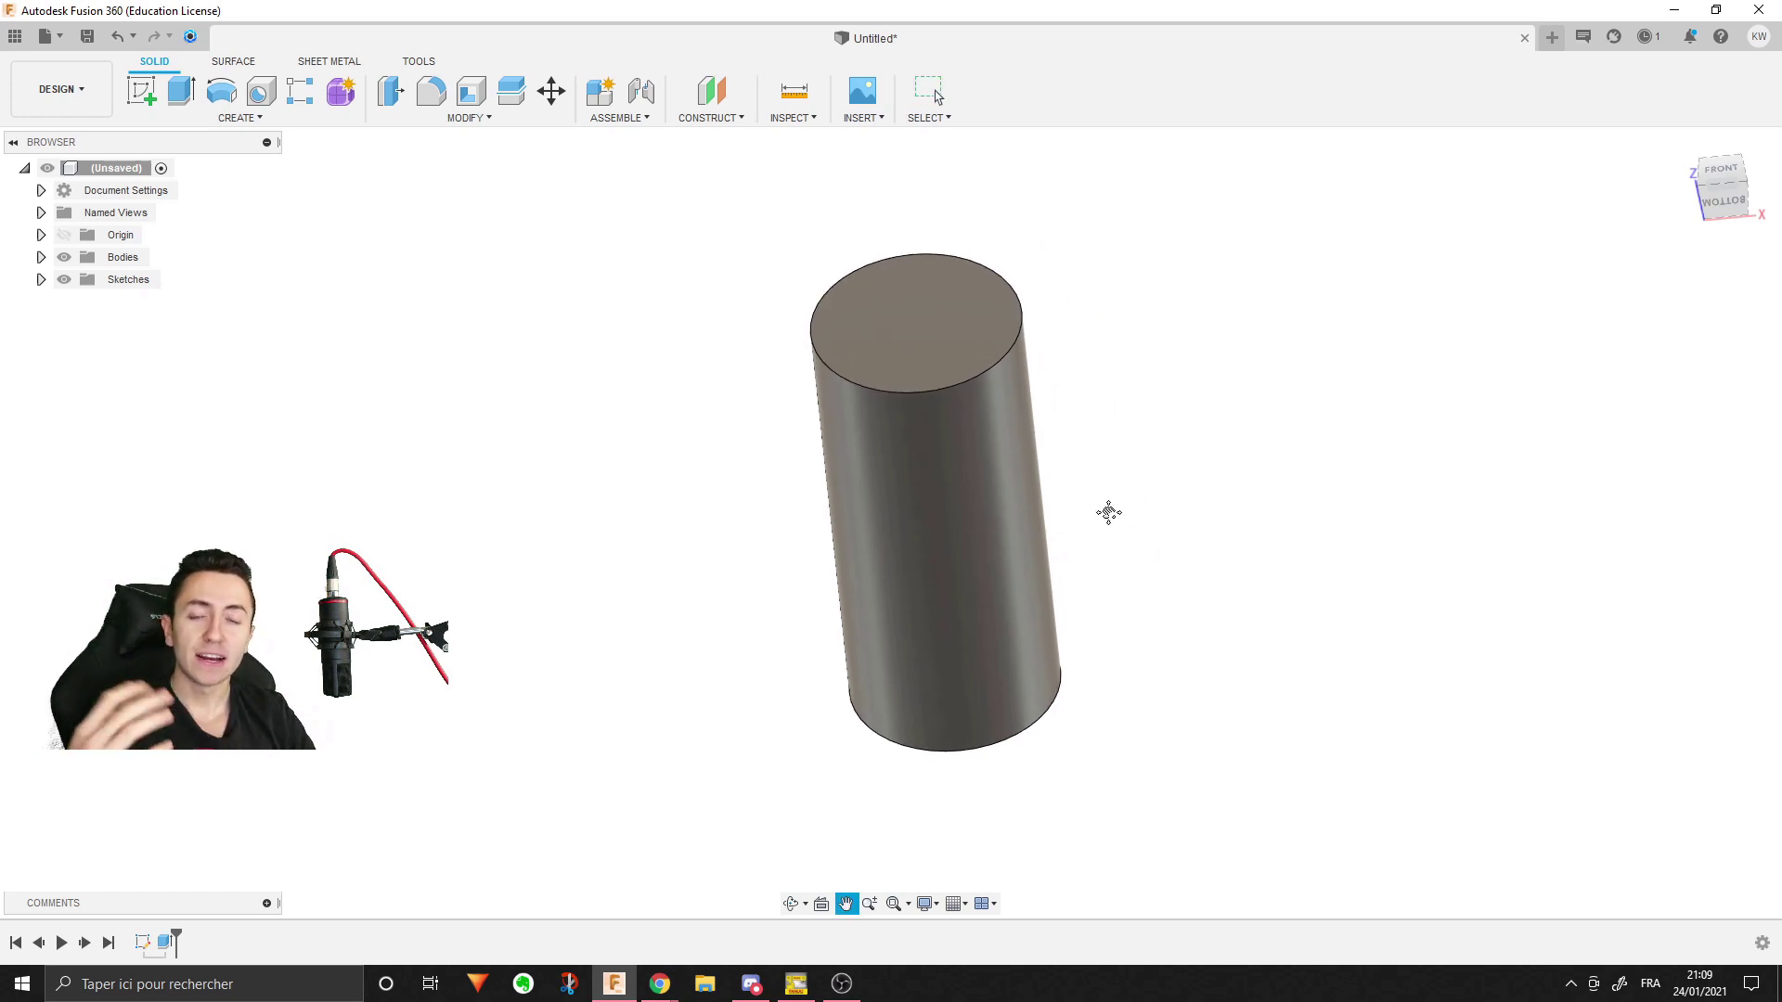
pyautogui.click(933, 529)
pyautogui.click(1192, 444)
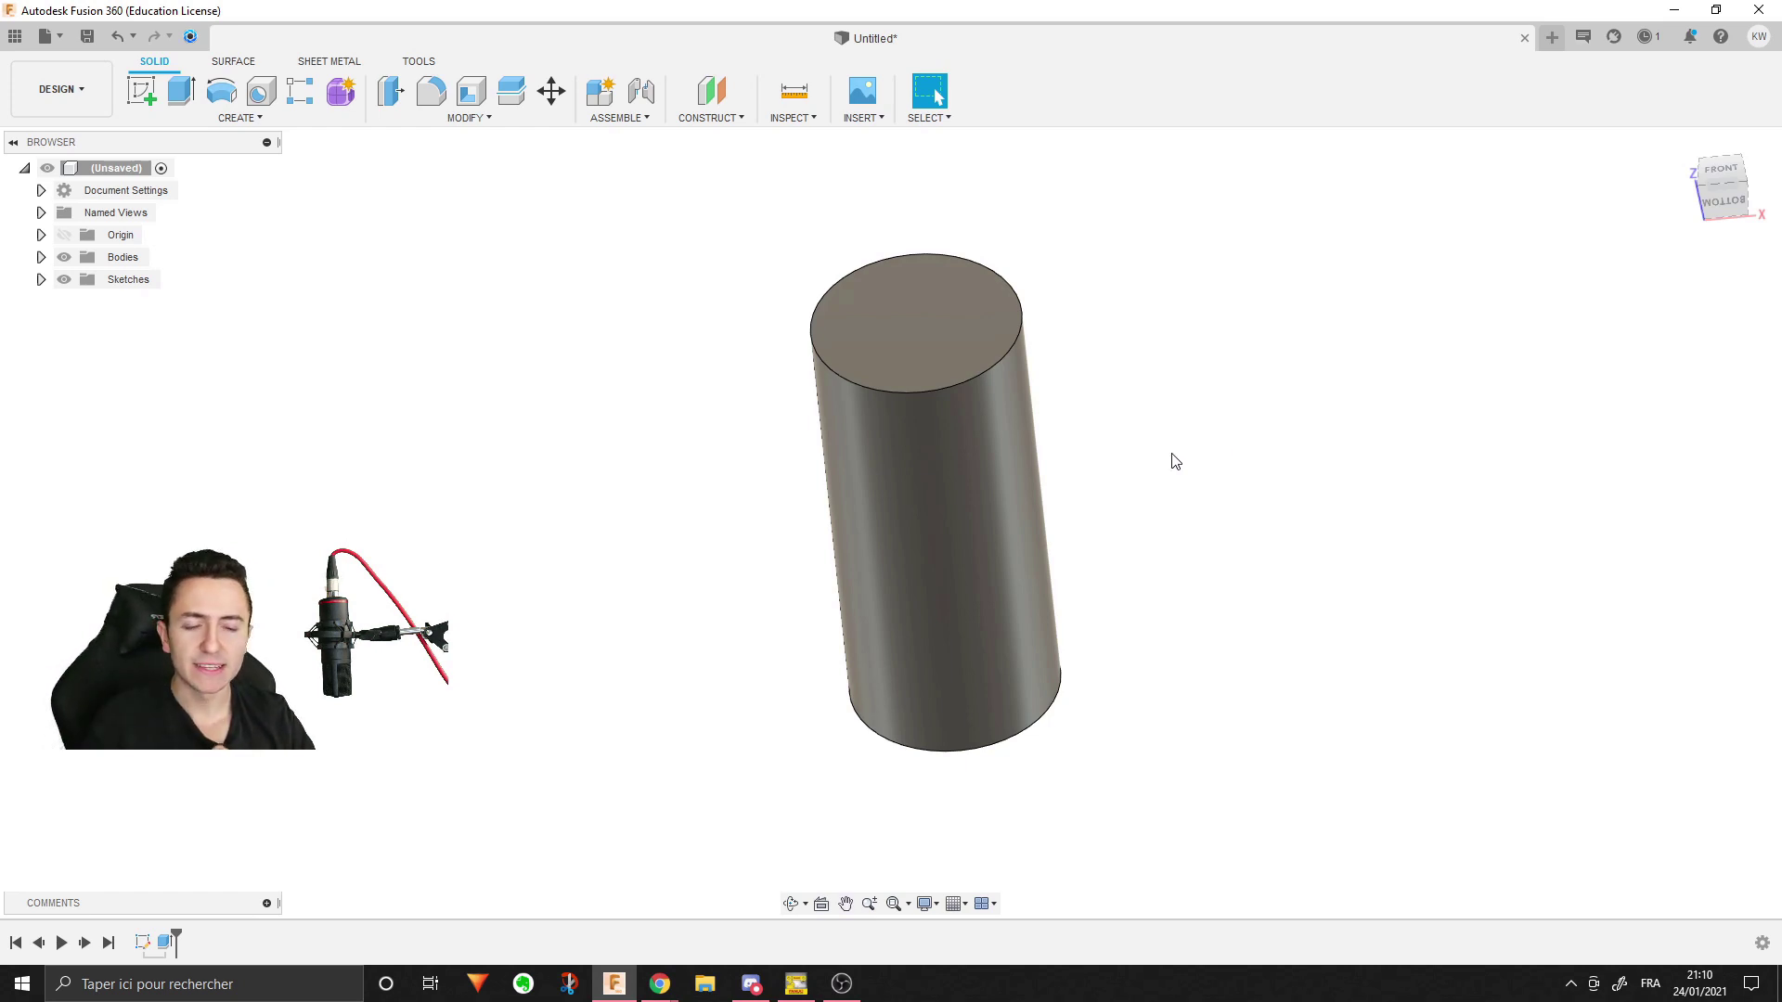
pyautogui.click(213, 114)
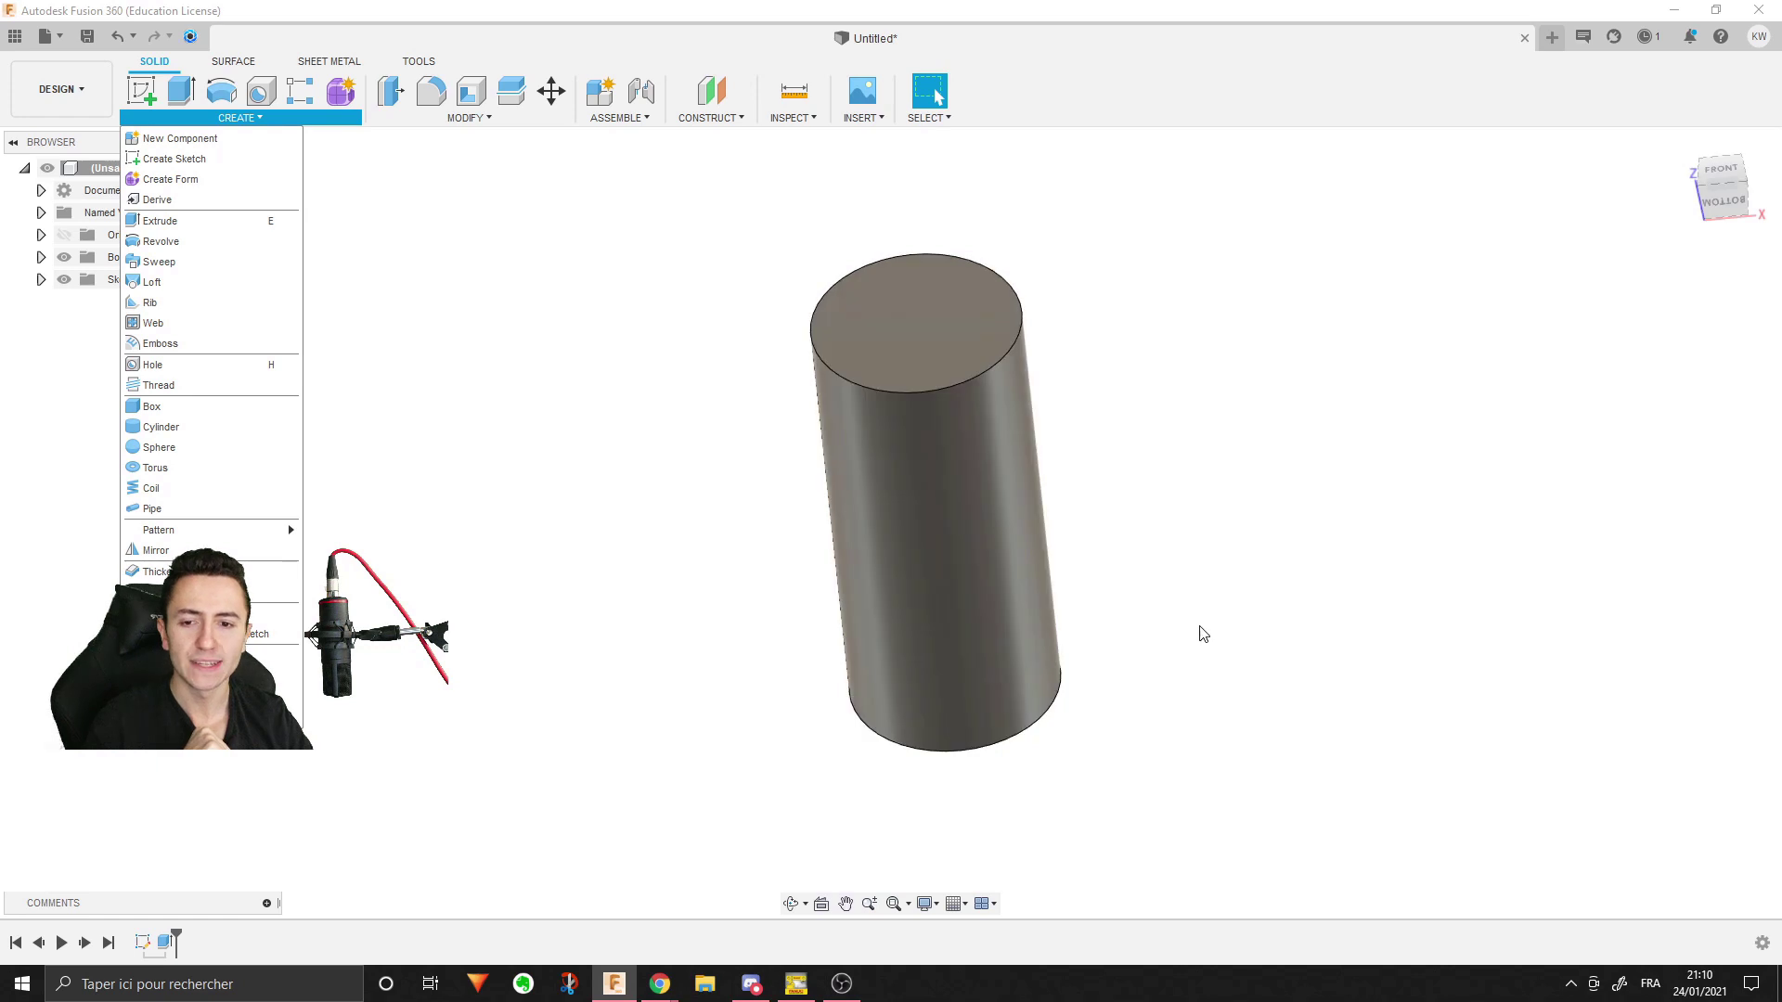
pyautogui.moveTo(1197, 628); pyautogui.dragTo(1176, 642, button='middle')
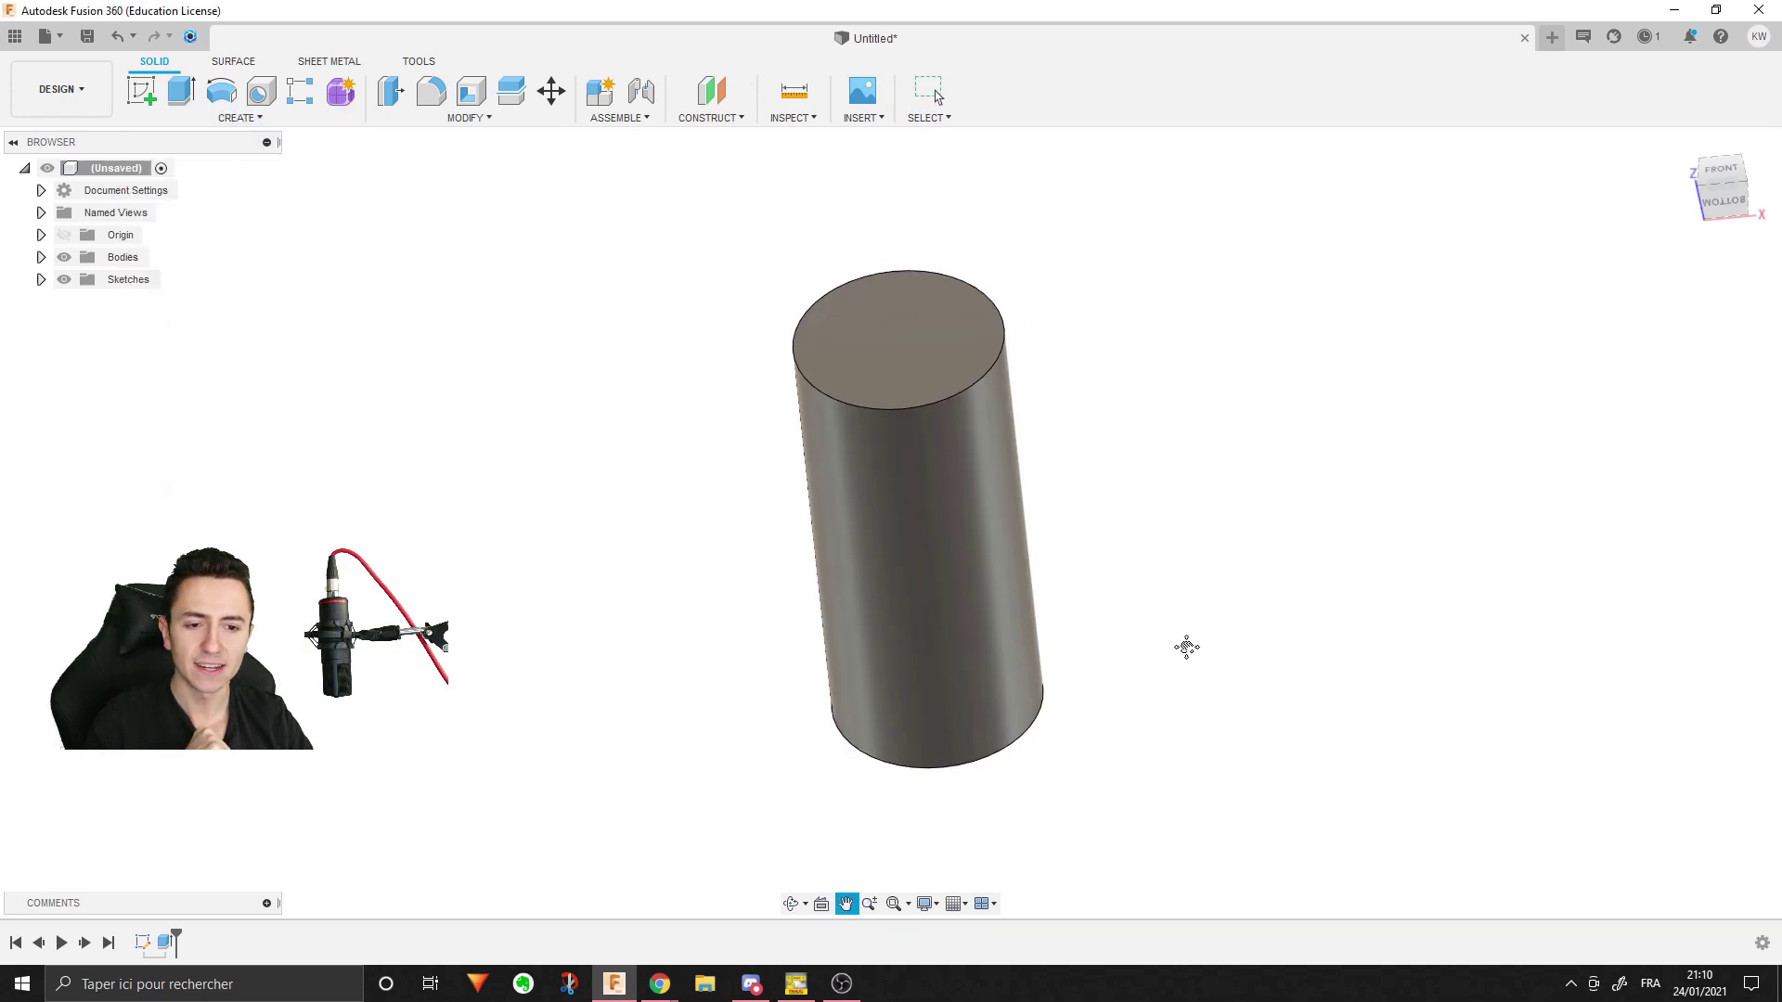
pyautogui.click(1709, 186)
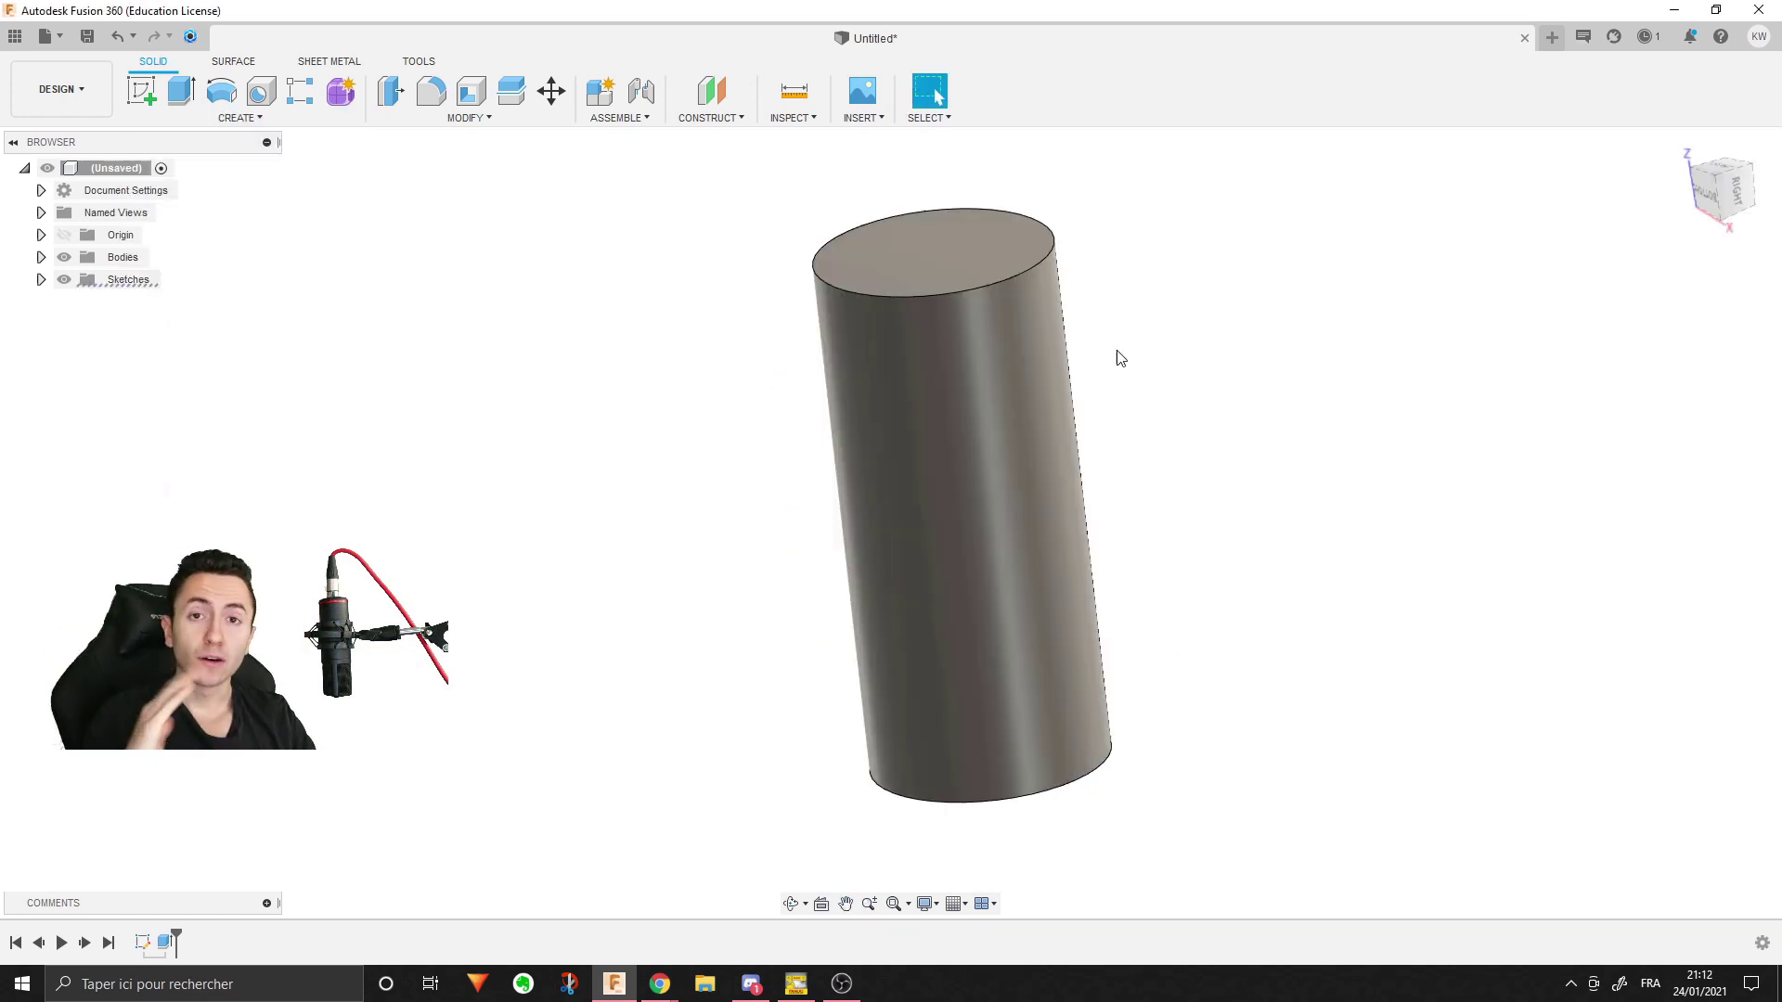
# - Start a sketch on the side origin plane and rotate the view so the cylinder stands upright
pyautogui.click(193, 113)
pyautogui.click(141, 90)
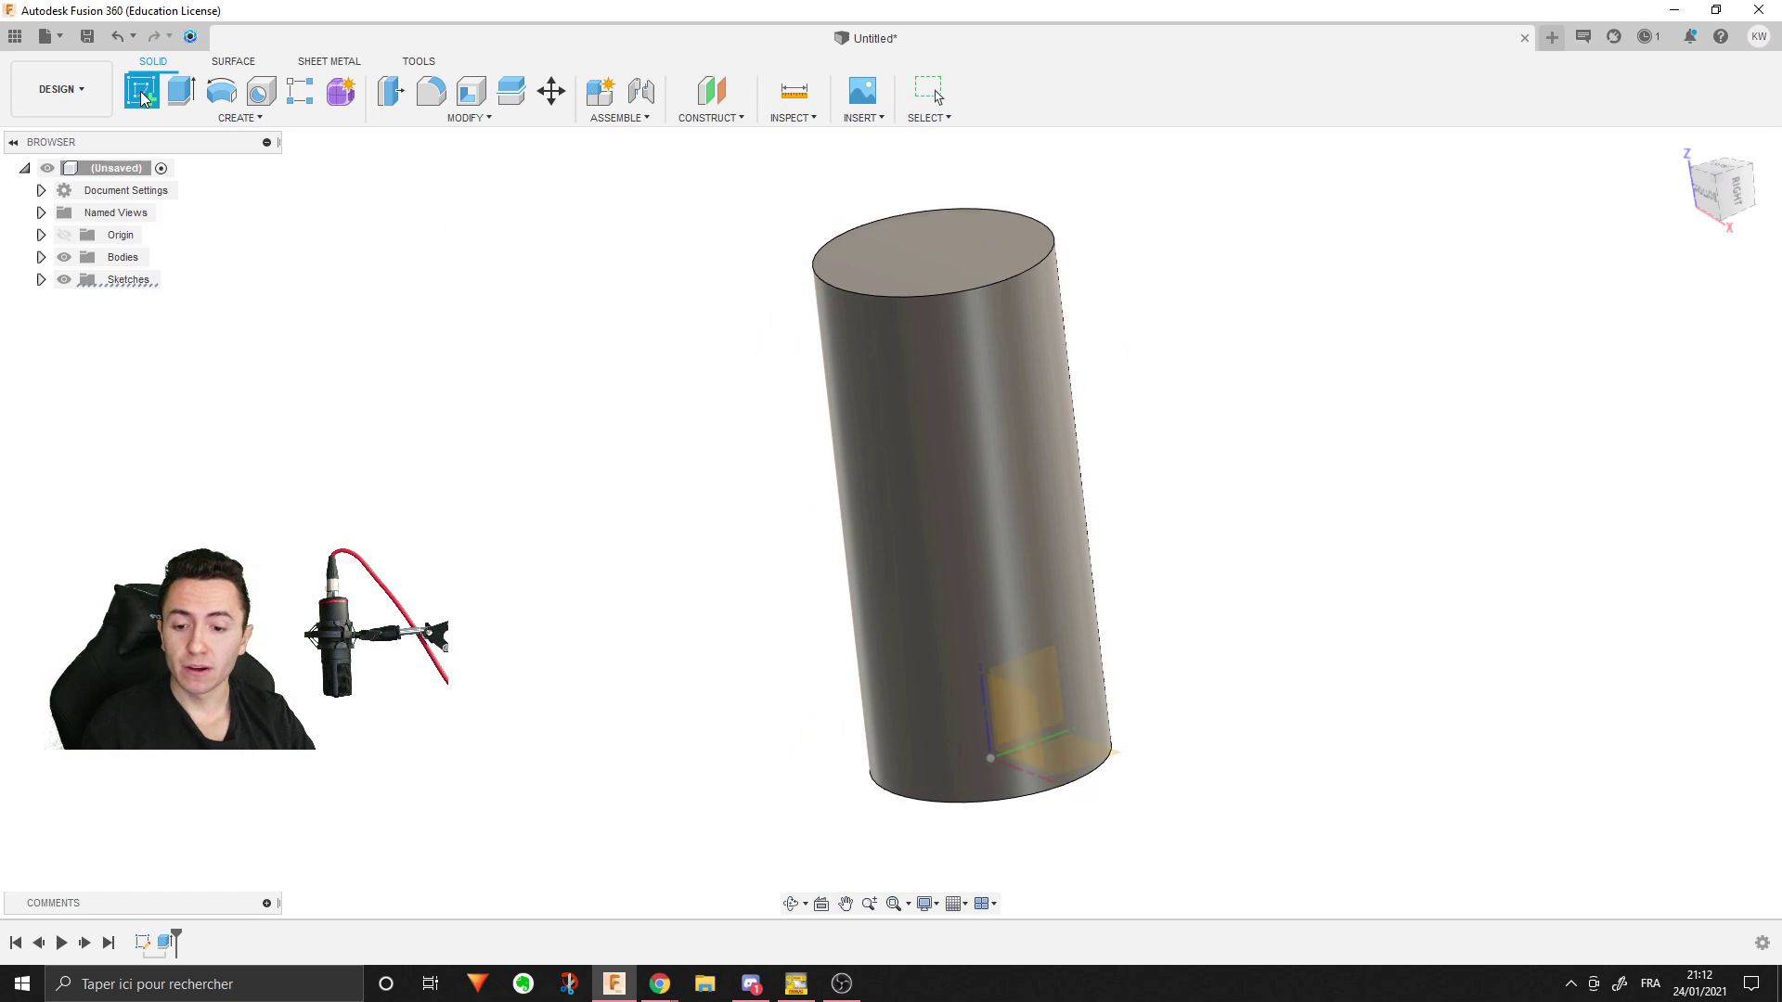
pyautogui.click(1038, 683)
pyautogui.click(1744, 137)
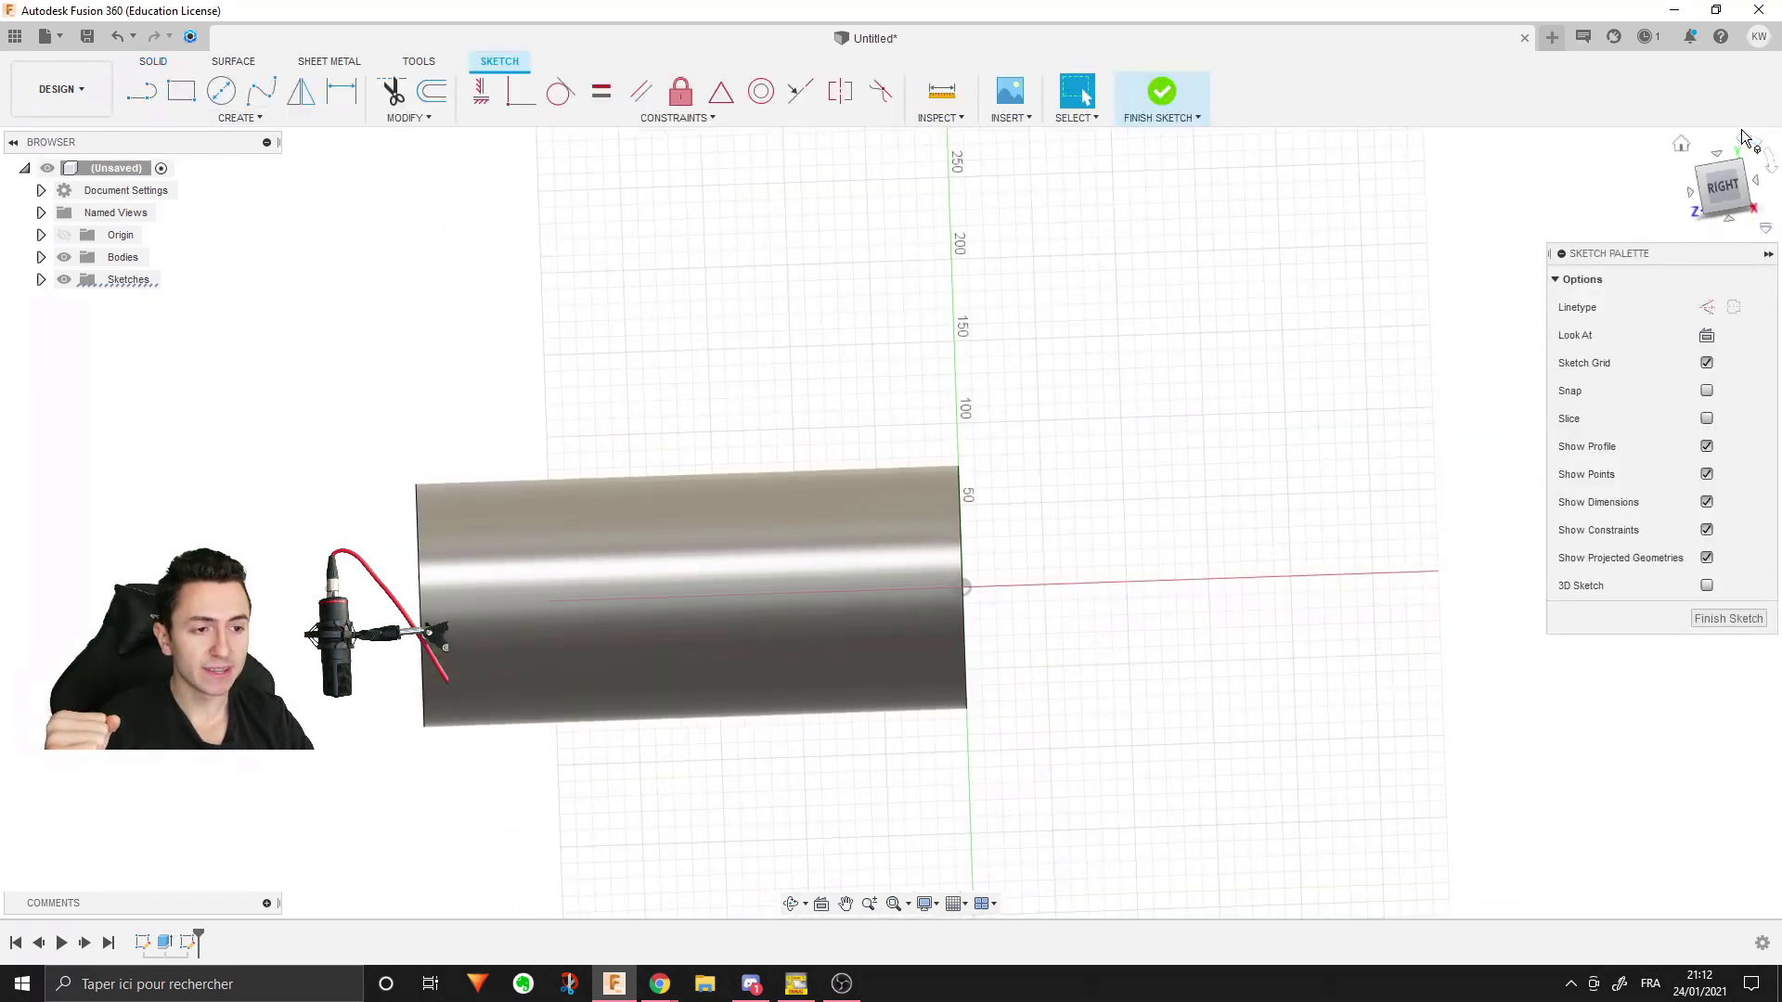
pyautogui.click(1774, 151)
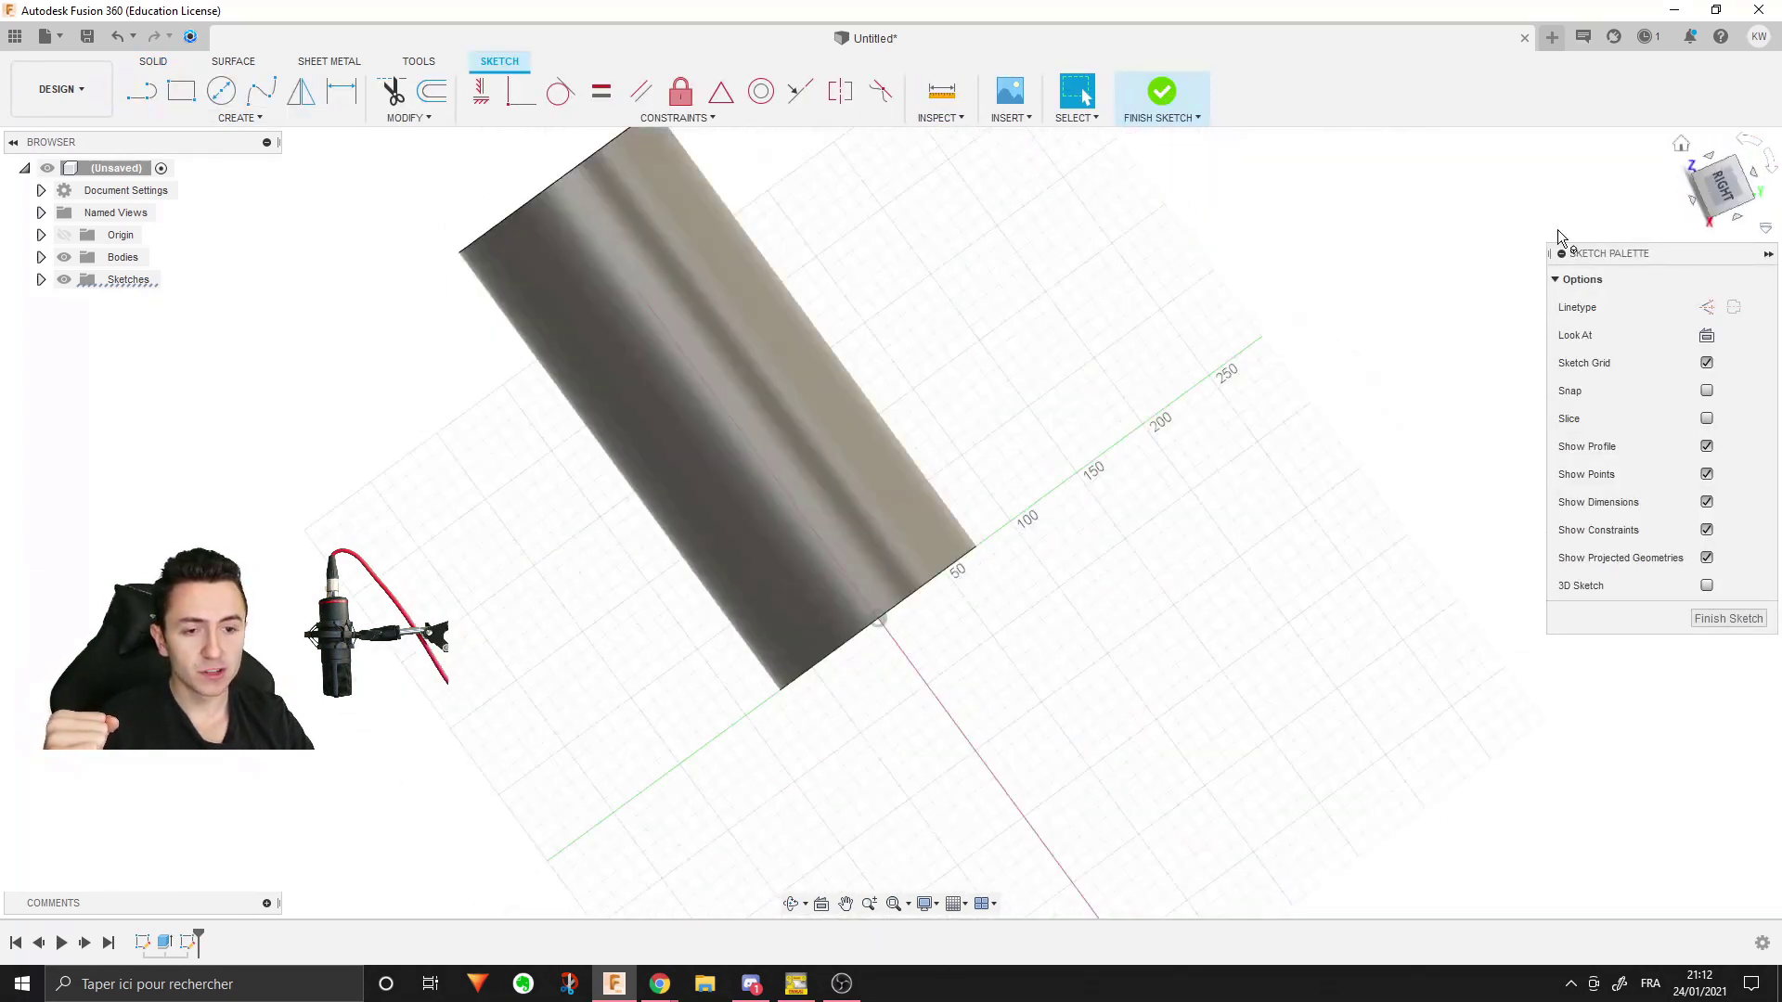
# - Draw the upper zigzag edges of a line outline across the cylinder
pyautogui.press('l')
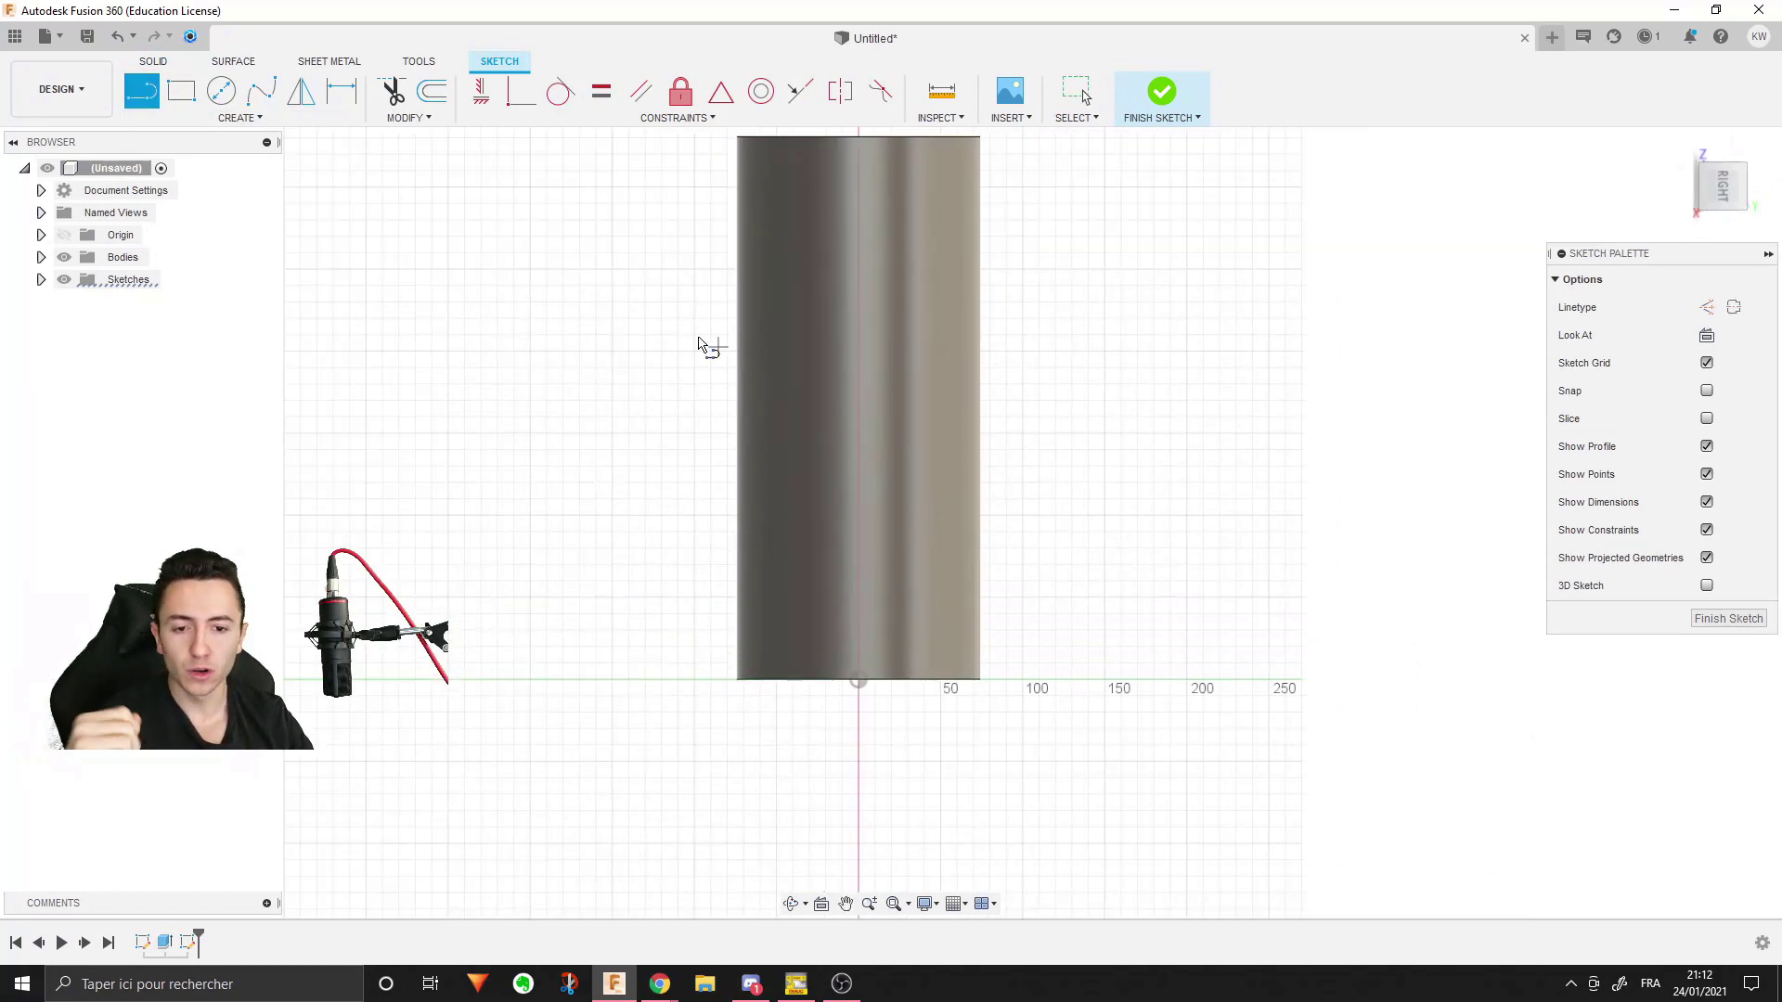
pyautogui.click(594, 308)
pyautogui.click(654, 269)
pyautogui.moveTo(654, 268); pyautogui.dragTo(685, 364)
pyautogui.click(689, 397)
pyautogui.click(745, 269)
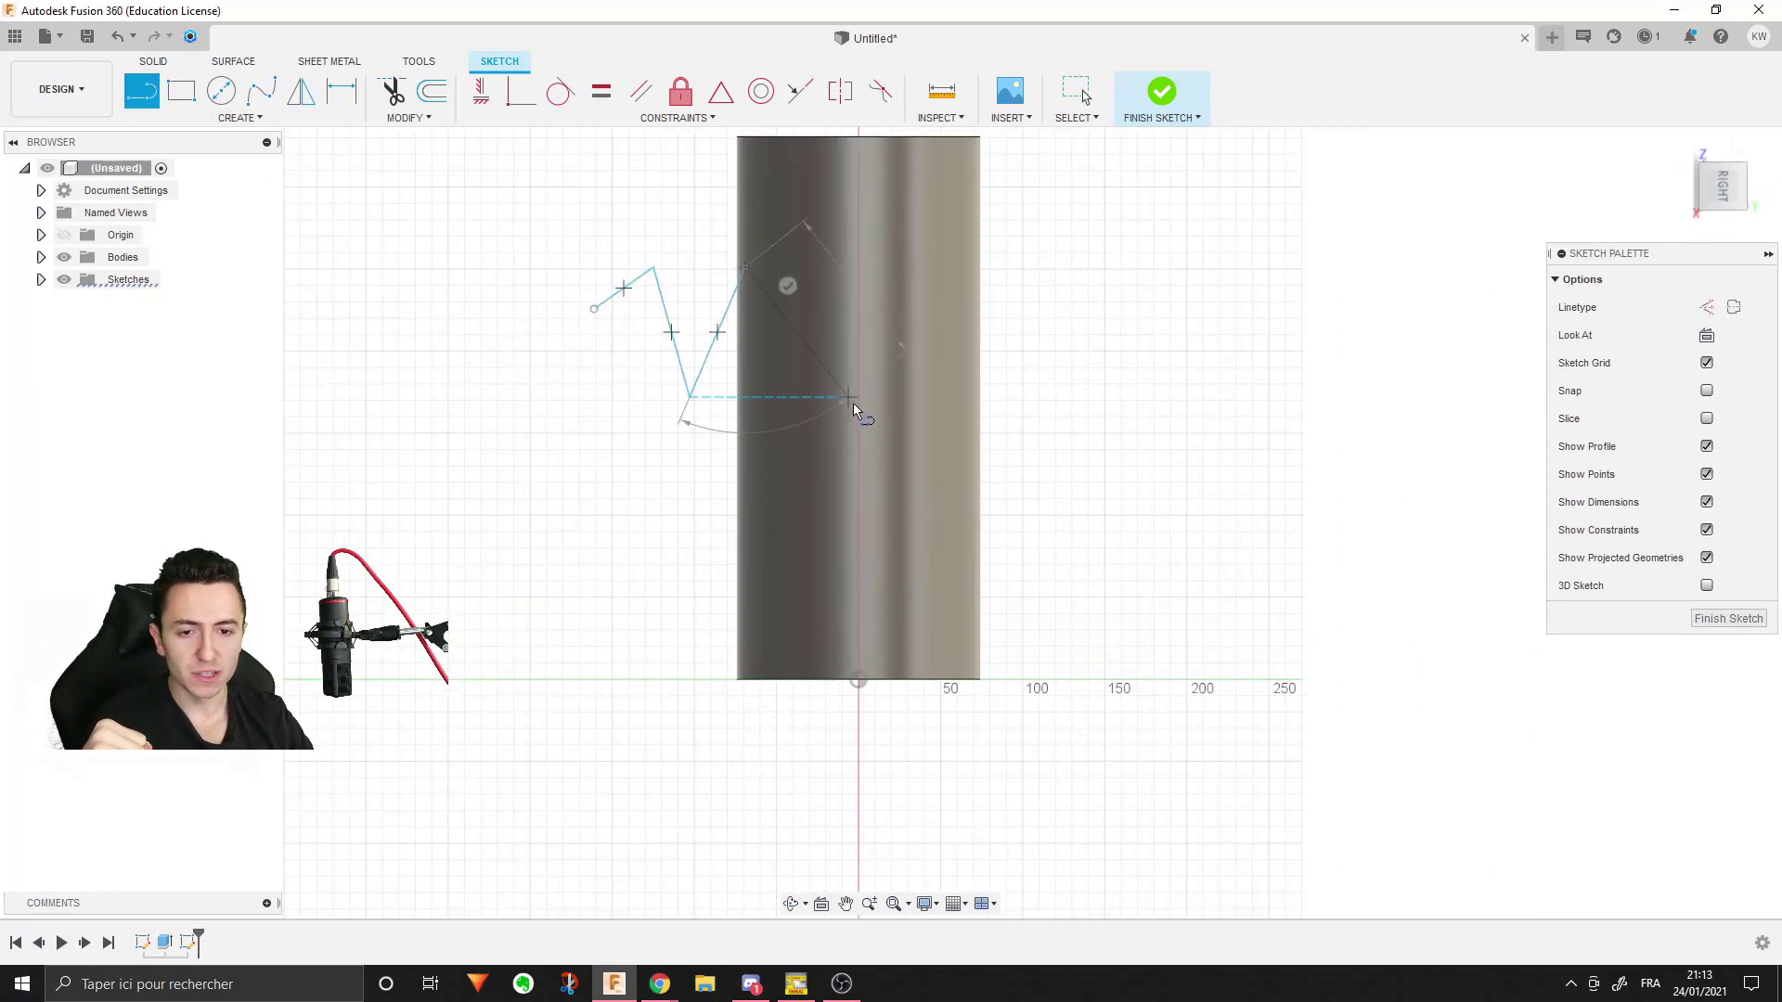
pyautogui.click(854, 399)
pyautogui.click(948, 332)
# - Complete the zigzag outline's lower corners, close it at its start point, and finish
pyautogui.click(1053, 466)
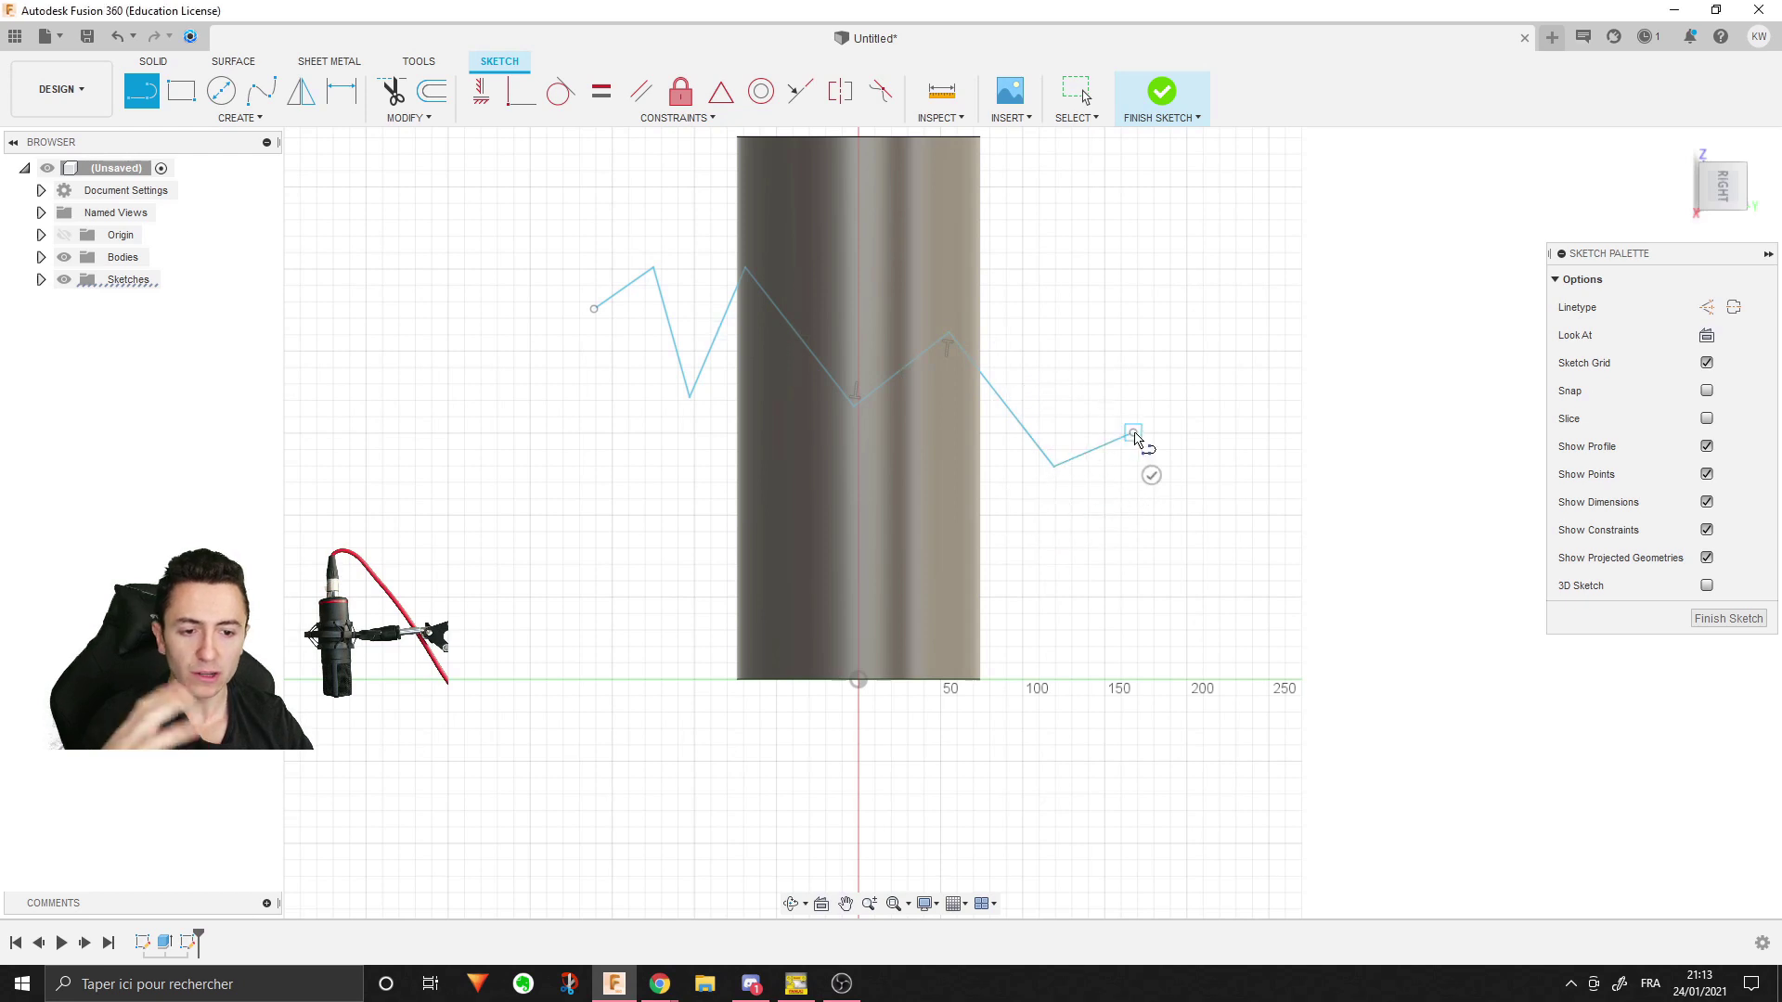
pyautogui.click(1134, 432)
pyautogui.click(1054, 577)
pyautogui.click(877, 476)
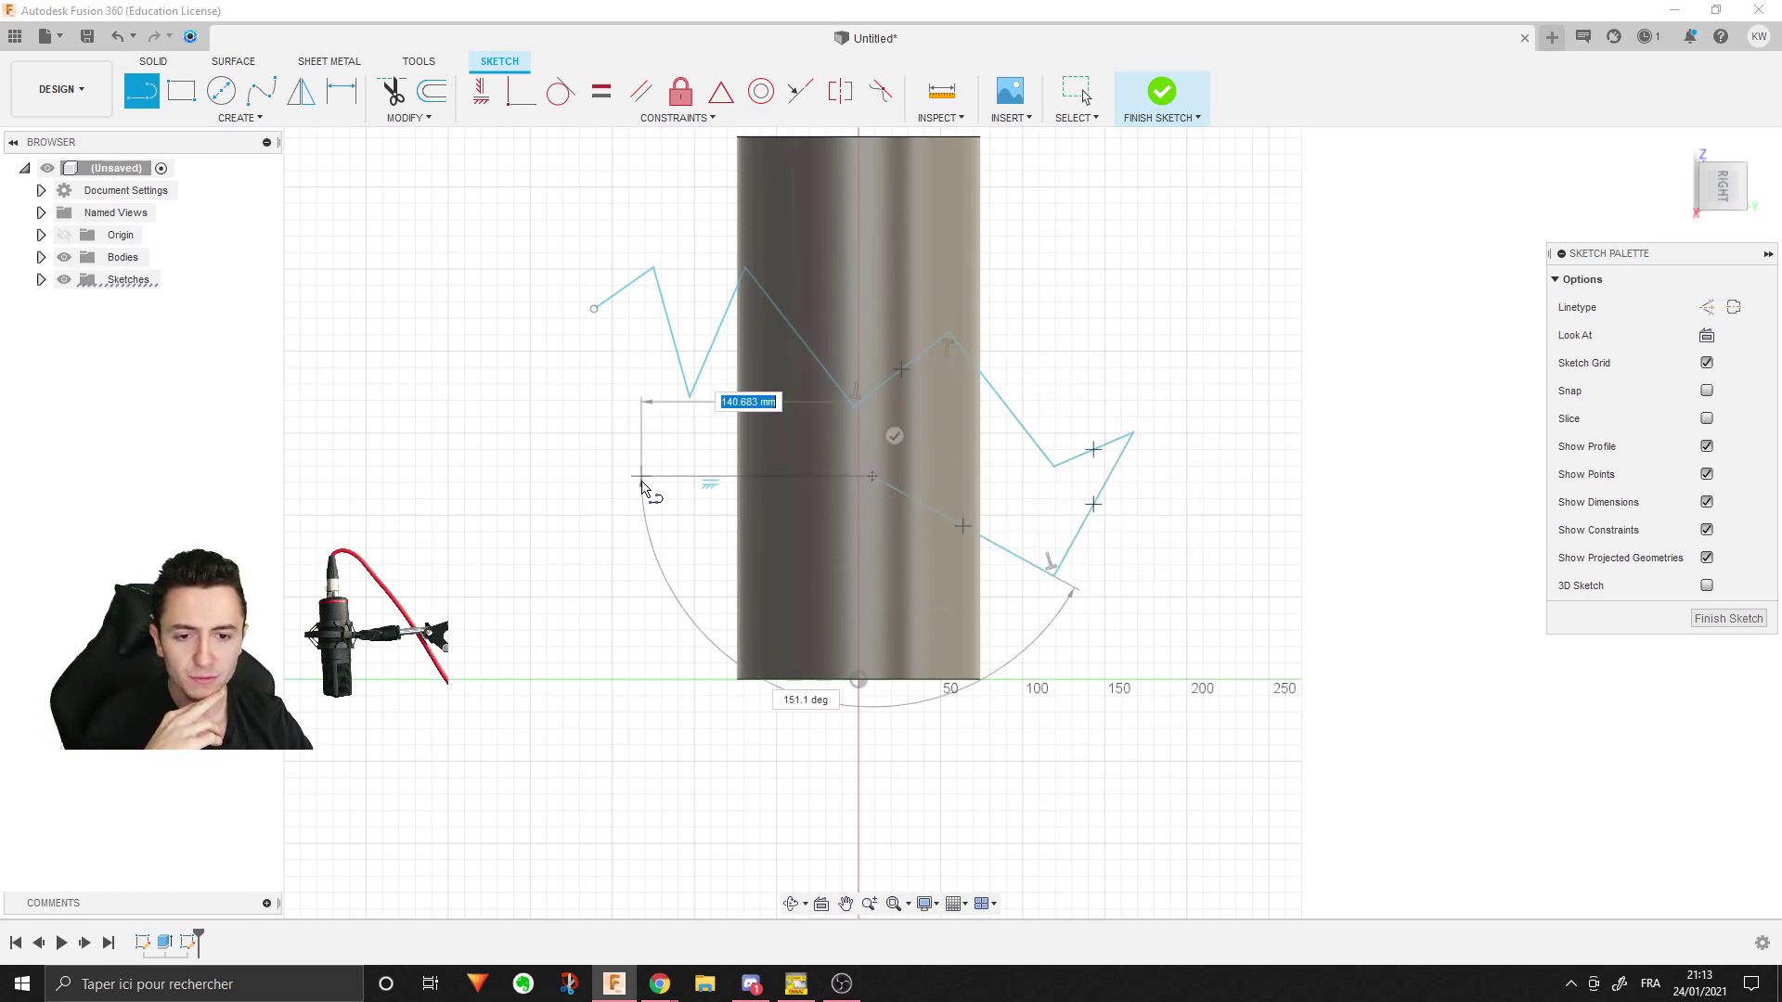
pyautogui.click(641, 476)
pyautogui.click(595, 309)
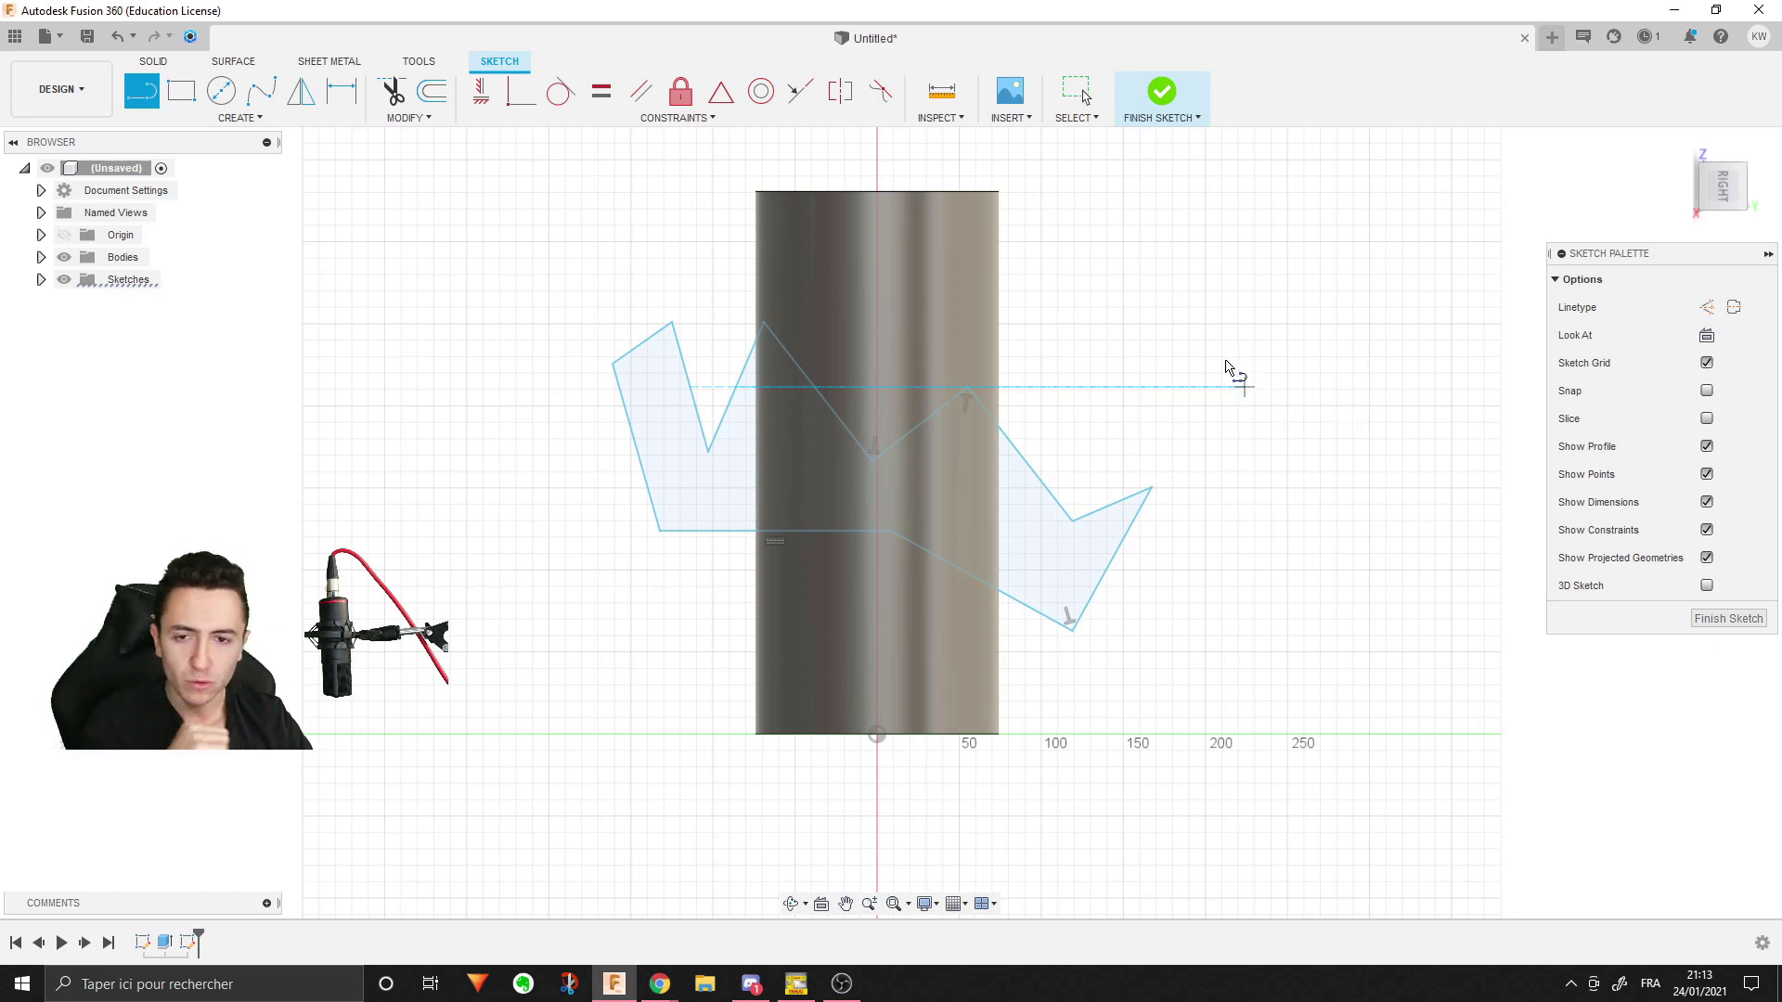
pyautogui.click(1728, 618)
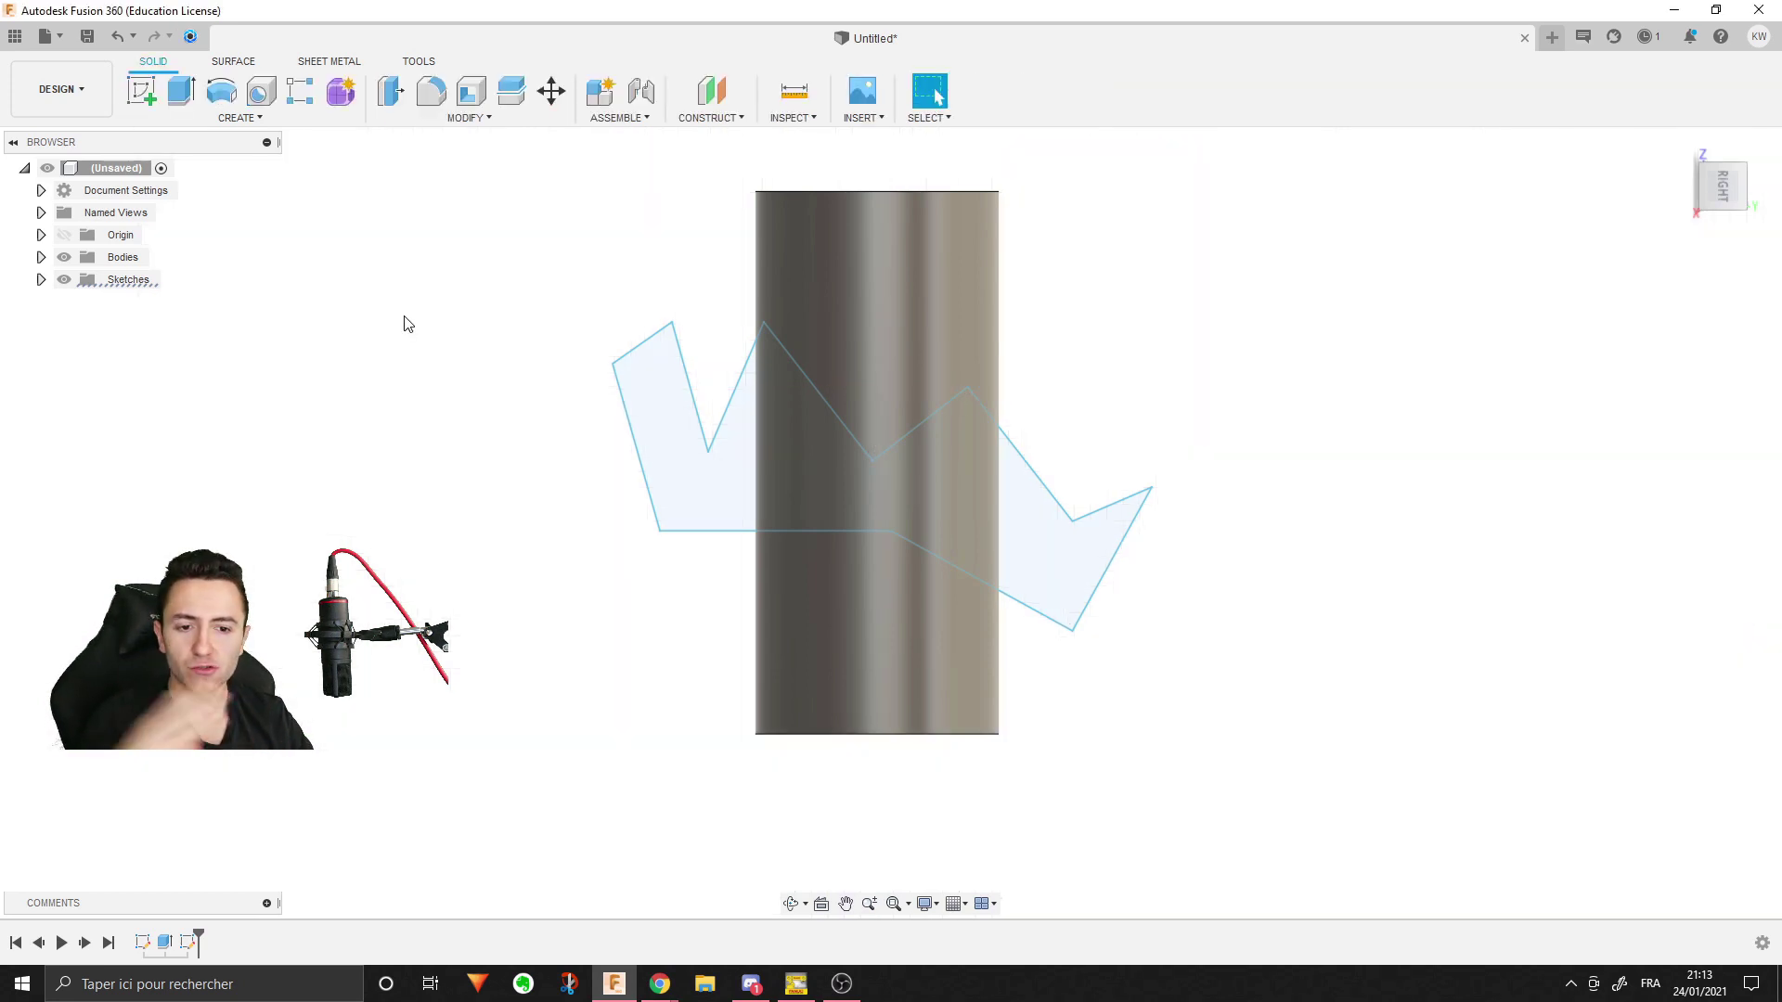
# - Start an Emboss using the zigzag profile on the cylinder's curved face
pyautogui.click(196, 121)
pyautogui.click(206, 343)
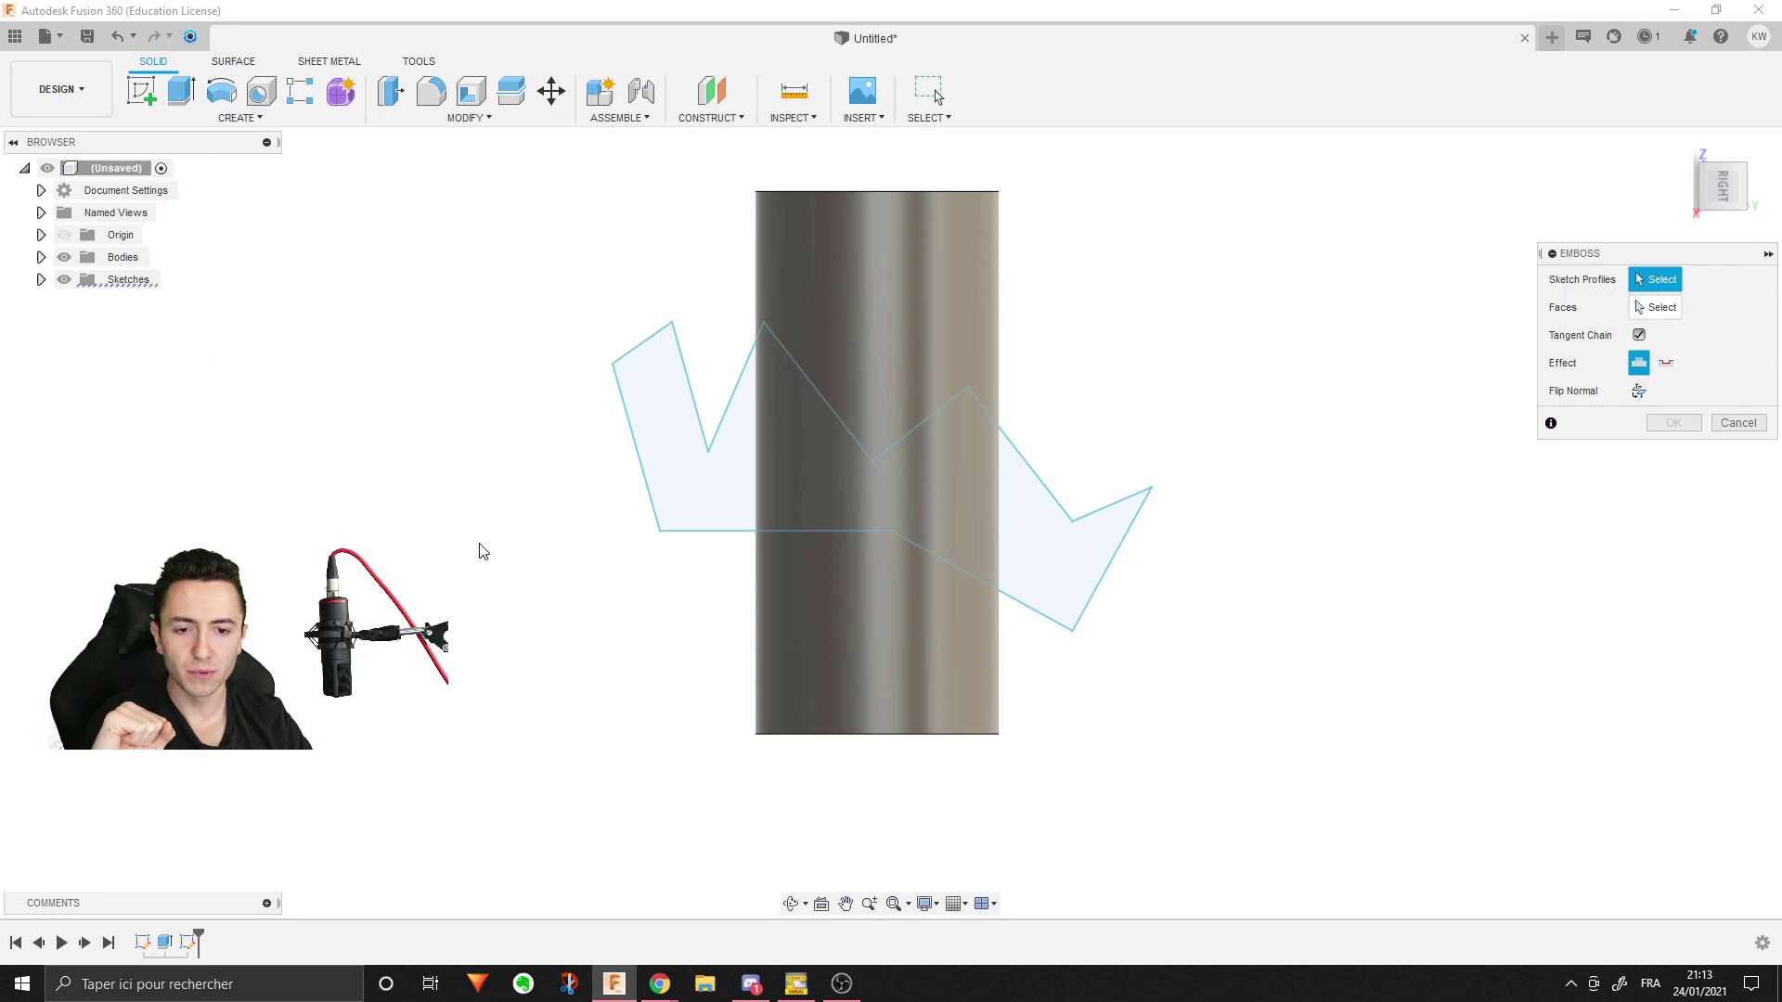
pyautogui.click(716, 443)
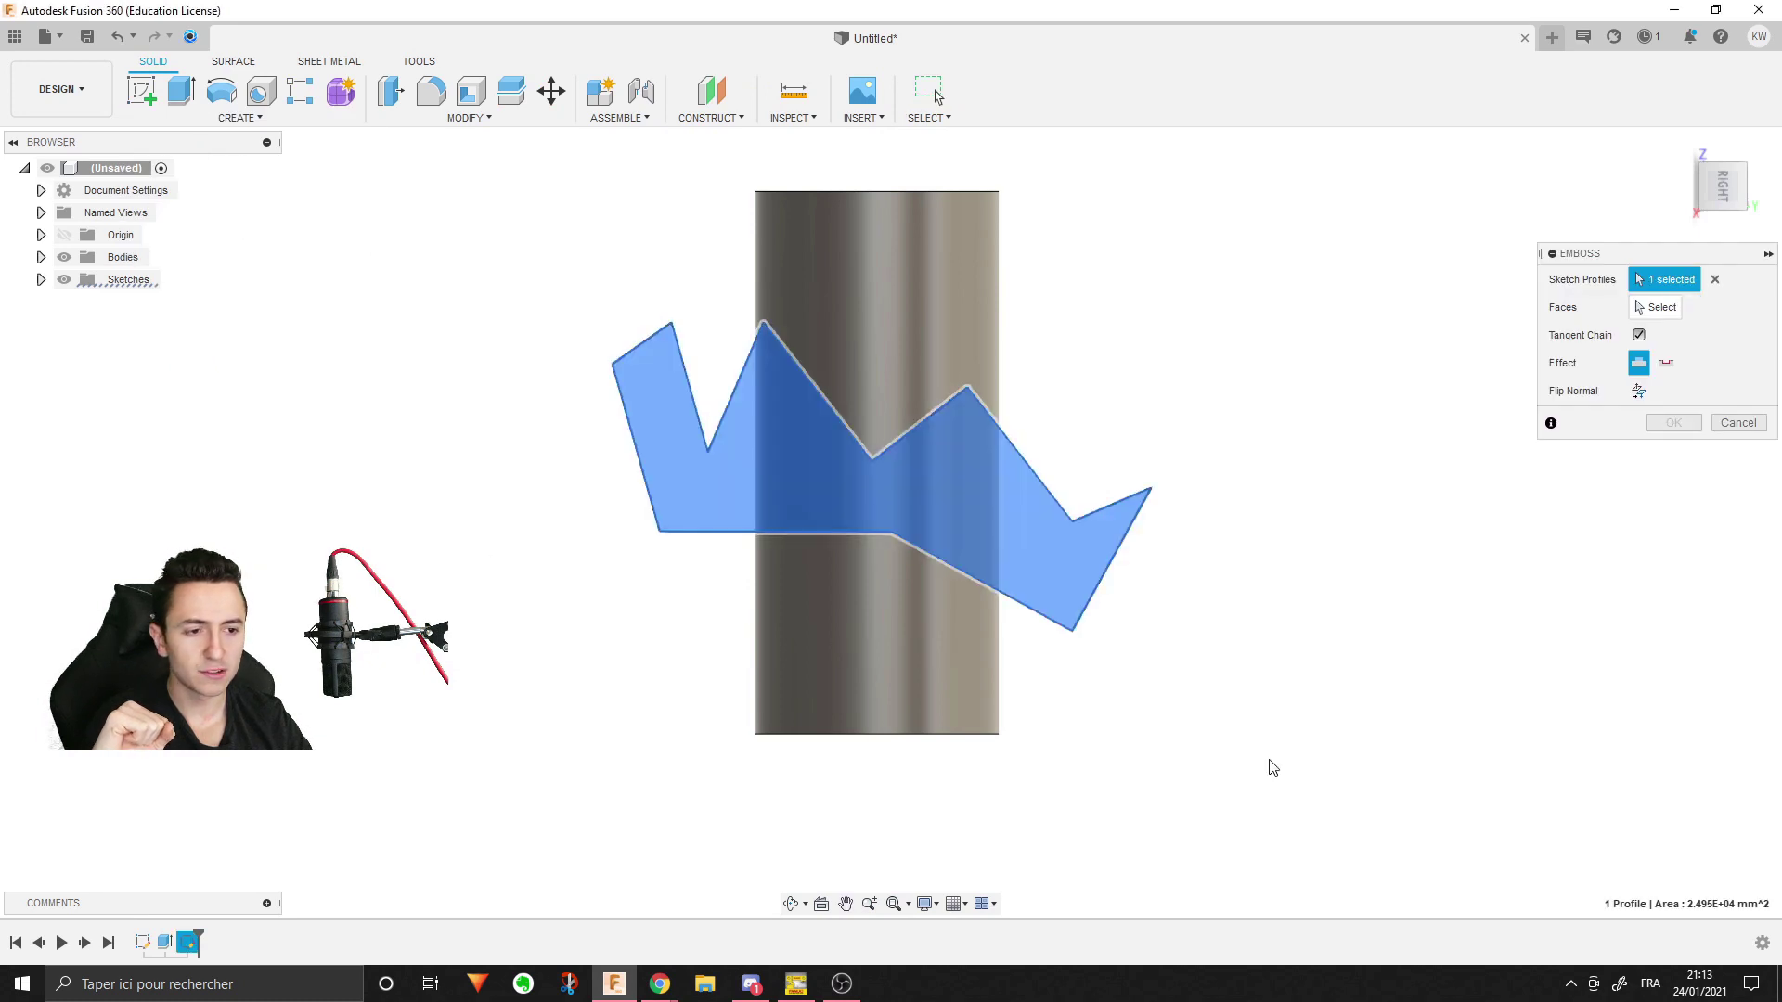
pyautogui.click(1656, 307)
pyautogui.click(901, 275)
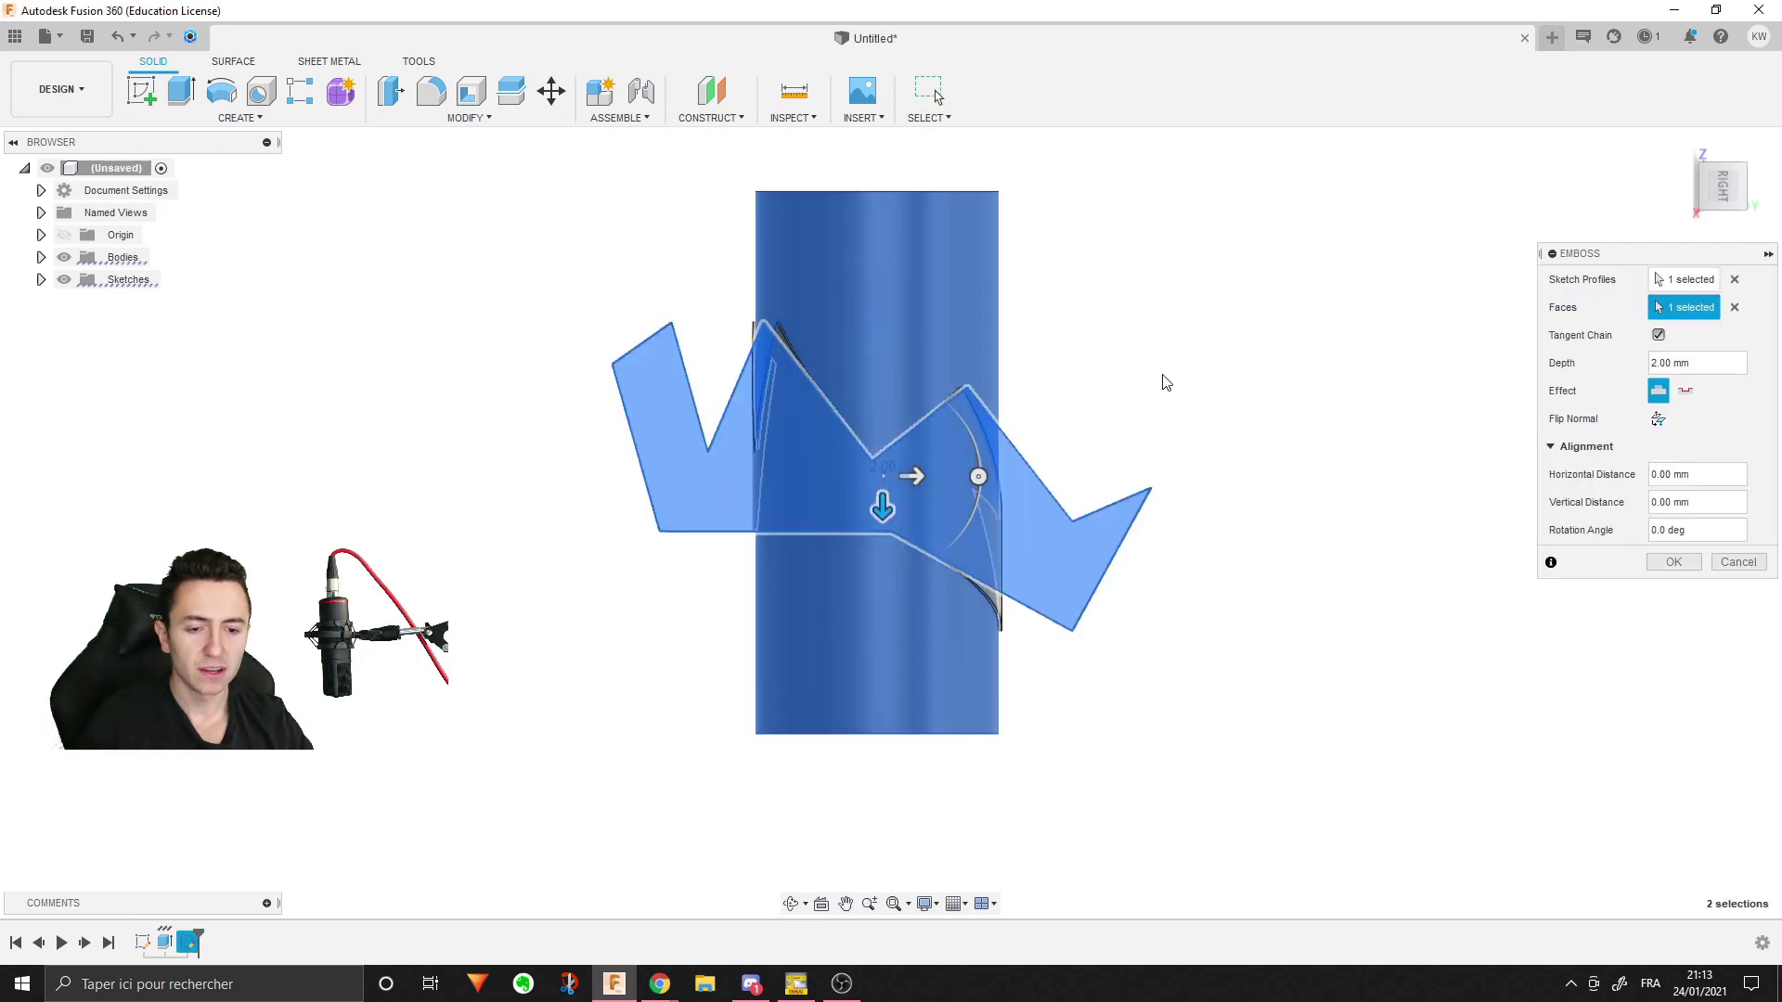
# - Bring the emboss preview into view and slide it along the cylinder
pyautogui.keyDown('shift'); pyautogui.moveTo(1156, 376); pyautogui.dragTo(1130, 474, button='middle'); pyautogui.keyUp('shift')
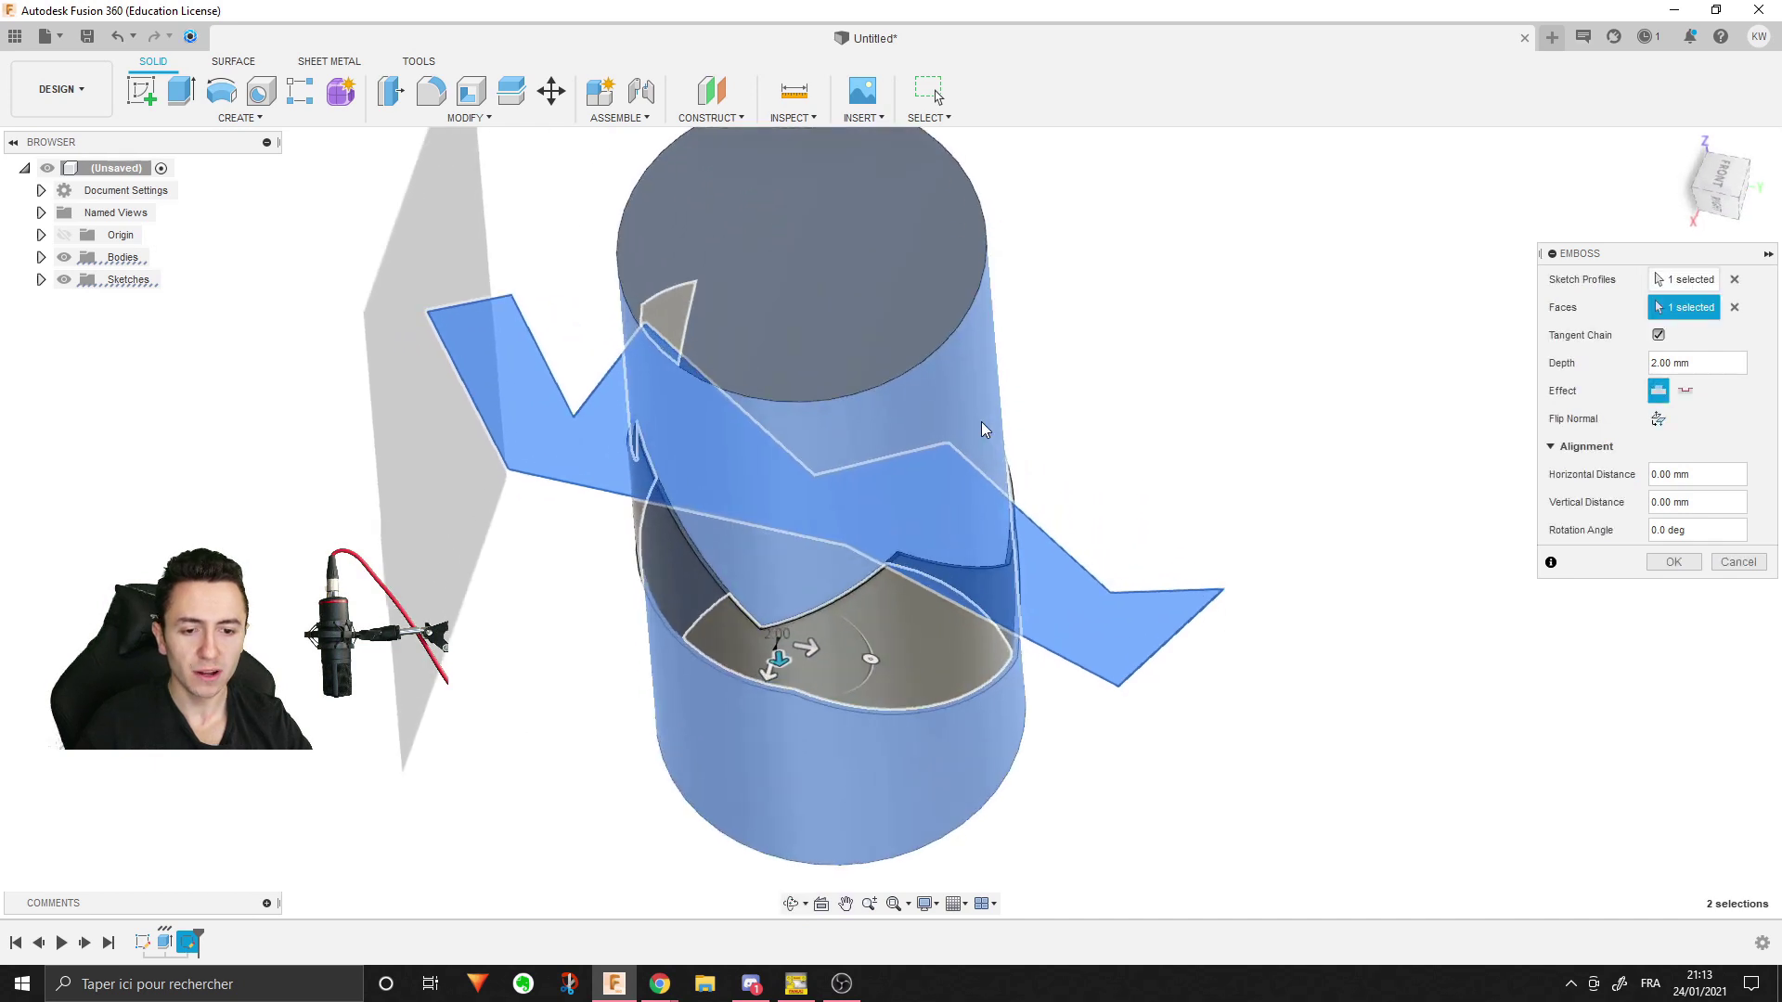
pyautogui.scroll(3, 986, 432)
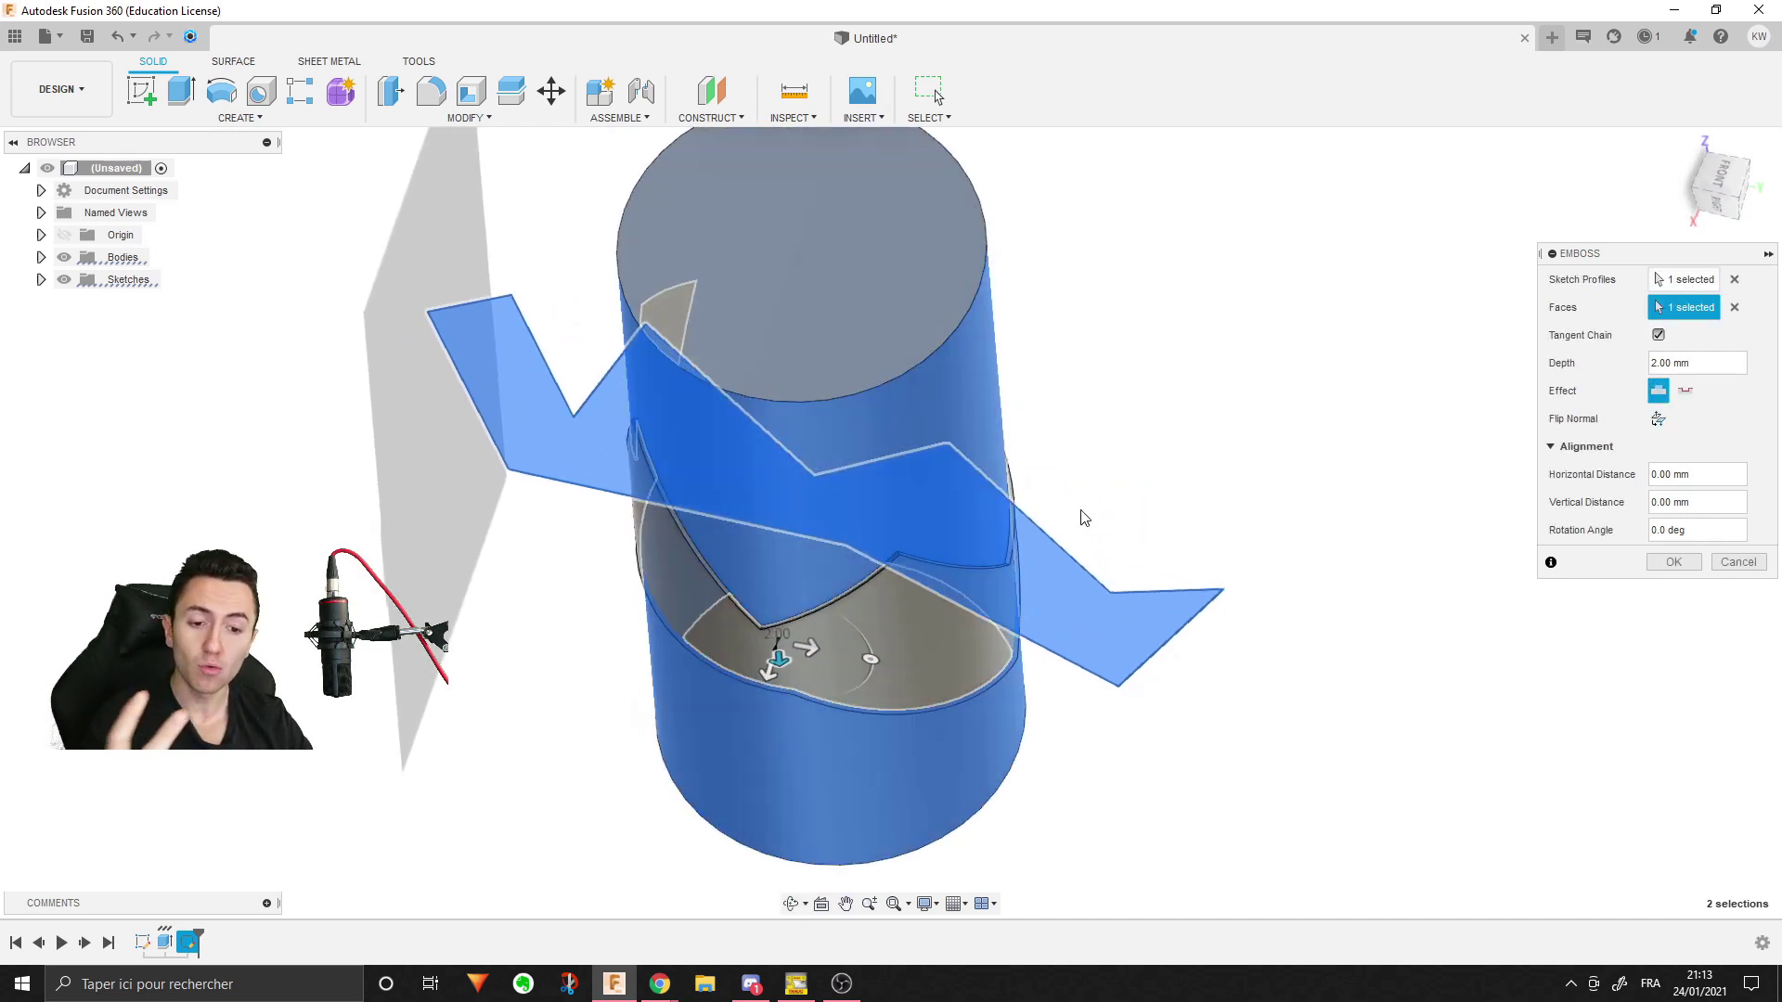
pyautogui.moveTo(1143, 554); pyautogui.dragTo(1112, 419, button='middle')
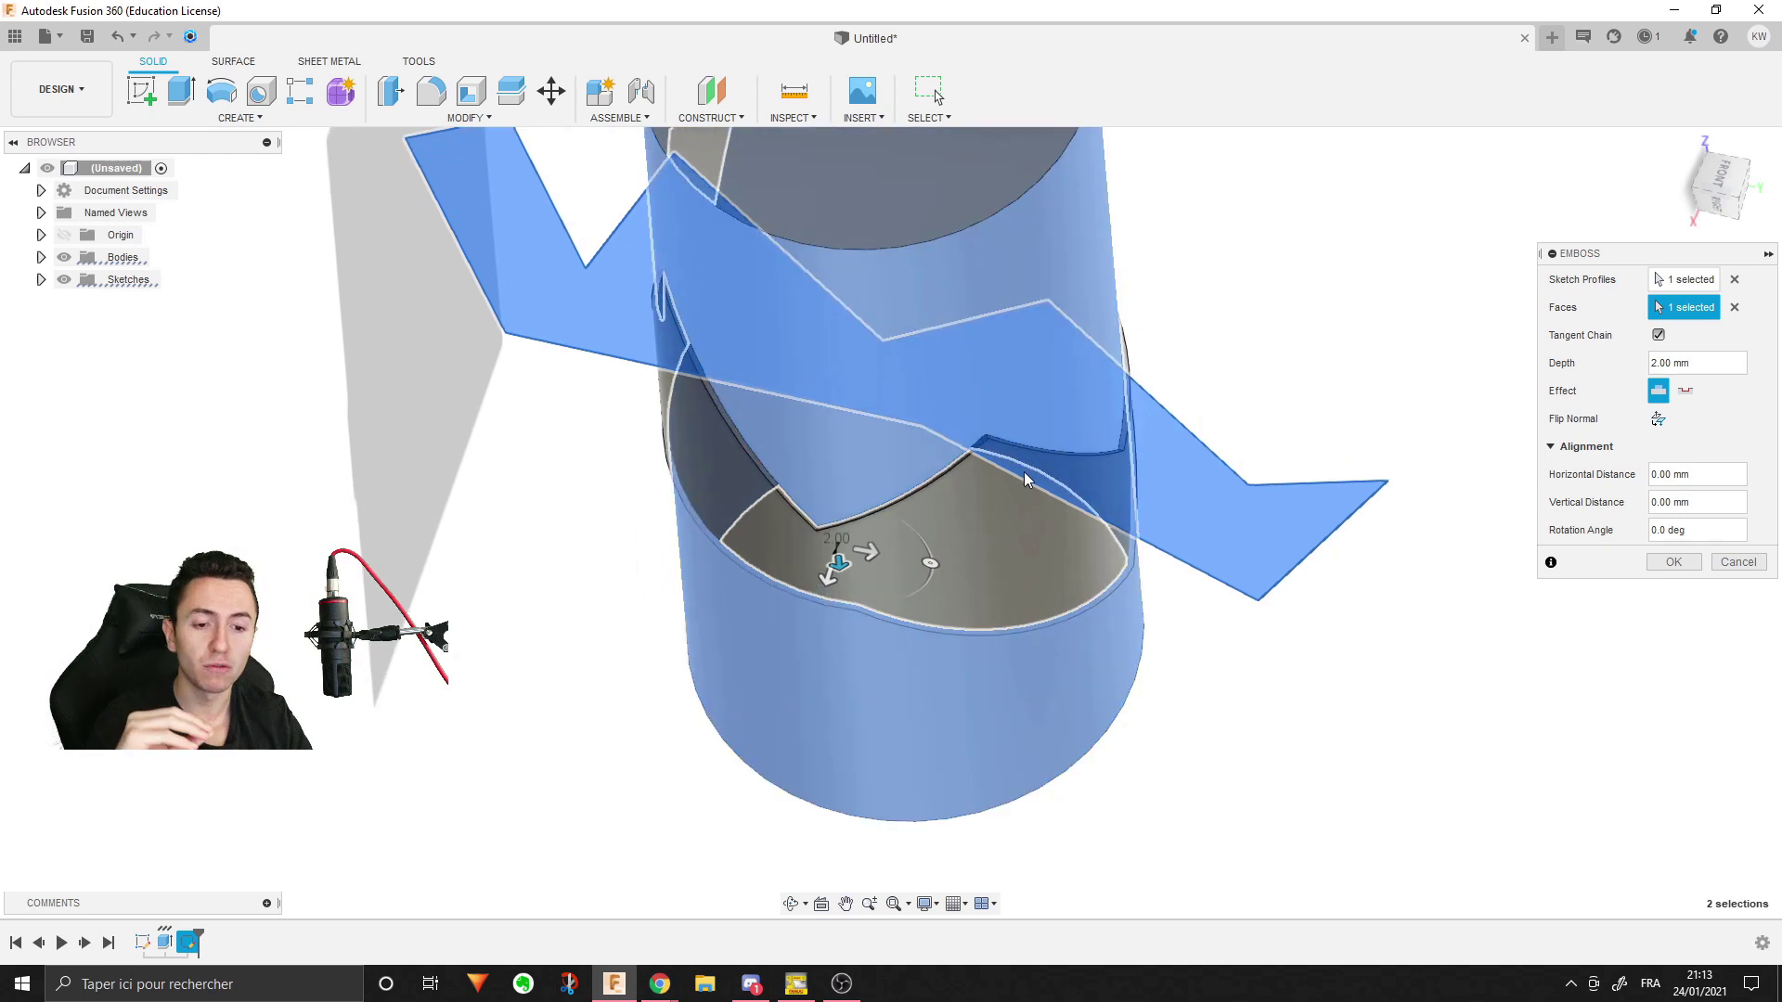
pyautogui.scroll(3, 1002, 389)
pyautogui.scroll(-1, 999, 394)
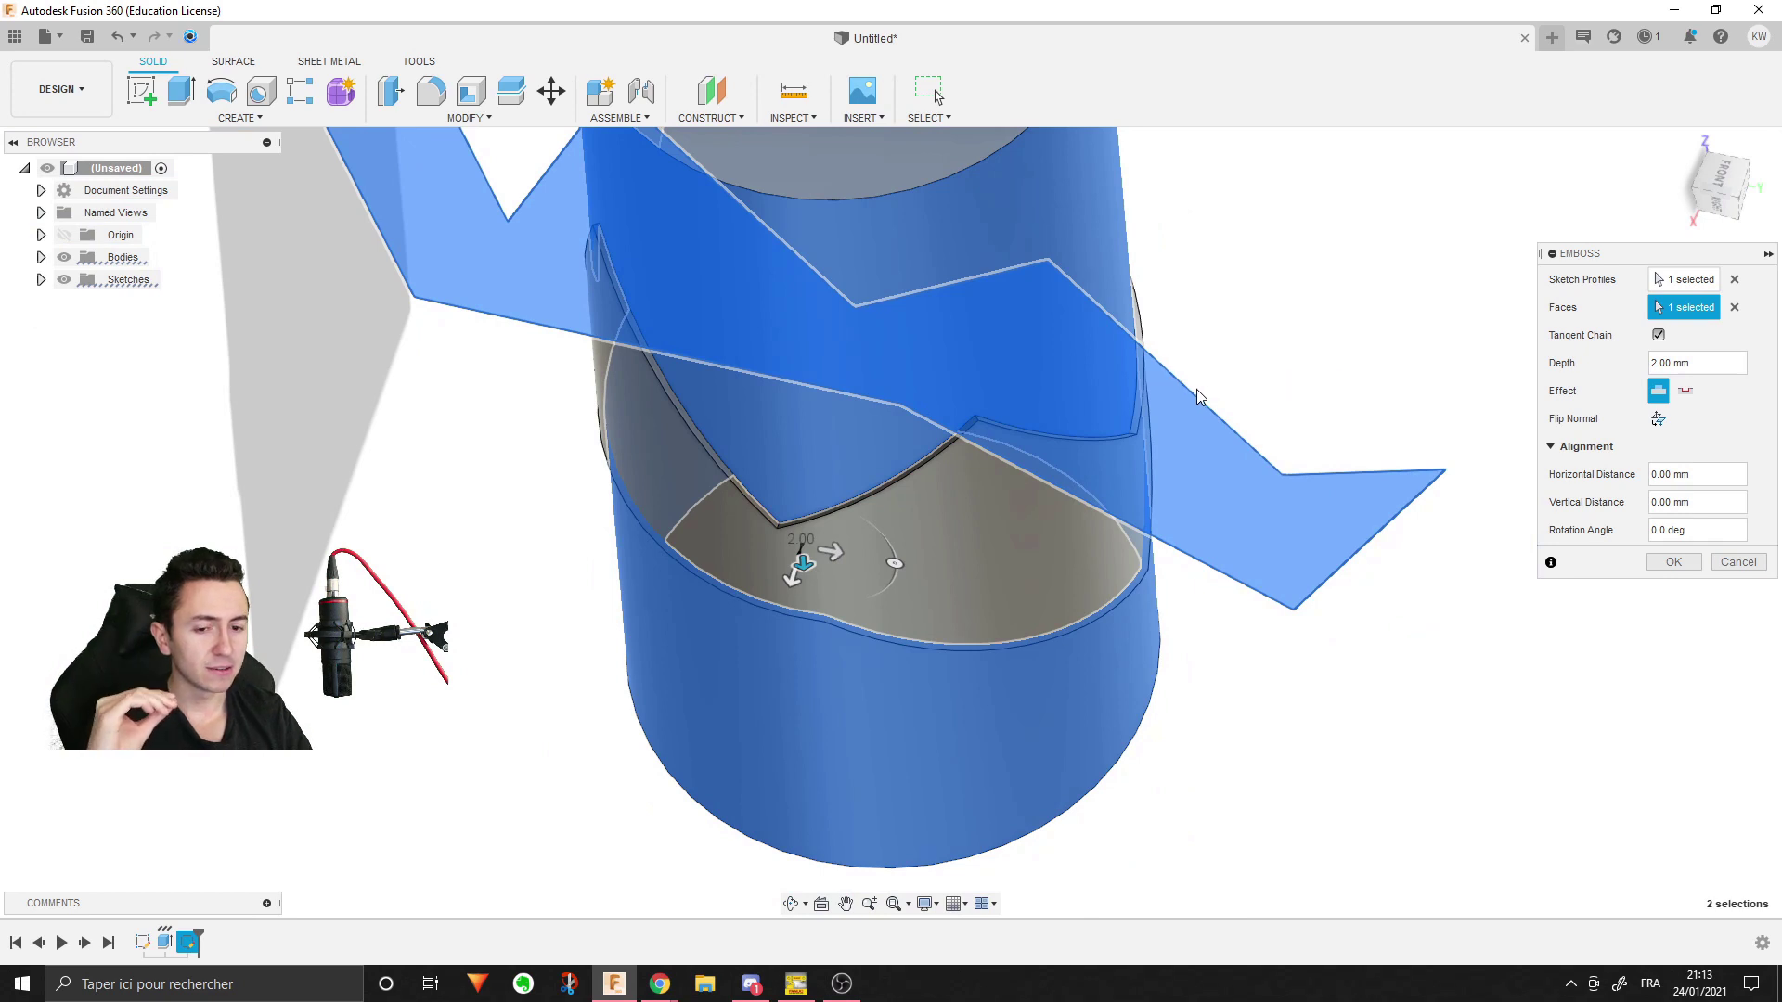
pyautogui.moveTo(1197, 397); pyautogui.dragTo(1284, 399, button='middle')
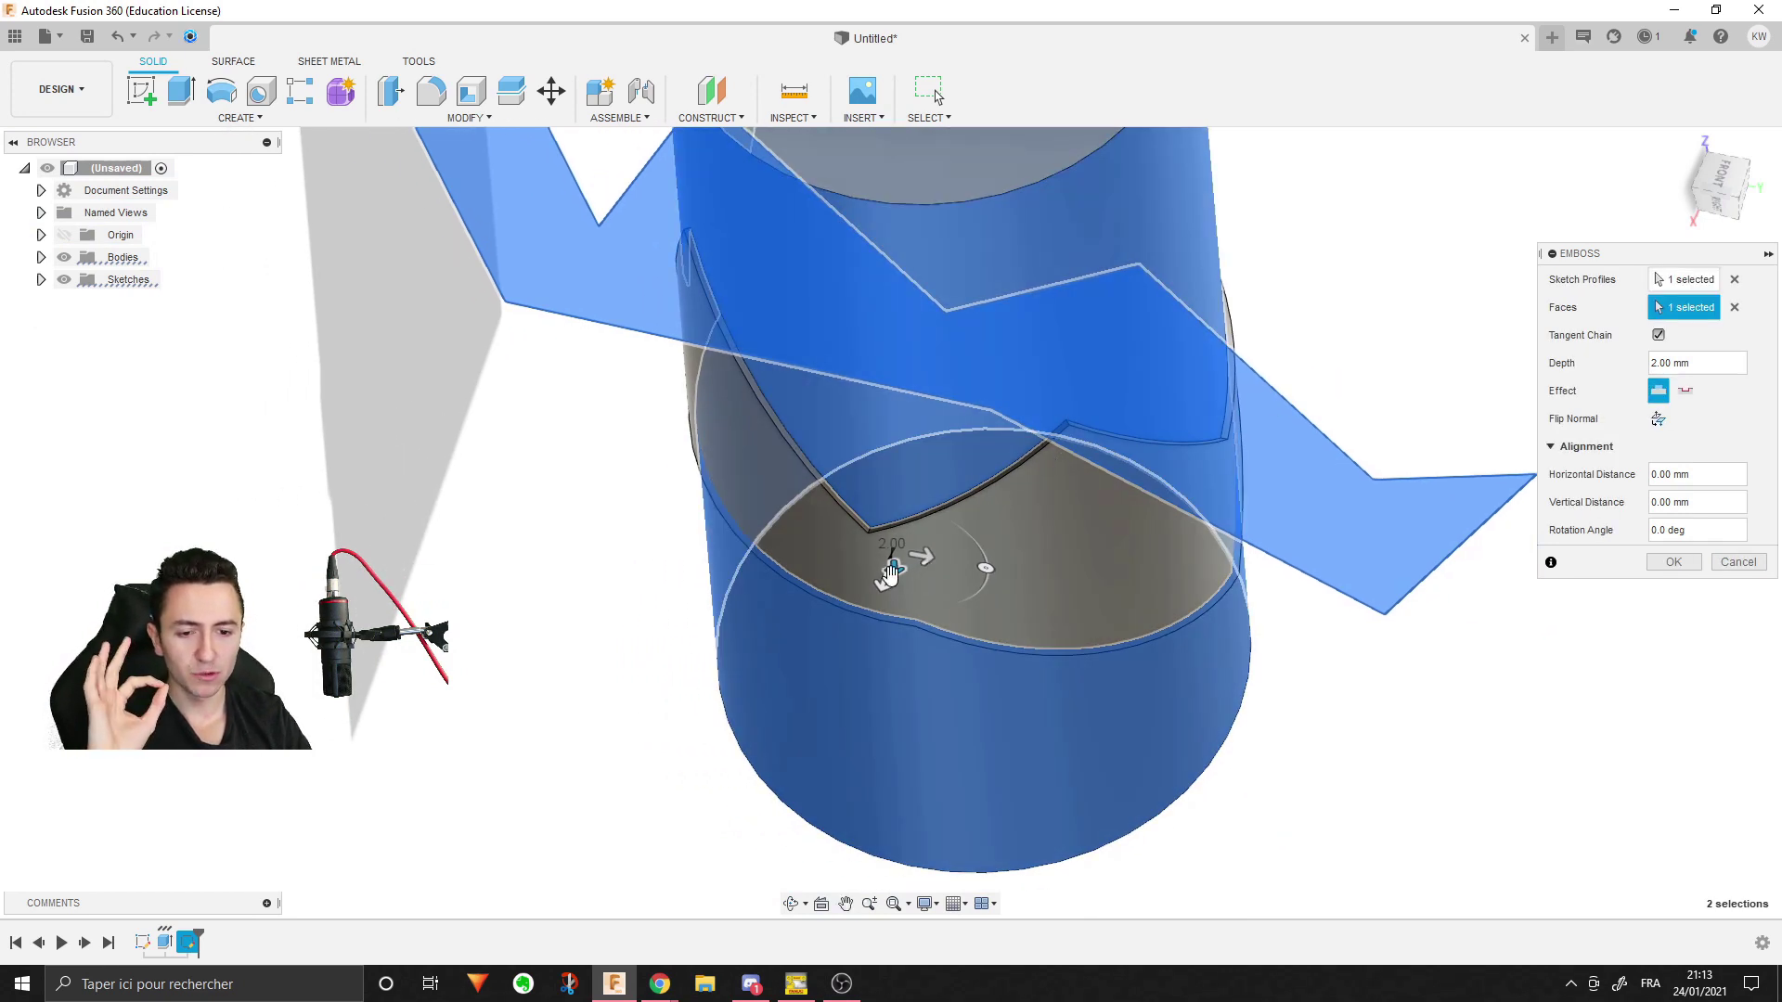
pyautogui.moveTo(889, 572); pyautogui.dragTo(1094, 533)
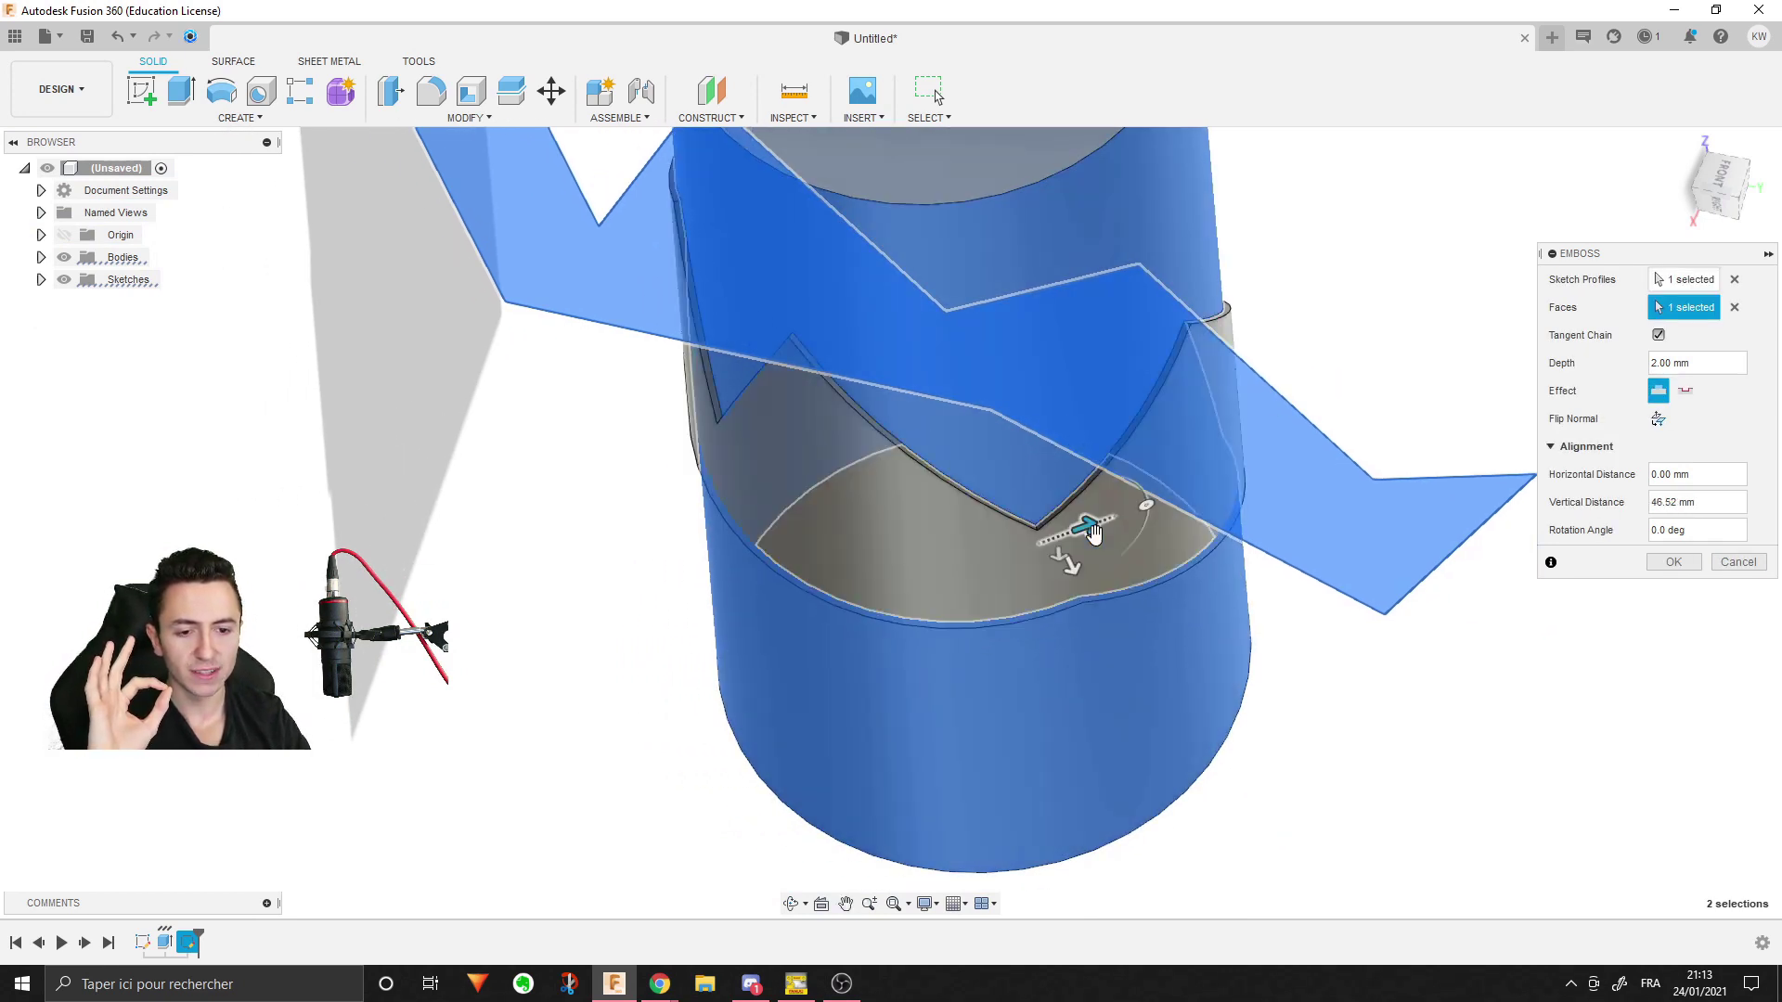
# - Shift the emboss -58.608 mm around the cylinder and make it 45.068 mm deep
pyautogui.scroll(-3, 1093, 533)
pyautogui.moveTo(1119, 511)
pyautogui.keyDown('shift'); pyautogui.mouseDown(button='middle')
pyautogui.moveTo(1123, 415)
pyautogui.moveTo(1132, 456)
pyautogui.mouseUp(button='middle'); pyautogui.keyUp('shift')
pyautogui.moveTo(1132, 456); pyautogui.dragTo(811, 382)
pyautogui.moveTo(811, 381)
pyautogui.keyDown('shift'); pyautogui.mouseDown(button='middle')
pyautogui.moveTo(1072, 394)
pyautogui.moveTo(1020, 279)
pyautogui.mouseUp(button='middle'); pyautogui.keyUp('shift')
pyautogui.moveTo(996, 258); pyautogui.dragTo(1103, 225)
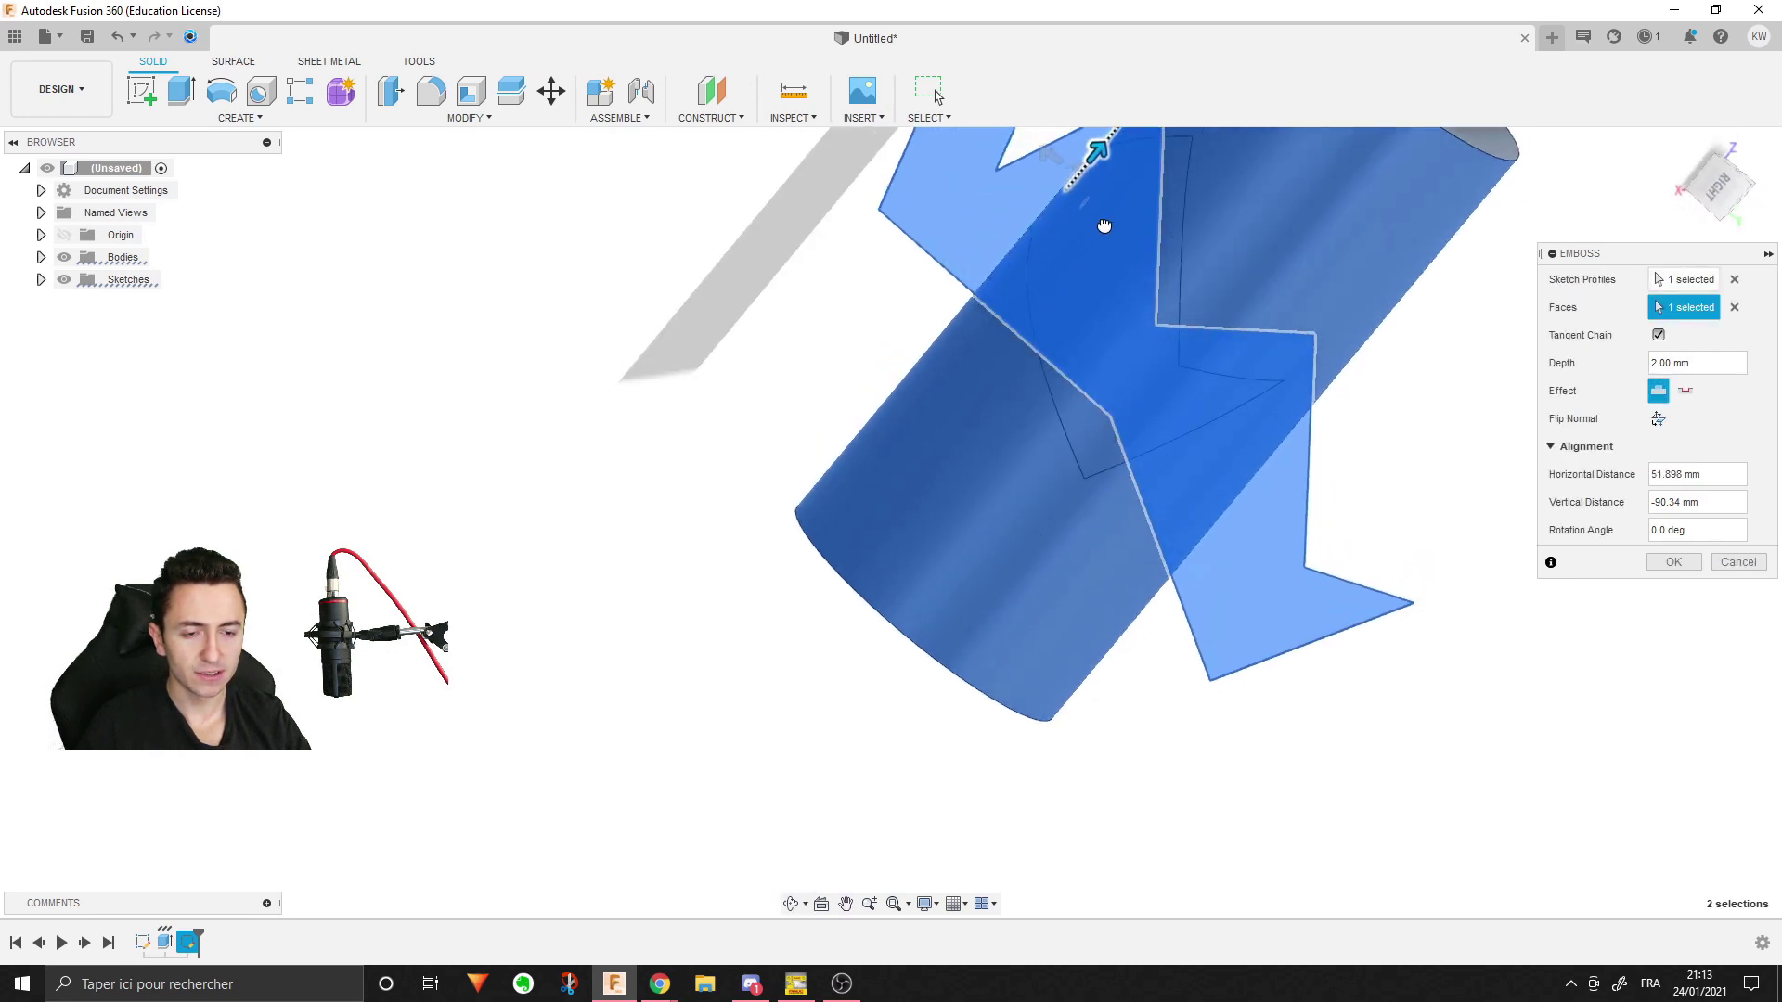
pyautogui.keyDown('shift'); pyautogui.moveTo(942, 298); pyautogui.dragTo(894, 366, button='middle'); pyautogui.keyUp('shift')
pyautogui.moveTo(994, 167)
pyautogui.mouseDown()
pyautogui.moveTo(852, 213)
pyautogui.moveTo(804, 199)
pyautogui.moveTo(883, 191)
pyautogui.mouseUp()
pyautogui.keyDown('shift'); pyautogui.moveTo(697, 498); pyautogui.dragTo(716, 552, button='middle'); pyautogui.keyUp('shift')
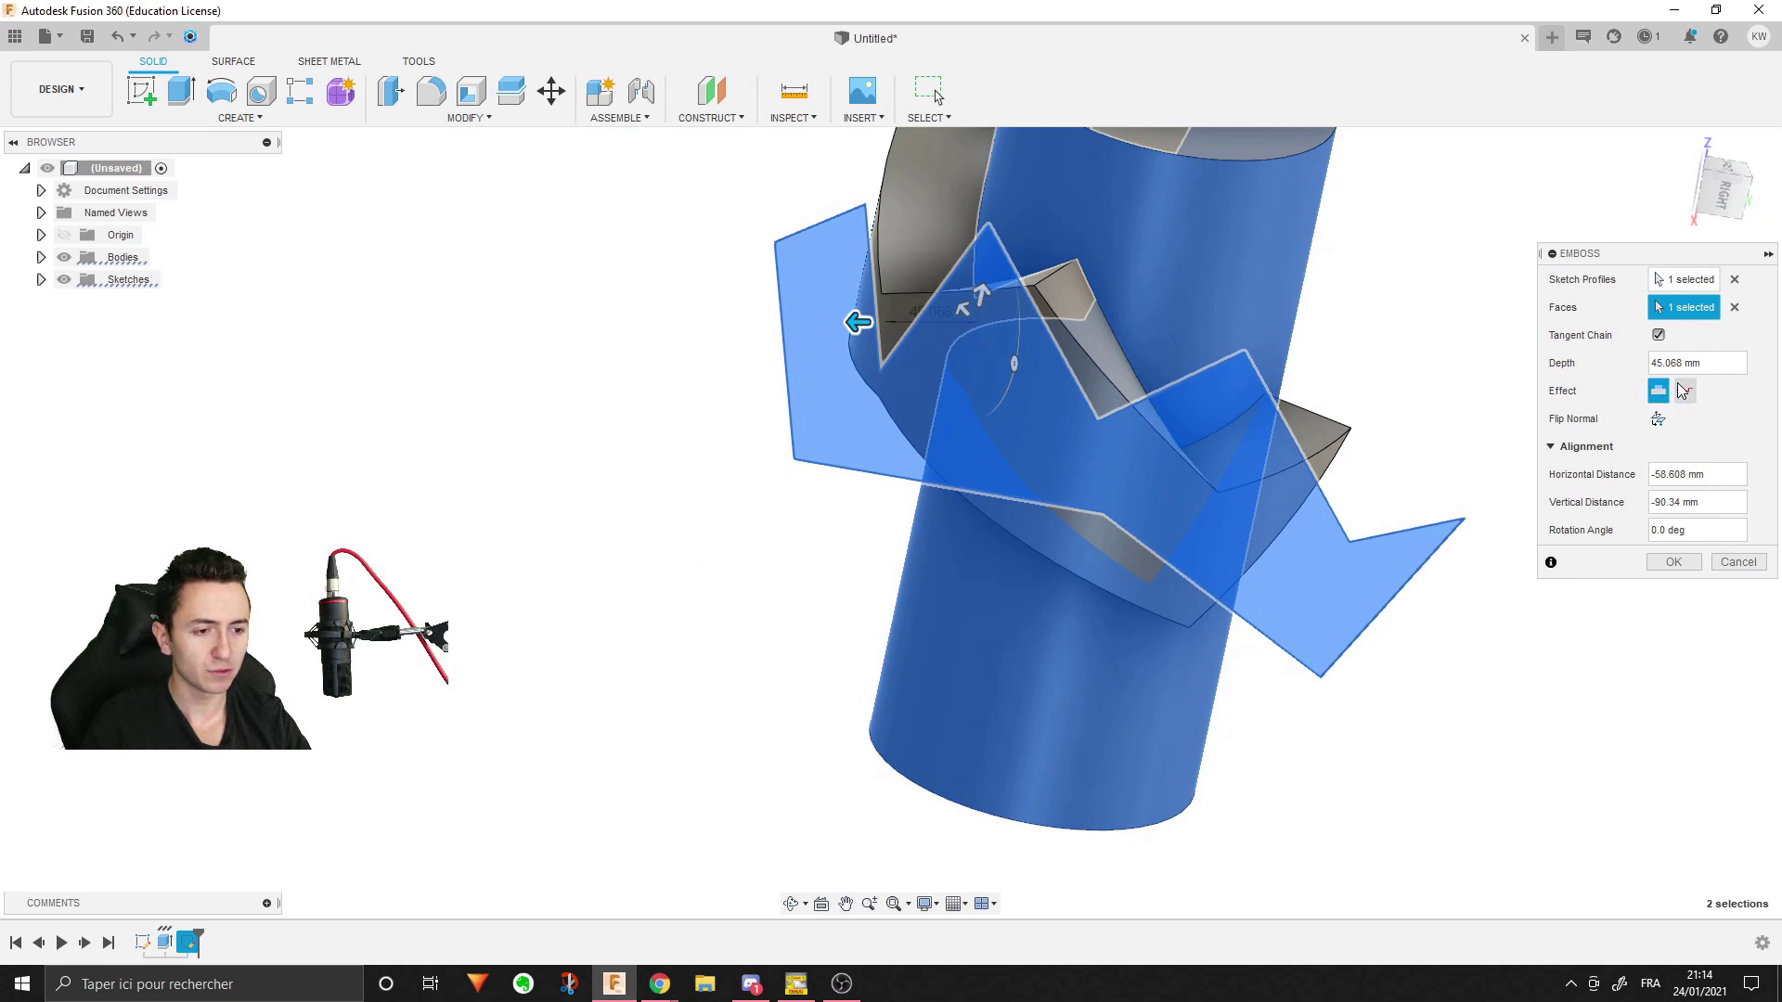
# - Switch the emboss effect to Deboss with a 4.446 mm depth
pyautogui.click(1686, 394)
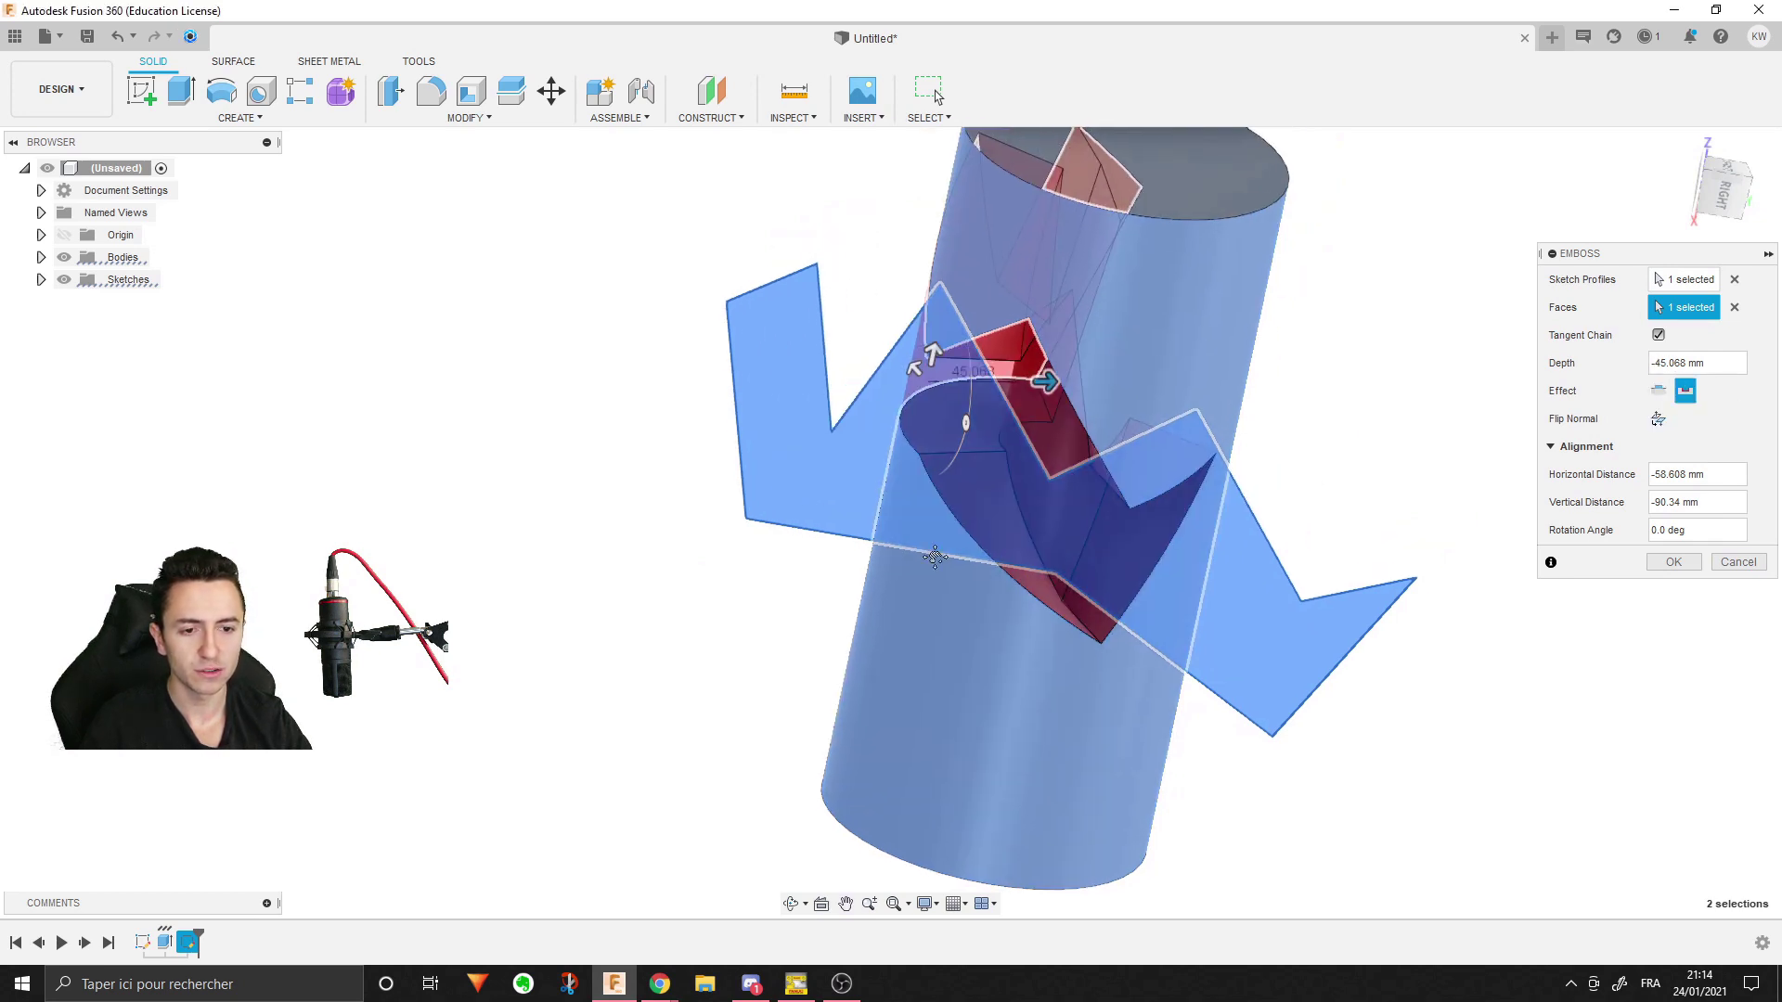
pyautogui.moveTo(1010, 388); pyautogui.dragTo(967, 386)
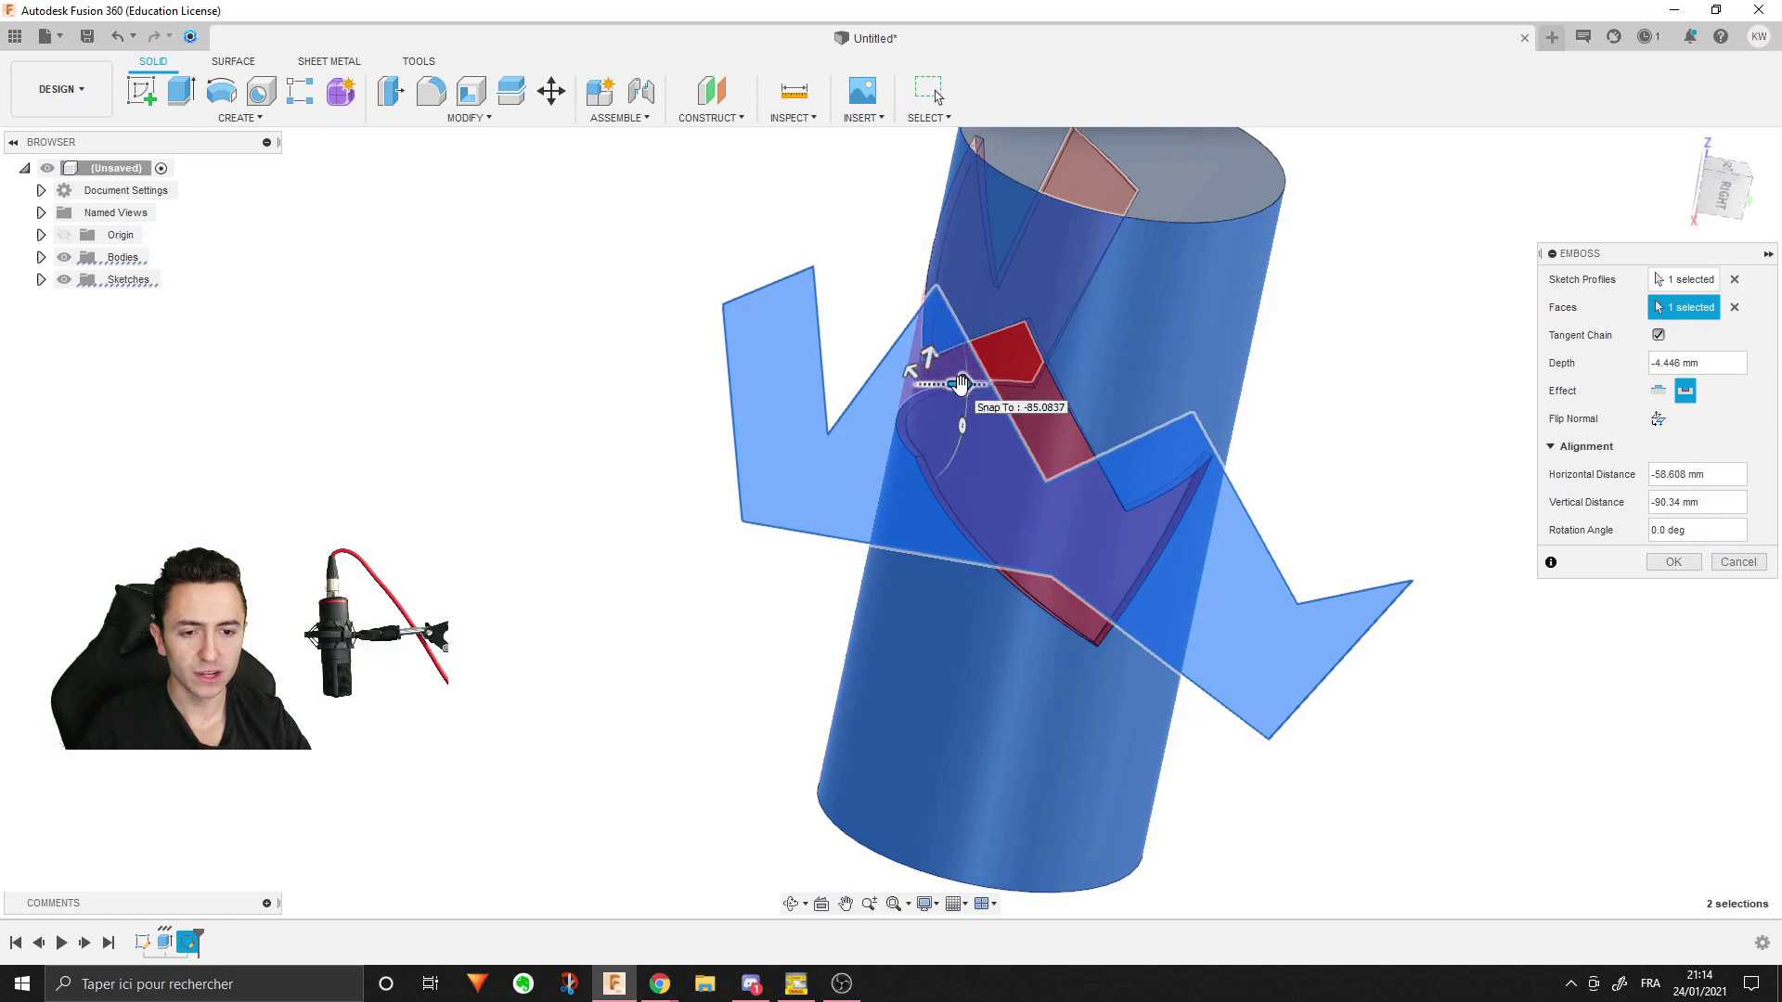
pyautogui.moveTo(966, 386)
pyautogui.keyDown('shift'); pyautogui.mouseDown(button='middle')
pyautogui.moveTo(1103, 417)
pyautogui.moveTo(1034, 256)
pyautogui.mouseUp(button='middle'); pyautogui.keyUp('shift')
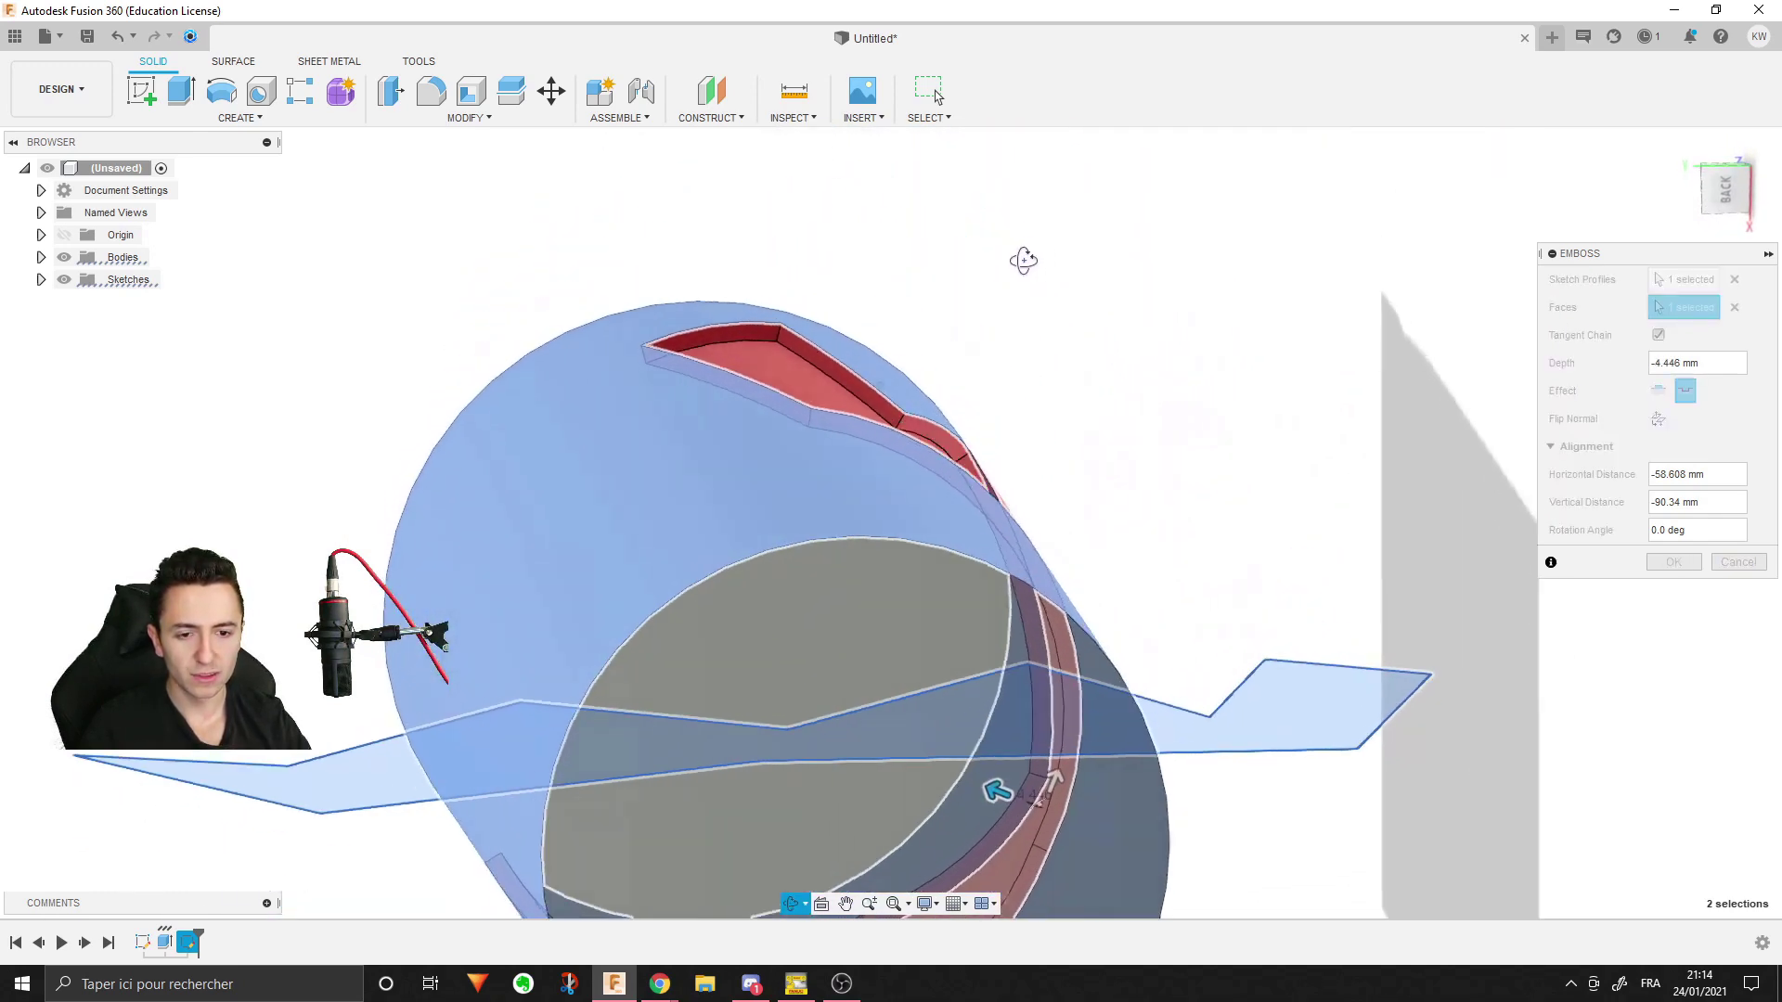
pyautogui.keyDown('shift'); pyautogui.moveTo(1034, 256); pyautogui.dragTo(966, 387, button='middle'); pyautogui.keyUp('shift')
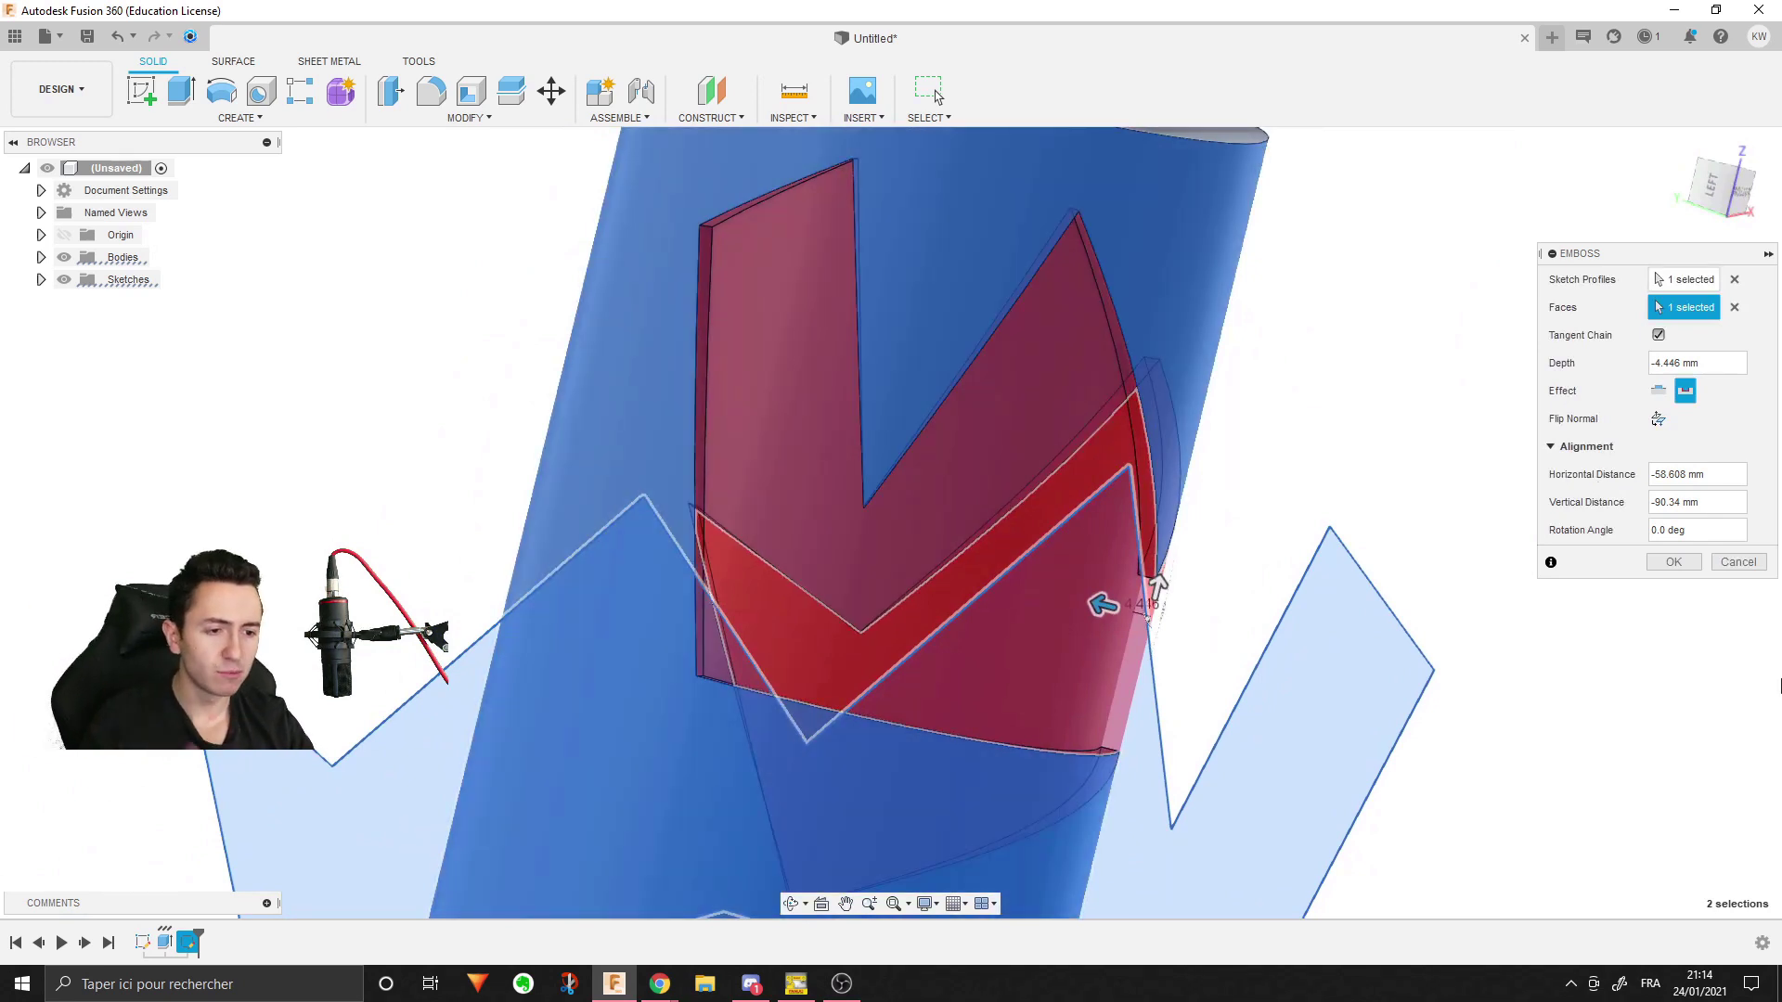
pyautogui.keyDown('shift'); pyautogui.moveTo(1288, 482); pyautogui.dragTo(895, 510, button='middle'); pyautogui.keyUp('shift')
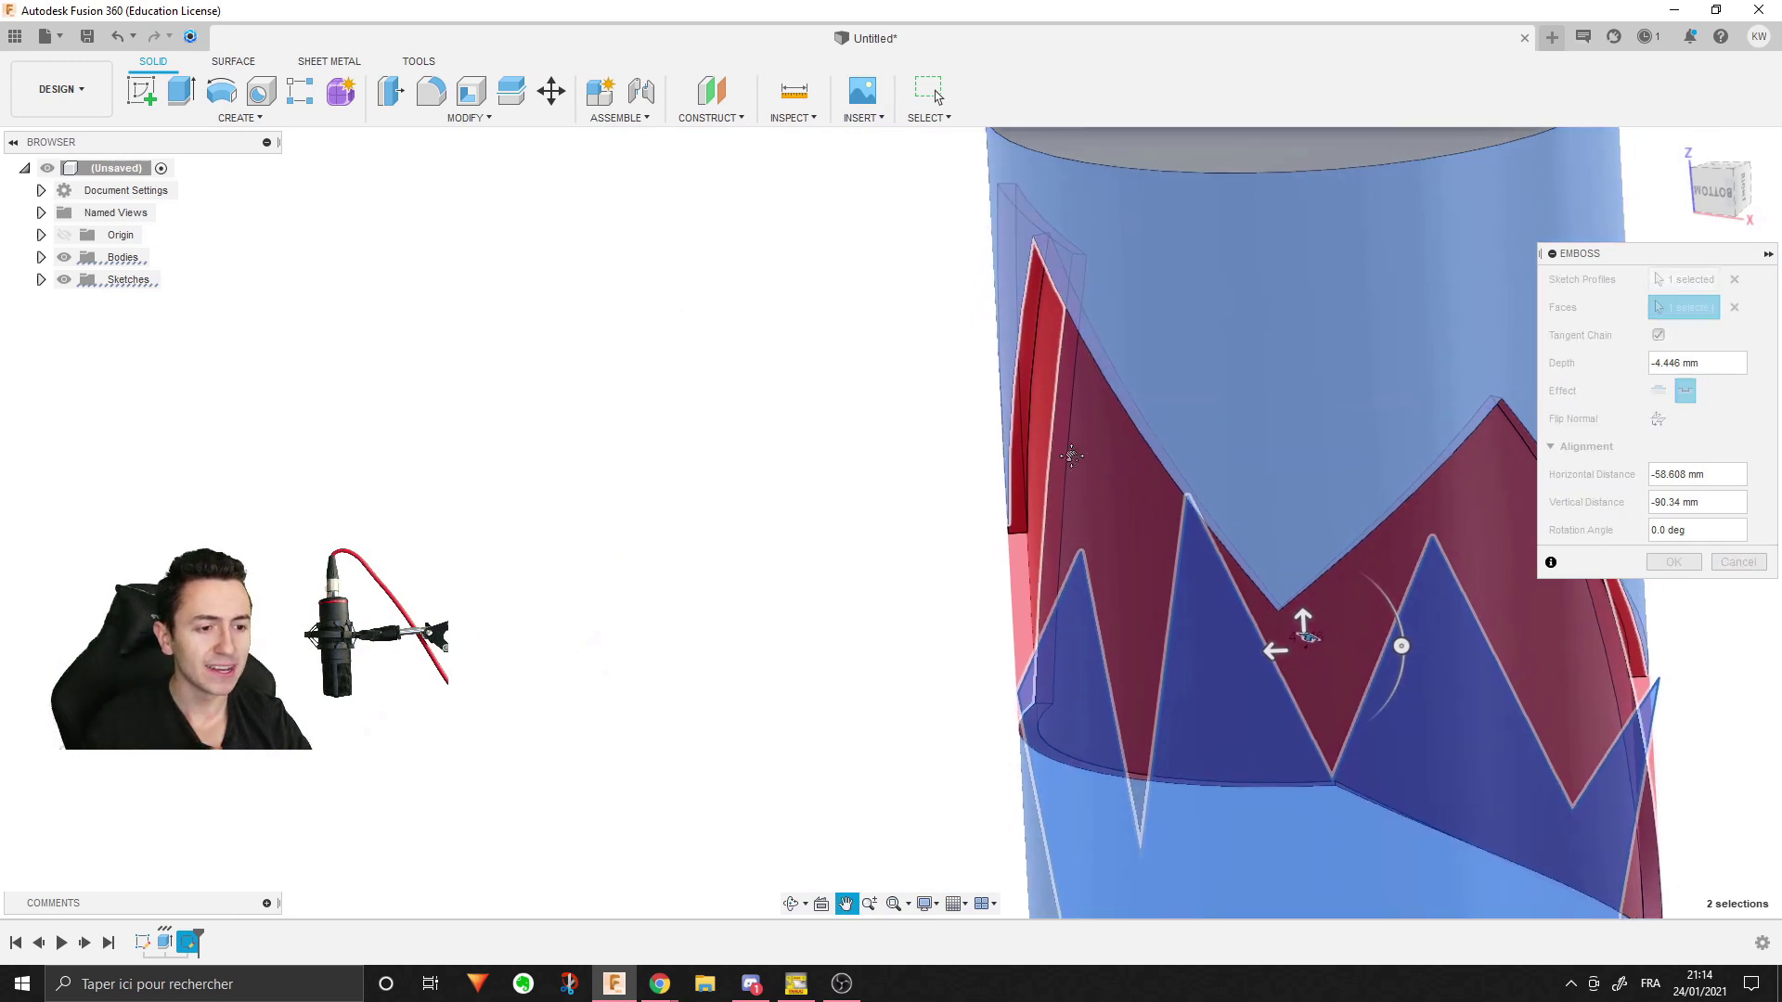
pyautogui.moveTo(1179, 501); pyautogui.dragTo(763, 462, button='middle')
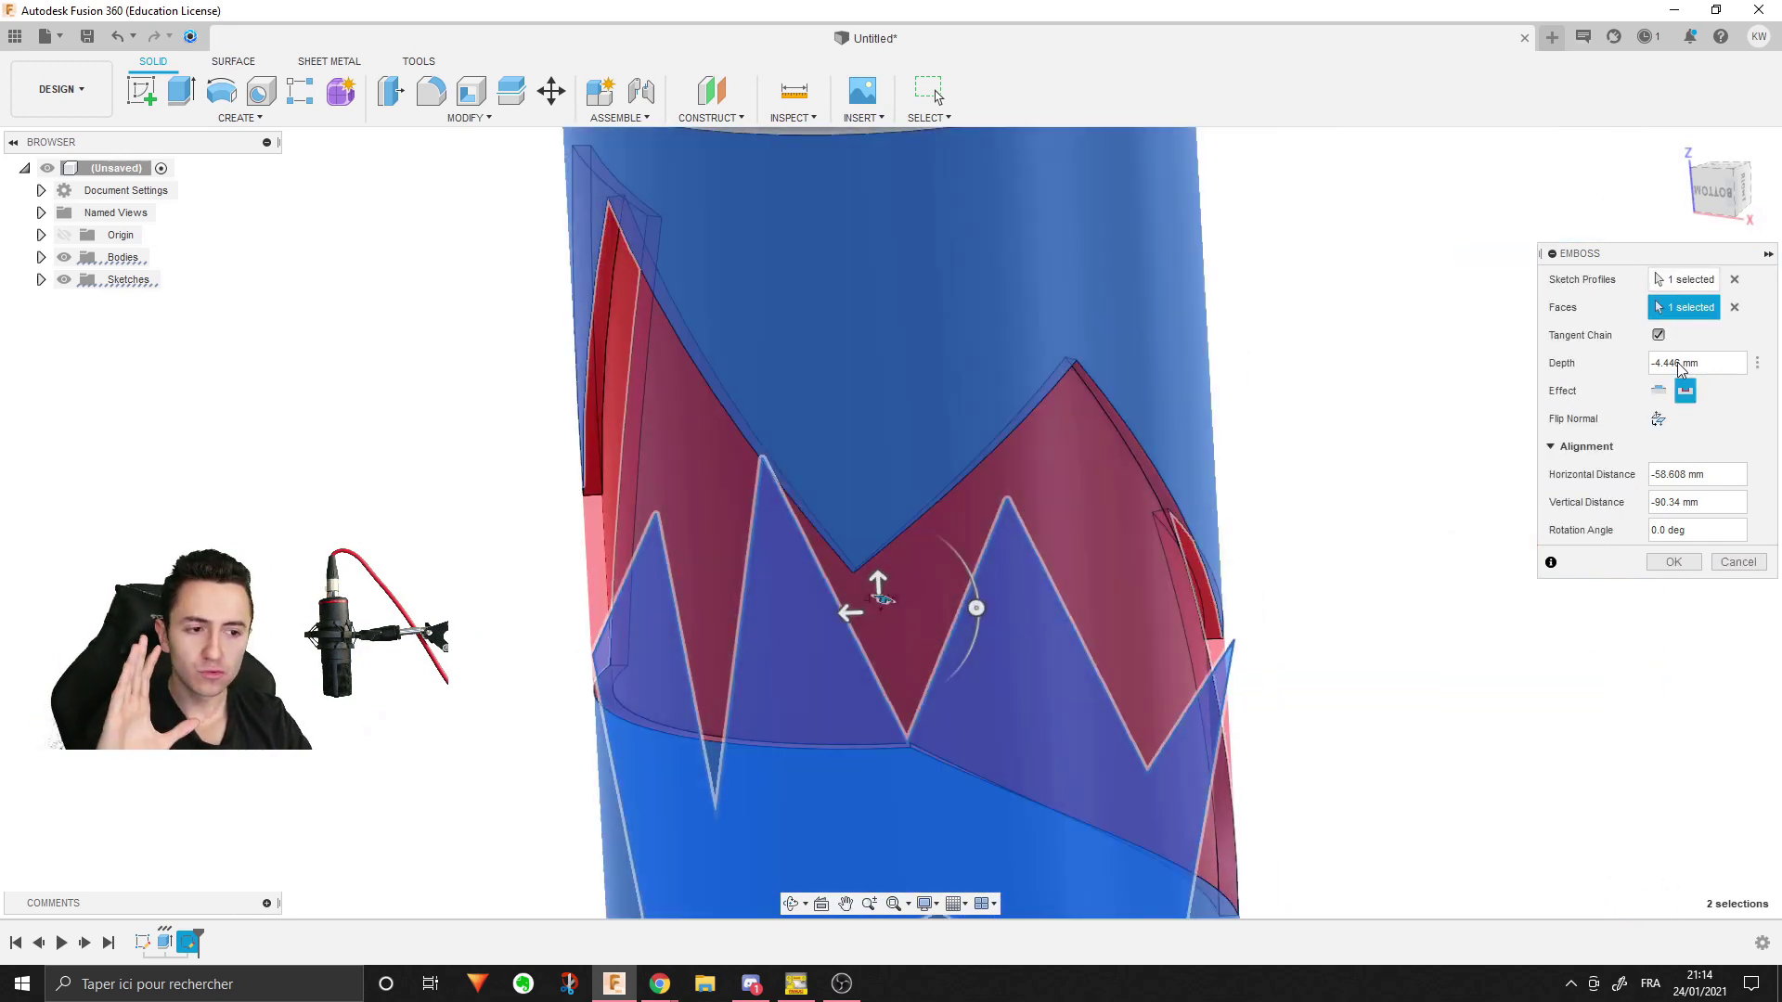
# - Rotate the zigzag recess to about -8.9° and commit it
pyautogui.moveTo(975, 608); pyautogui.dragTo(1026, 472)
pyautogui.scroll(-3, 1164, 433)
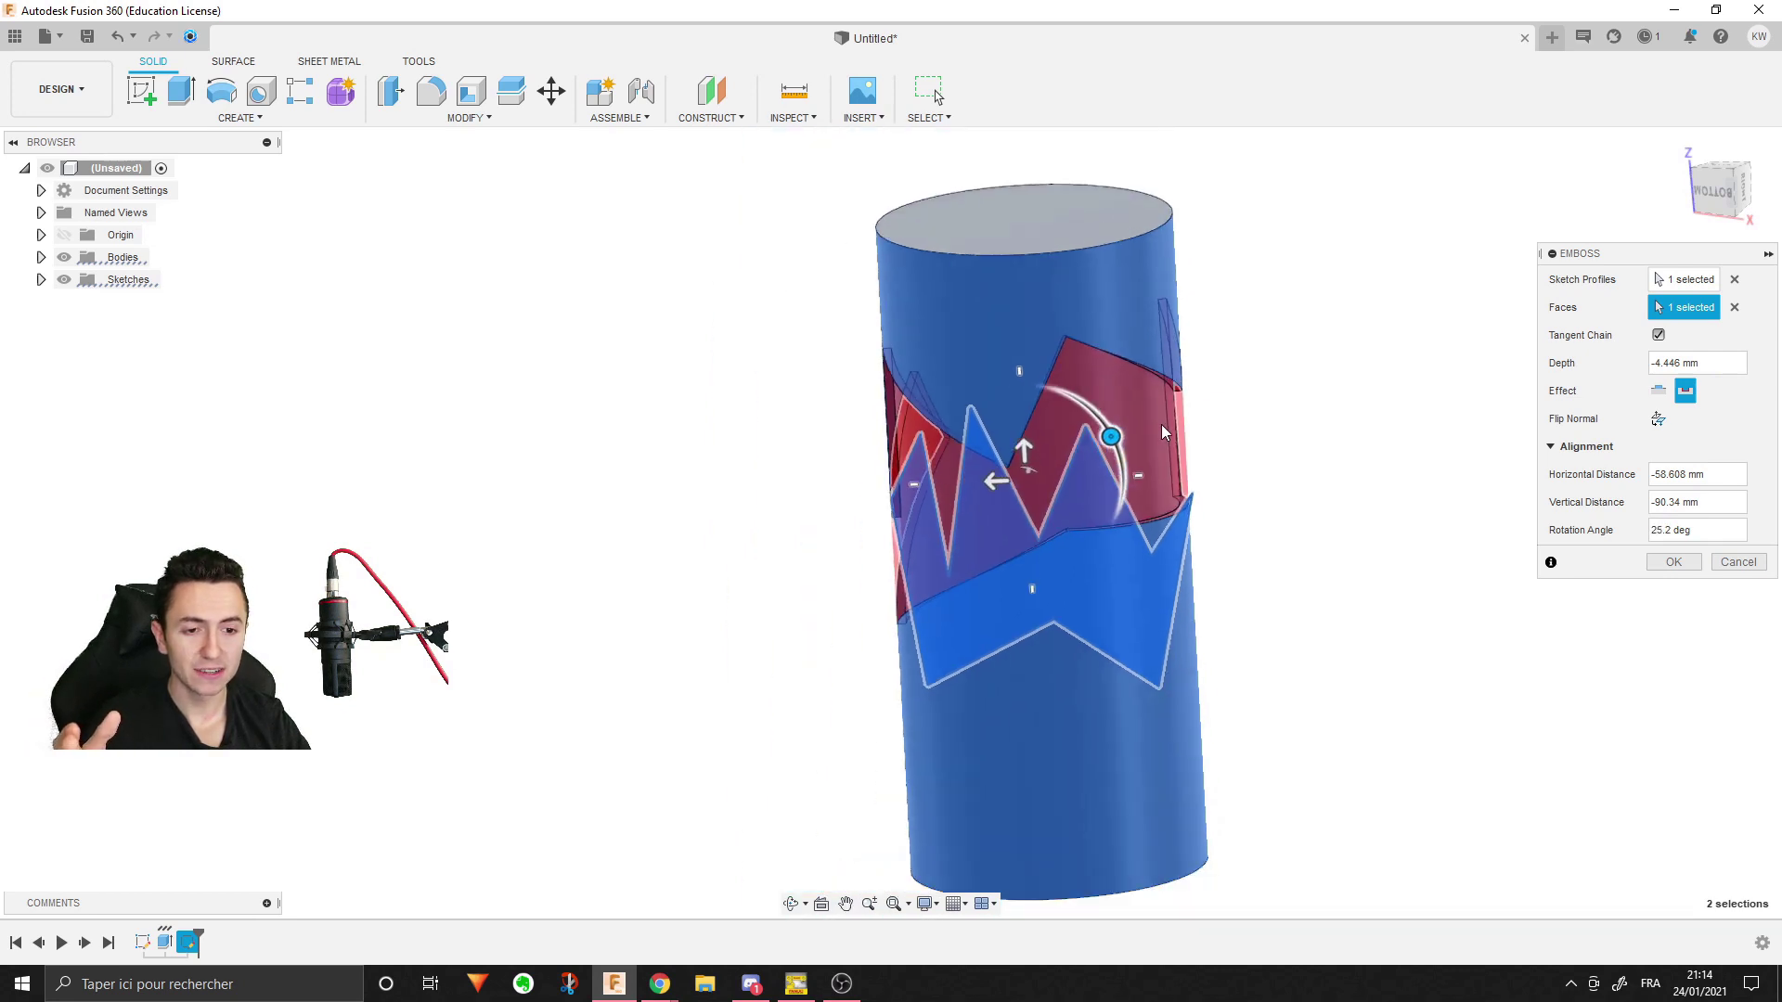
pyautogui.moveTo(1108, 422)
pyautogui.mouseDown()
pyautogui.moveTo(1095, 415)
pyautogui.moveTo(1123, 480)
pyautogui.mouseUp()
pyautogui.moveTo(1122, 484); pyautogui.dragTo(1122, 489)
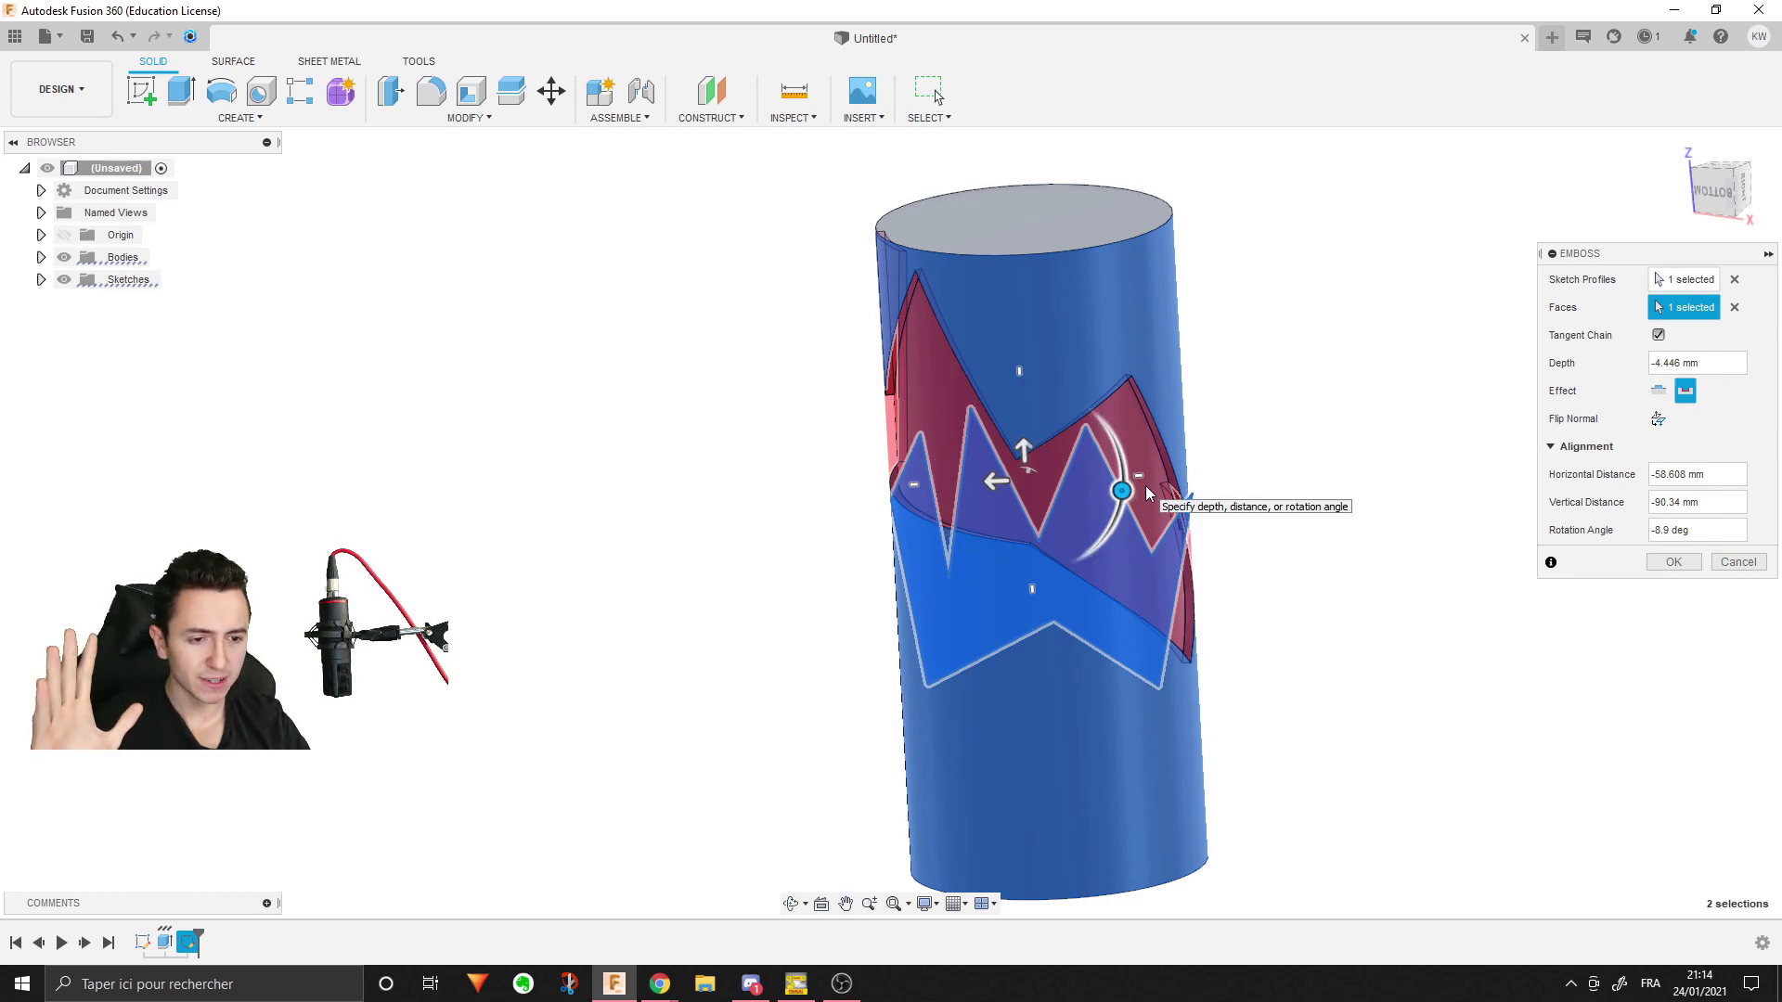
pyautogui.press('Return')
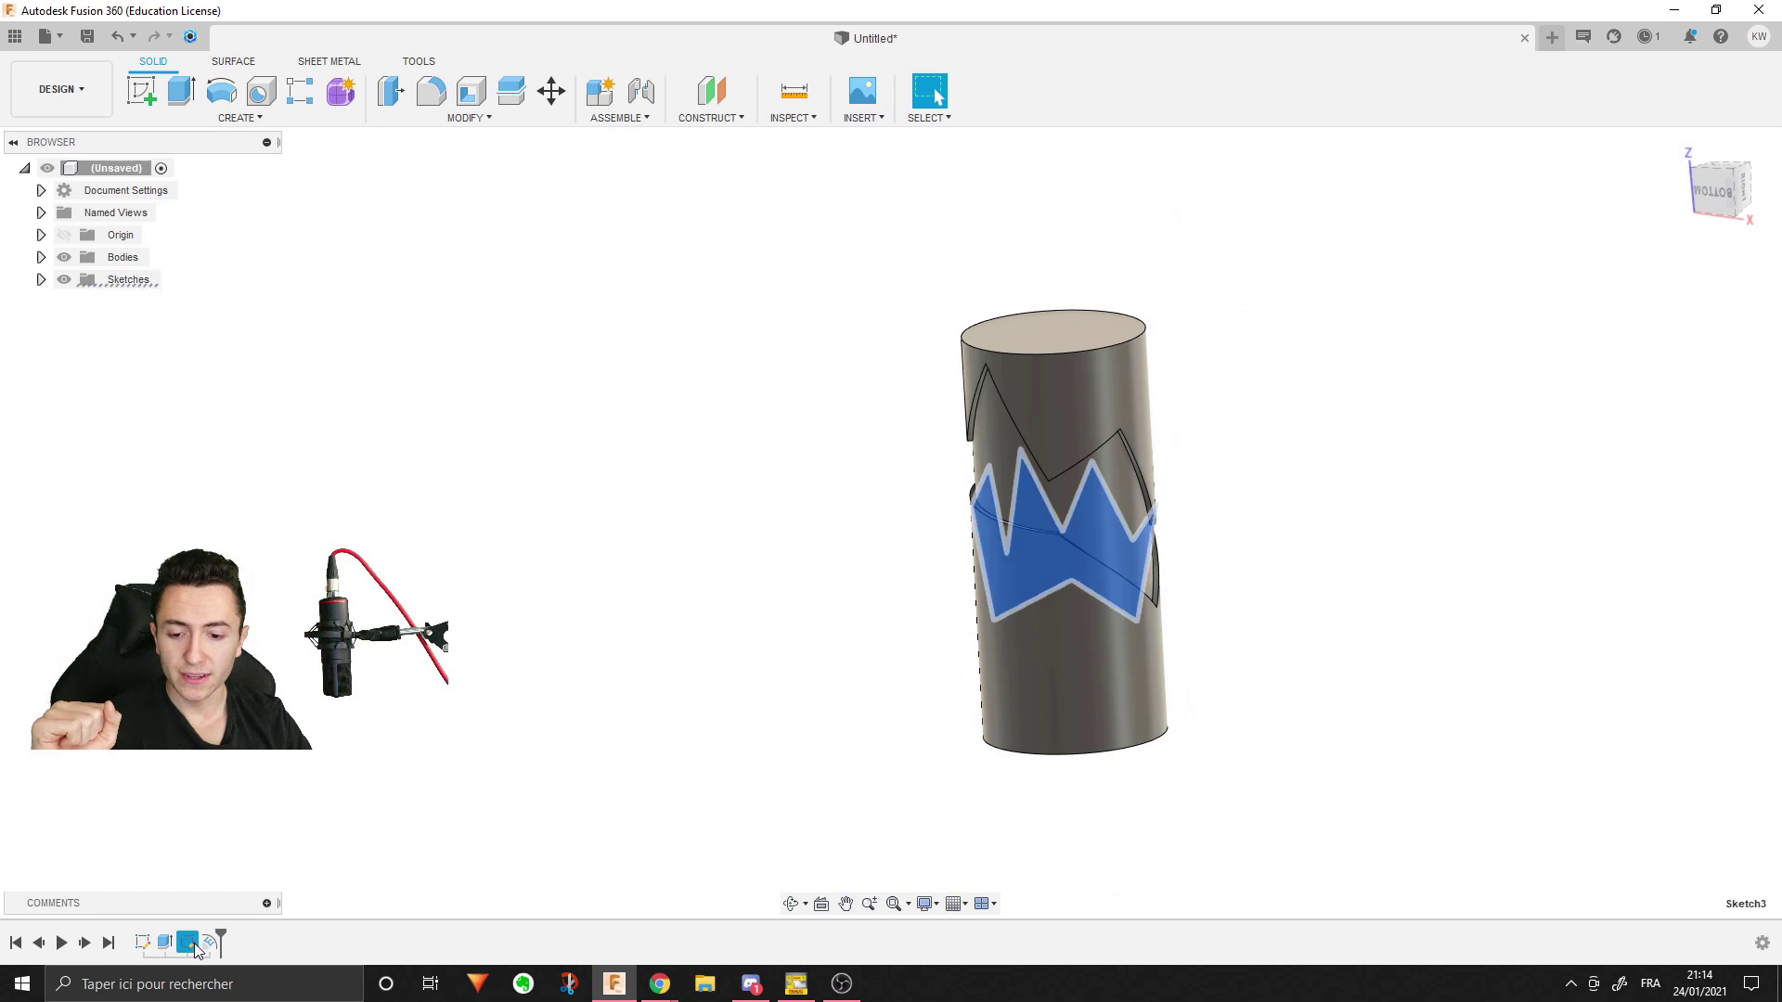
# - Edit the zigzag sketch, drag its bottom edge far down, and finish the sketch
pyautogui.rightClick(195, 946)
pyautogui.click(241, 756)
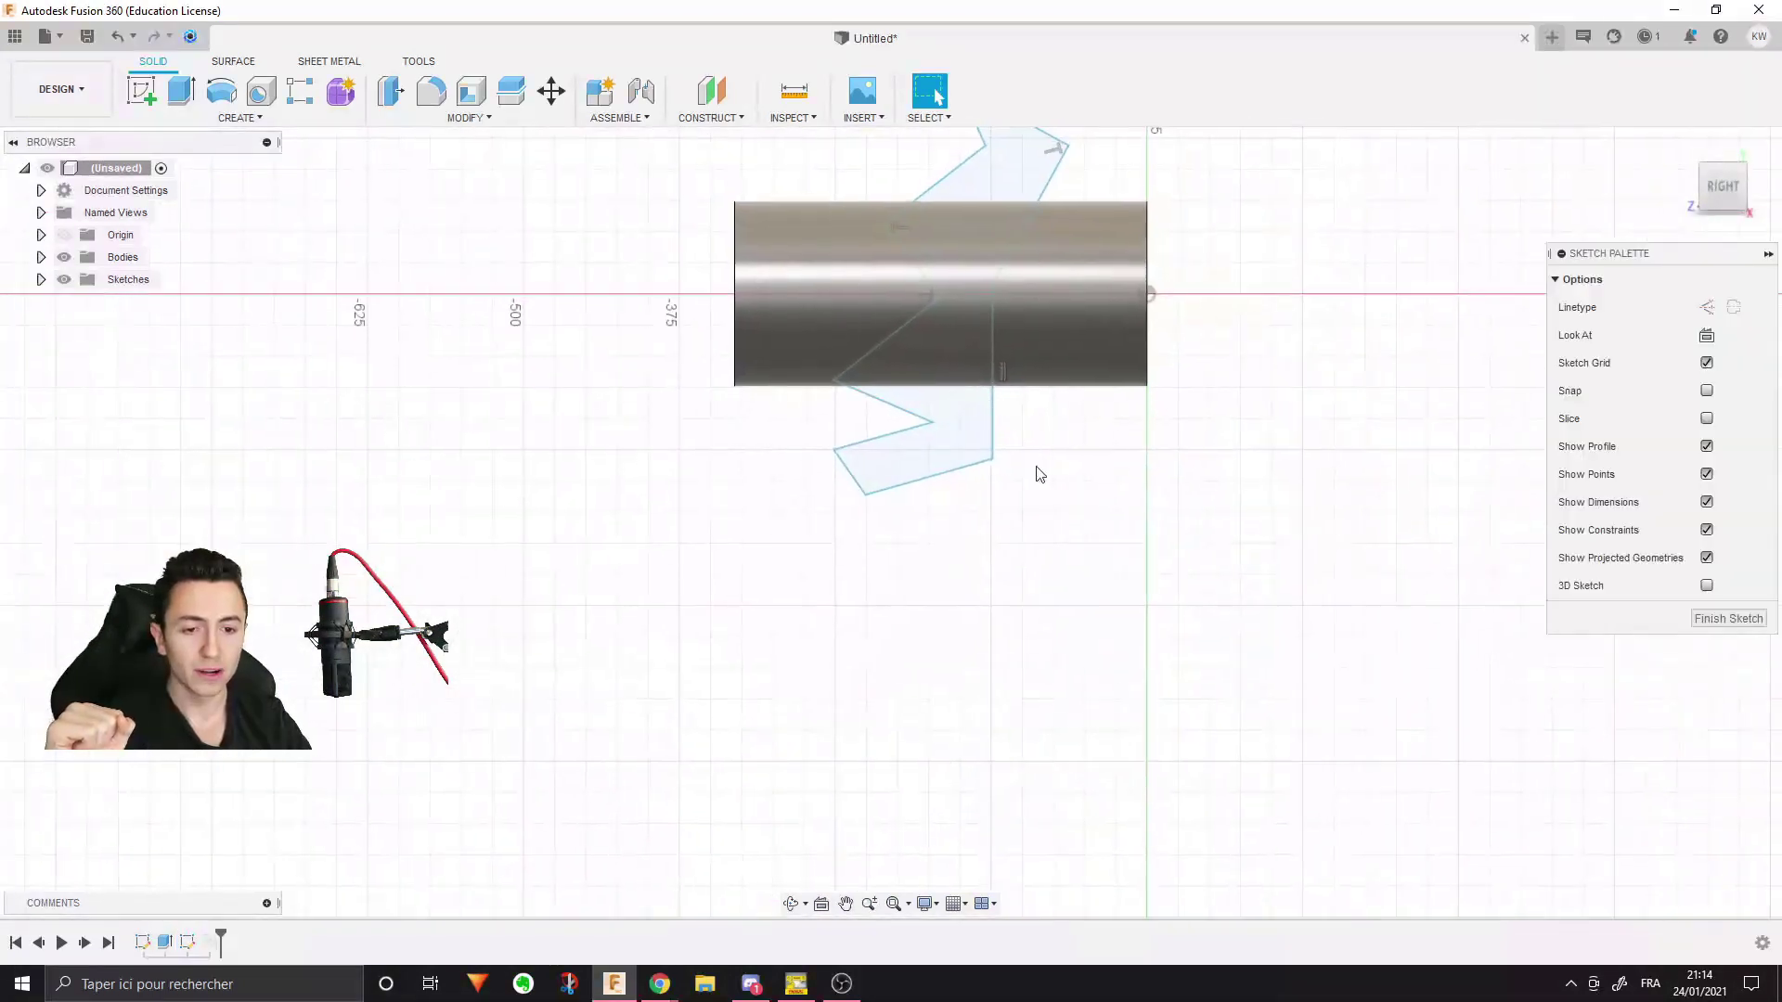
pyautogui.moveTo(951, 498); pyautogui.dragTo(866, 908)
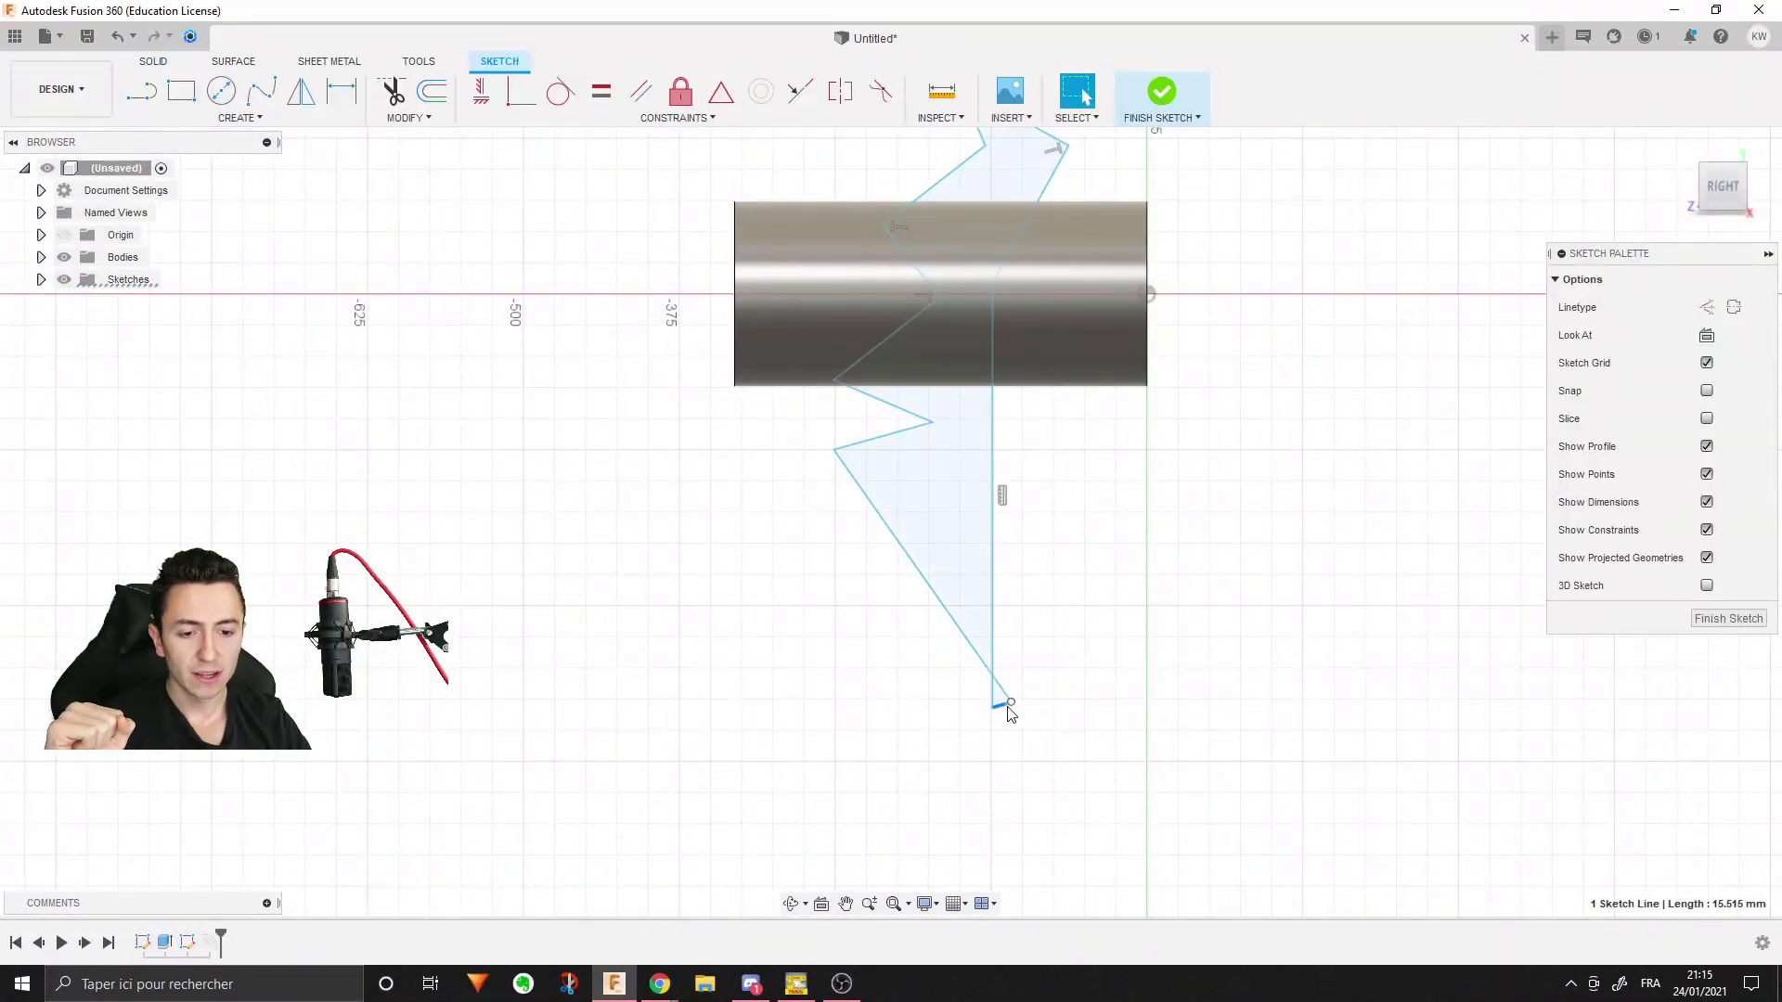
pyautogui.click(1161, 91)
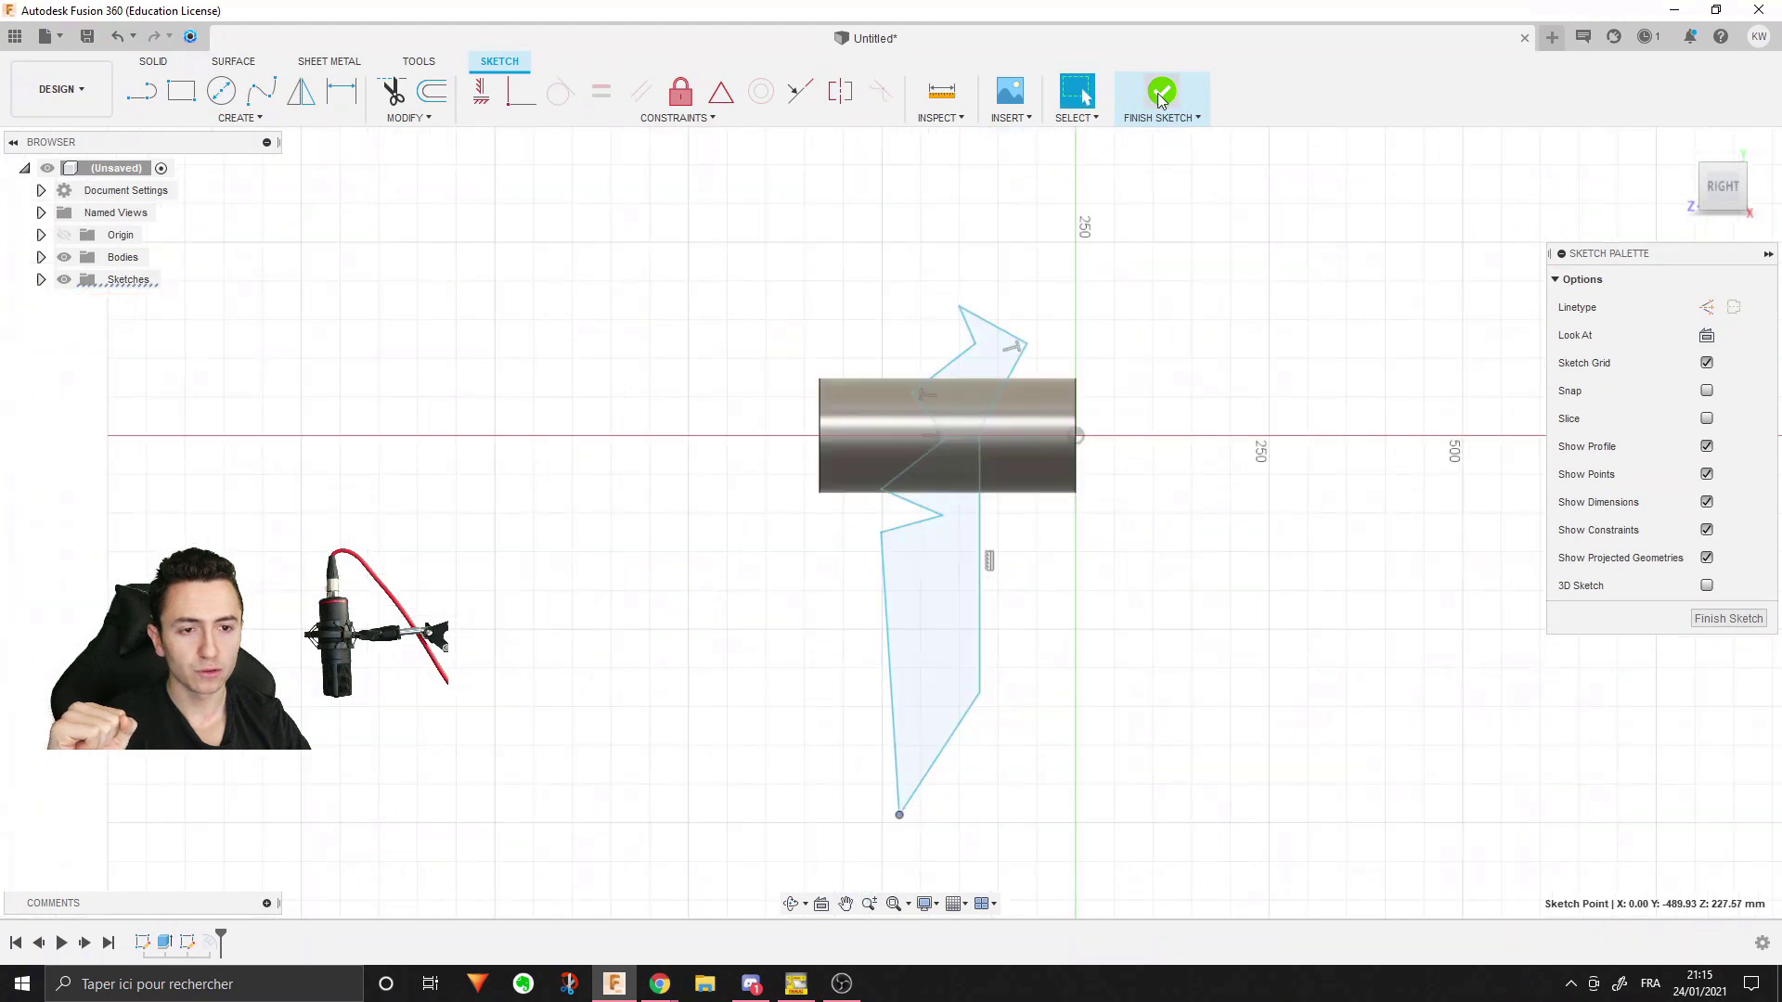
pyautogui.moveTo(1063, 346)
pyautogui.keyDown('shift'); pyautogui.mouseDown(button='middle')
pyautogui.moveTo(1028, 193)
pyautogui.moveTo(879, 254)
pyautogui.mouseUp(button='middle'); pyautogui.keyUp('shift')
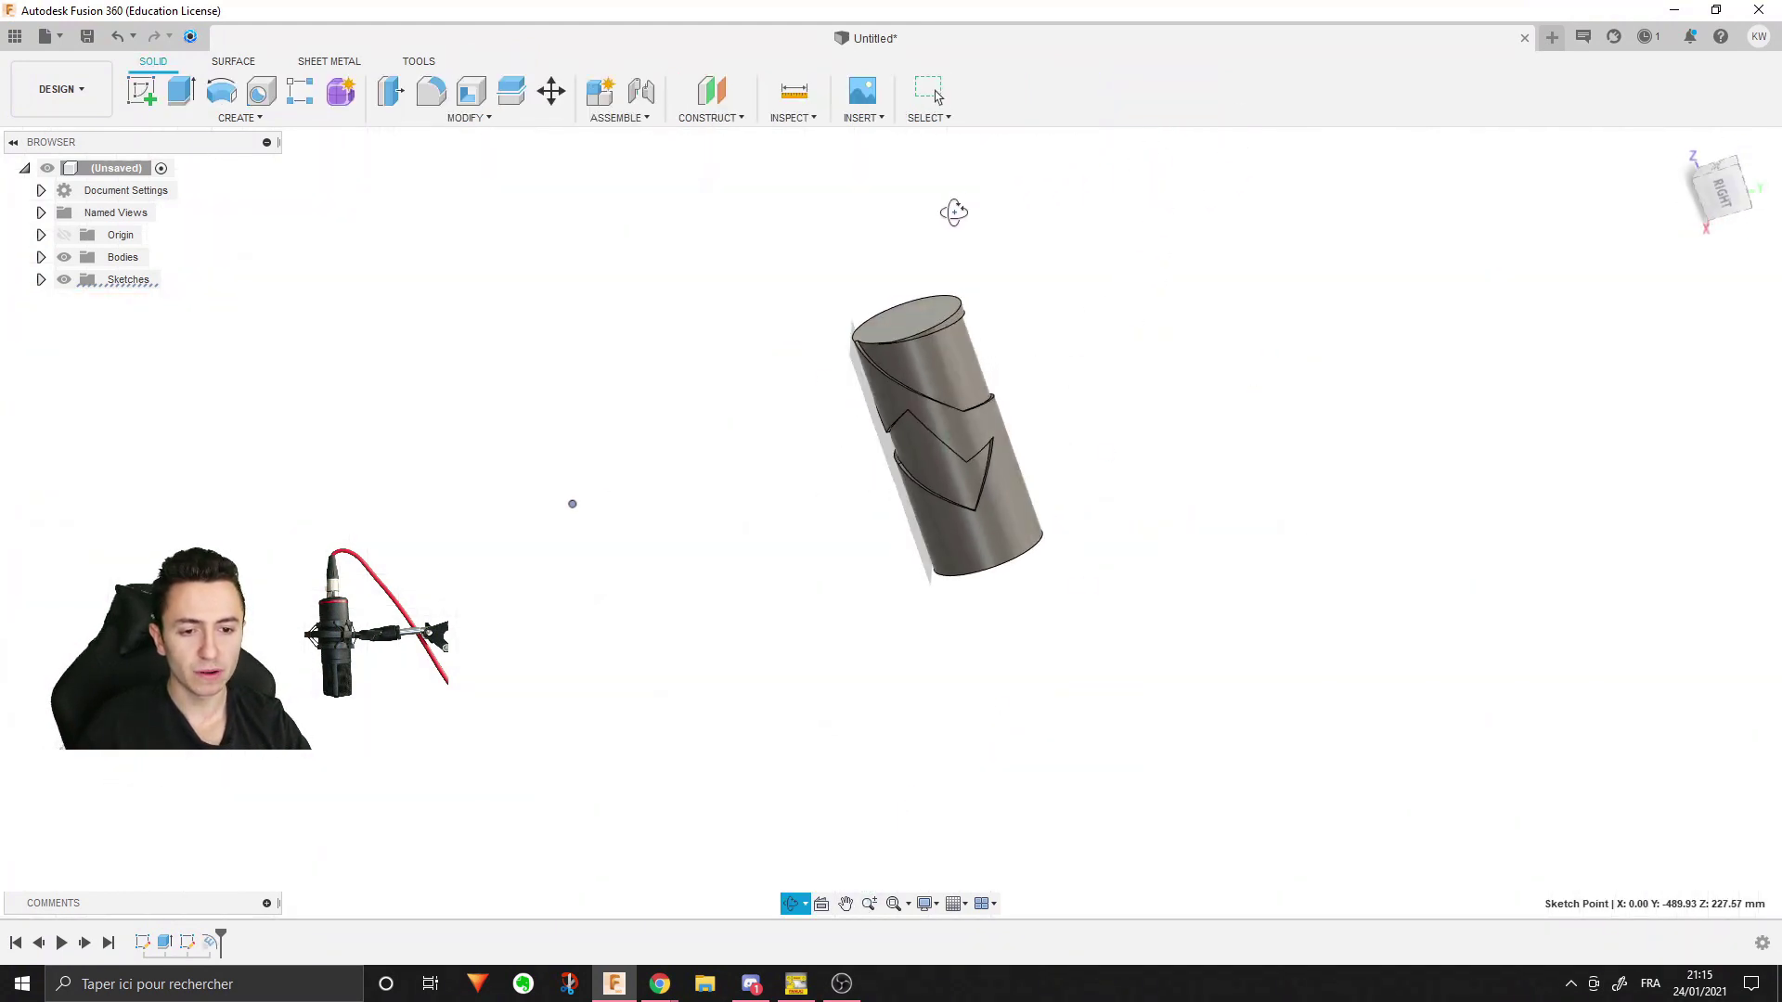
pyautogui.scroll(3, 1042, 410)
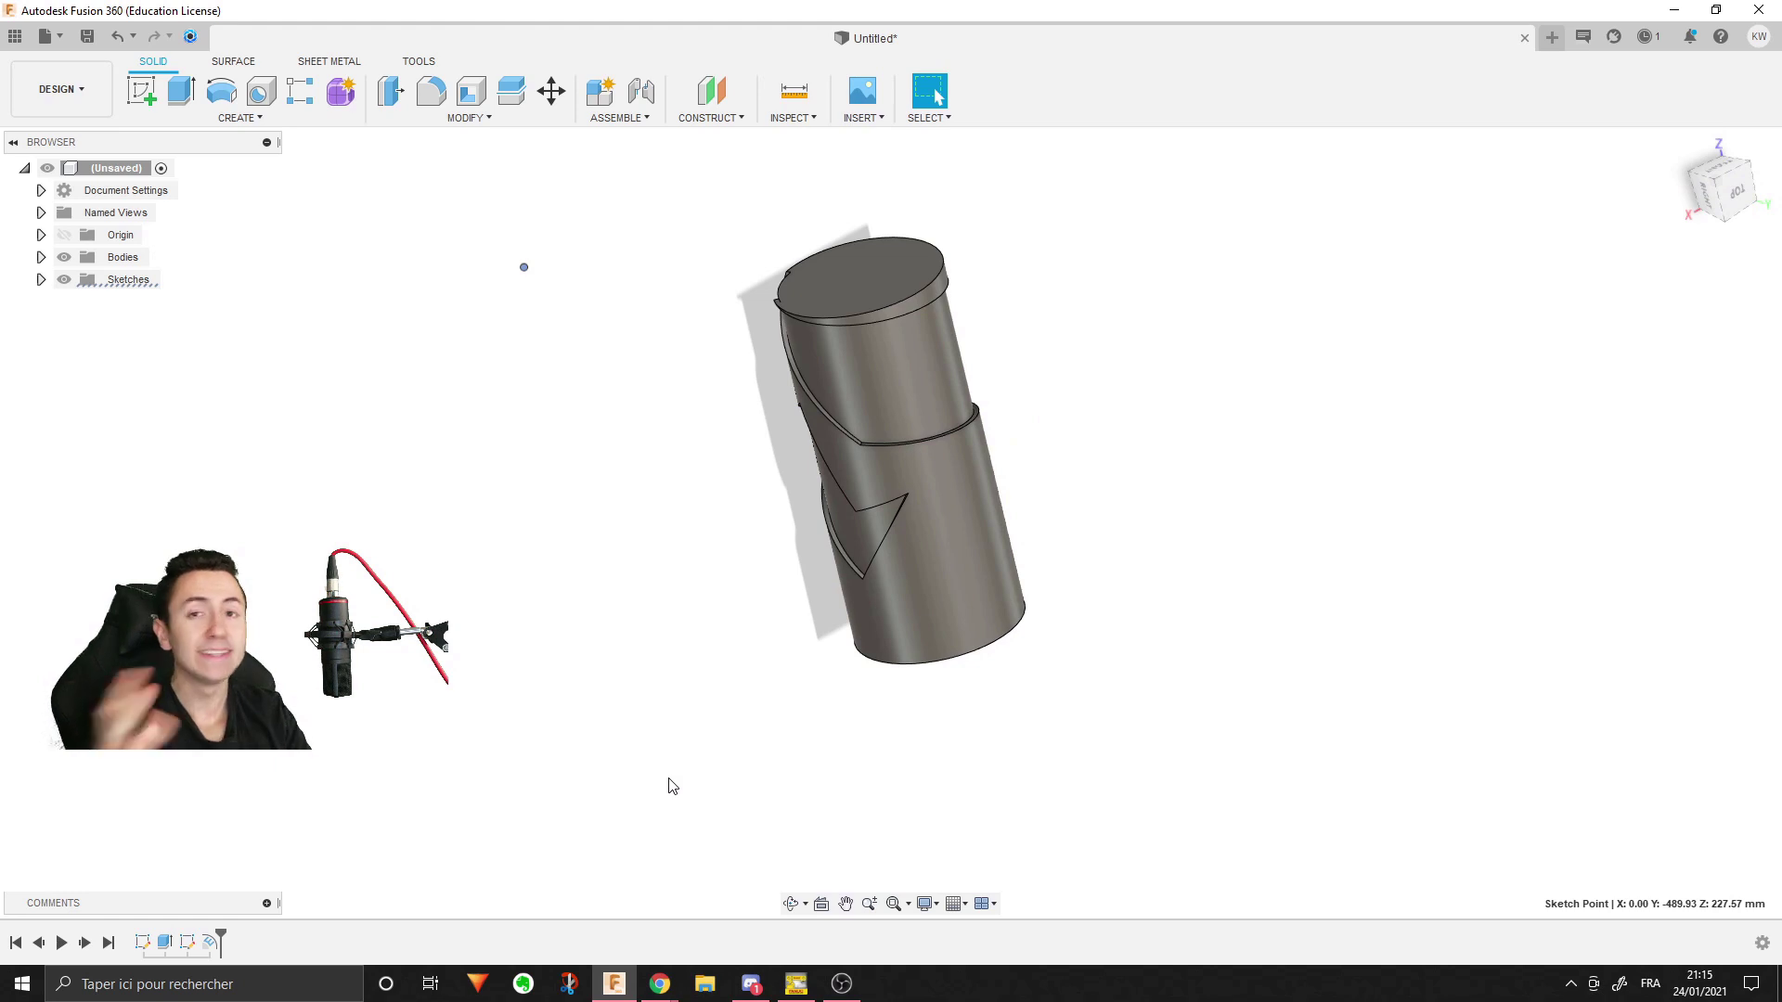
pyautogui.rightClick(202, 941)
# - Reopen the Emboss feature and rotate the recess pattern to about -24 degrees
pyautogui.click(260, 763)
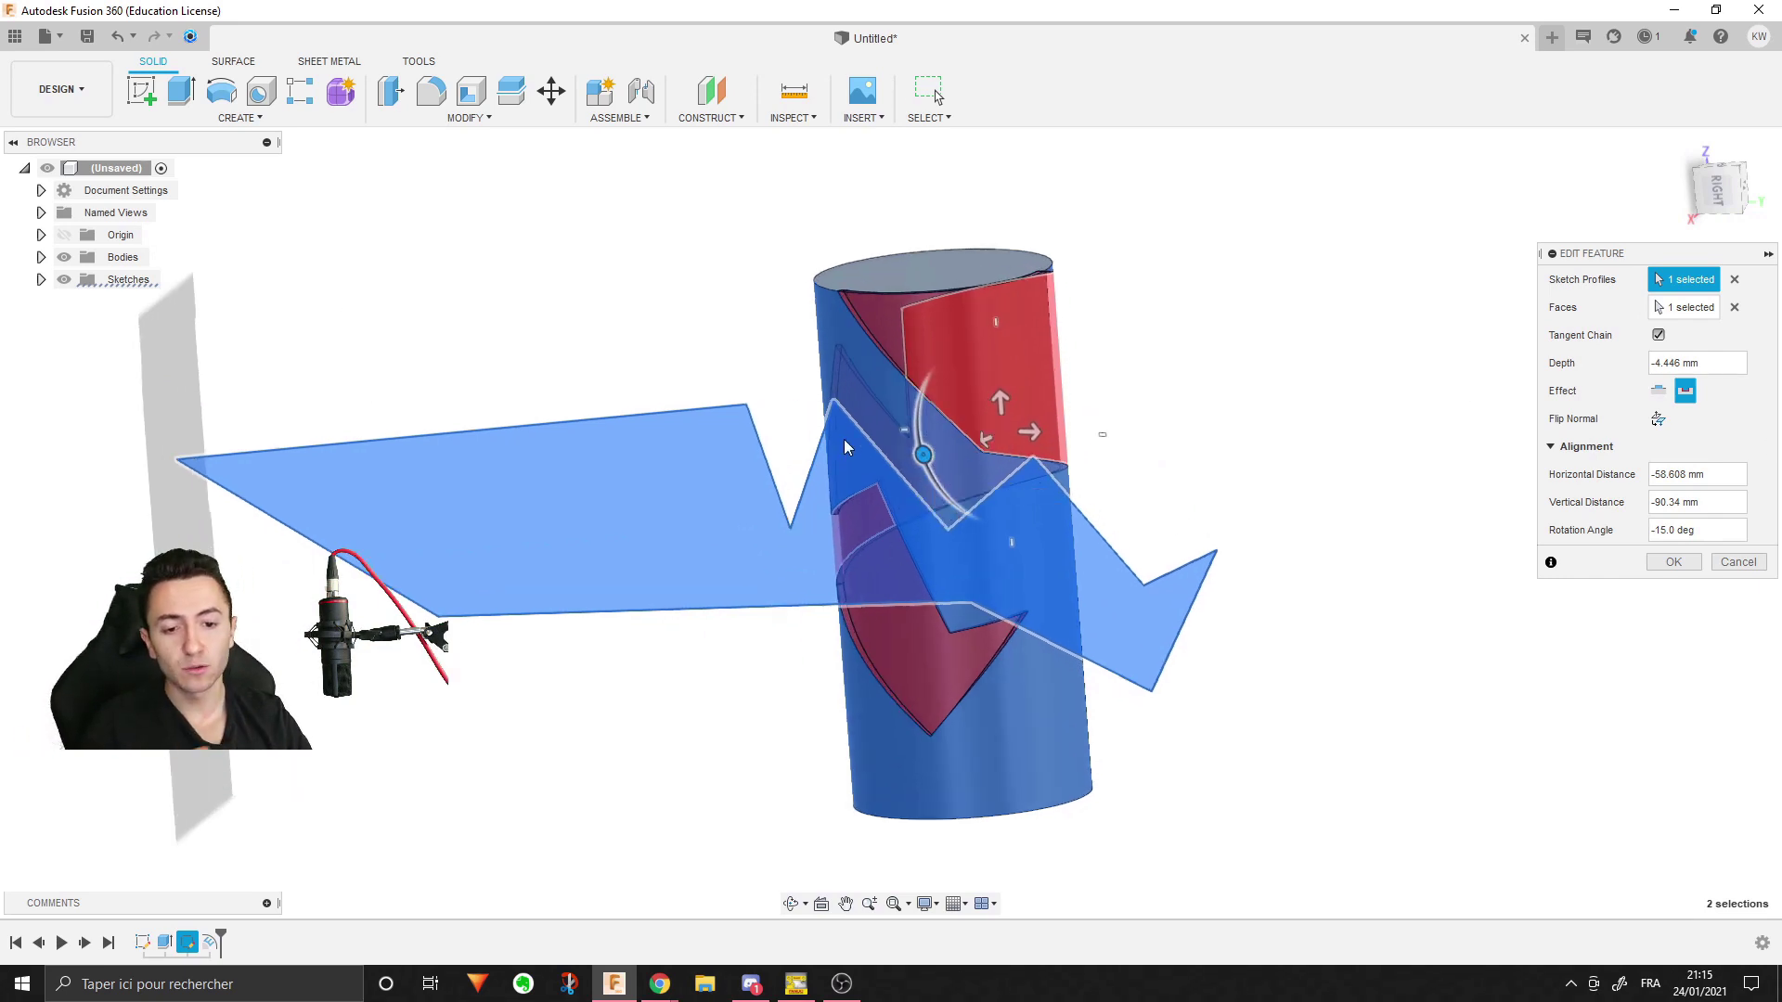
pyautogui.moveTo(923, 455)
pyautogui.mouseDown()
pyautogui.moveTo(923, 409)
pyautogui.moveTo(1001, 499)
pyautogui.mouseUp()
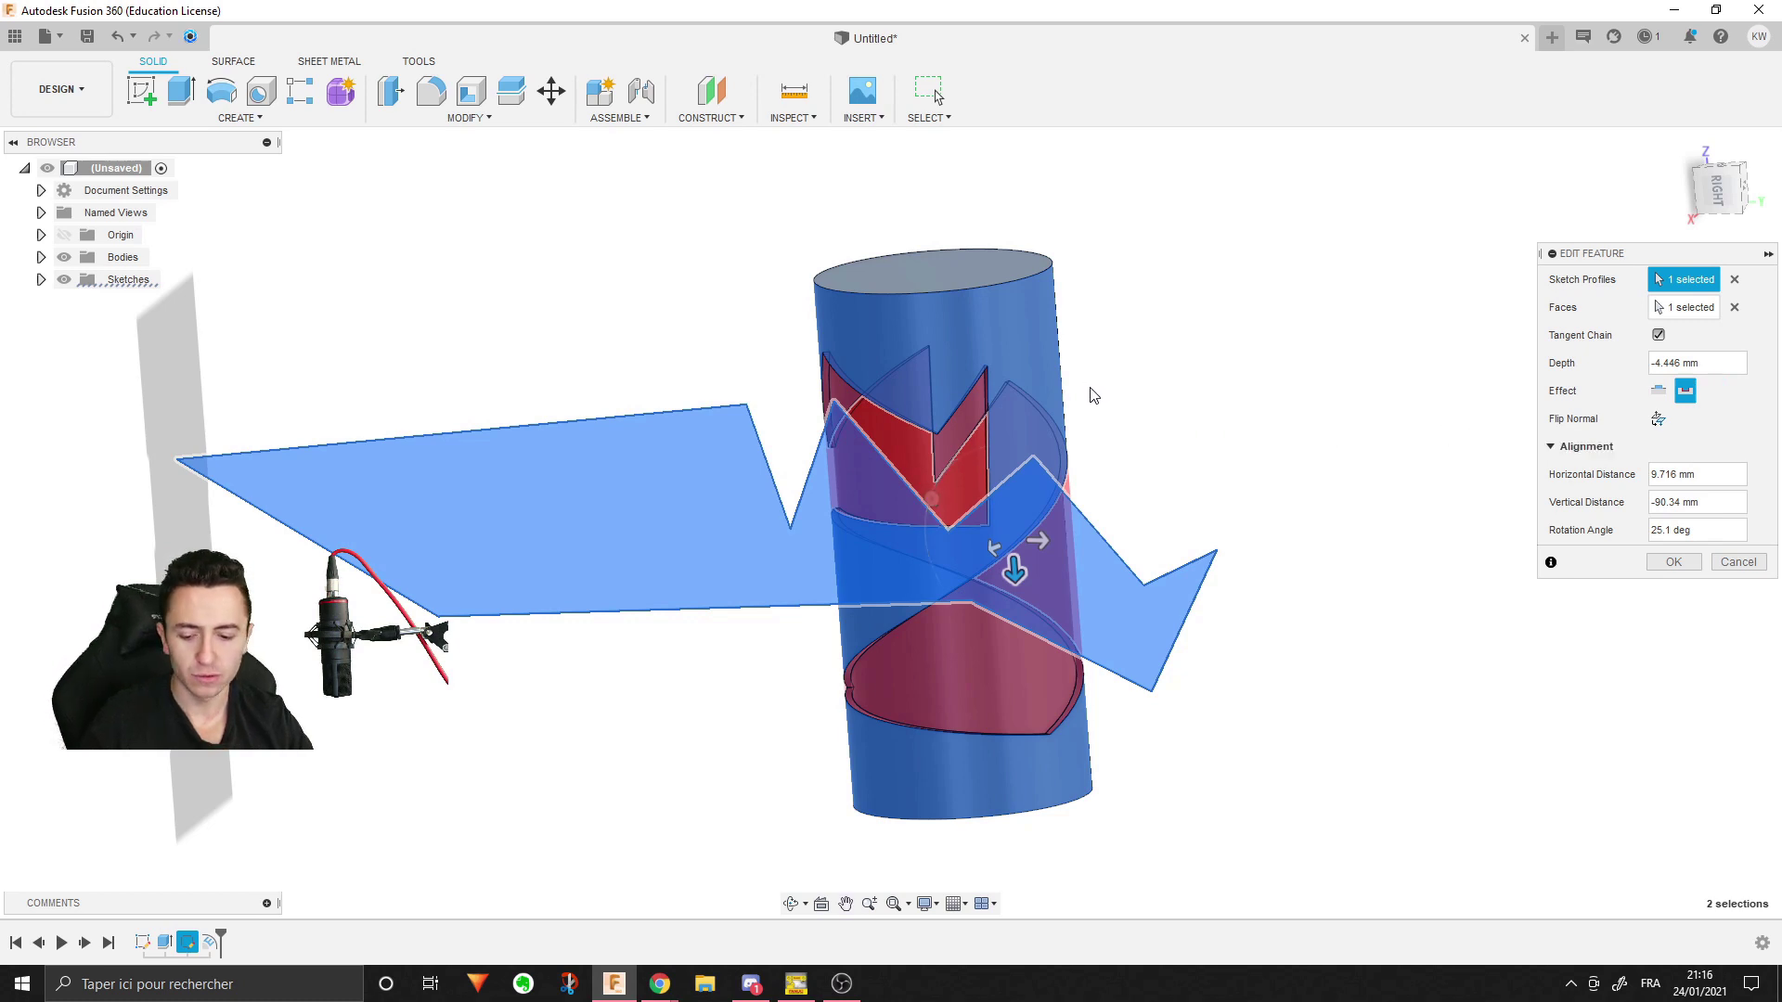
pyautogui.moveTo(1093, 395)
pyautogui.keyDown('shift'); pyautogui.mouseDown(button='middle')
pyautogui.moveTo(1217, 417)
pyautogui.moveTo(1034, 397)
pyautogui.moveTo(884, 446)
pyautogui.moveTo(1114, 399)
pyautogui.moveTo(1141, 422)
pyautogui.mouseUp(button='middle'); pyautogui.keyUp('shift')
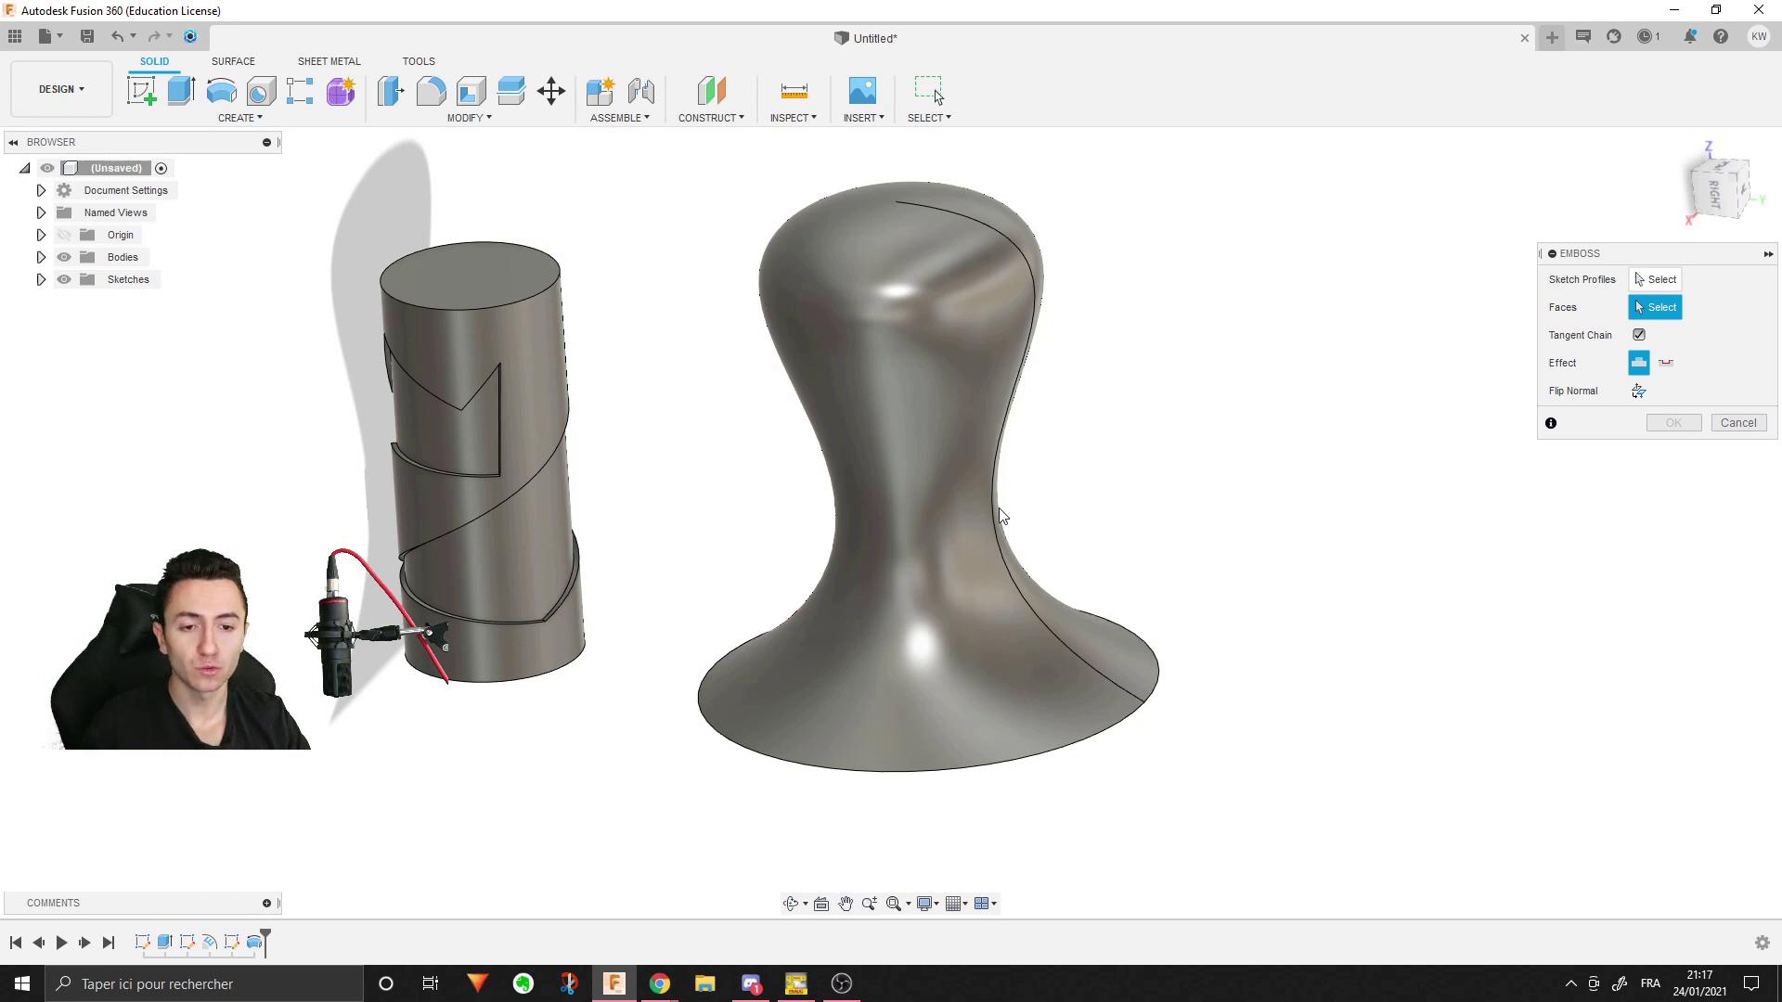
pyautogui.moveTo(1211, 452)
pyautogui.keyDown('shift'); pyautogui.mouseDown(button='middle')
pyautogui.moveTo(1149, 406)
pyautogui.moveTo(1129, 429)
pyautogui.mouseUp(button='middle'); pyautogui.keyUp('shift')
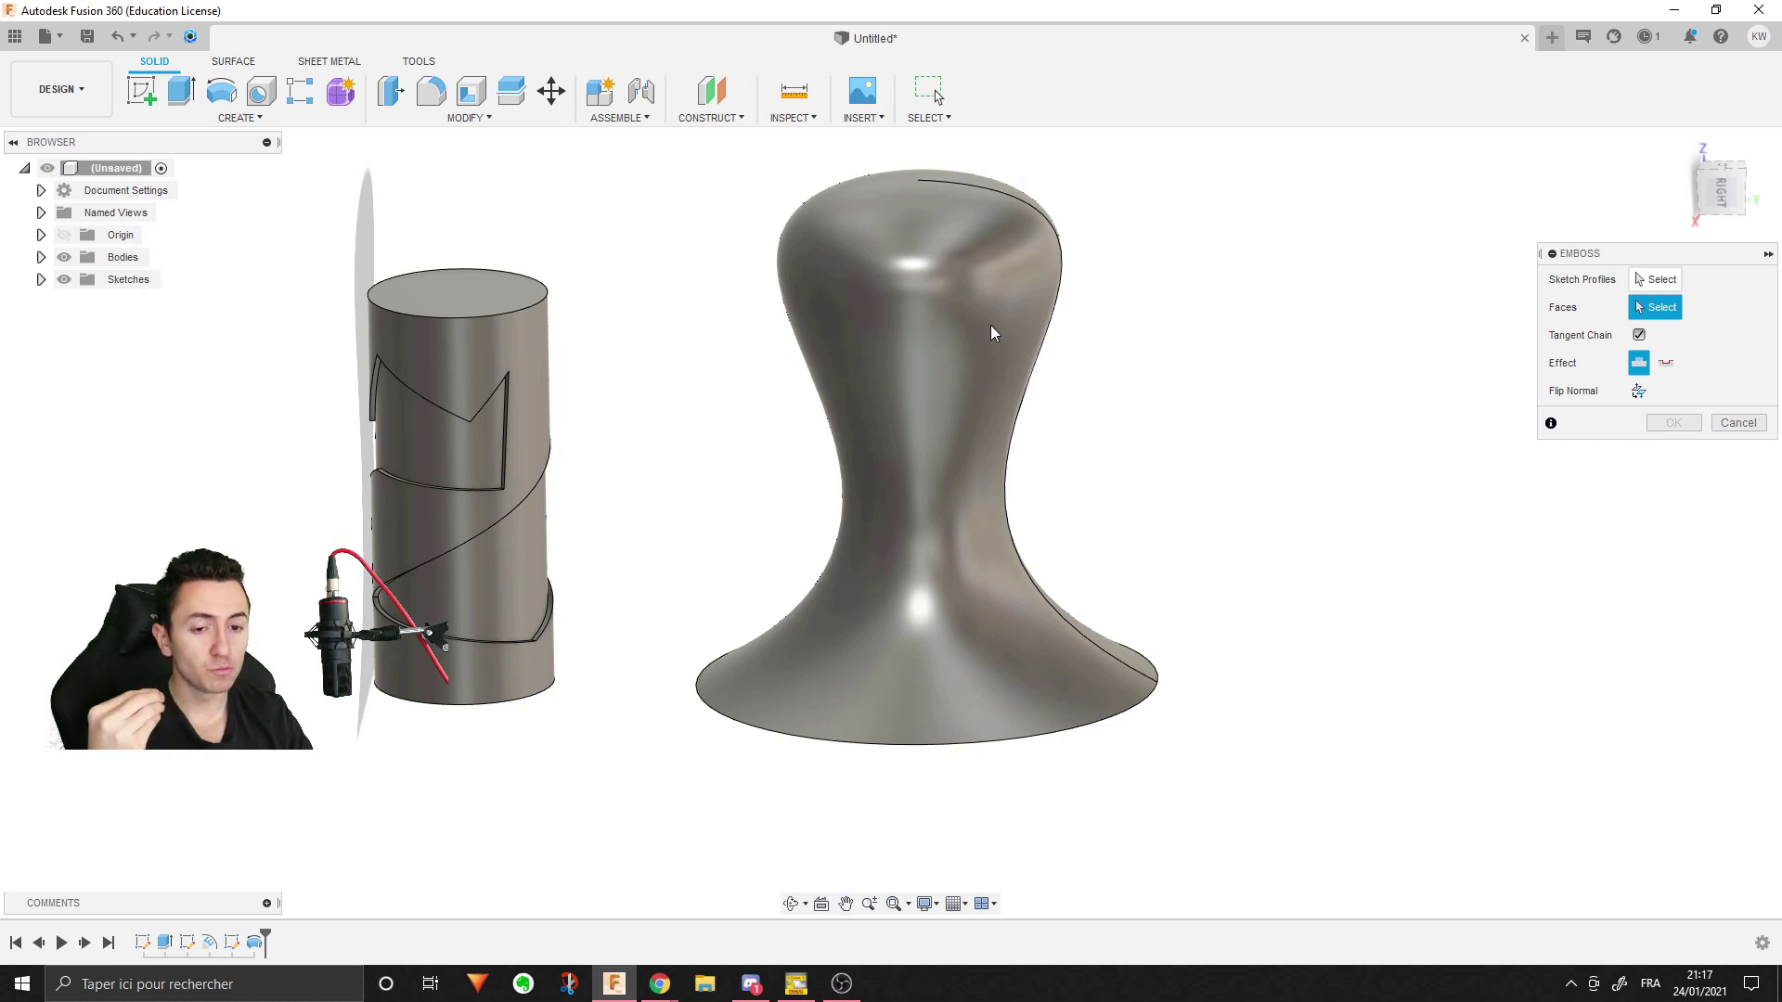
pyautogui.click(872, 640)
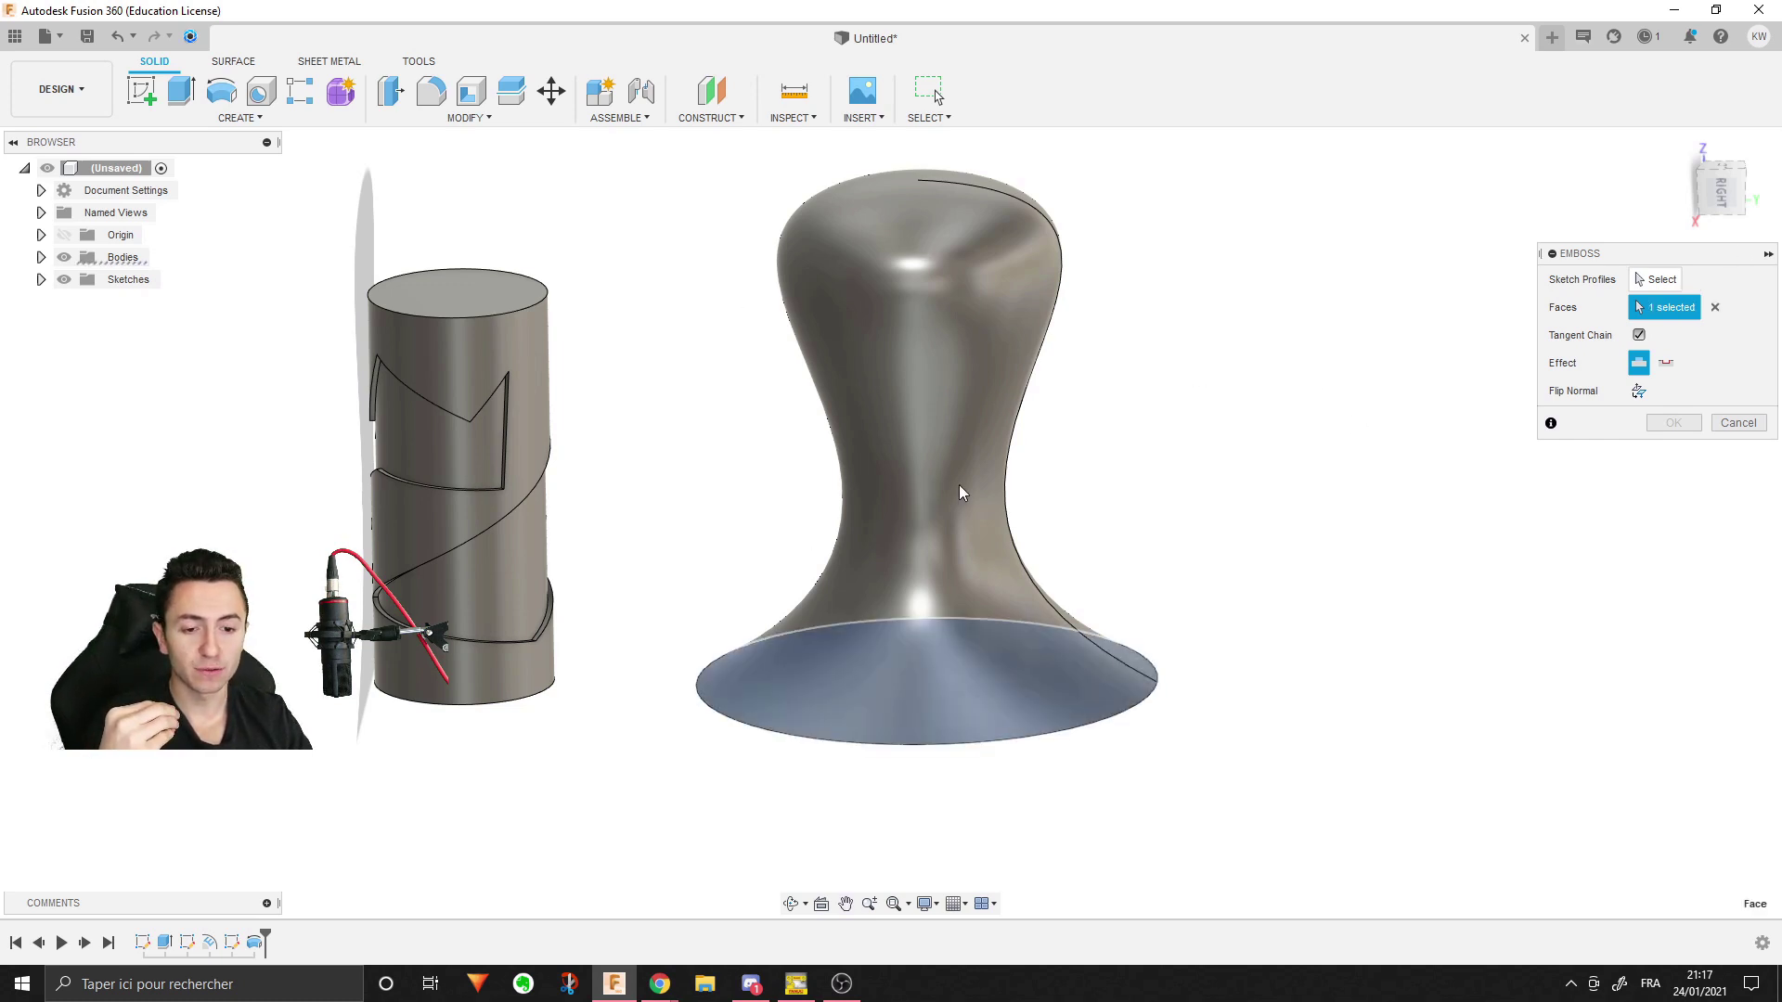
pyautogui.click(1716, 307)
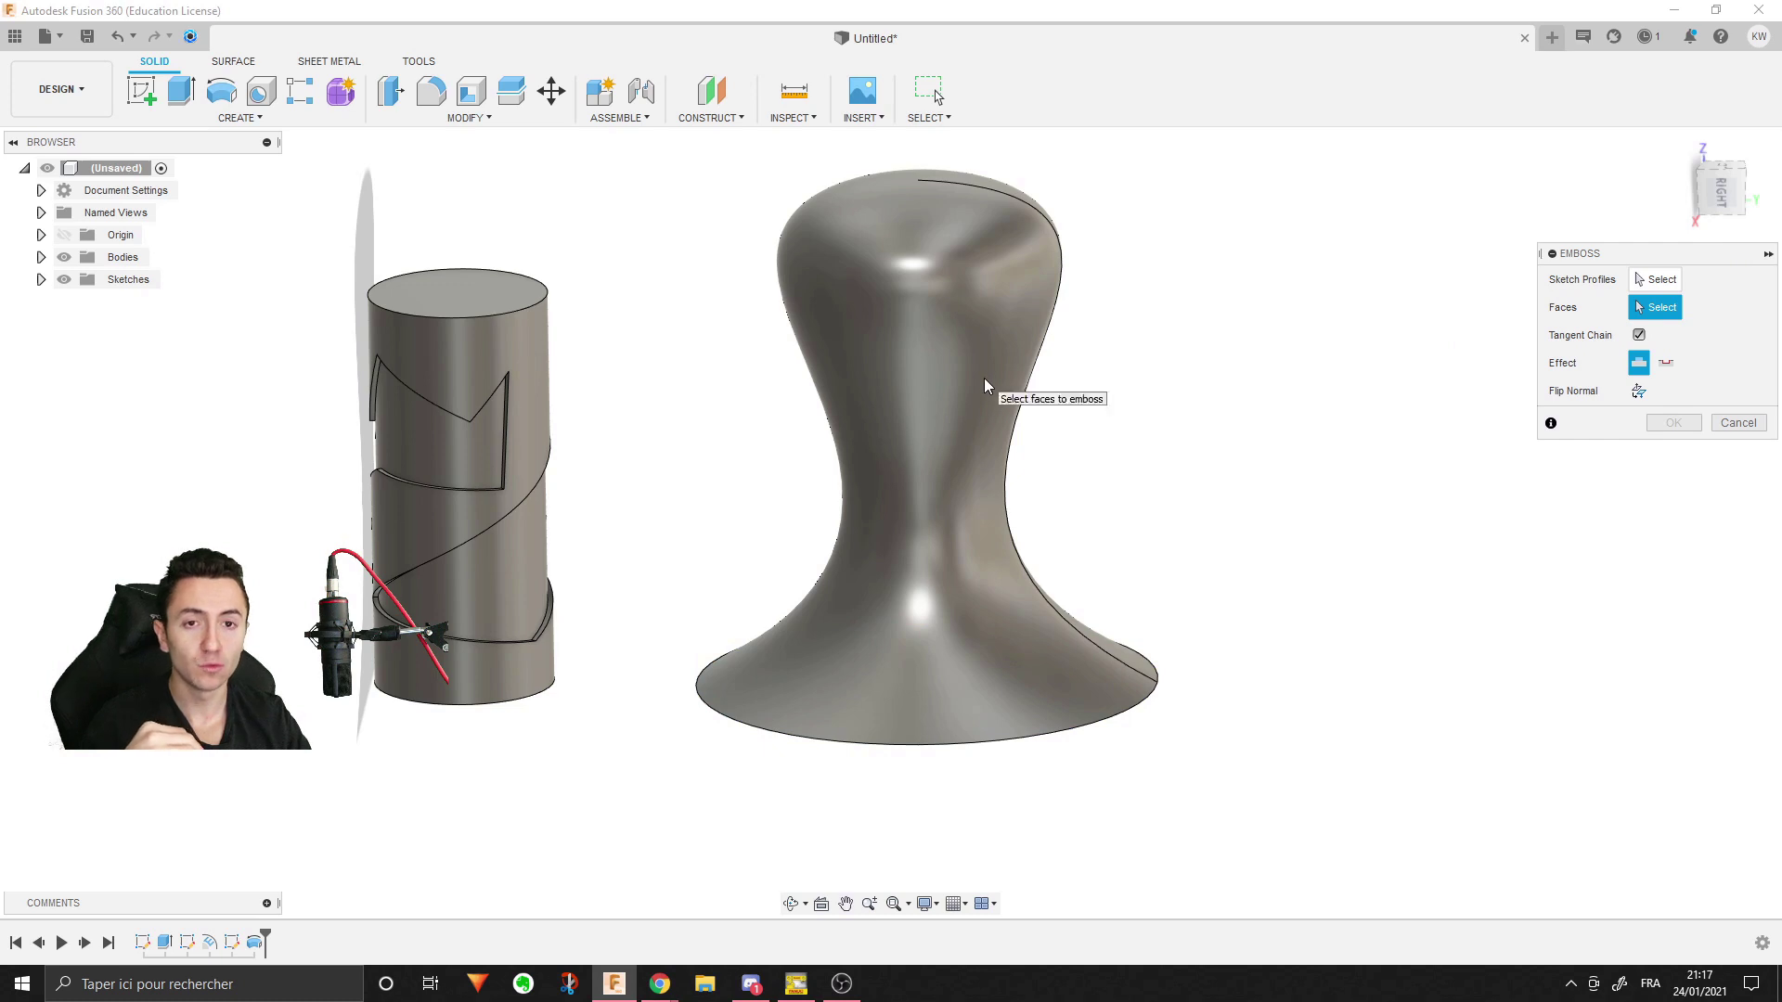
pyautogui.moveTo(538, 375); pyautogui.dragTo(839, 348, button='middle')
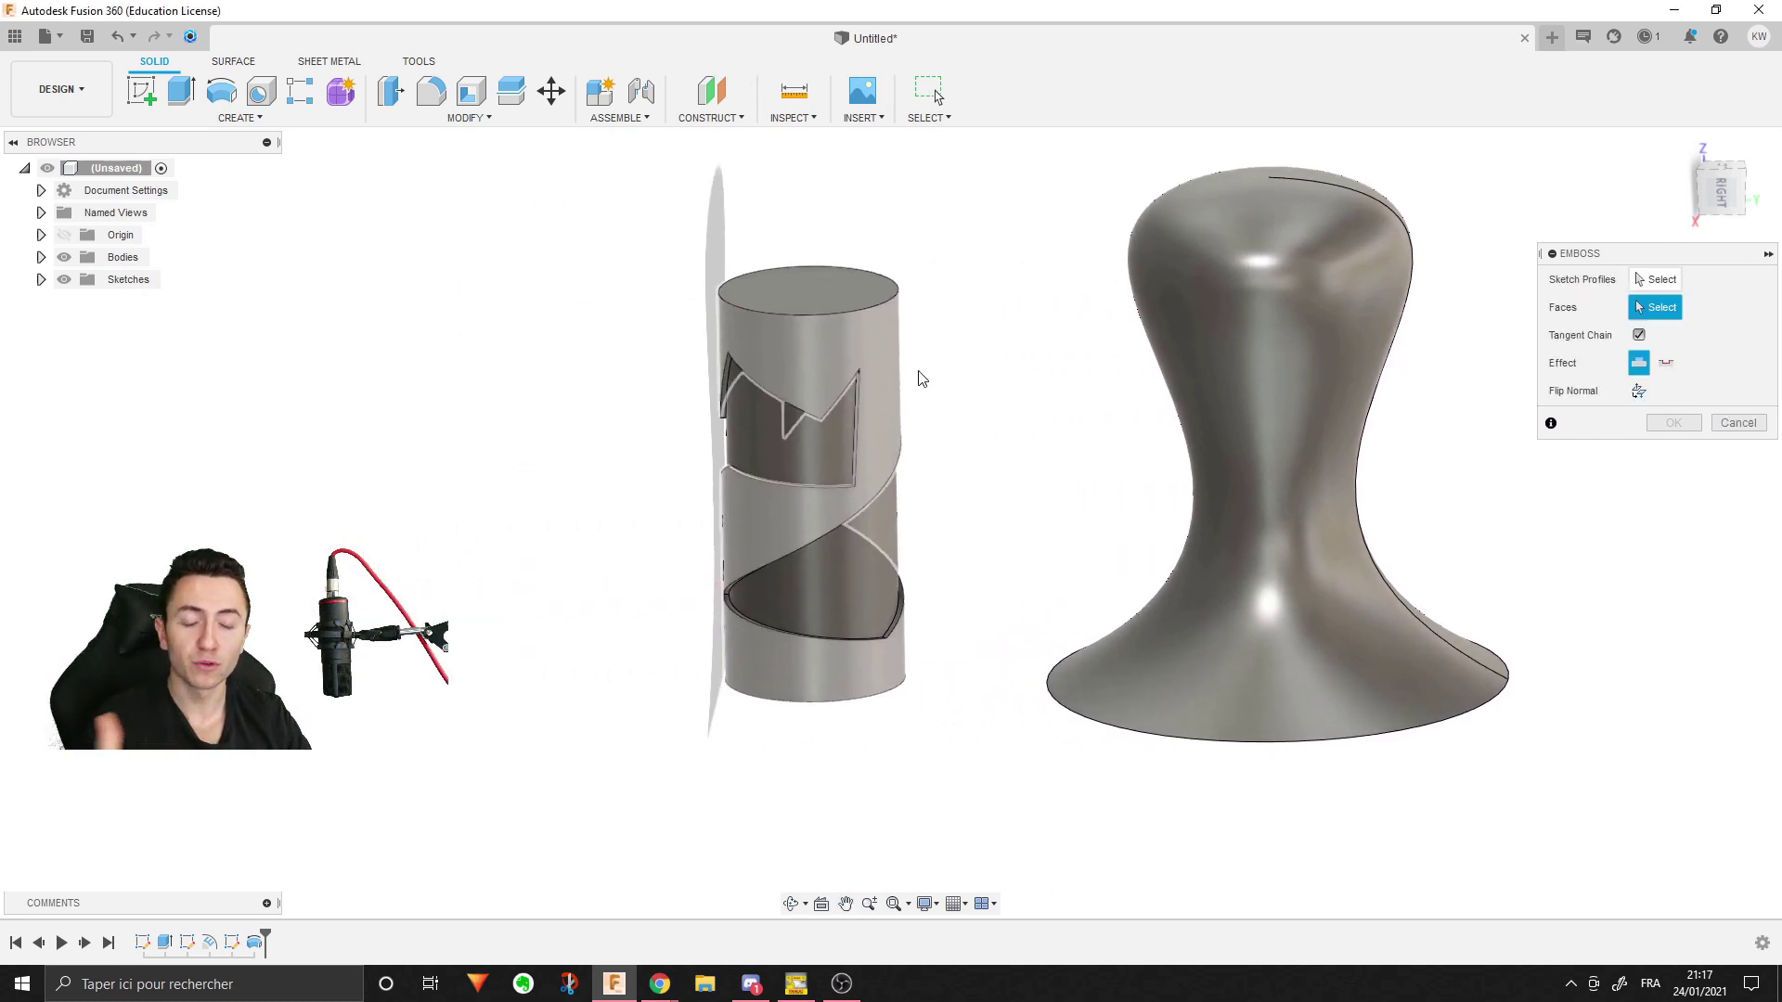
pyautogui.moveTo(1089, 680); pyautogui.dragTo(945, 737, button='middle')
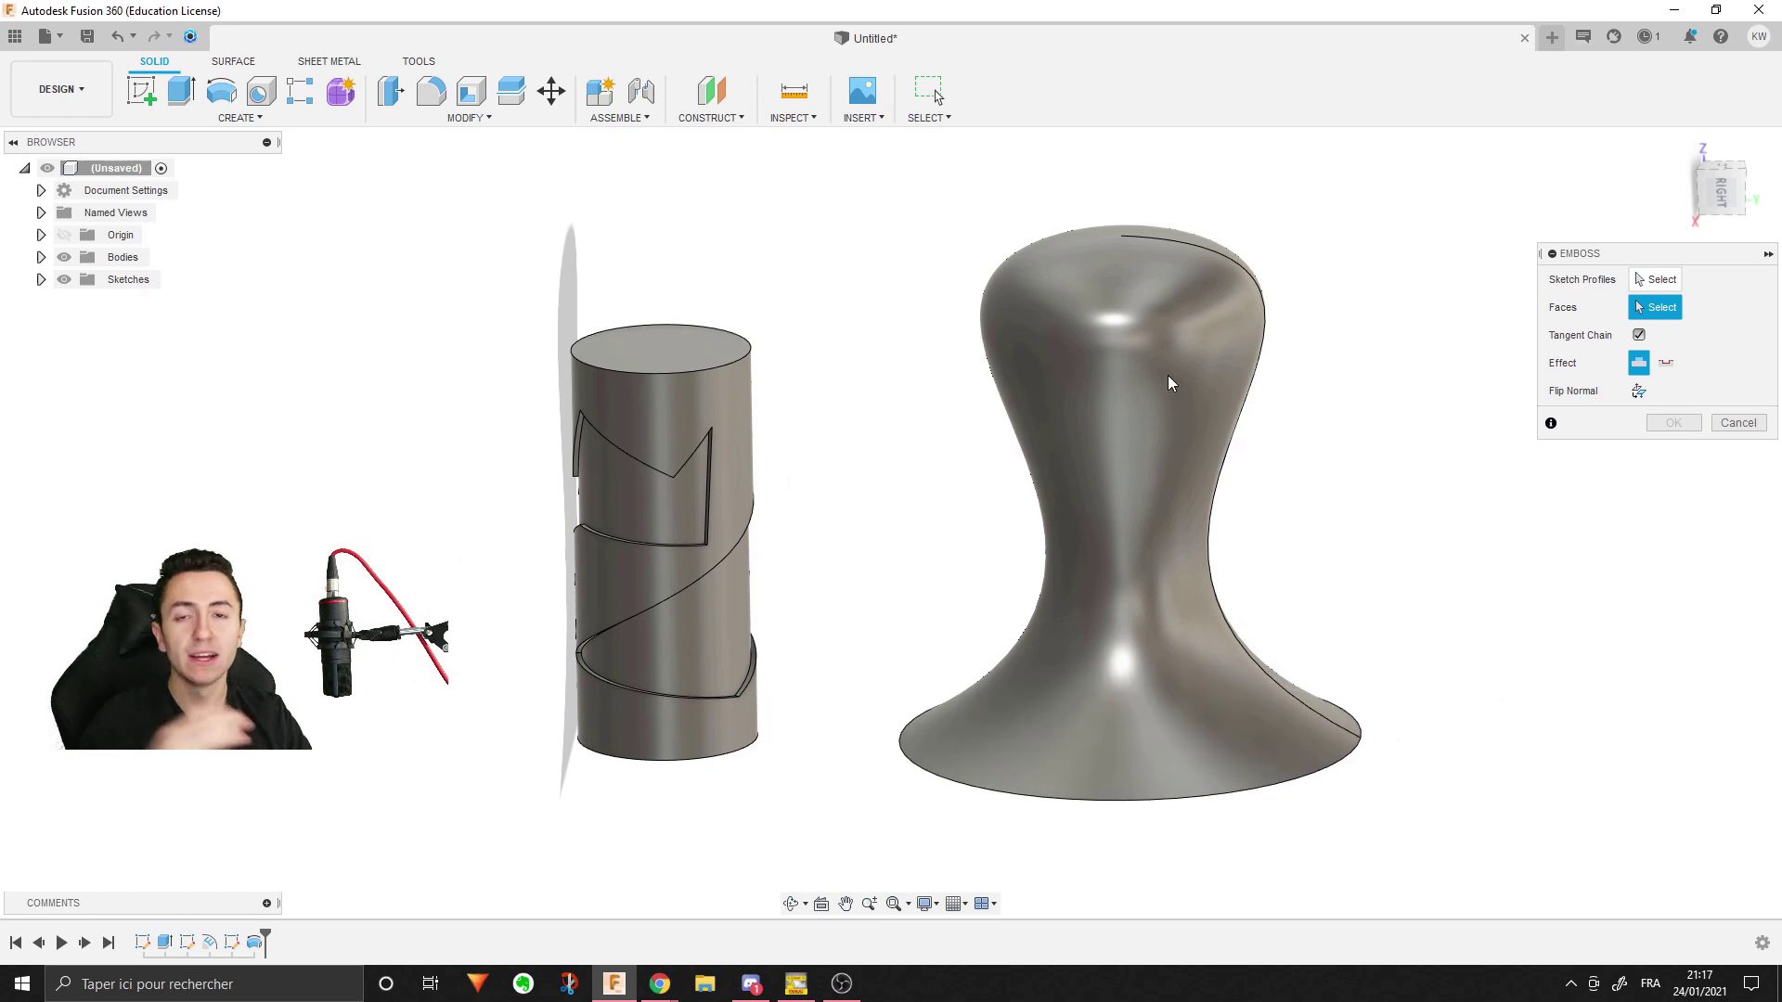
pyautogui.moveTo(894, 430); pyautogui.dragTo(835, 455, button='middle')
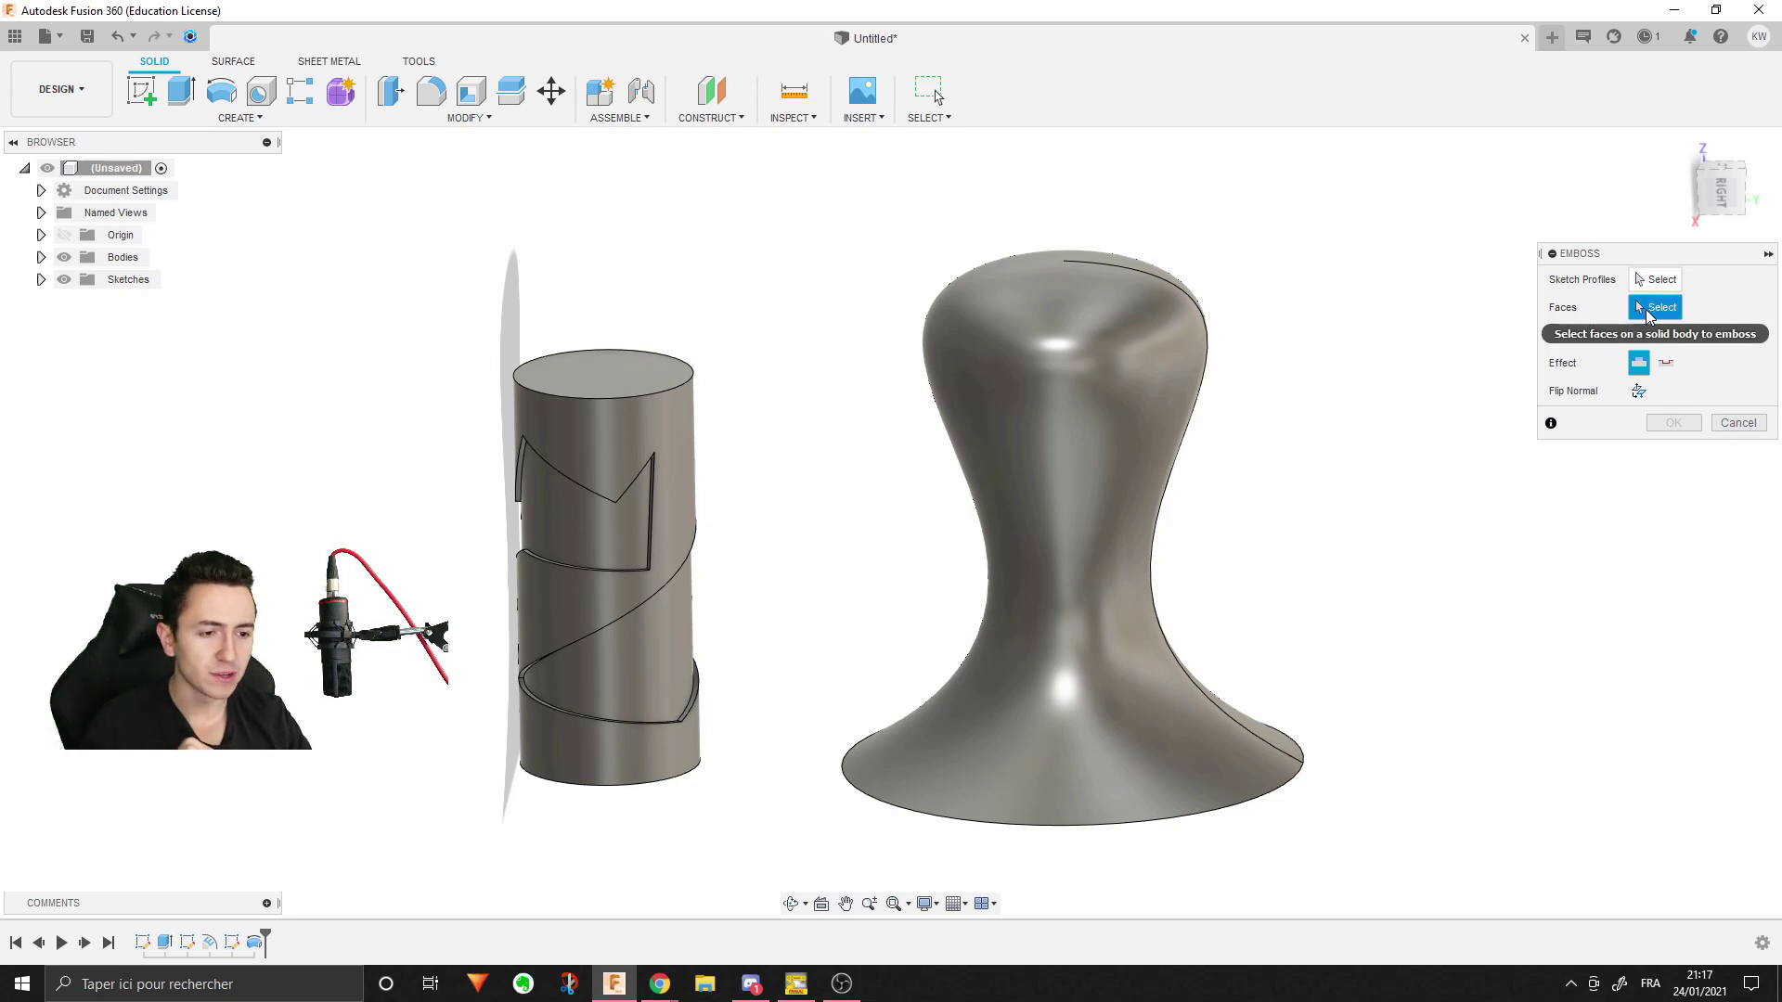
pyautogui.moveTo(1315, 506); pyautogui.dragTo(1304, 509, button='middle')
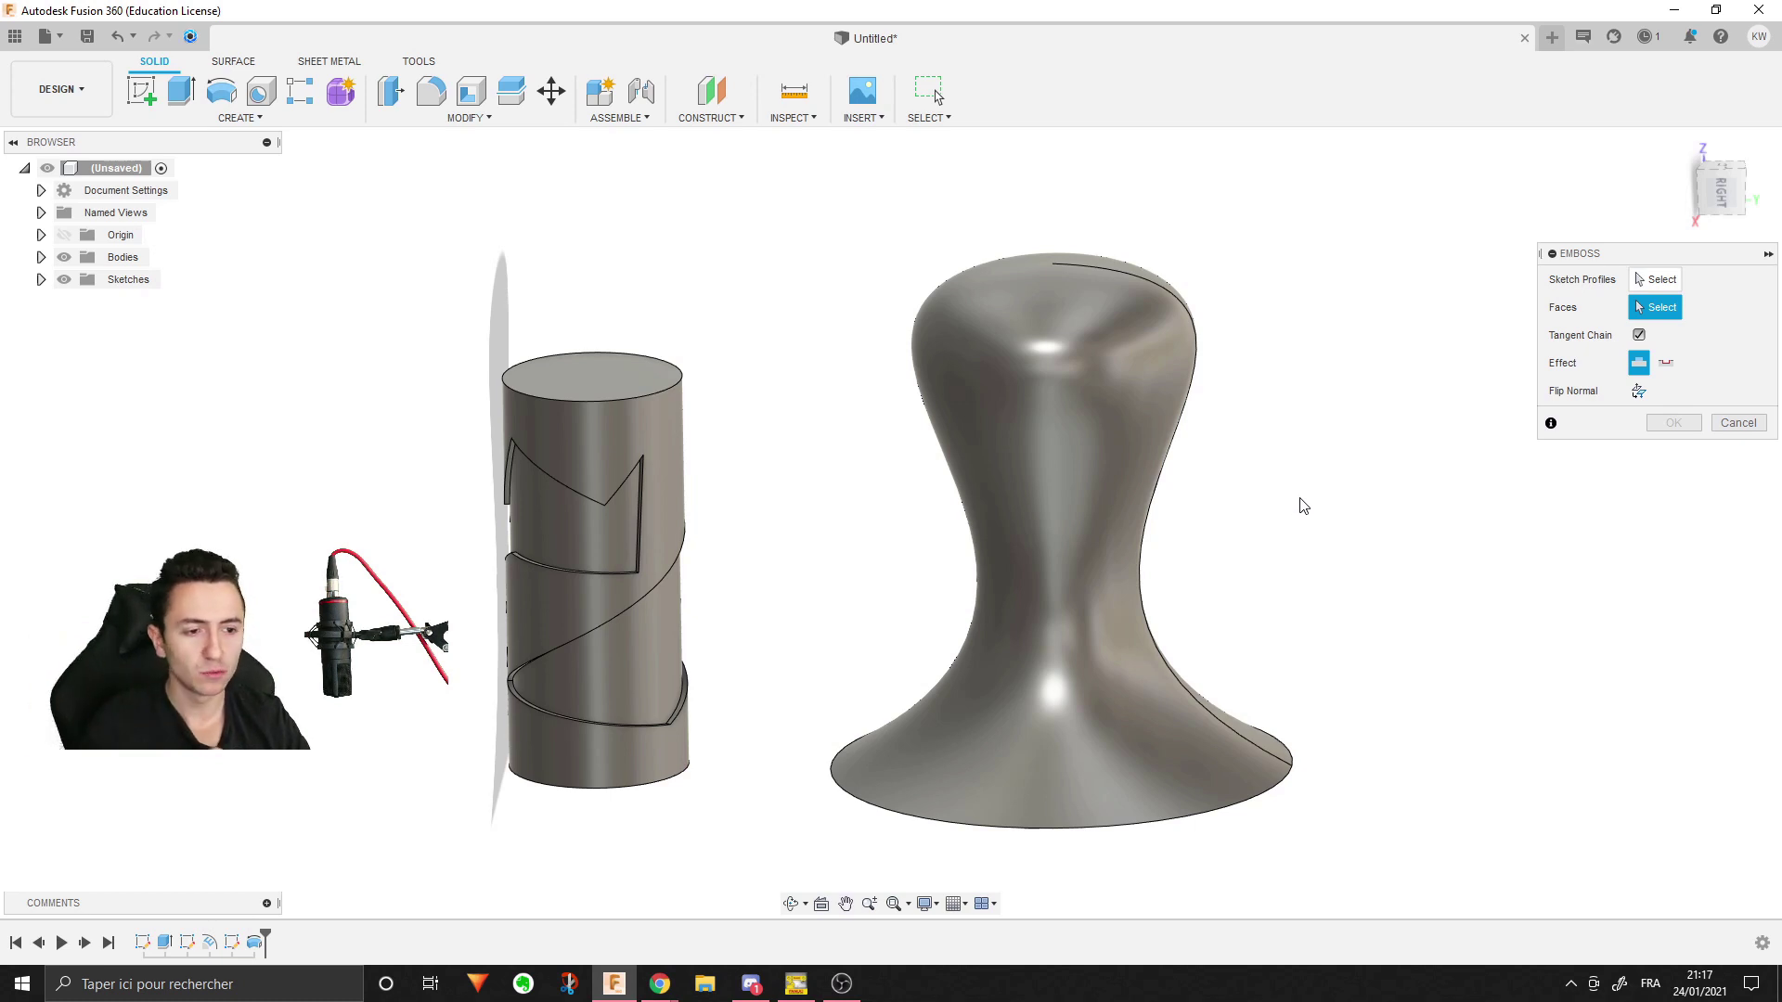
# - Cancel the emboss, open a new design, and sketch a circle centred on the origin
pyautogui.click(1738, 423)
pyautogui.click(1552, 37)
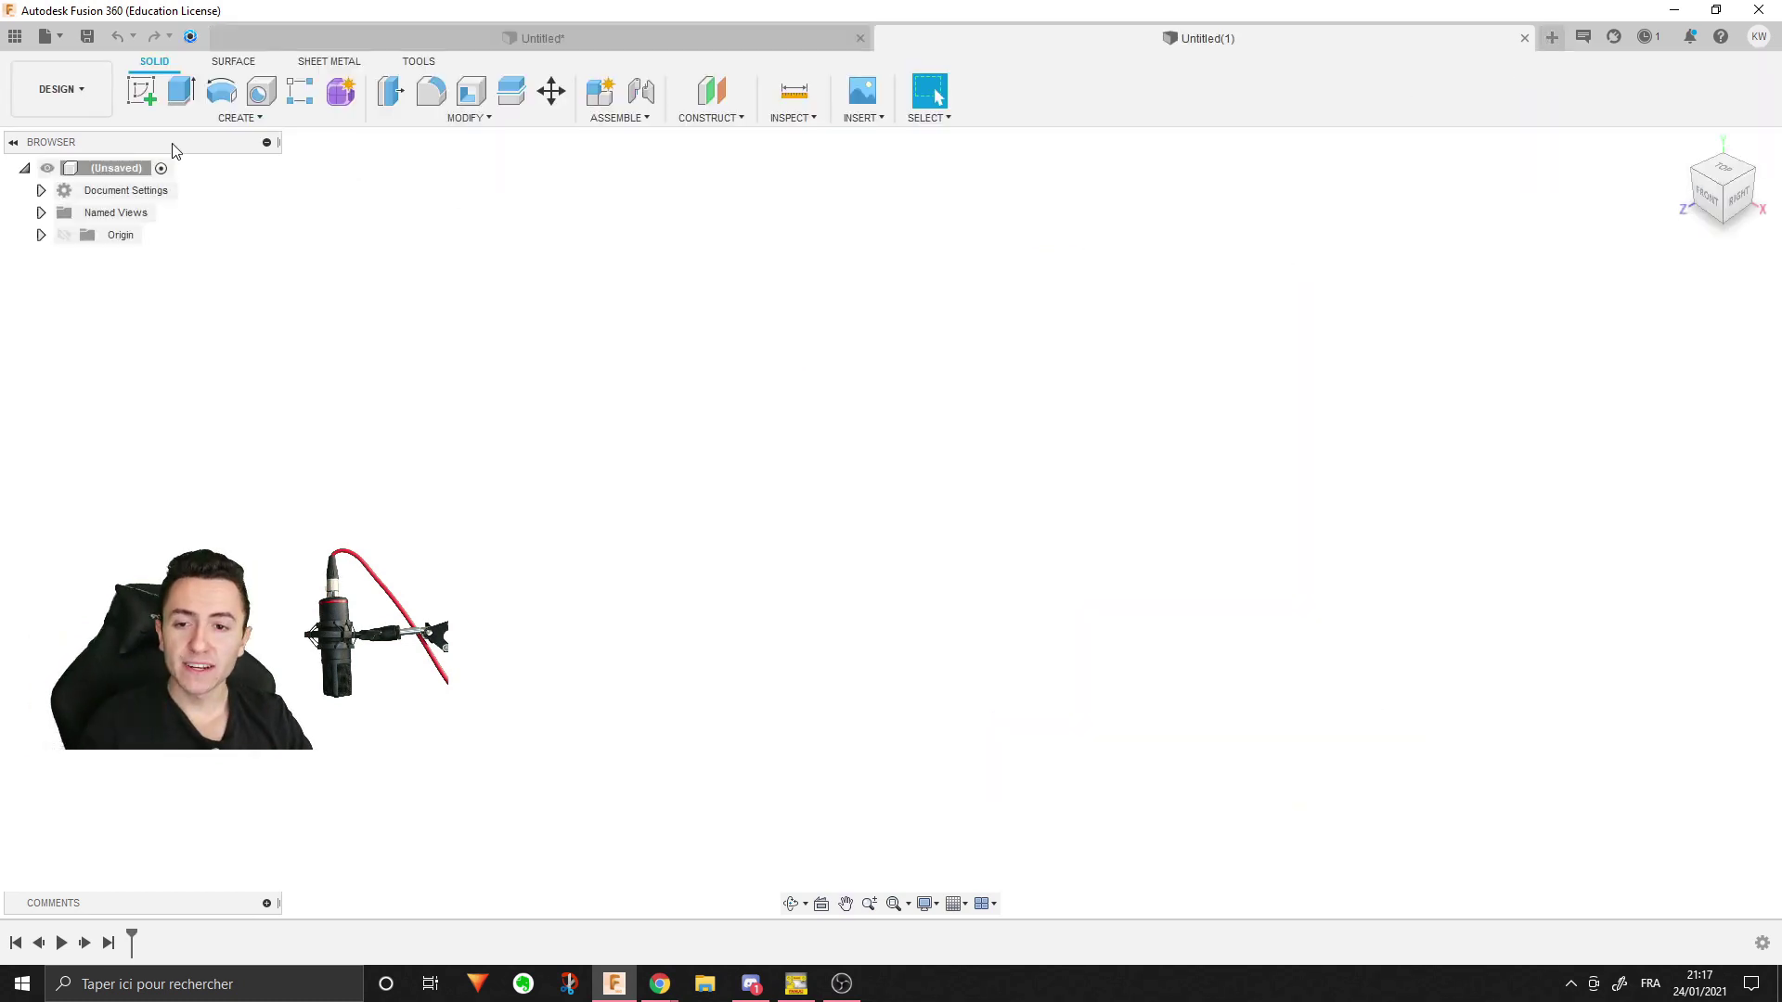
pyautogui.click(142, 85)
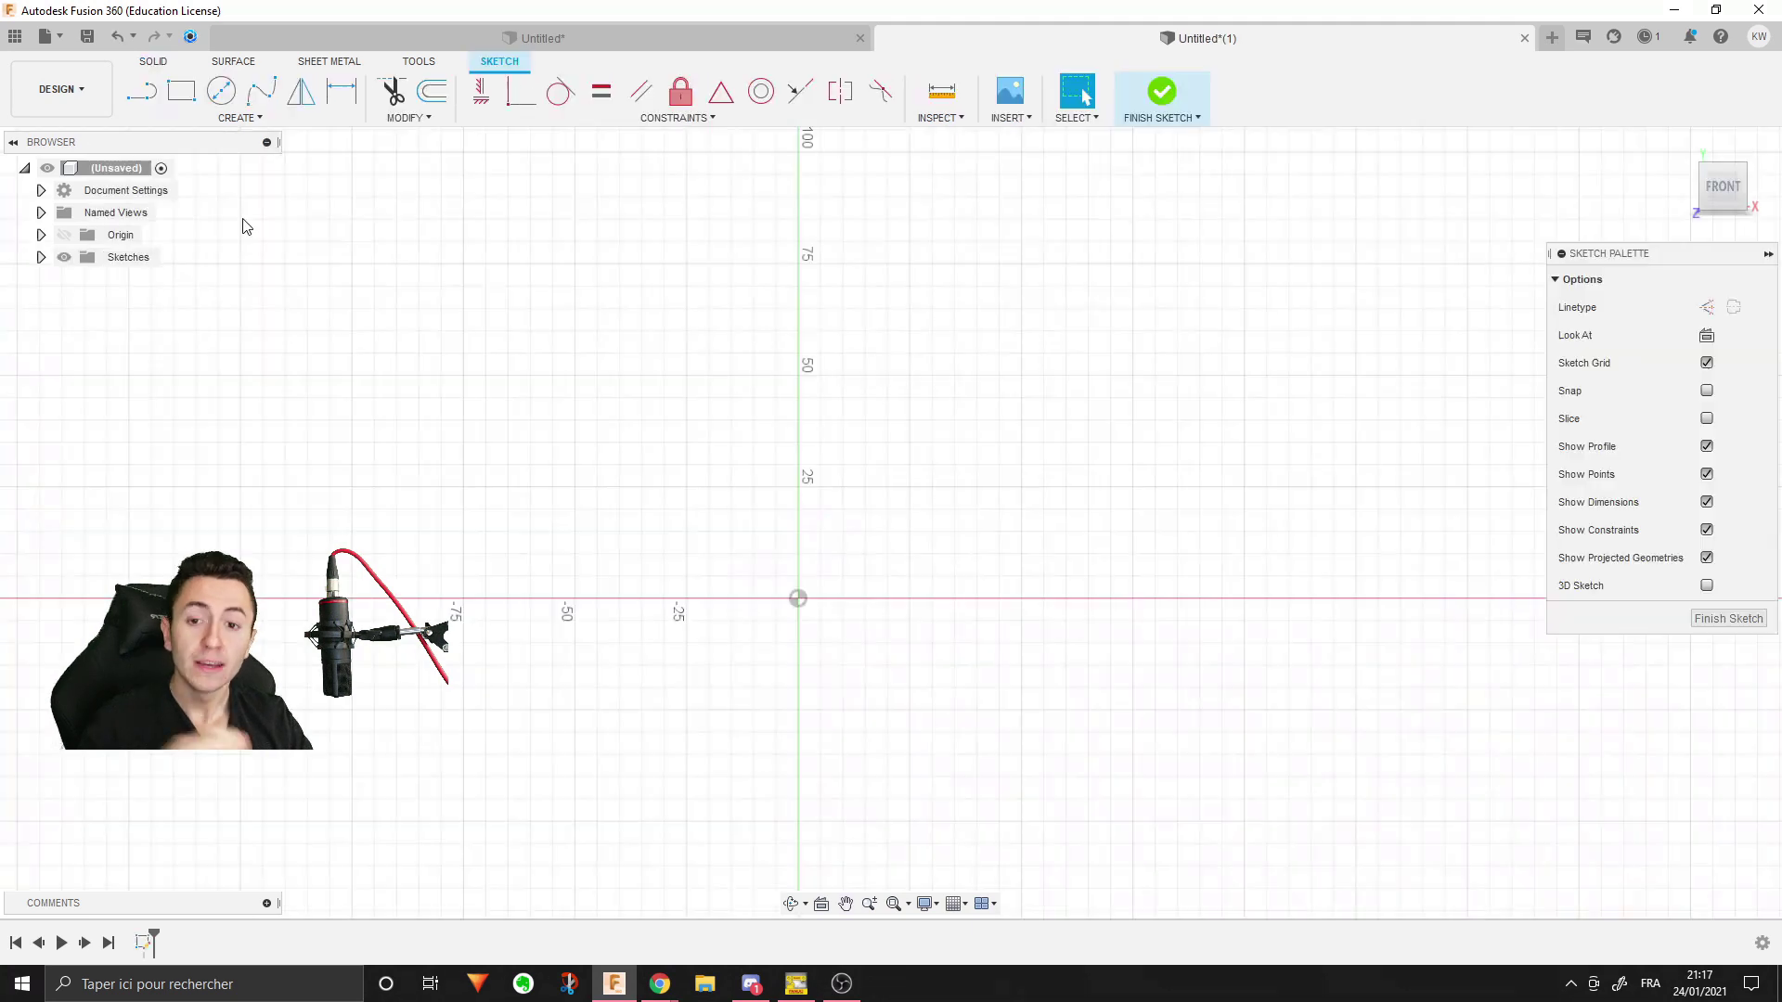
pyautogui.click(222, 94)
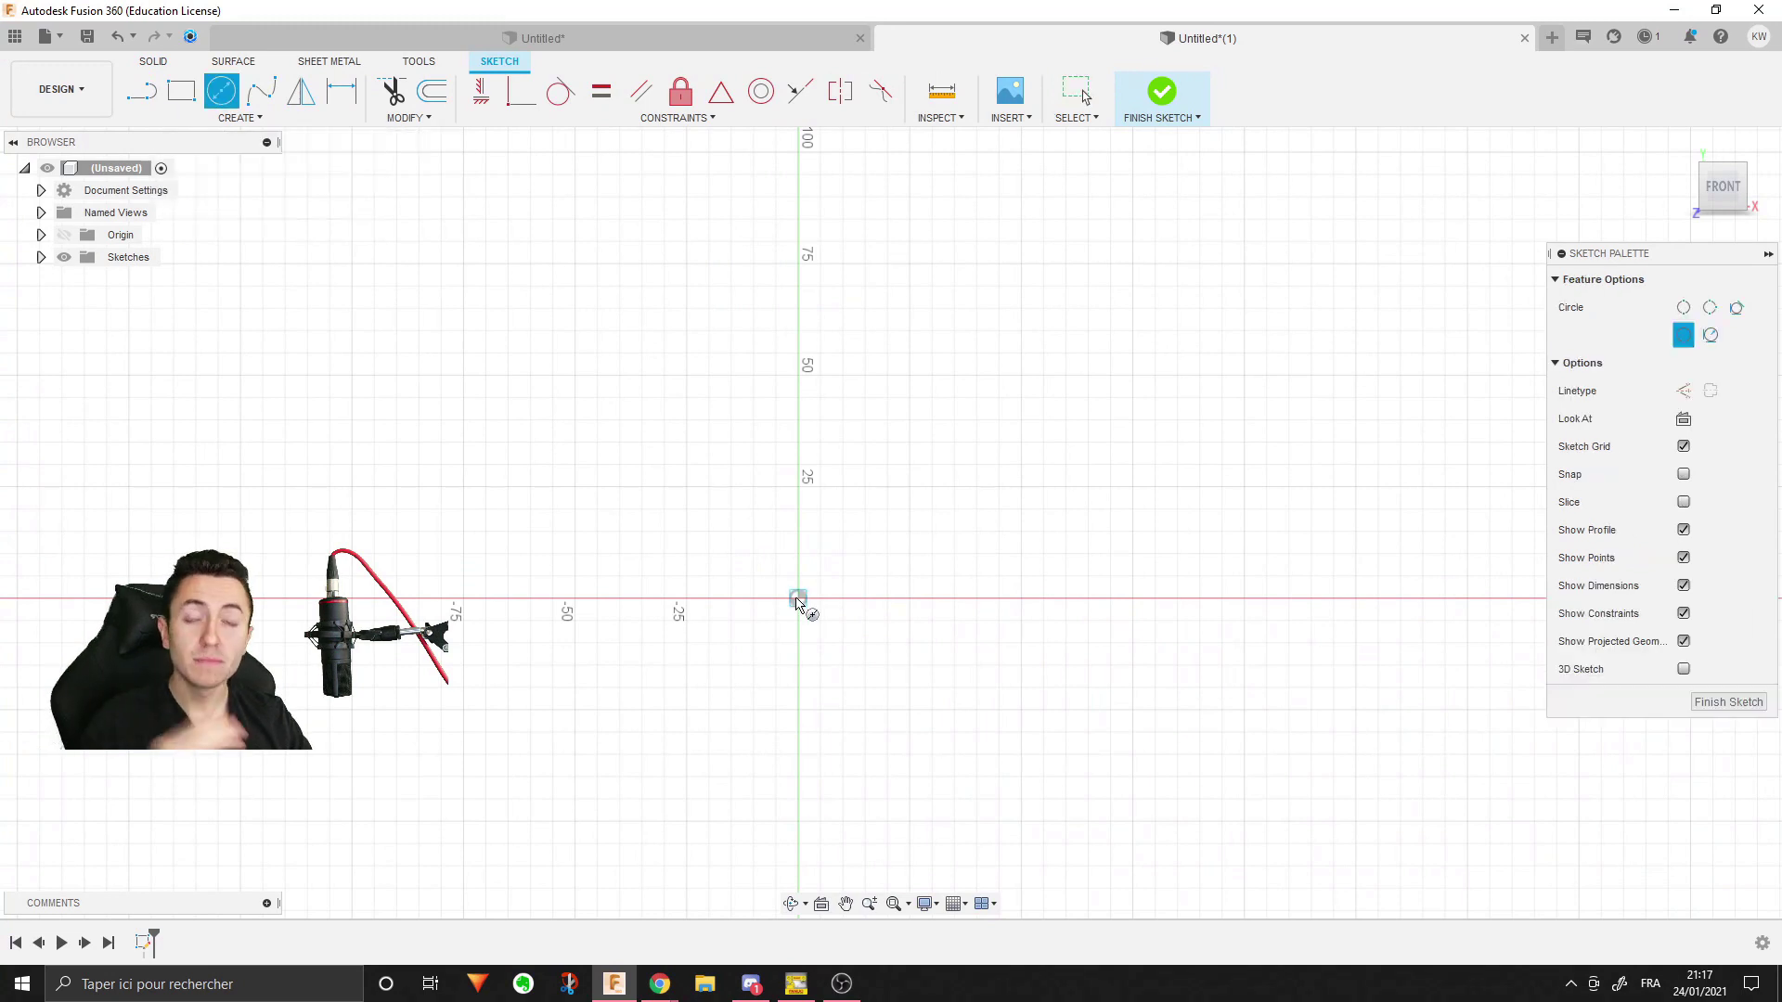
pyautogui.click(798, 598)
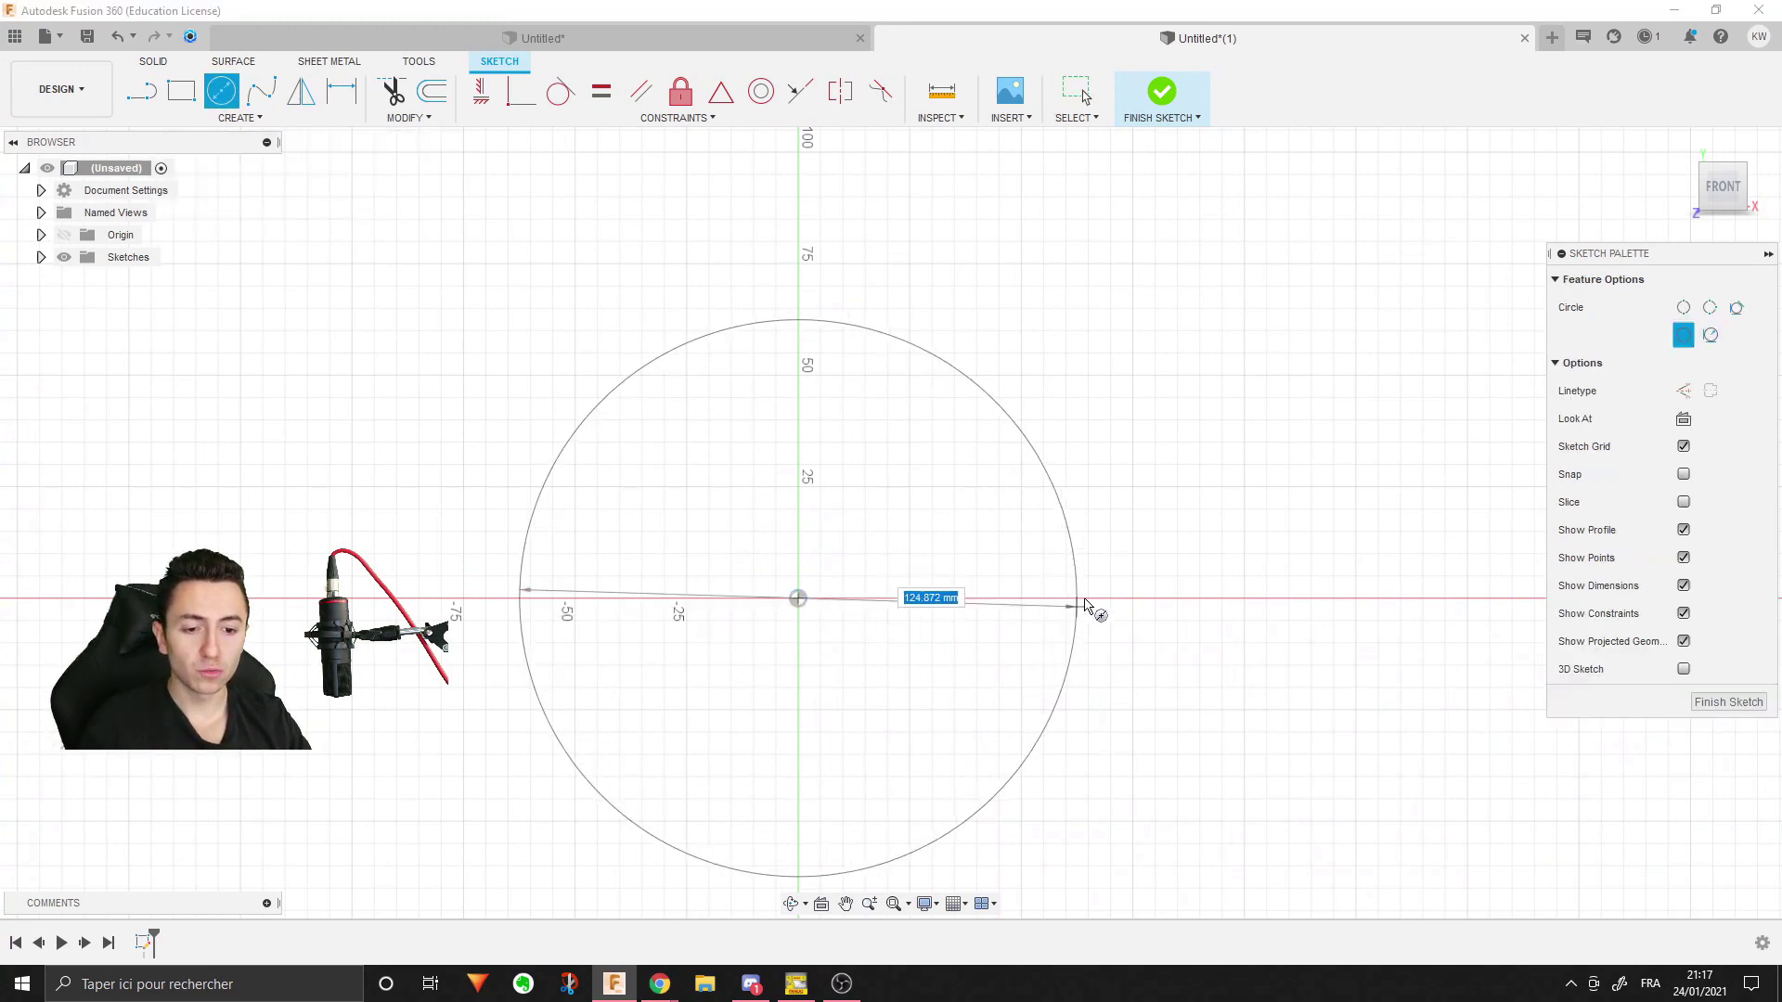
pyautogui.click(1094, 605)
pyautogui.moveTo(1270, 671)
pyautogui.mouseDown(button='middle')
pyautogui.moveTo(1308, 685)
pyautogui.moveTo(1369, 641)
pyautogui.mouseUp(button='middle')
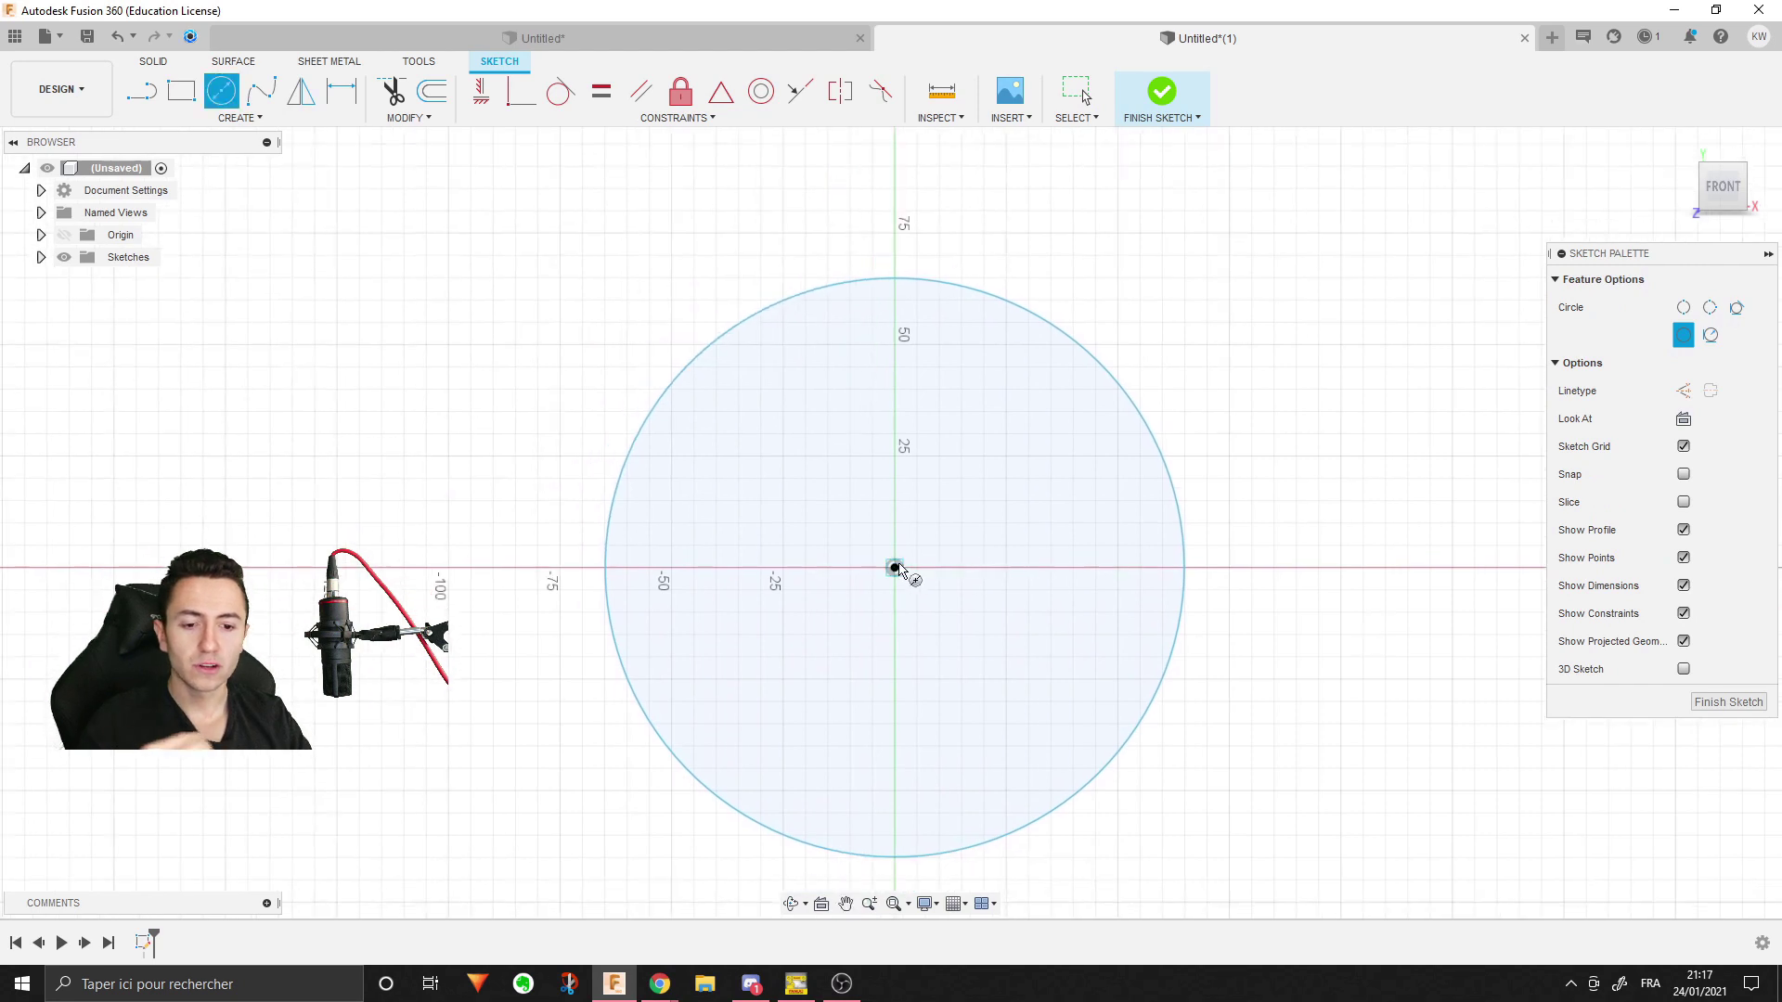
# - Add a second concentric circle, dimension the gap between them at 4 mm, and finish
pyautogui.click(895, 567)
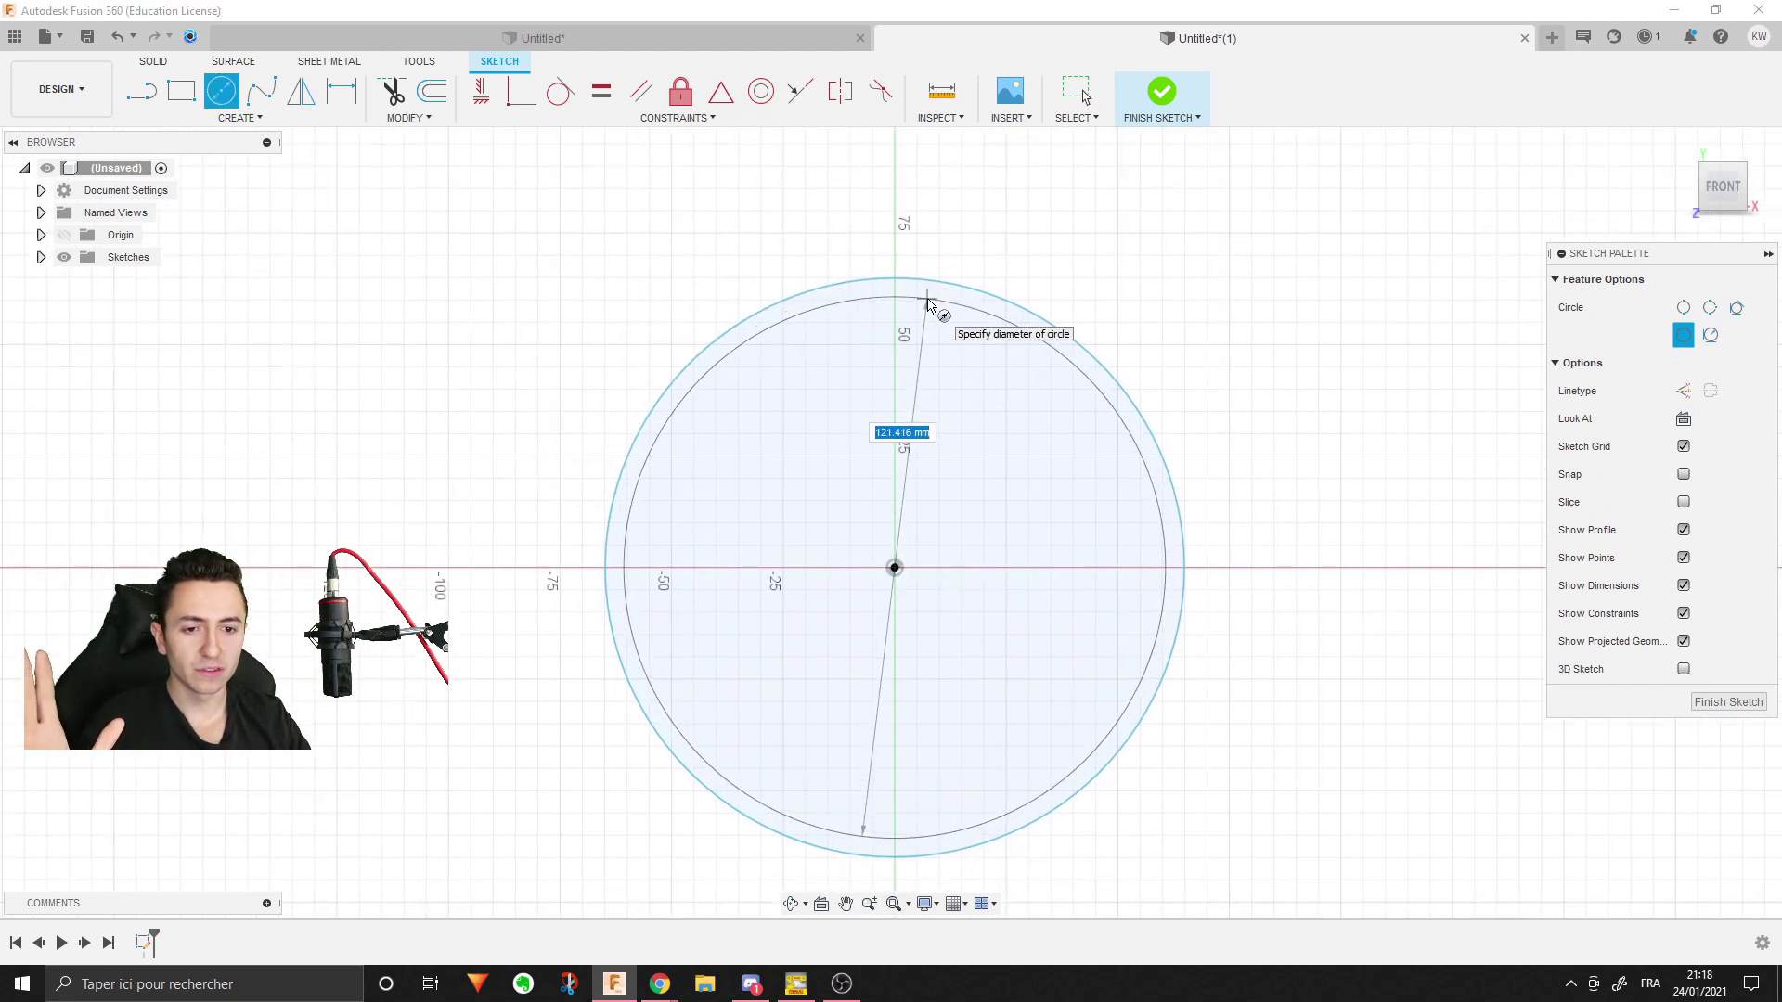
pyautogui.click(929, 302)
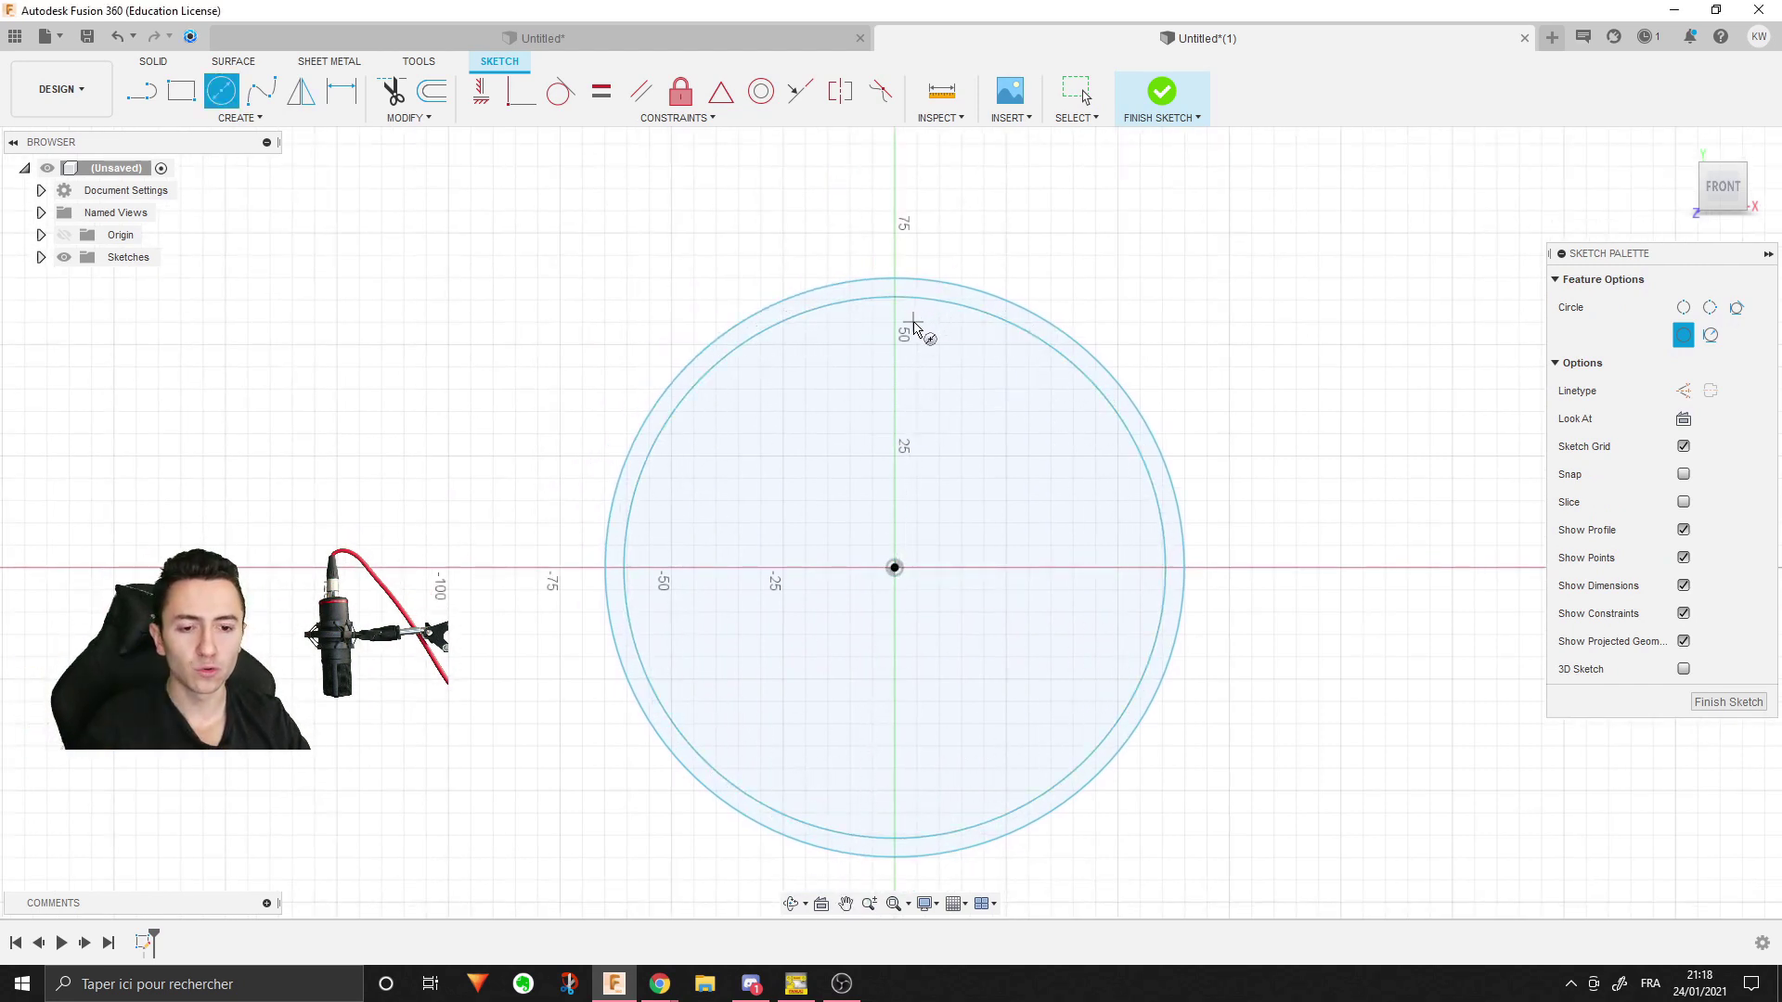
pyautogui.press('Escape')
pyautogui.press('d')
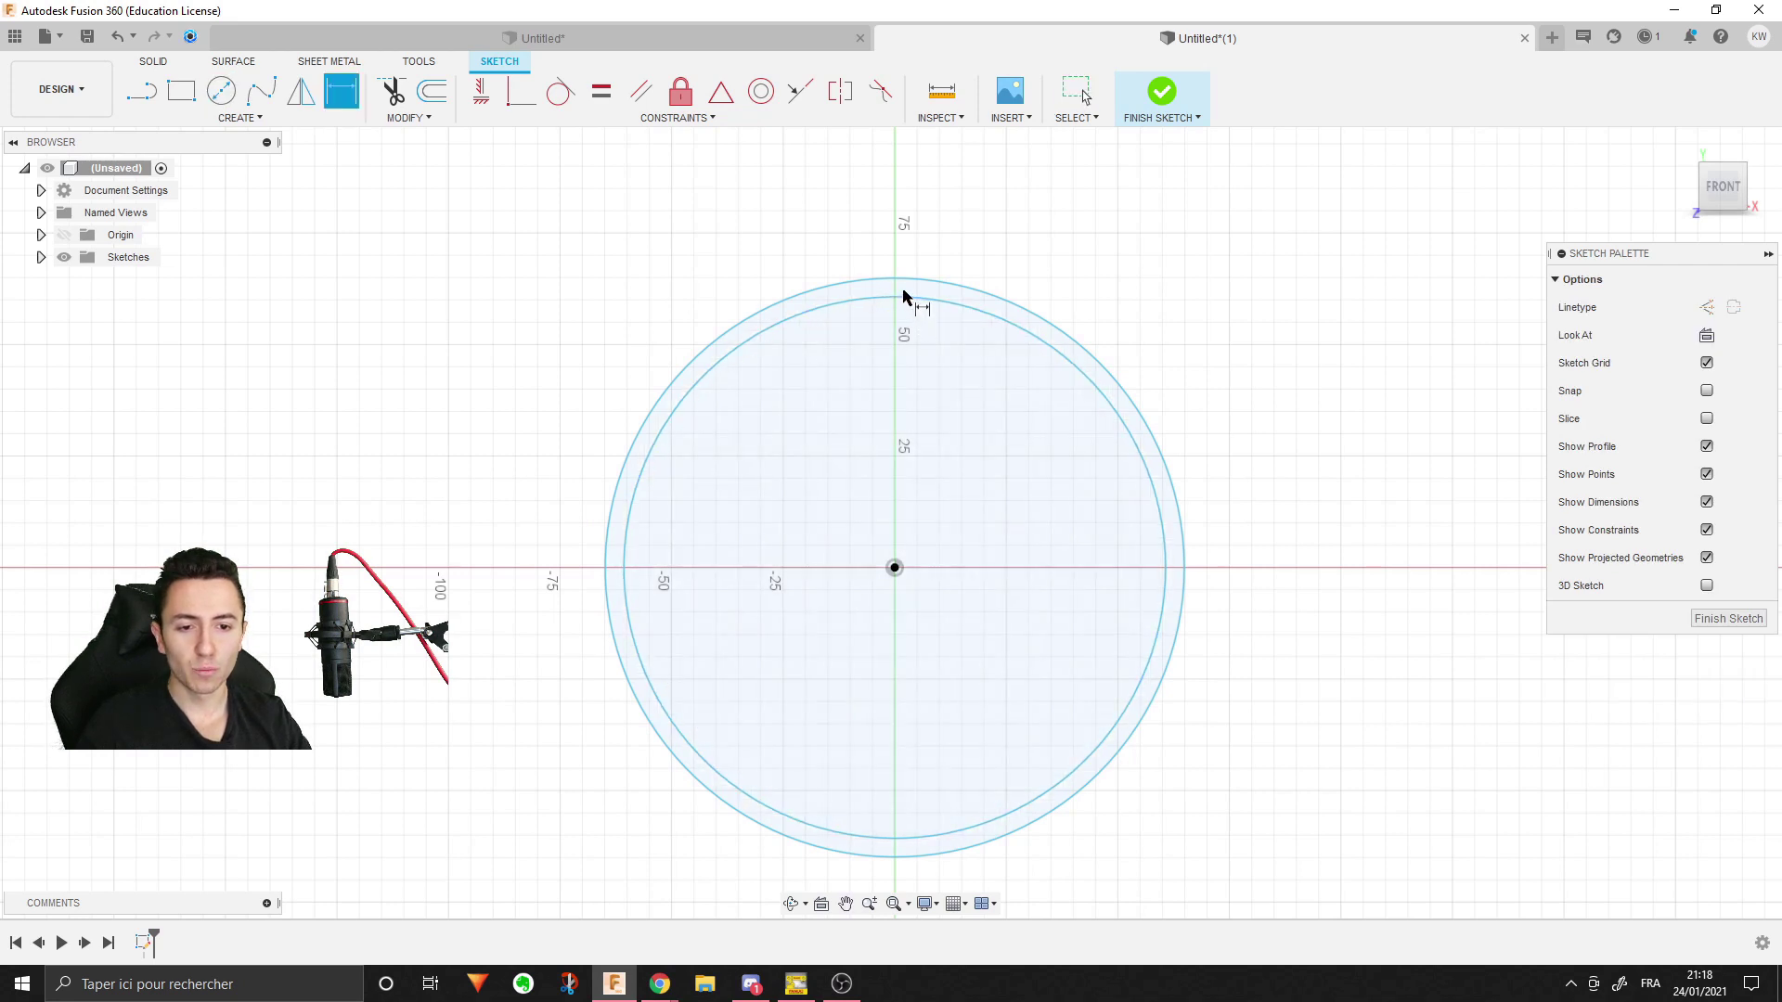
pyautogui.click(910, 298)
pyautogui.click(915, 279)
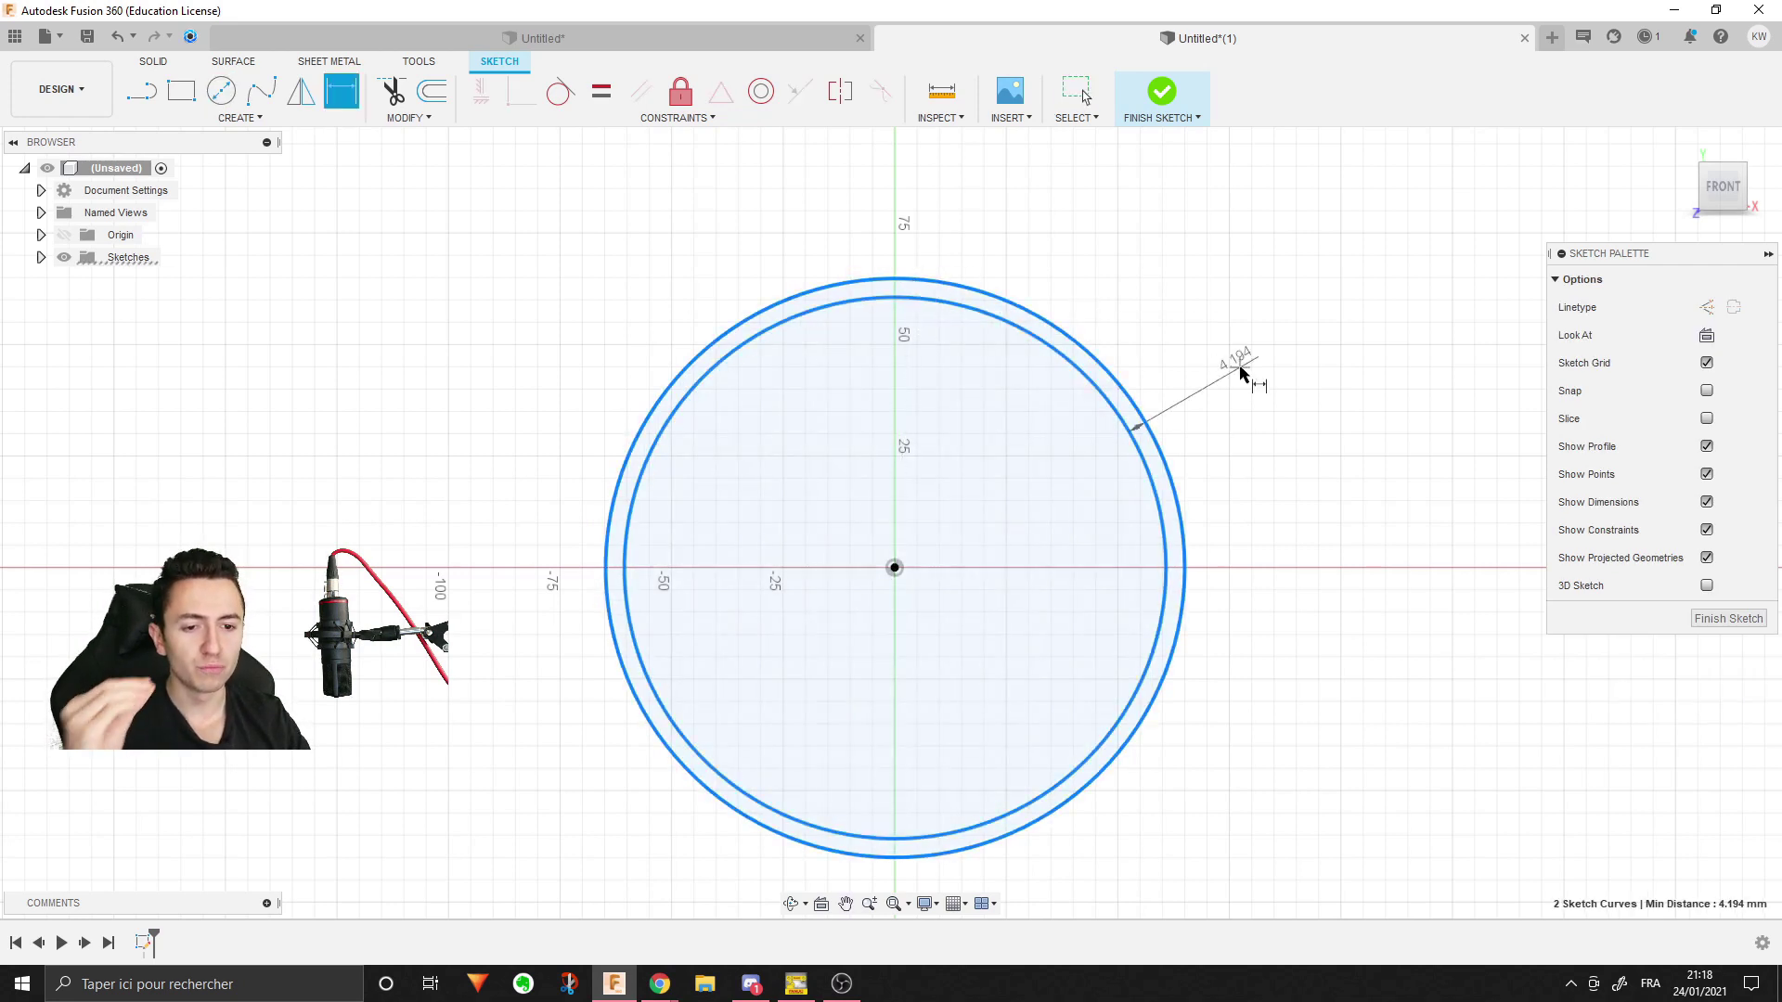
pyautogui.click(1407, 480)
pyautogui.write('4')
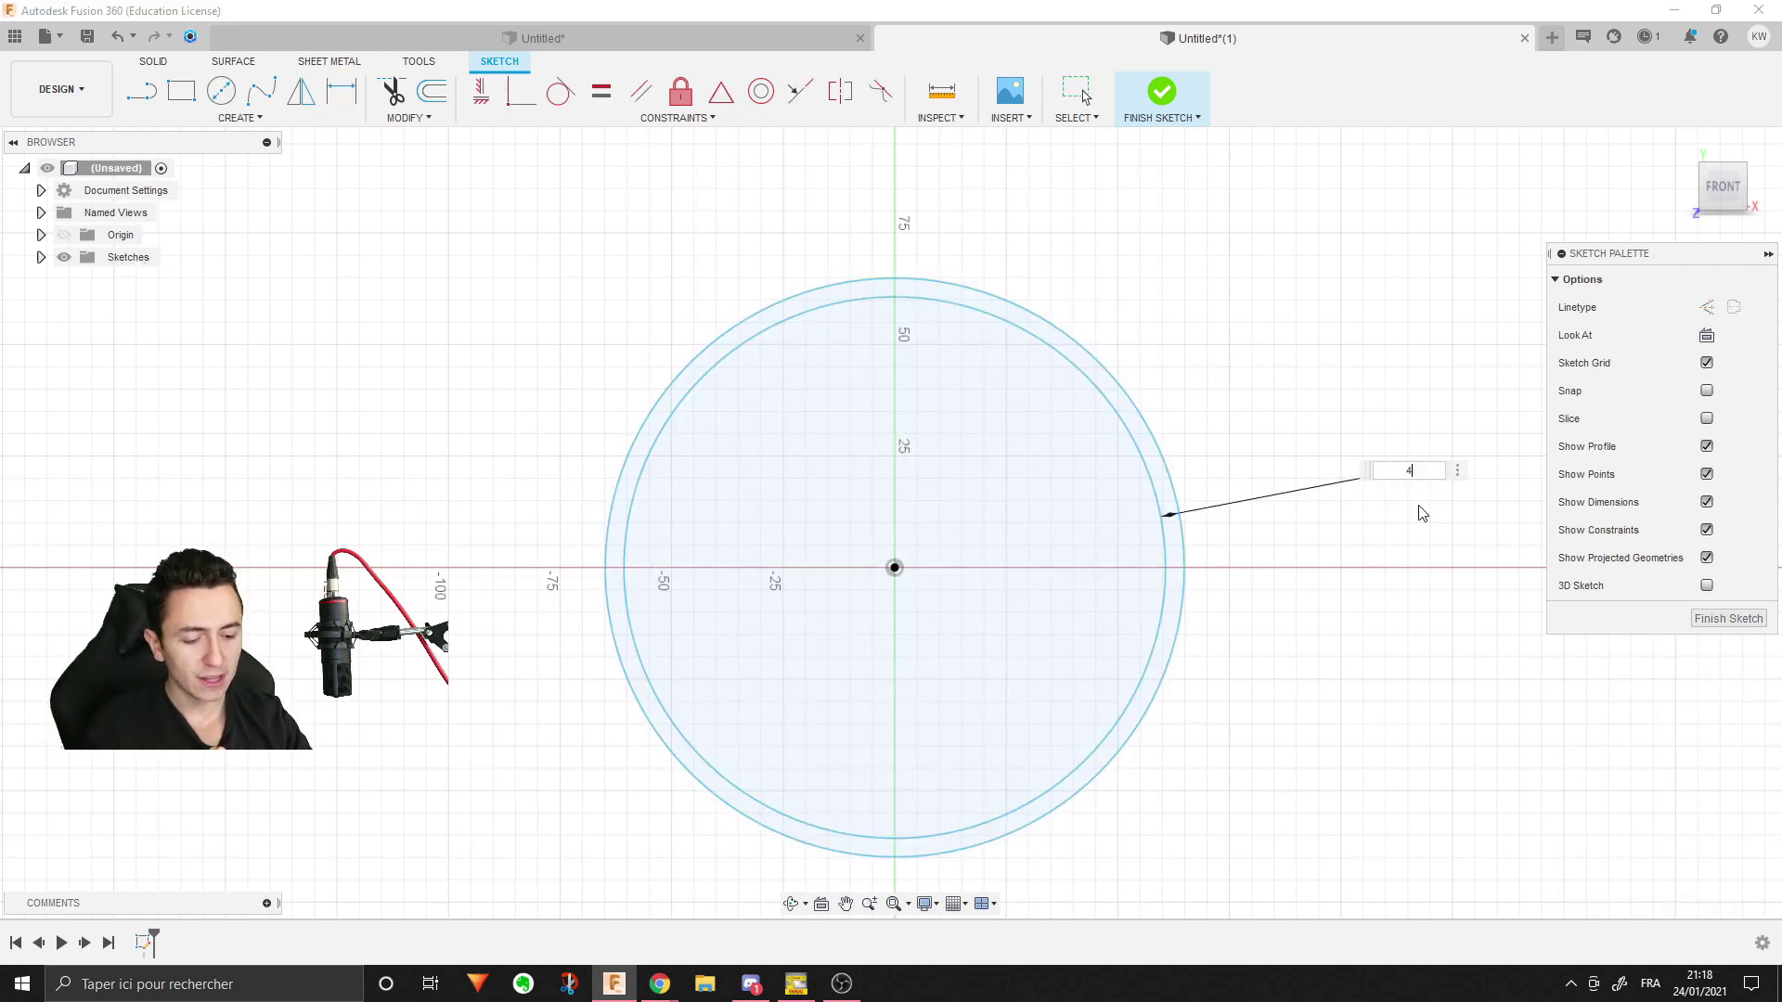
pyautogui.press('Return')
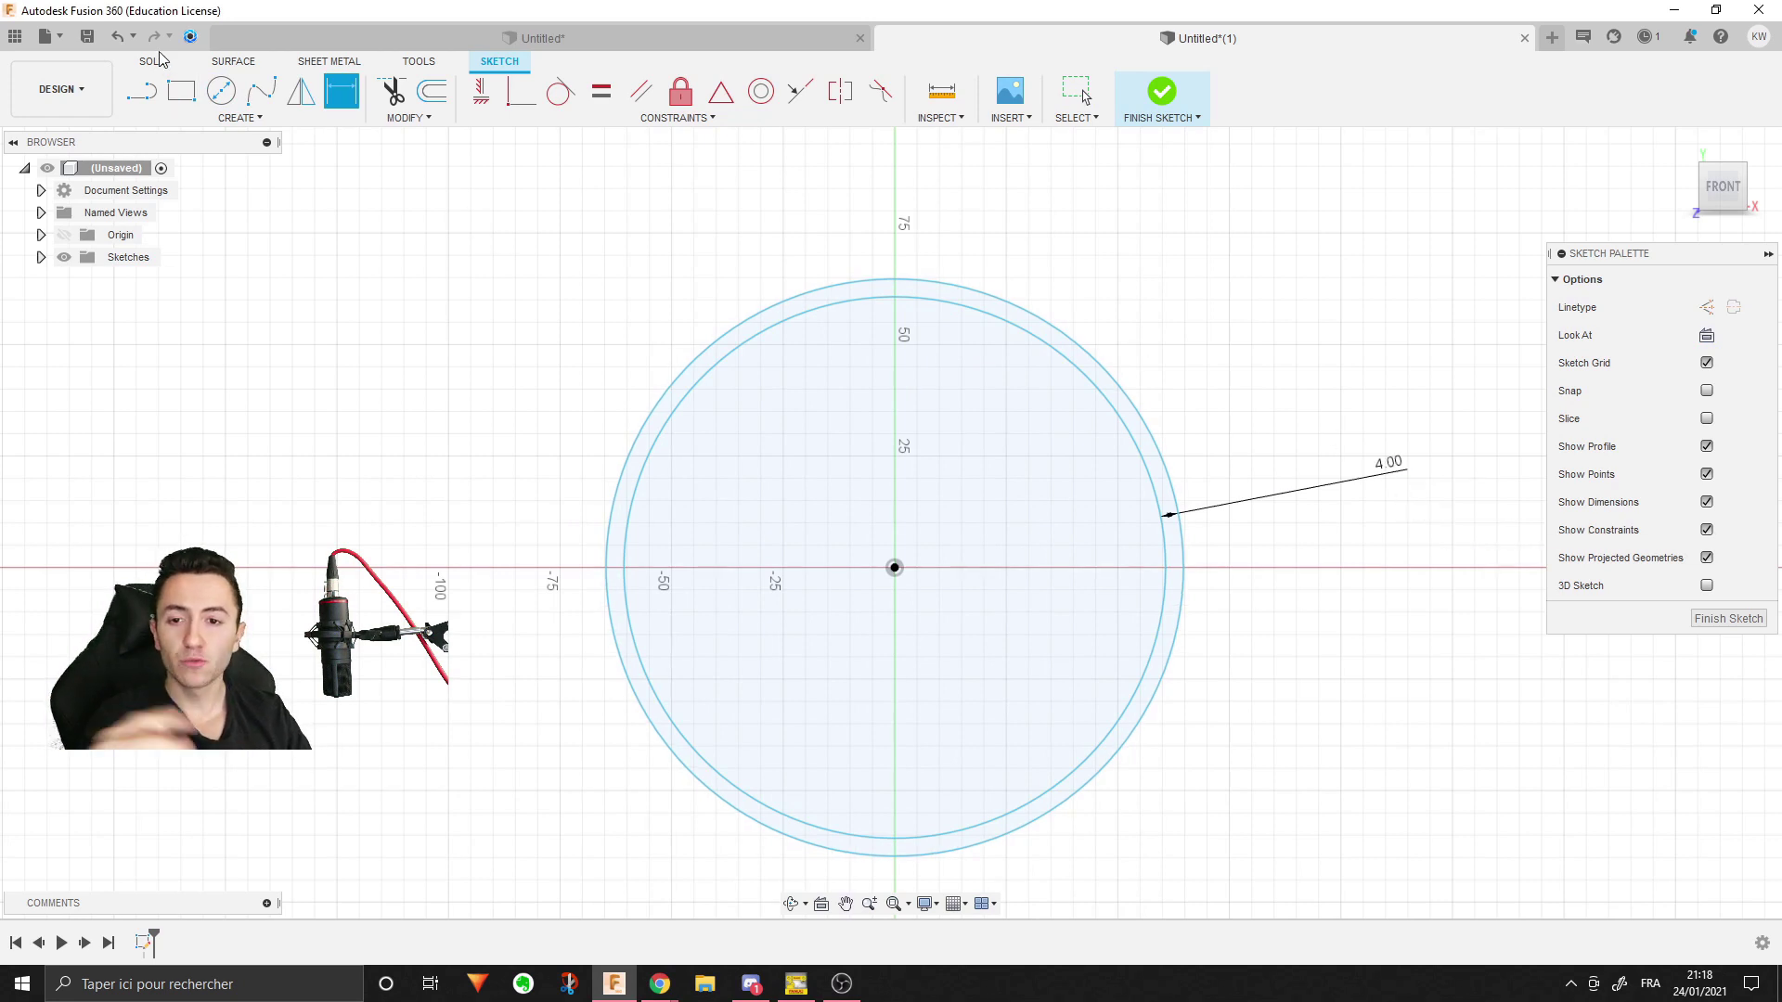
pyautogui.click(1161, 90)
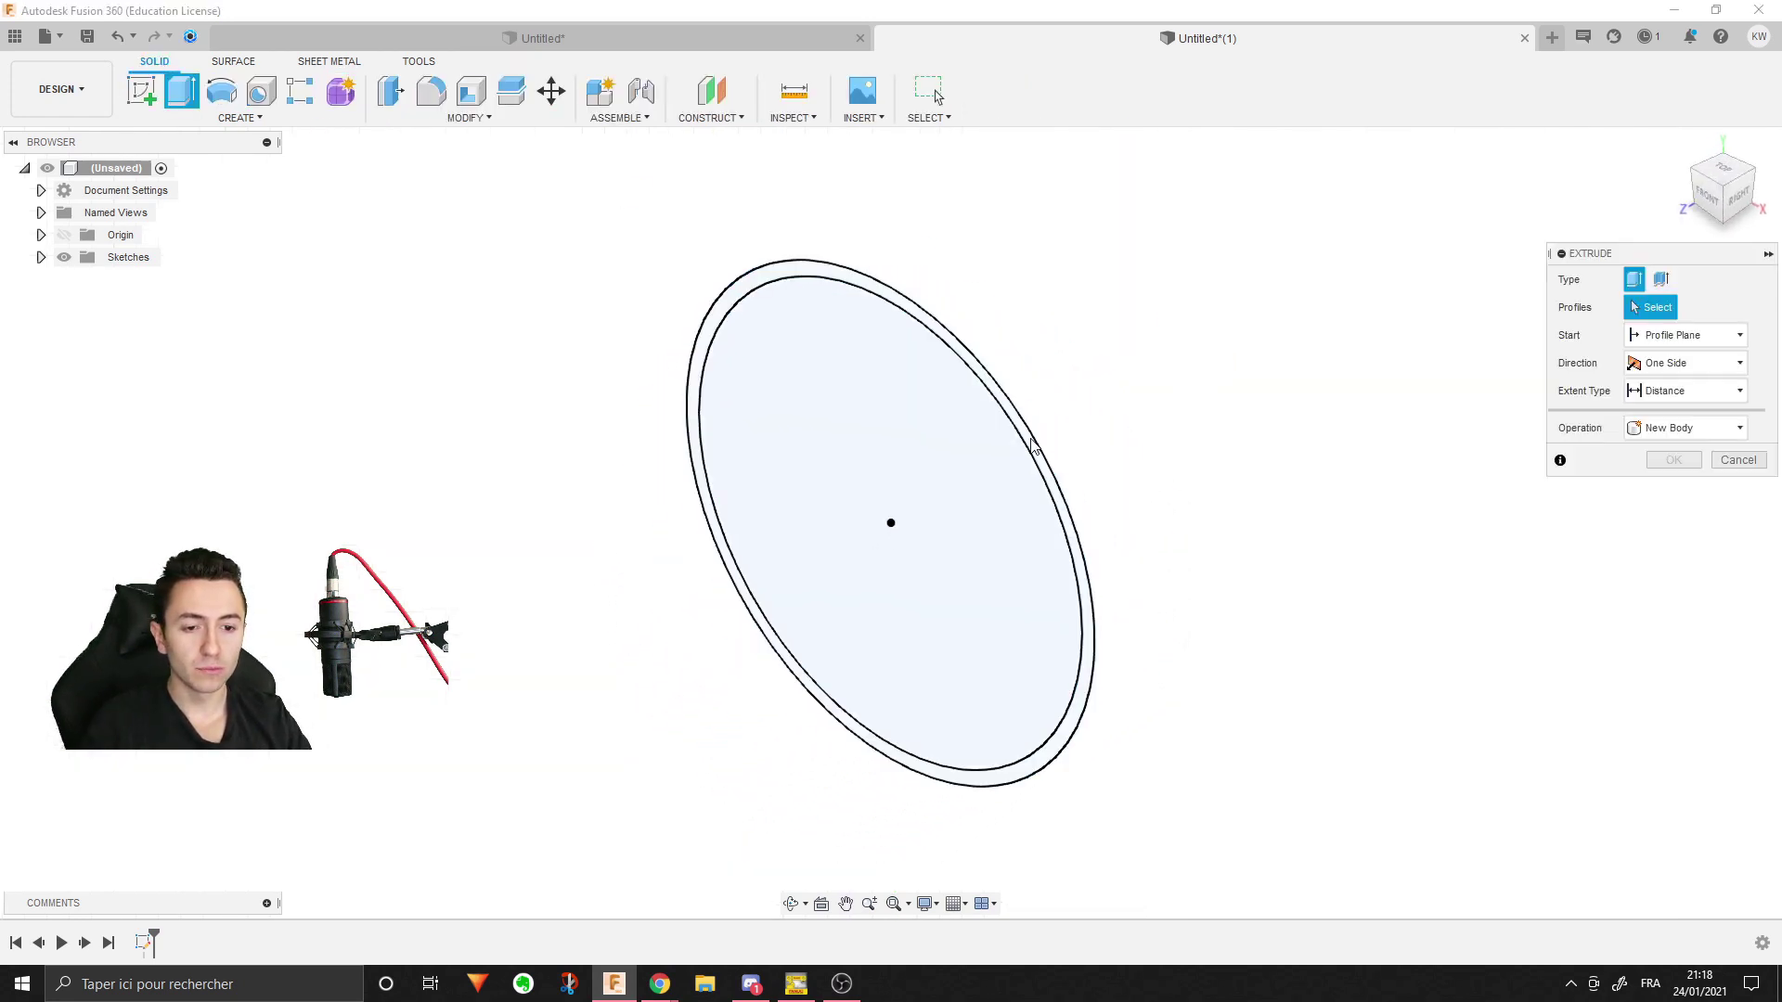
# - Extrude the ring between the circles into a tube and orbit around to inspect it
pyautogui.scroll(-2, 1216, 334)
pyautogui.click(1216, 334)
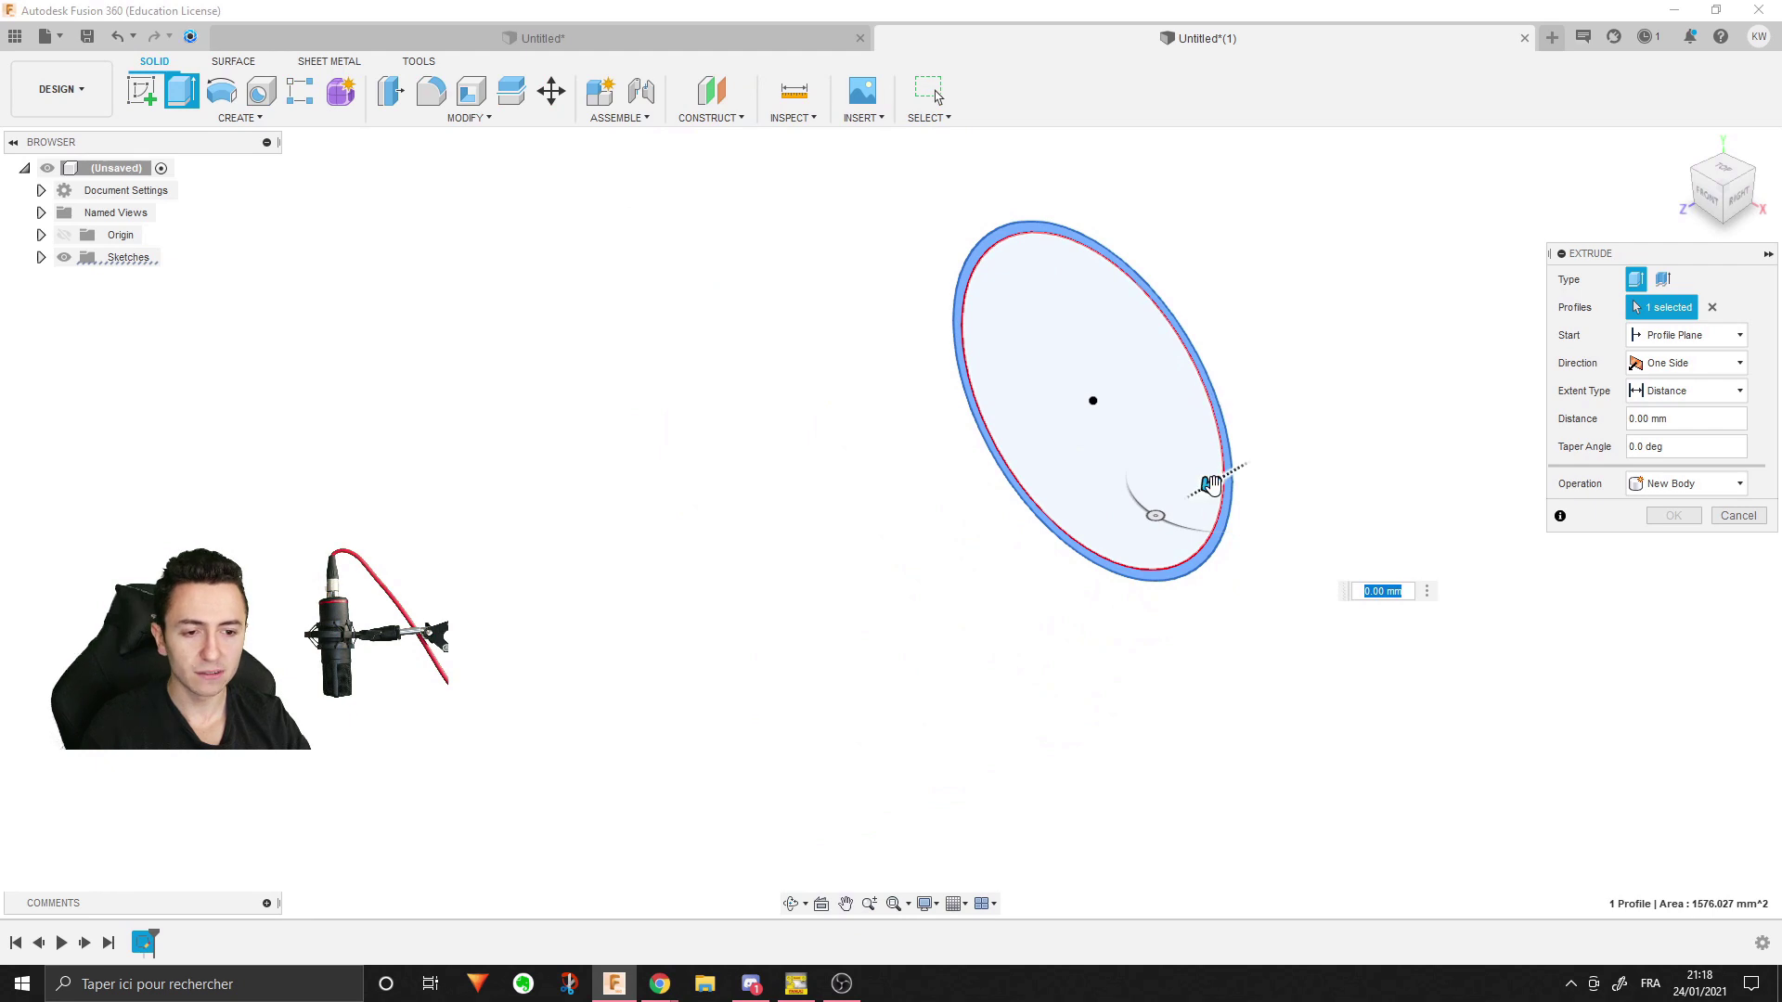
pyautogui.moveTo(1211, 484); pyautogui.dragTo(910, 659)
pyautogui.click(1696, 516)
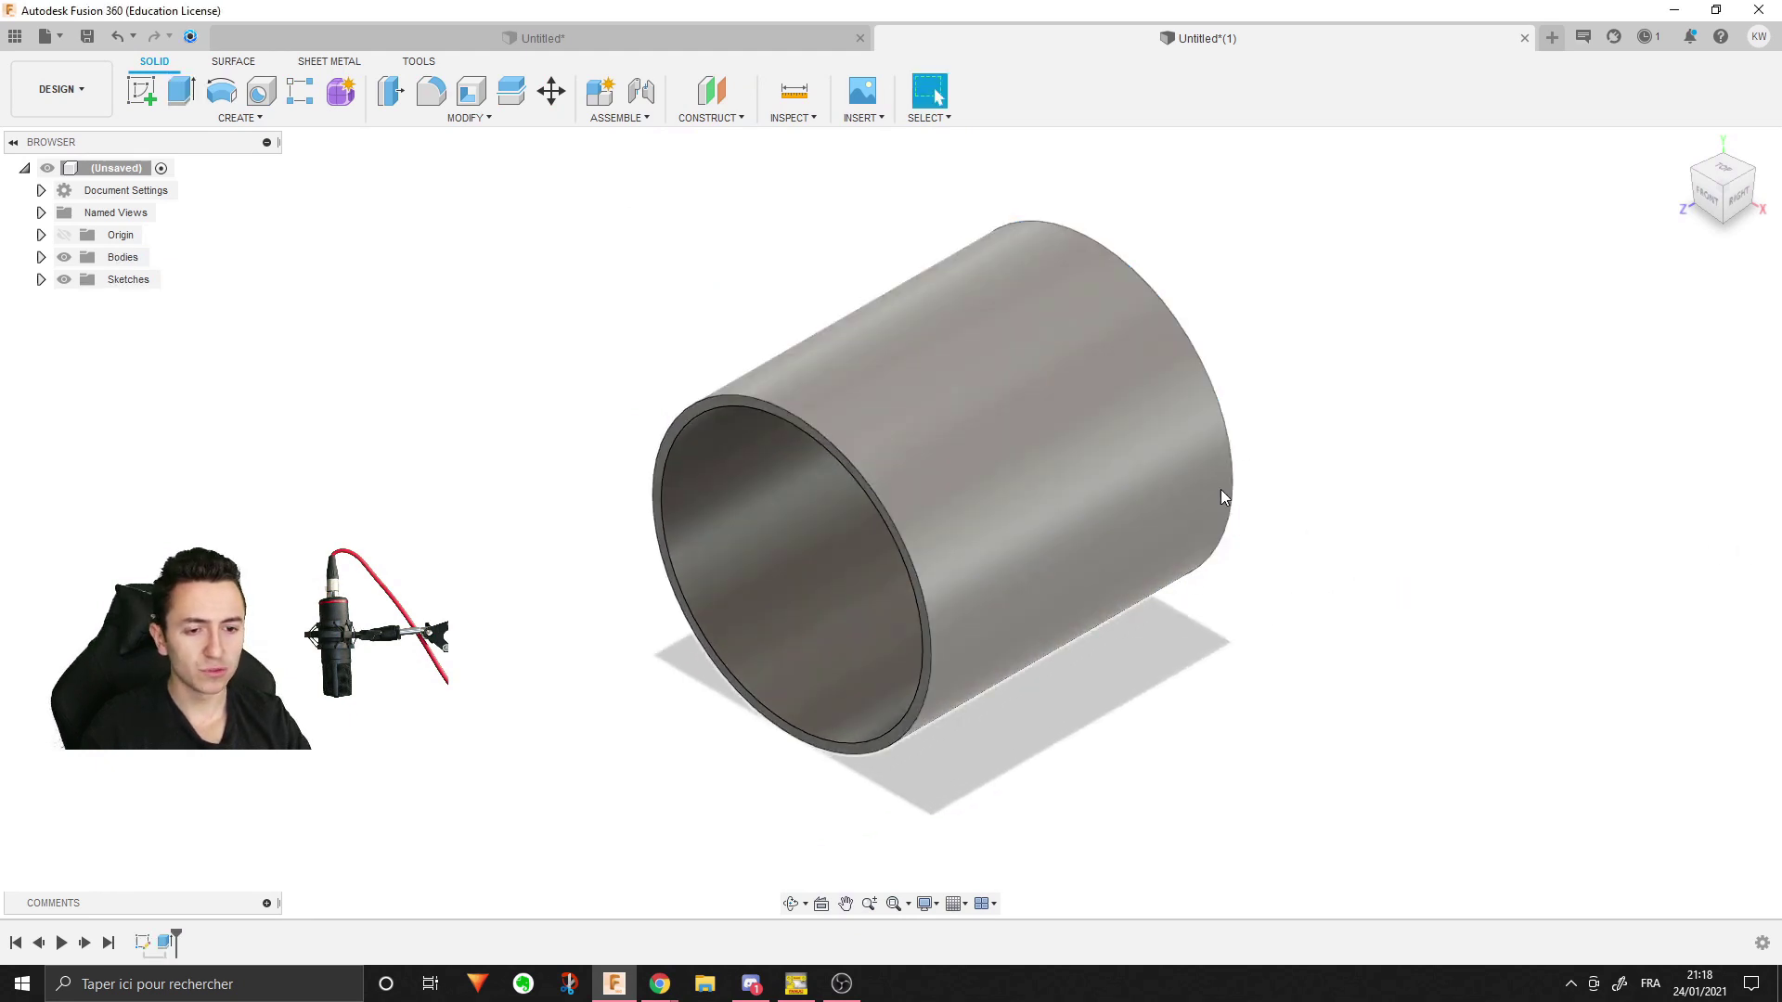
pyautogui.keyDown('shift'); pyautogui.moveTo(1249, 461); pyautogui.dragTo(1298, 422, button='middle'); pyautogui.keyUp('shift')
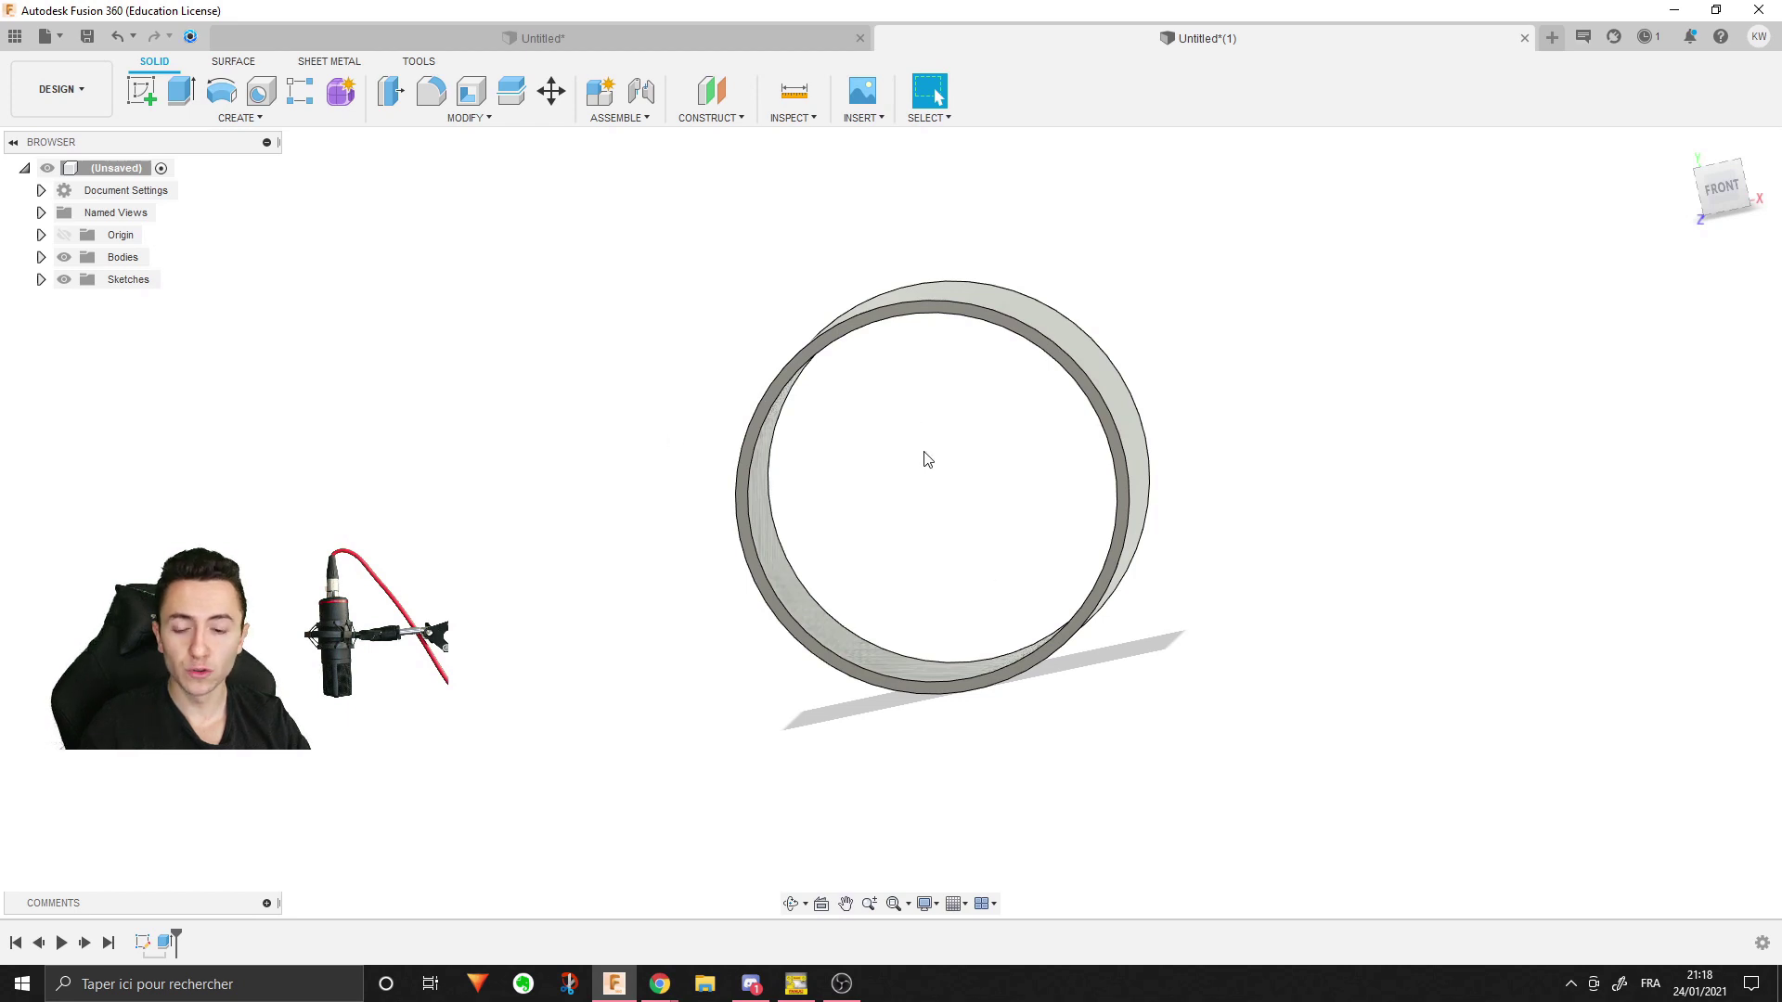
pyautogui.keyDown('shift'); pyautogui.moveTo(925, 459); pyautogui.dragTo(928, 410, button='middle'); pyautogui.keyUp('shift')
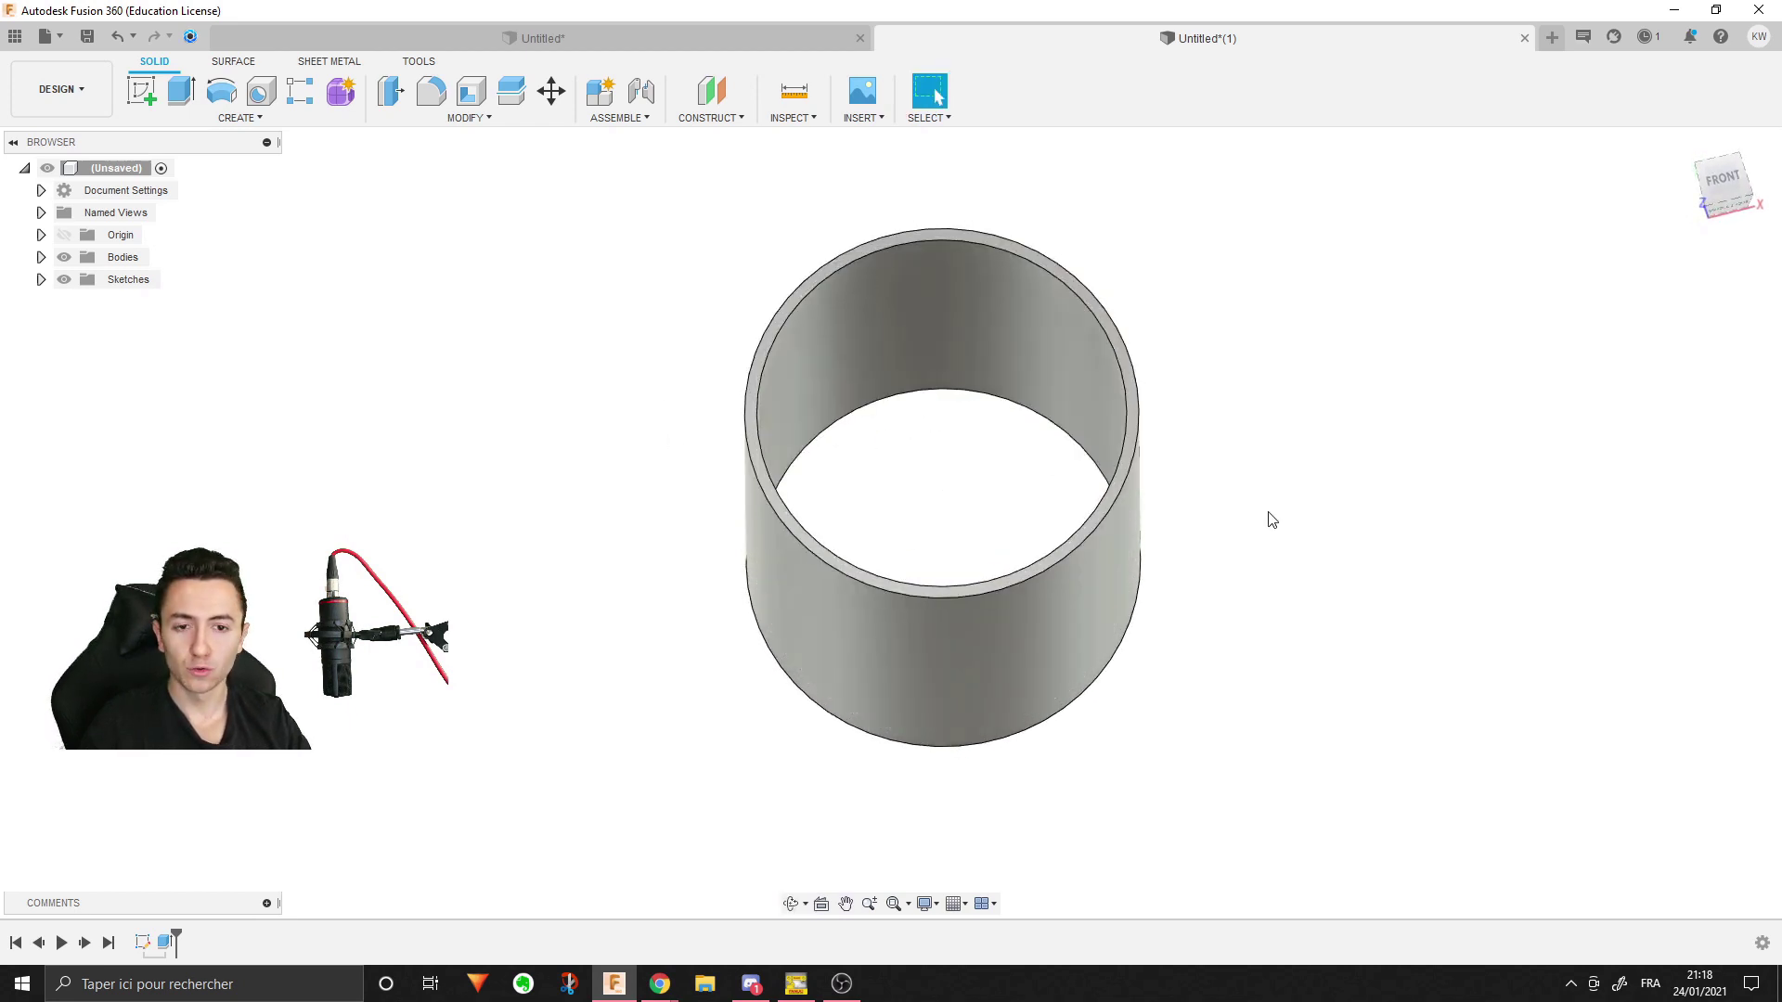
pyautogui.keyDown('shift'); pyautogui.moveTo(1268, 517); pyautogui.dragTo(1312, 501, button='middle'); pyautogui.keyUp('shift')
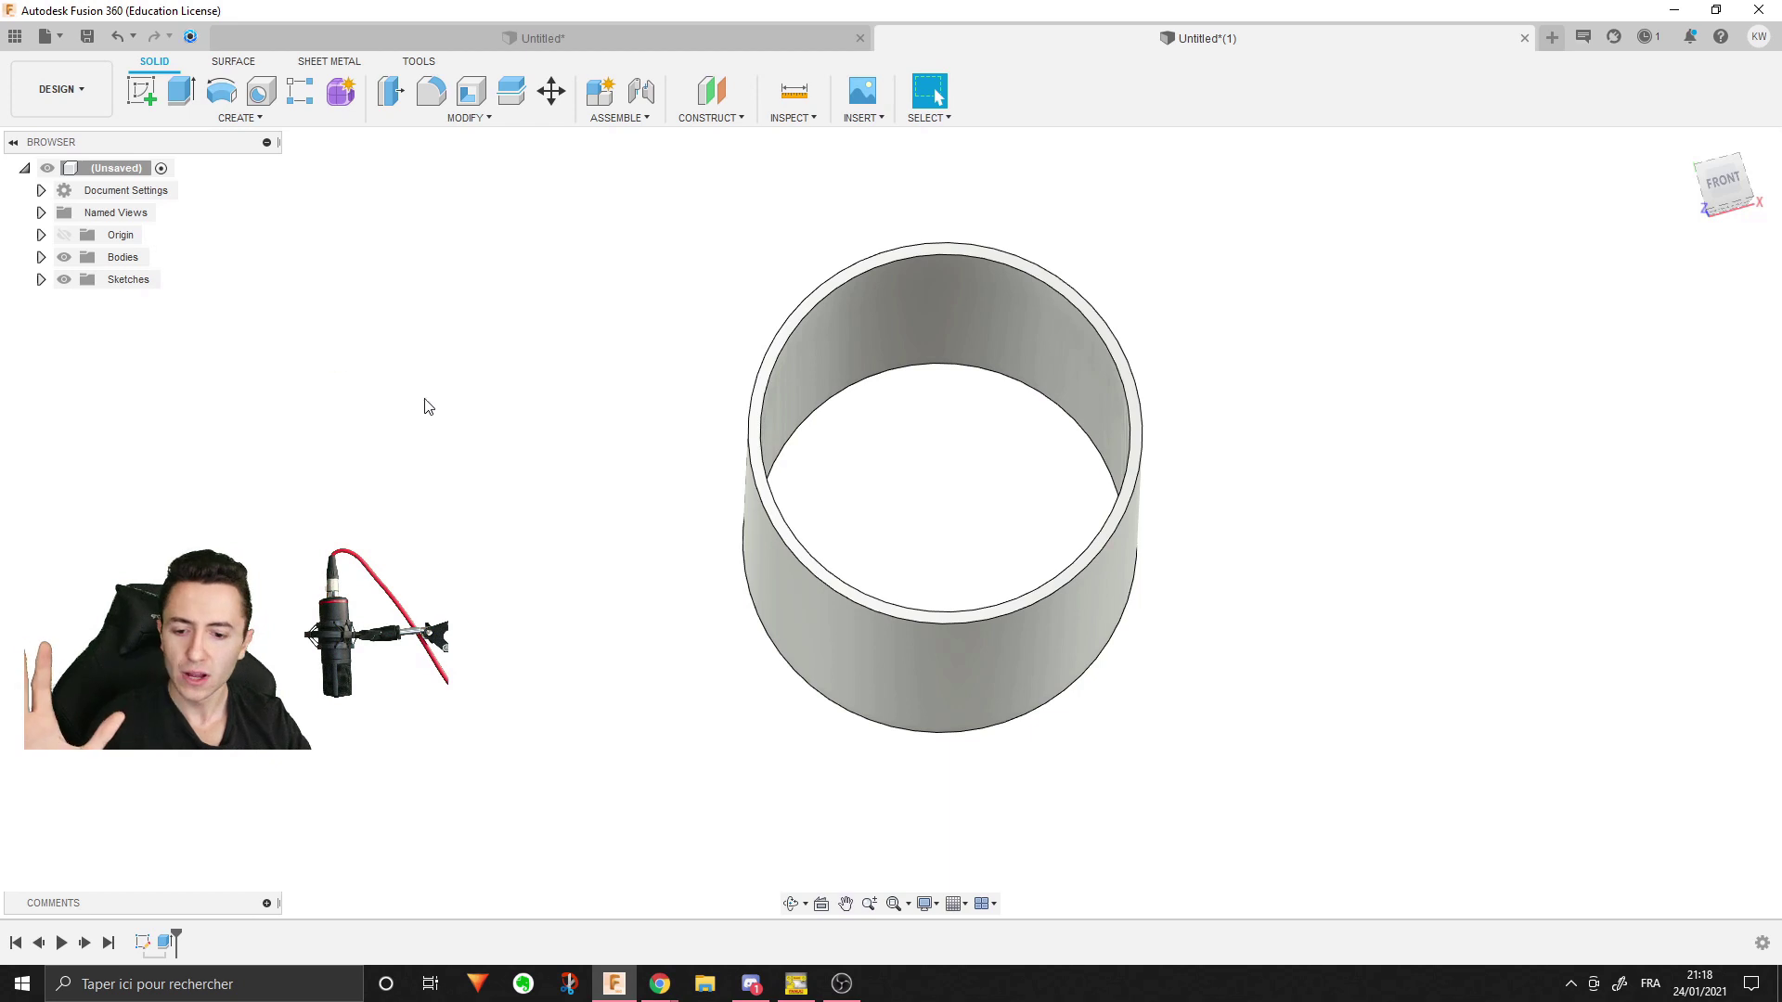
pyautogui.moveTo(632, 446); pyautogui.dragTo(569, 509, button='middle')
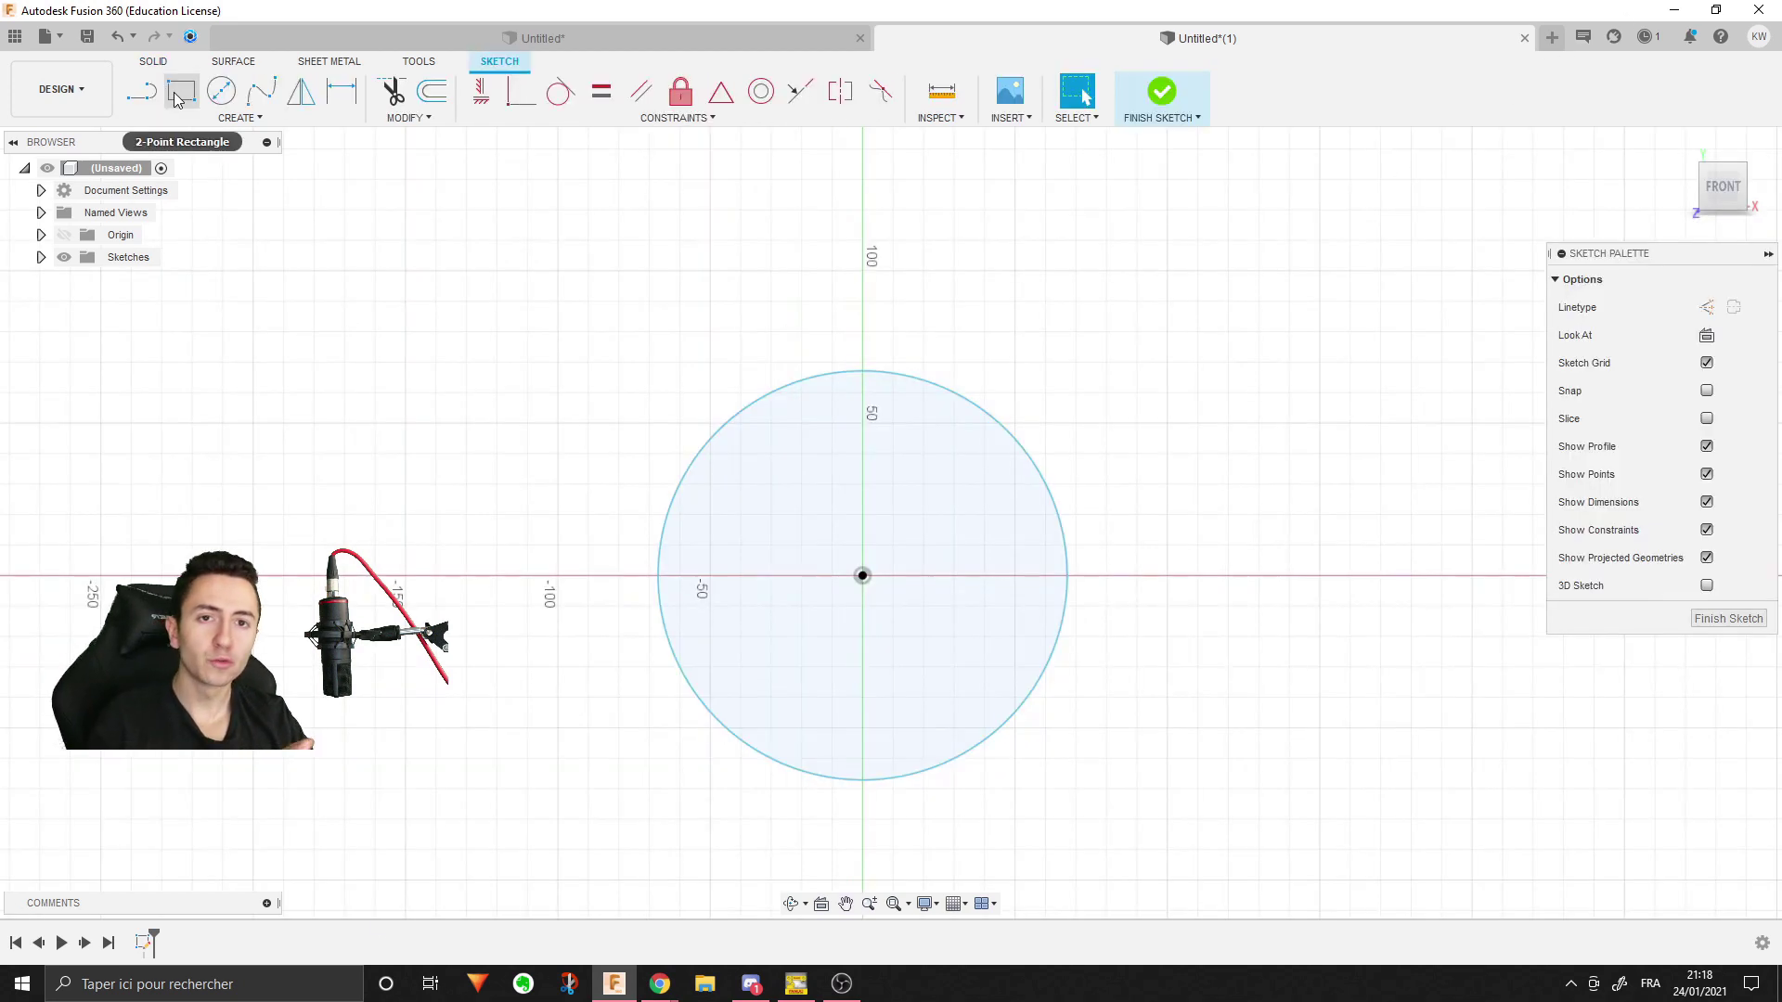
# - Start a Thin Extrude of the circle and drag it to 139.901 mm tall
pyautogui.click(916, 534)
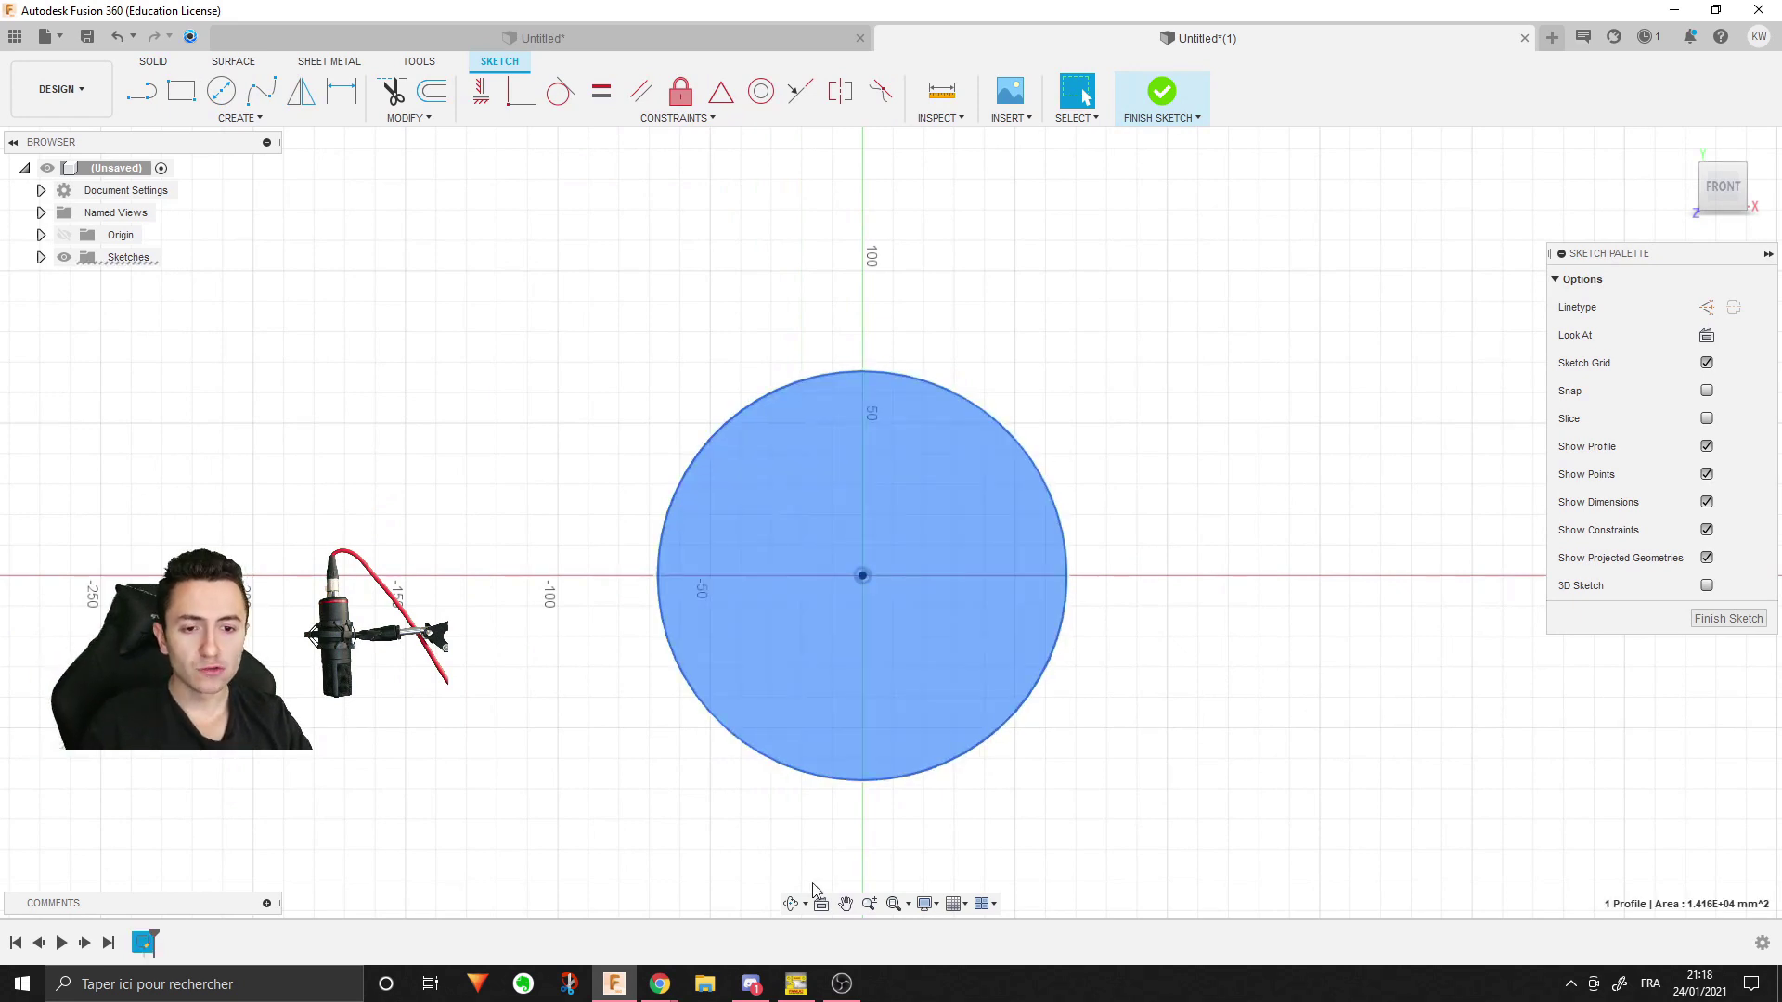
pyautogui.click(576, 478)
pyautogui.click(177, 63)
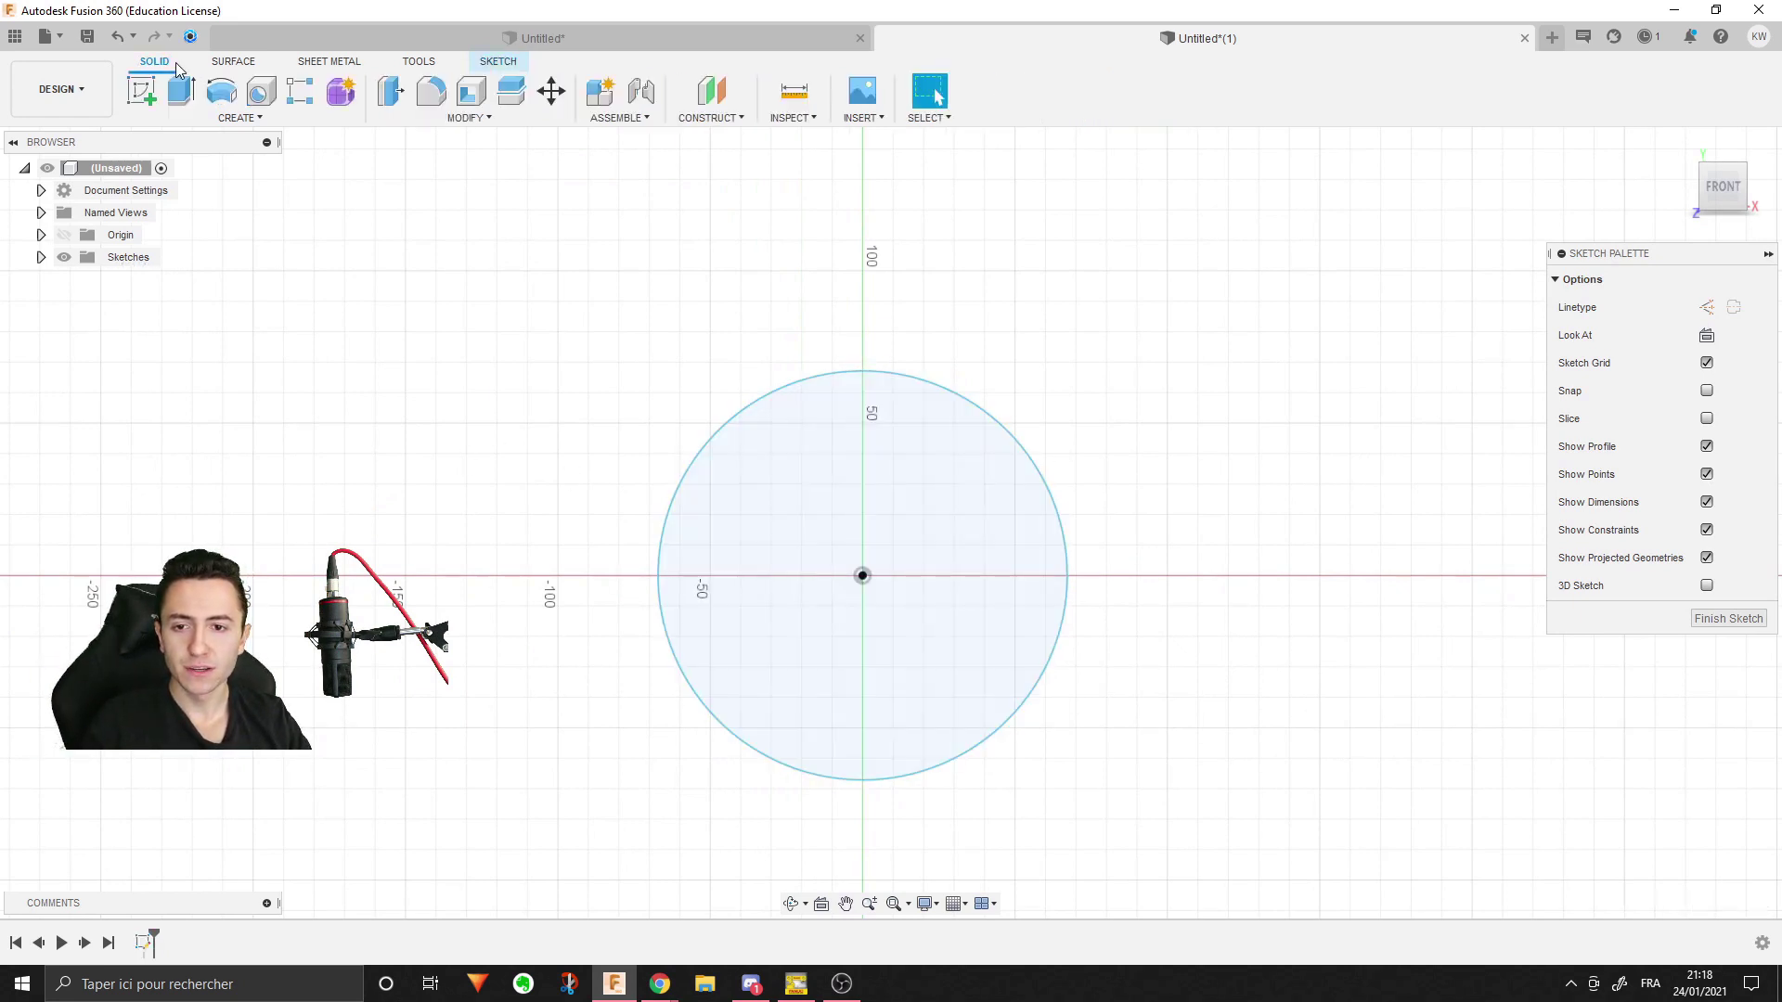
pyautogui.click(181, 90)
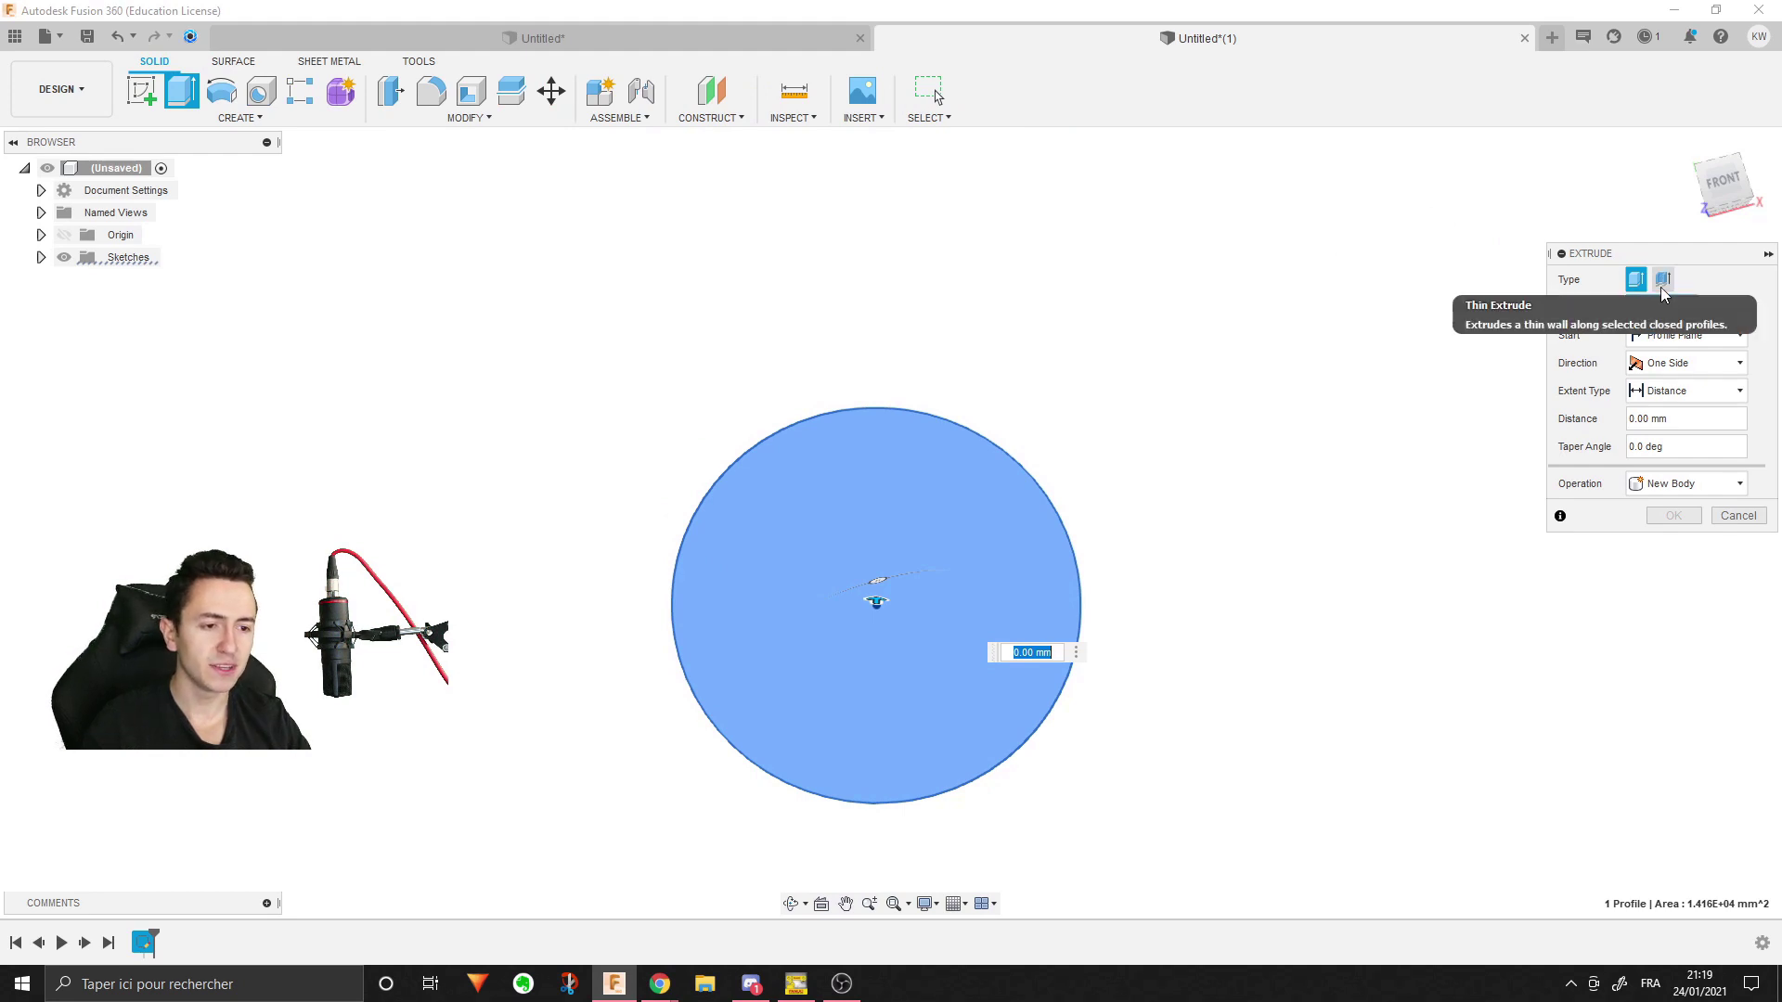
pyautogui.click(1661, 282)
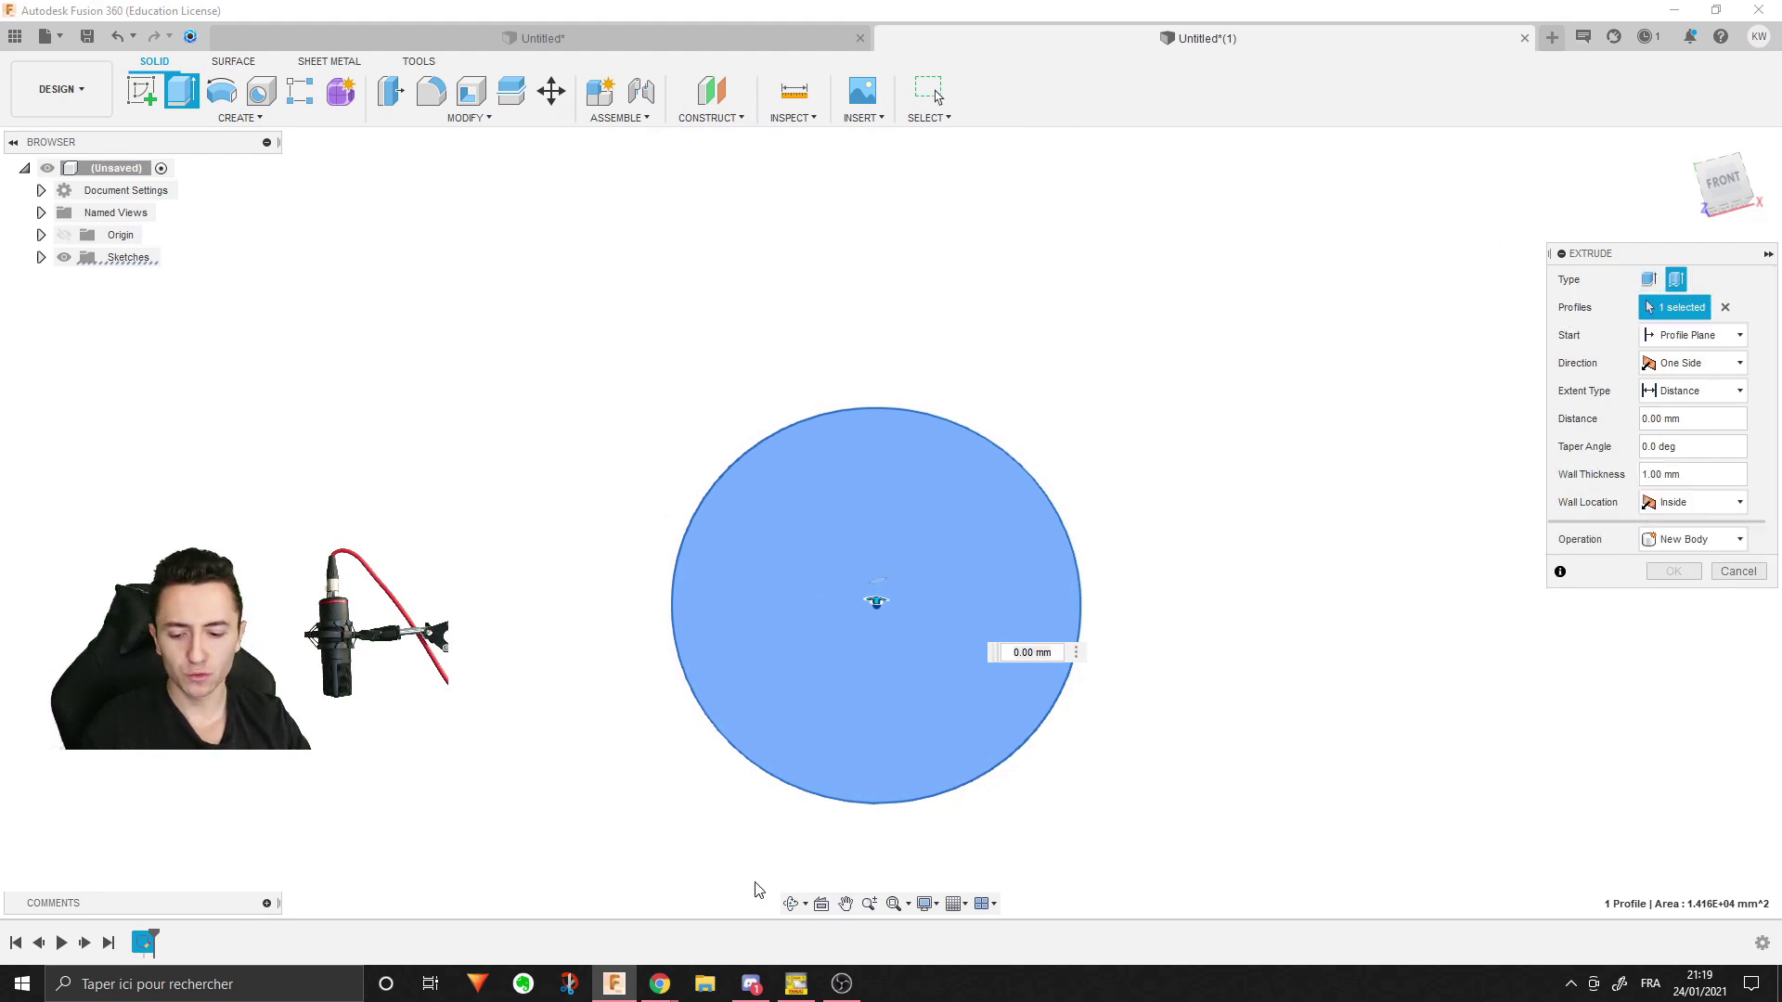
pyautogui.keyDown('shift'); pyautogui.moveTo(756, 808); pyautogui.dragTo(821, 601, button='middle'); pyautogui.keyUp('shift')
pyautogui.moveTo(873, 590)
pyautogui.mouseDown()
pyautogui.moveTo(914, 404)
pyautogui.moveTo(895, 173)
pyautogui.mouseUp()
pyautogui.keyDown('shift'); pyautogui.moveTo(895, 177); pyautogui.dragTo(1196, 605, button='middle'); pyautogui.keyUp('shift')
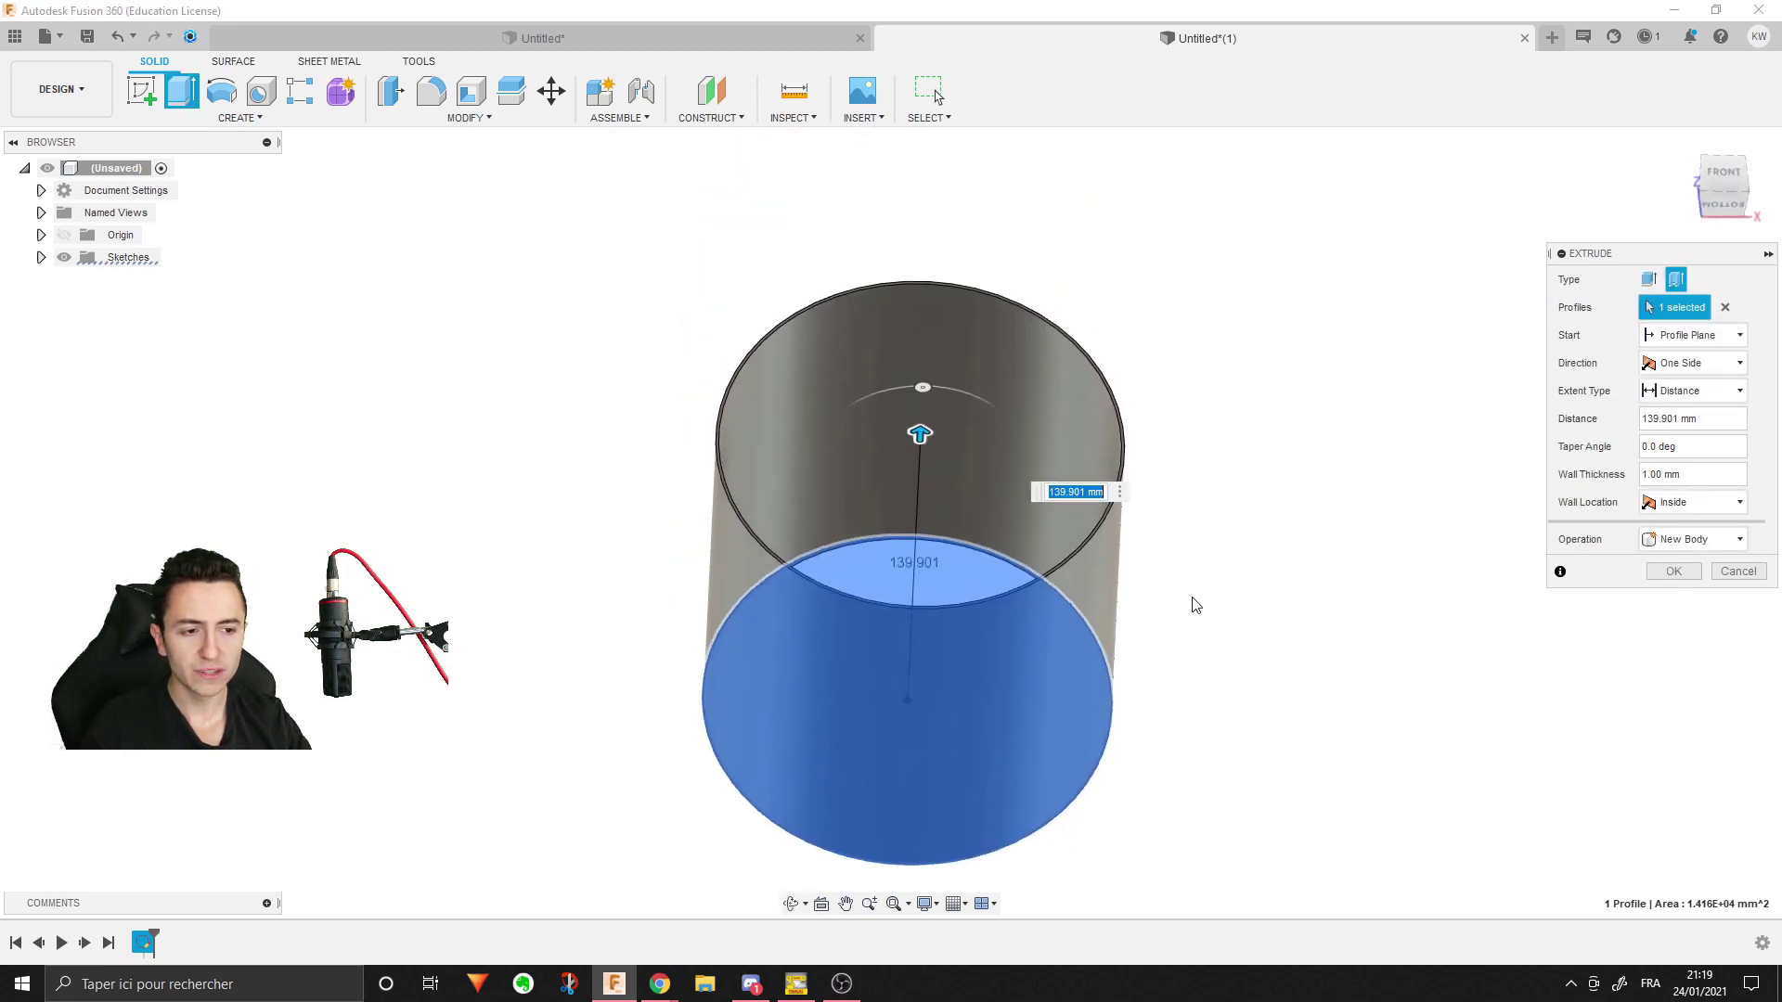
# - Set the tube's wall thickness to 5 mm and confirm the extrusion
pyautogui.keyDown('shift'); pyautogui.moveTo(1158, 454); pyautogui.dragTo(1122, 510, button='middle'); pyautogui.keyUp('shift')
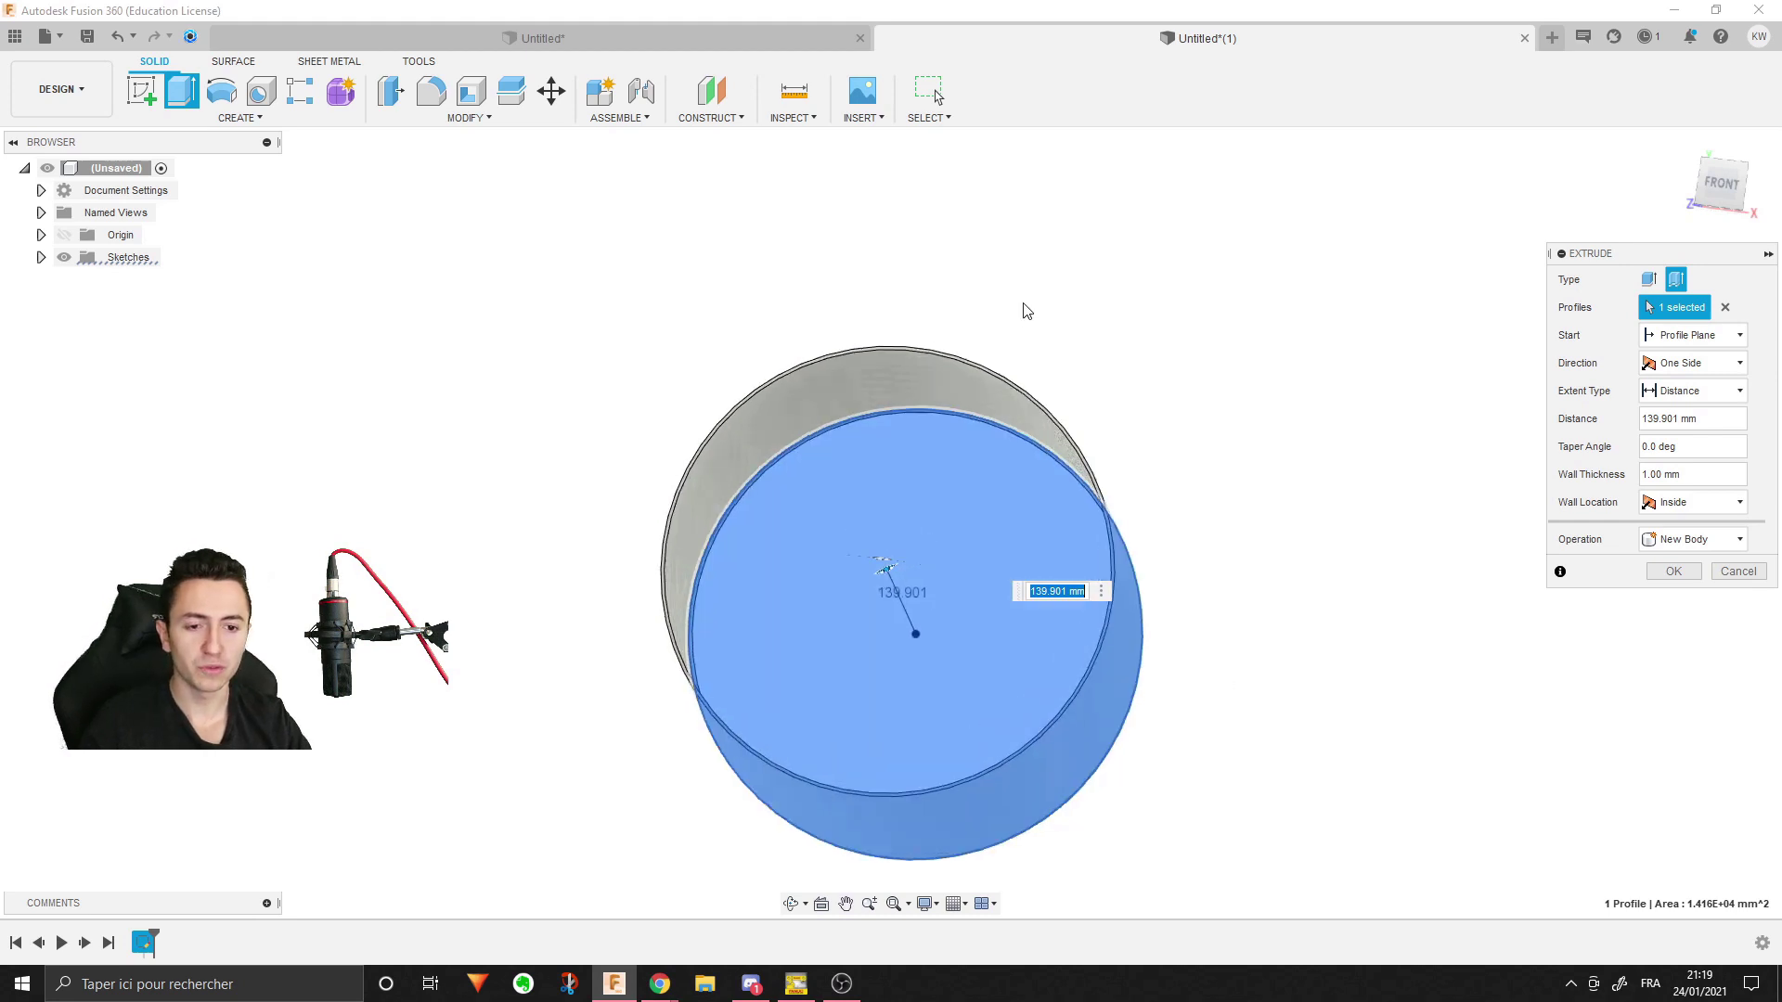
pyautogui.scroll(3, 1015, 449)
pyautogui.scroll(2, 1021, 408)
pyautogui.scroll(2, 1018, 408)
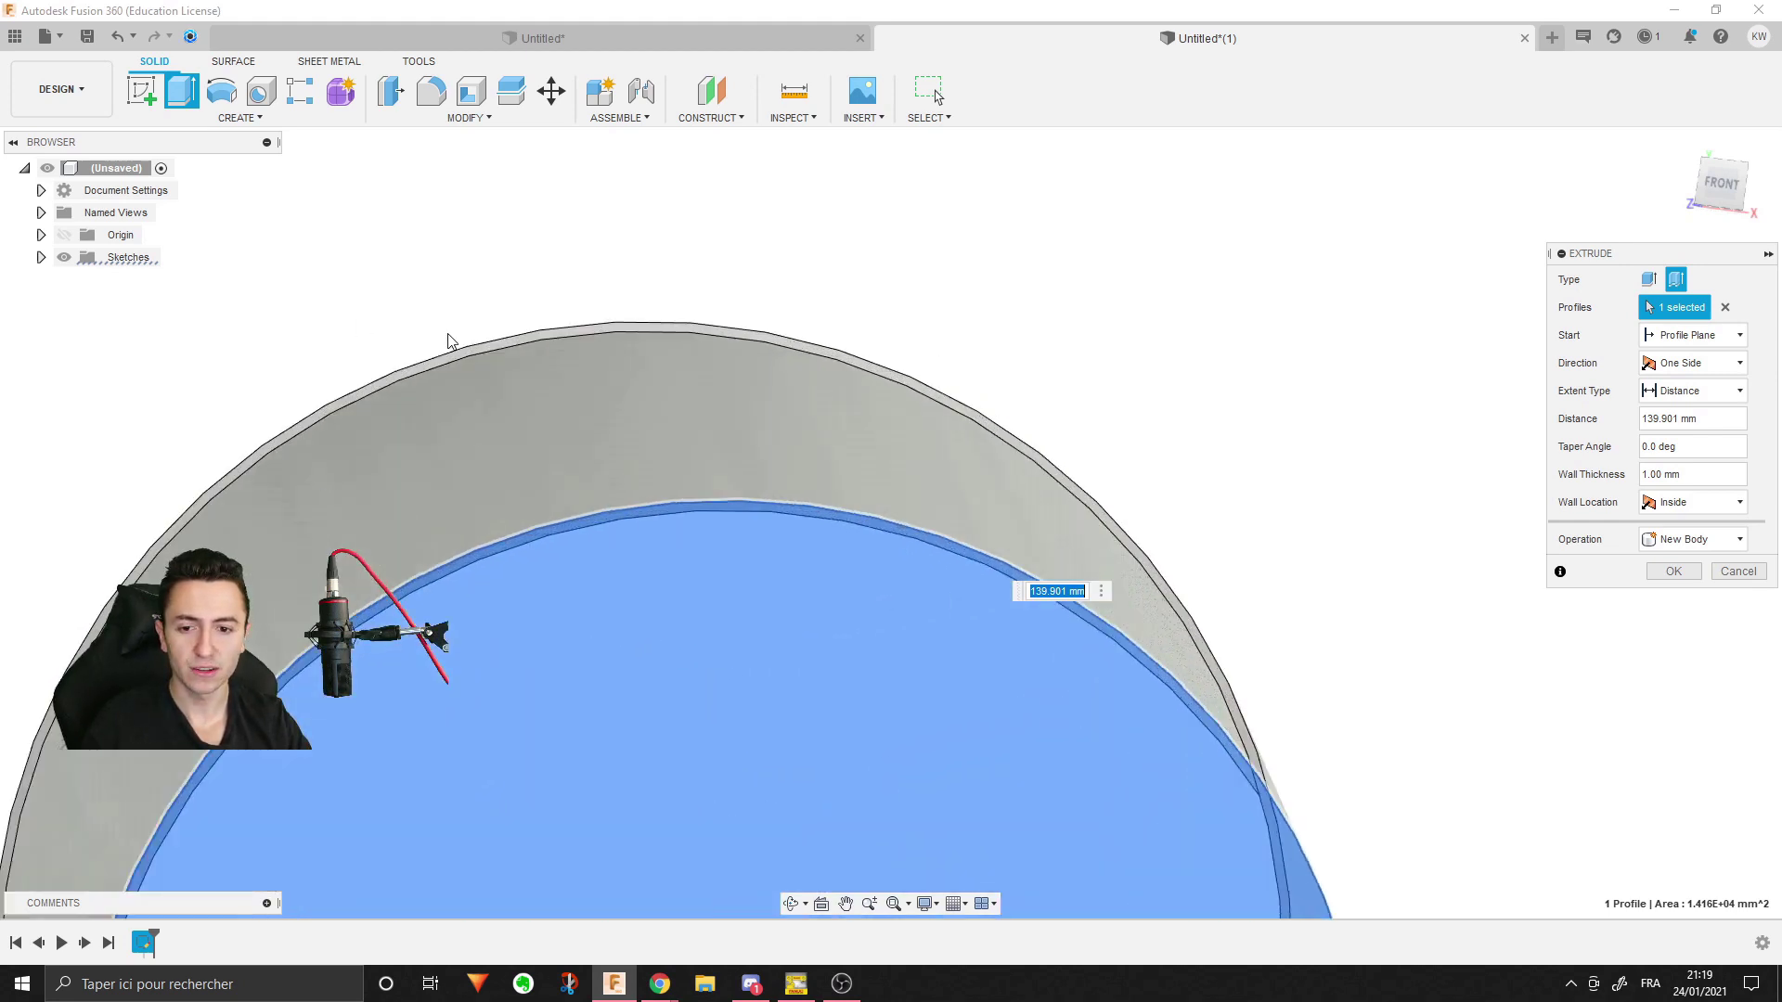
pyautogui.scroll(-2, 839, 414)
pyautogui.scroll(-1, 971, 445)
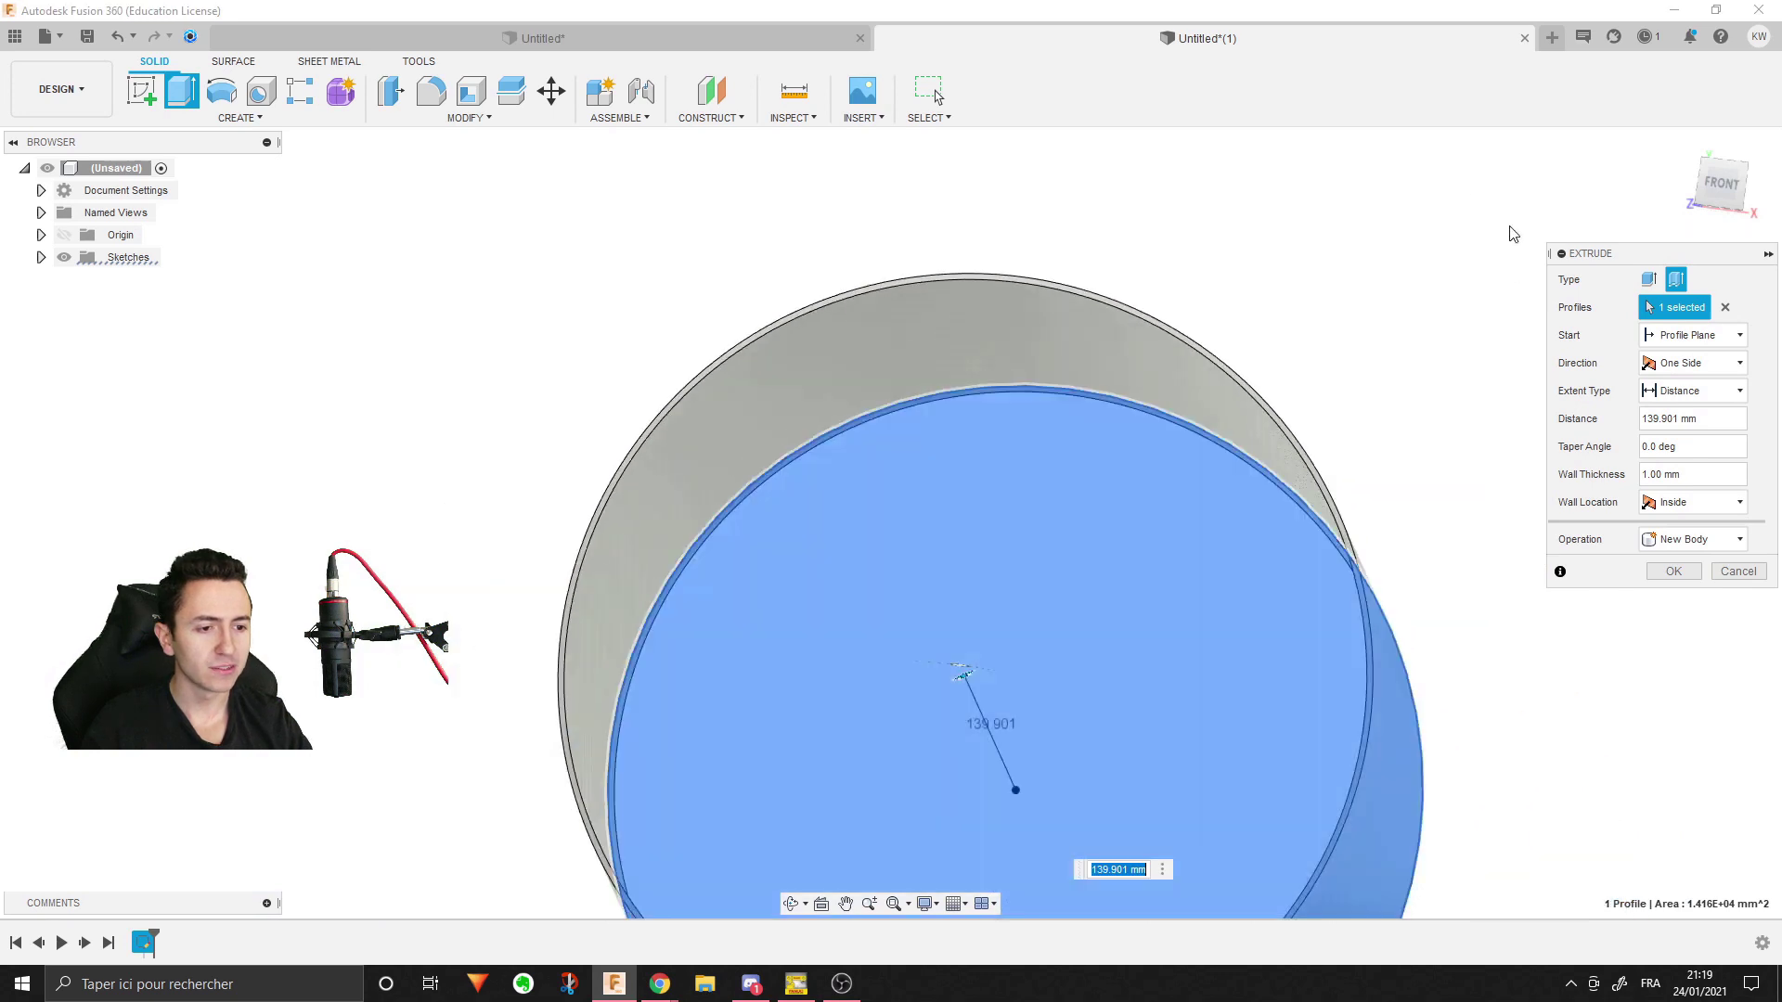
pyautogui.moveTo(1389, 409); pyautogui.dragTo(1101, 397, button='middle')
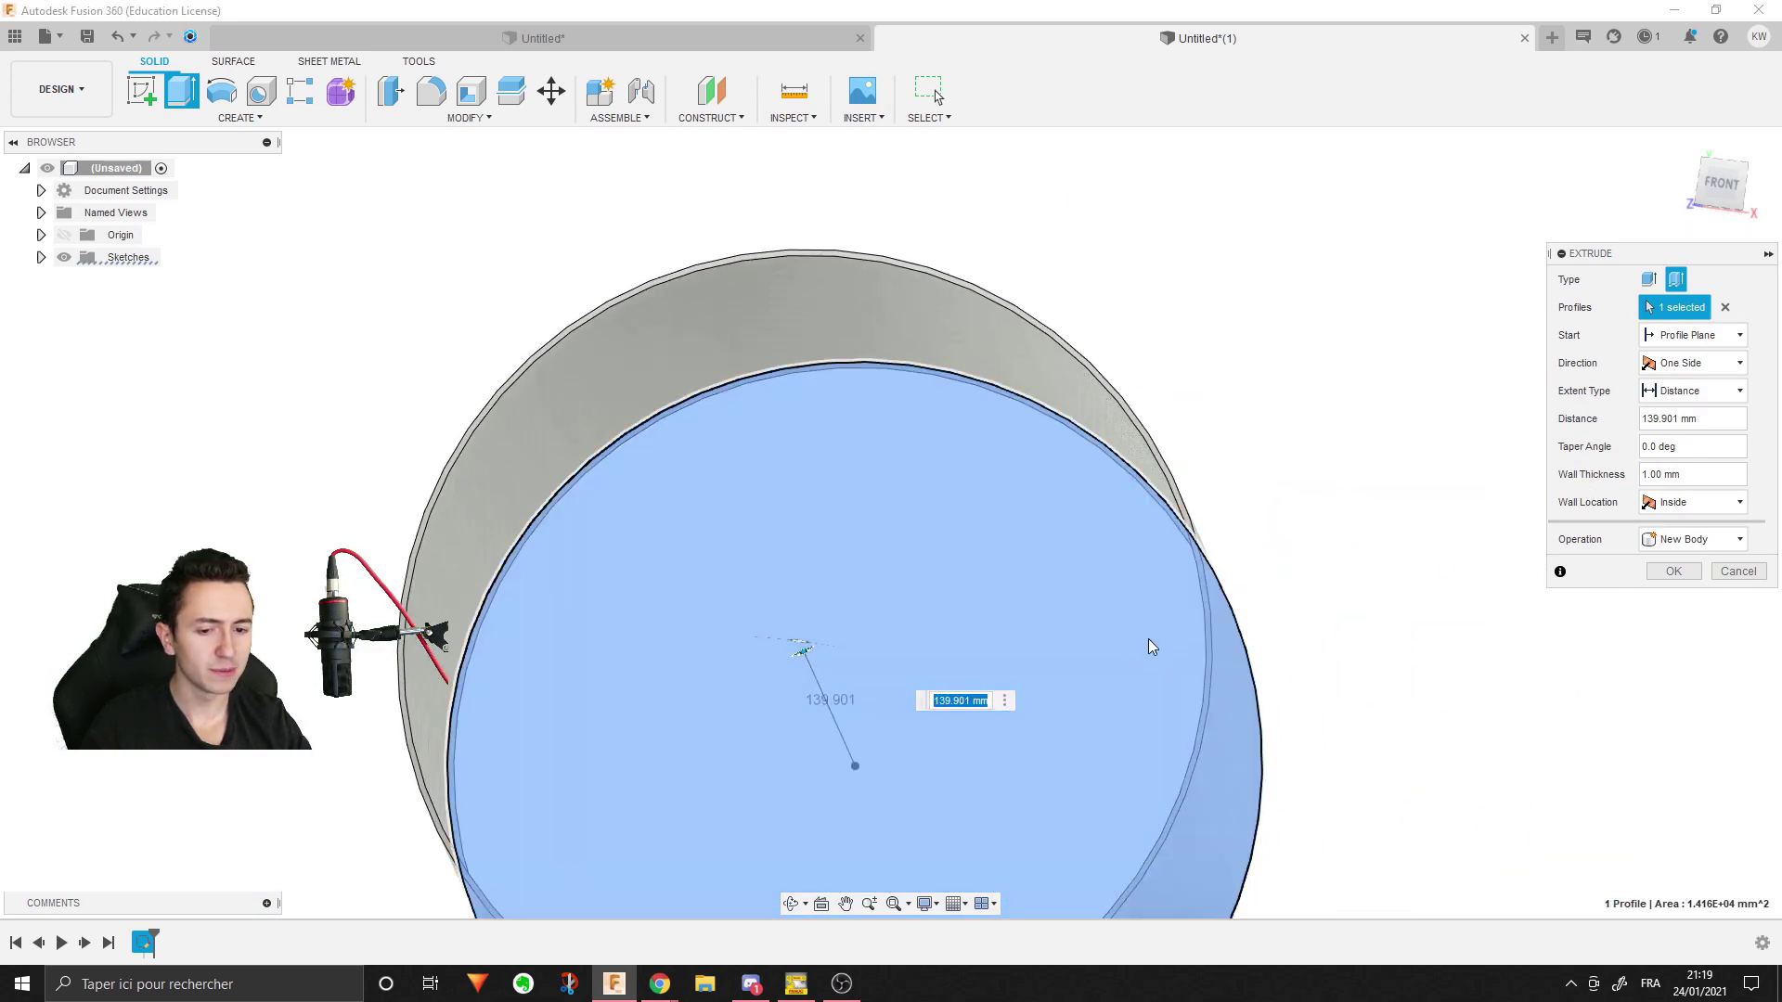
pyautogui.scroll(-1, 1654, 453)
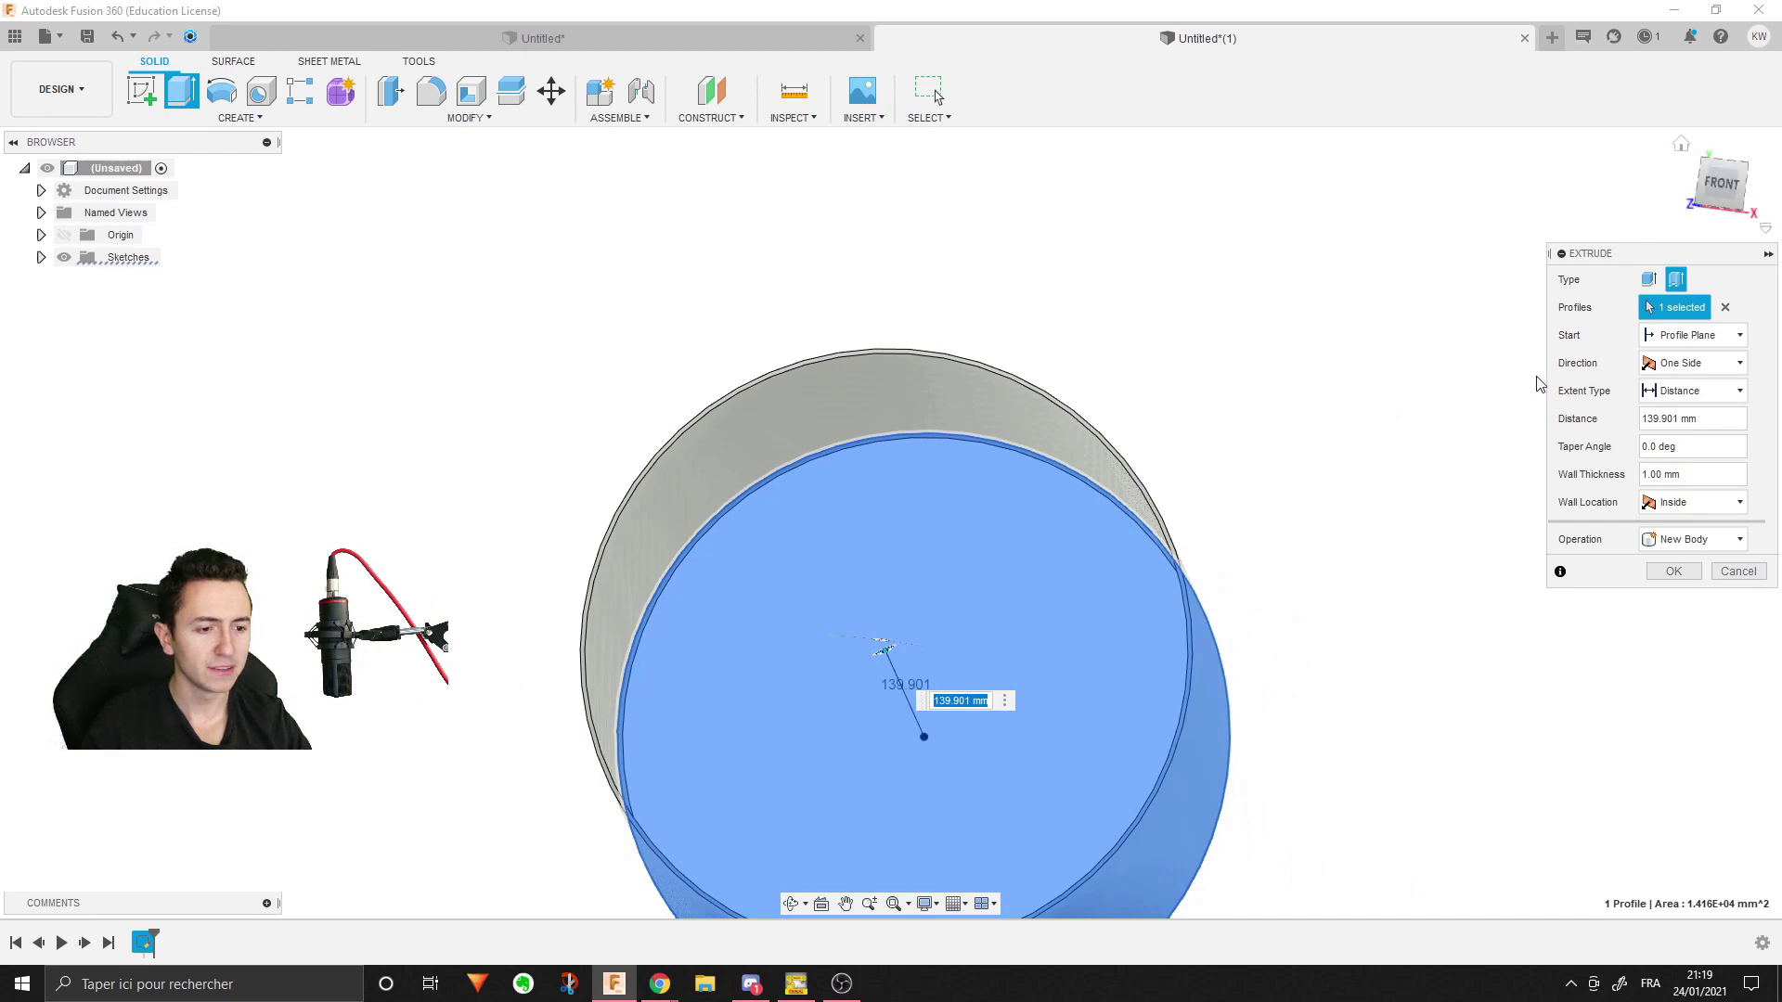
pyautogui.click(1704, 476)
pyautogui.write('5')
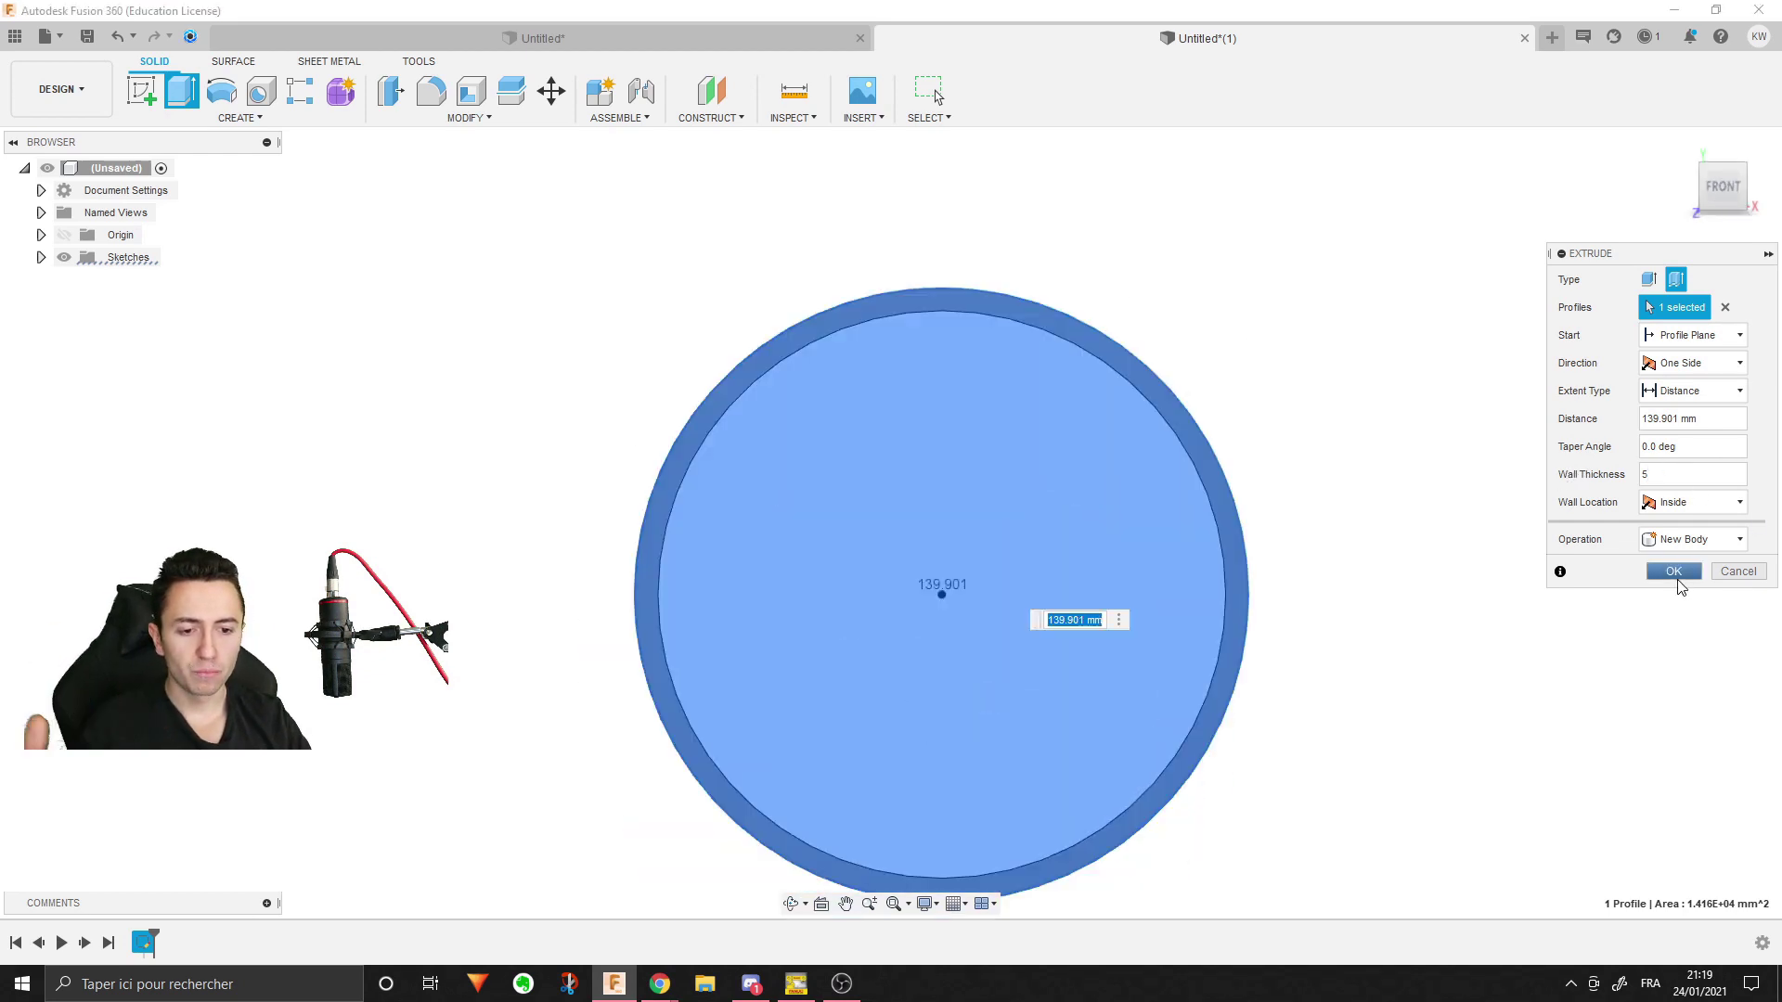
pyautogui.click(1676, 572)
# - Reopen the tube extrusion and switch Wall Location to Outside, then Center, then Inside
pyautogui.click(41, 257)
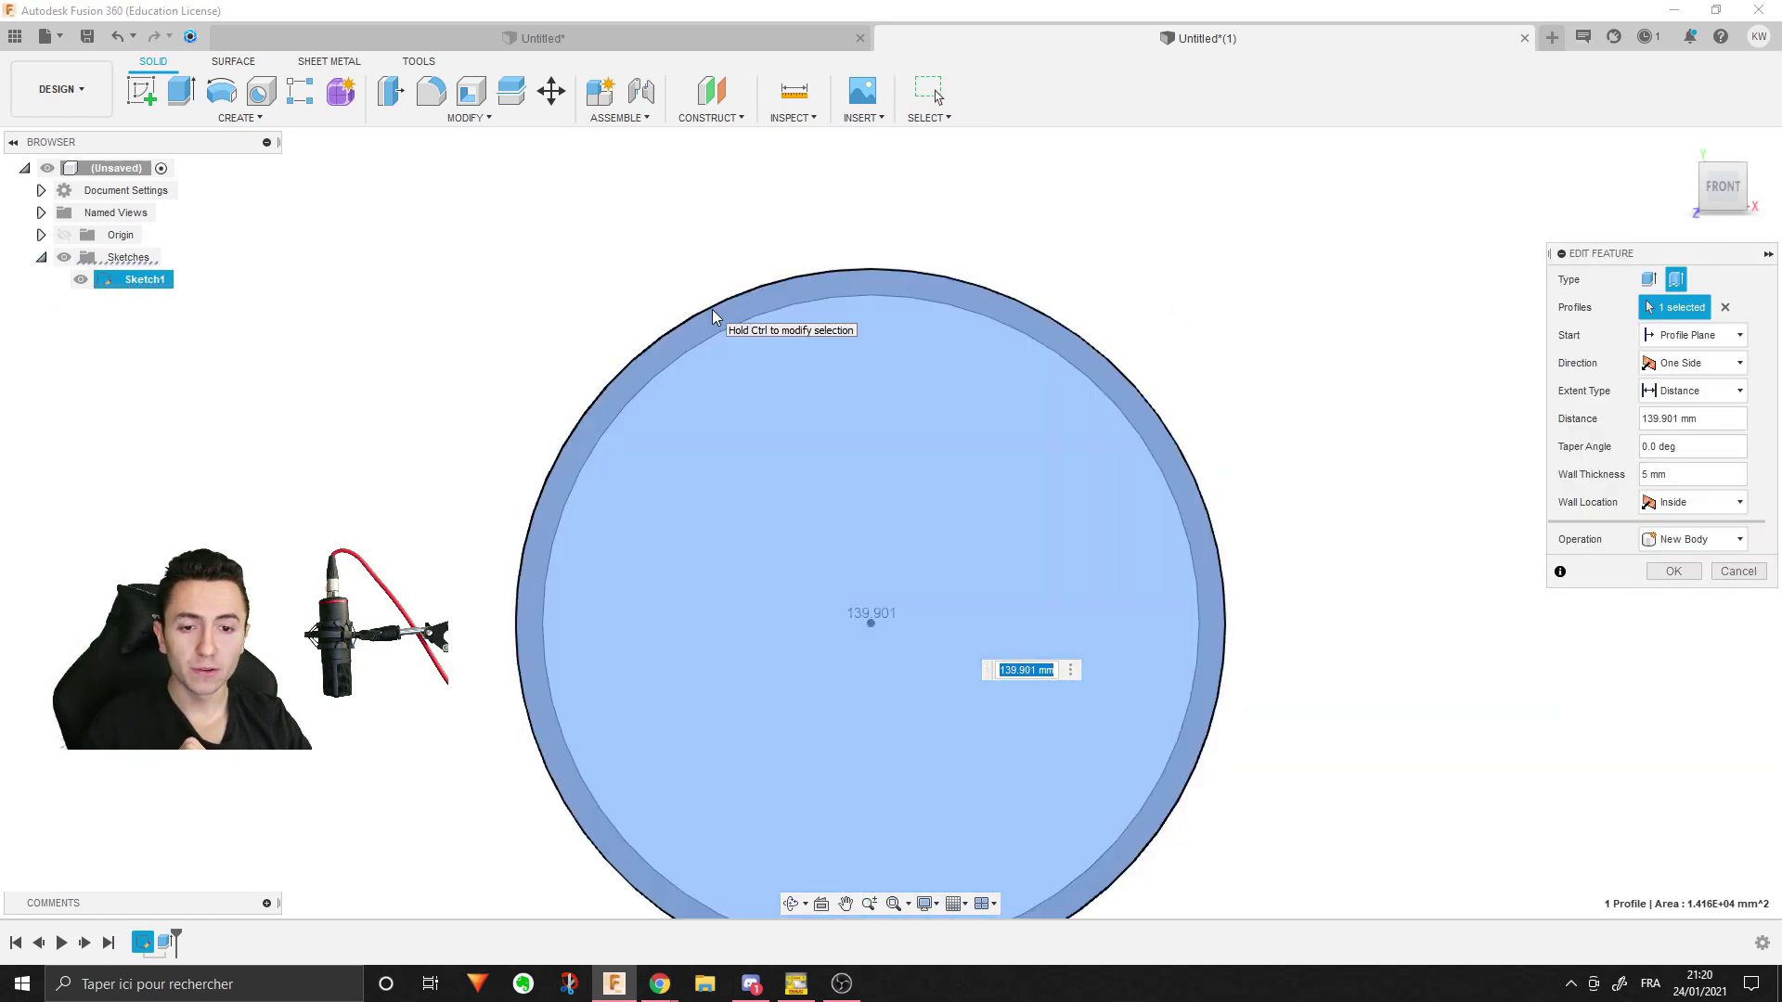
pyautogui.scroll(-2, 460, 464)
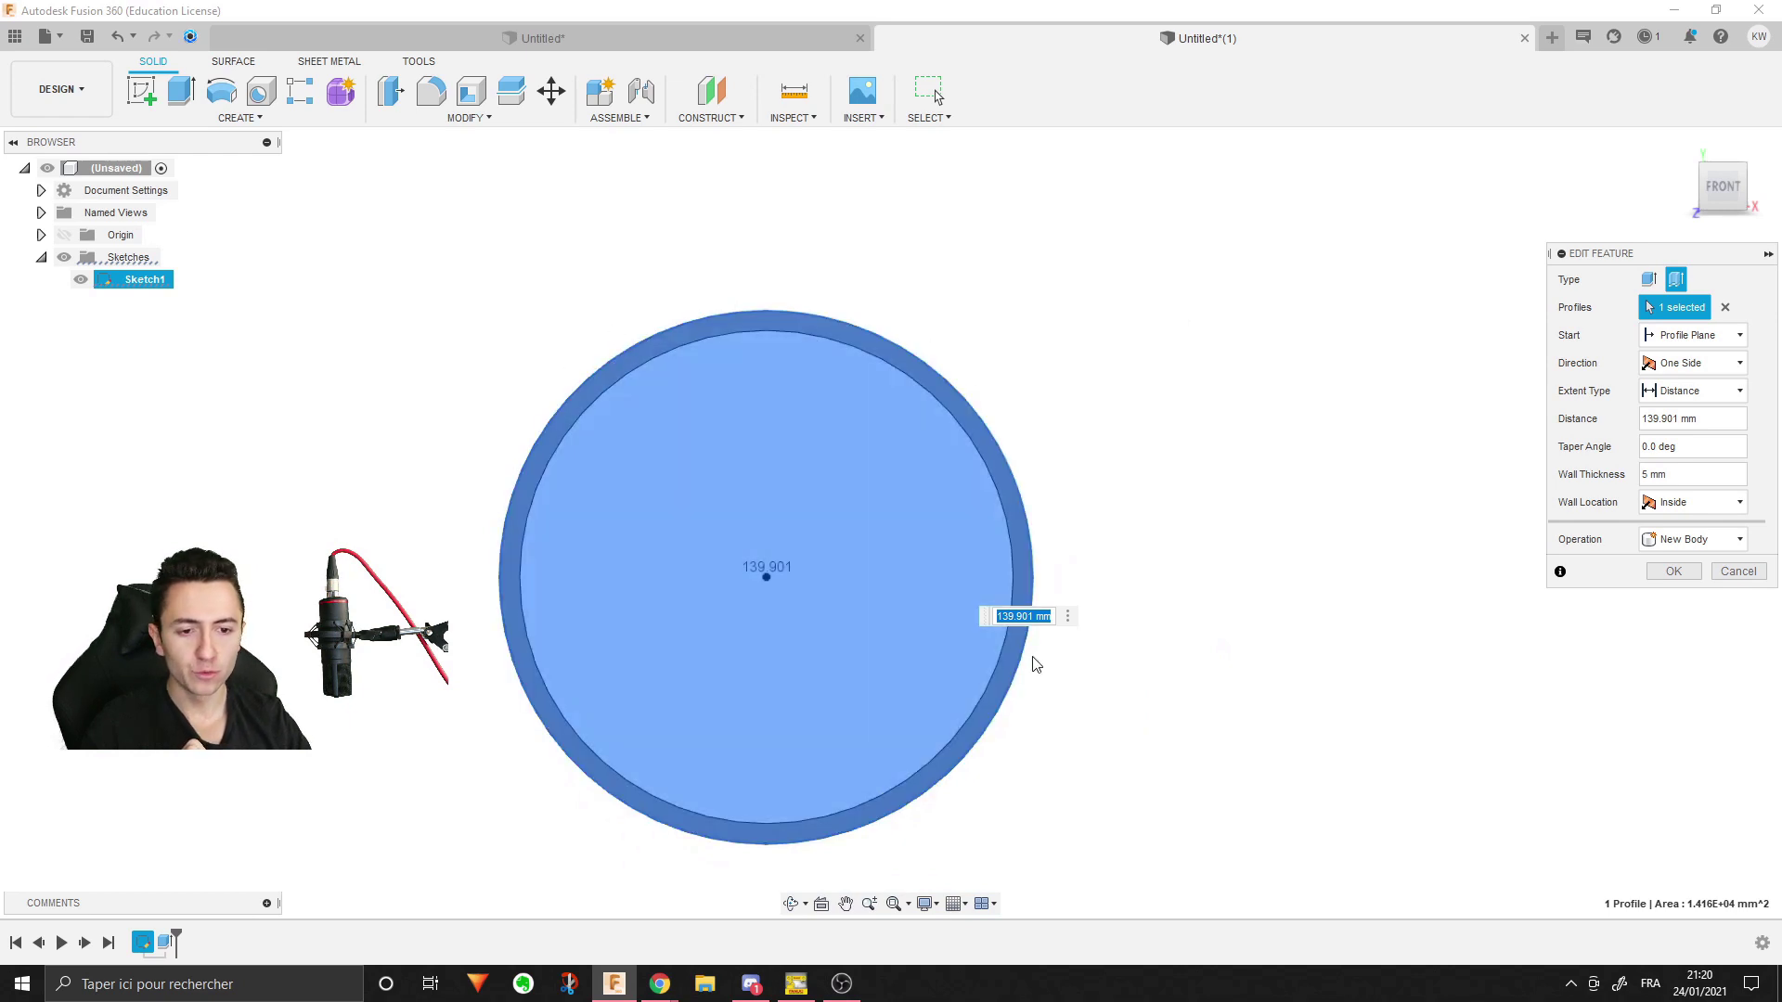
pyautogui.moveTo(1098, 517); pyautogui.dragTo(1195, 525, button='middle')
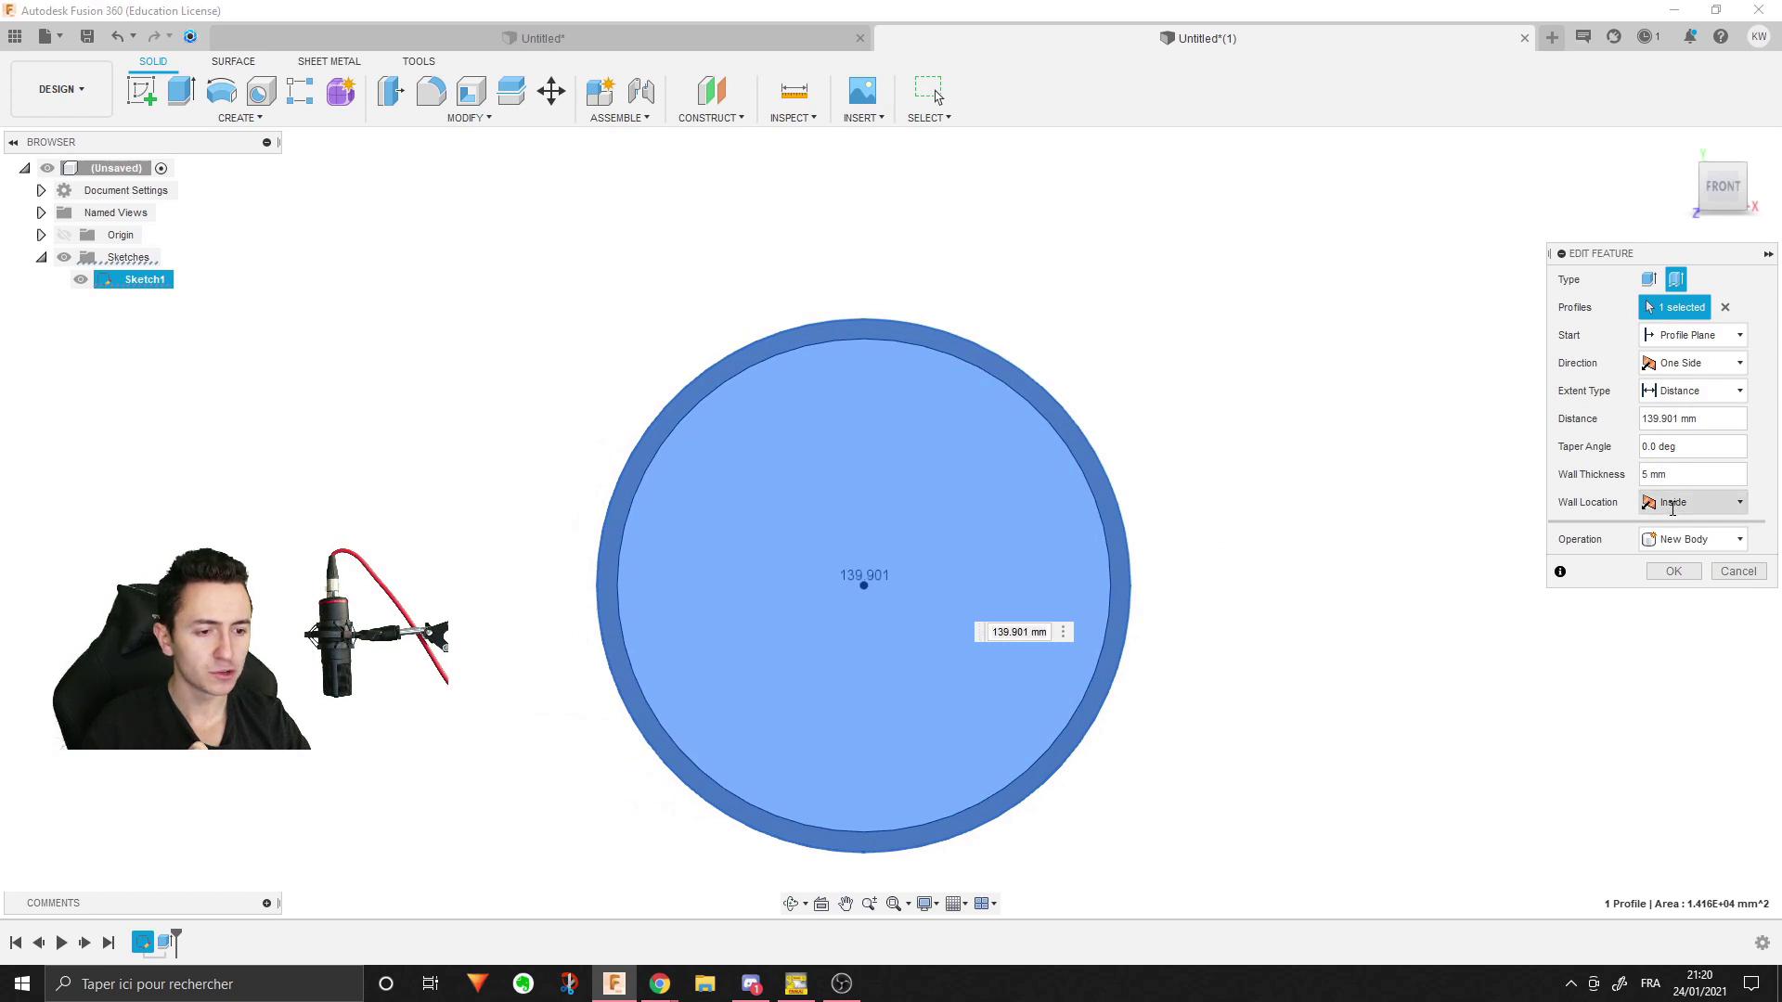
pyautogui.click(1670, 502)
pyautogui.click(1678, 548)
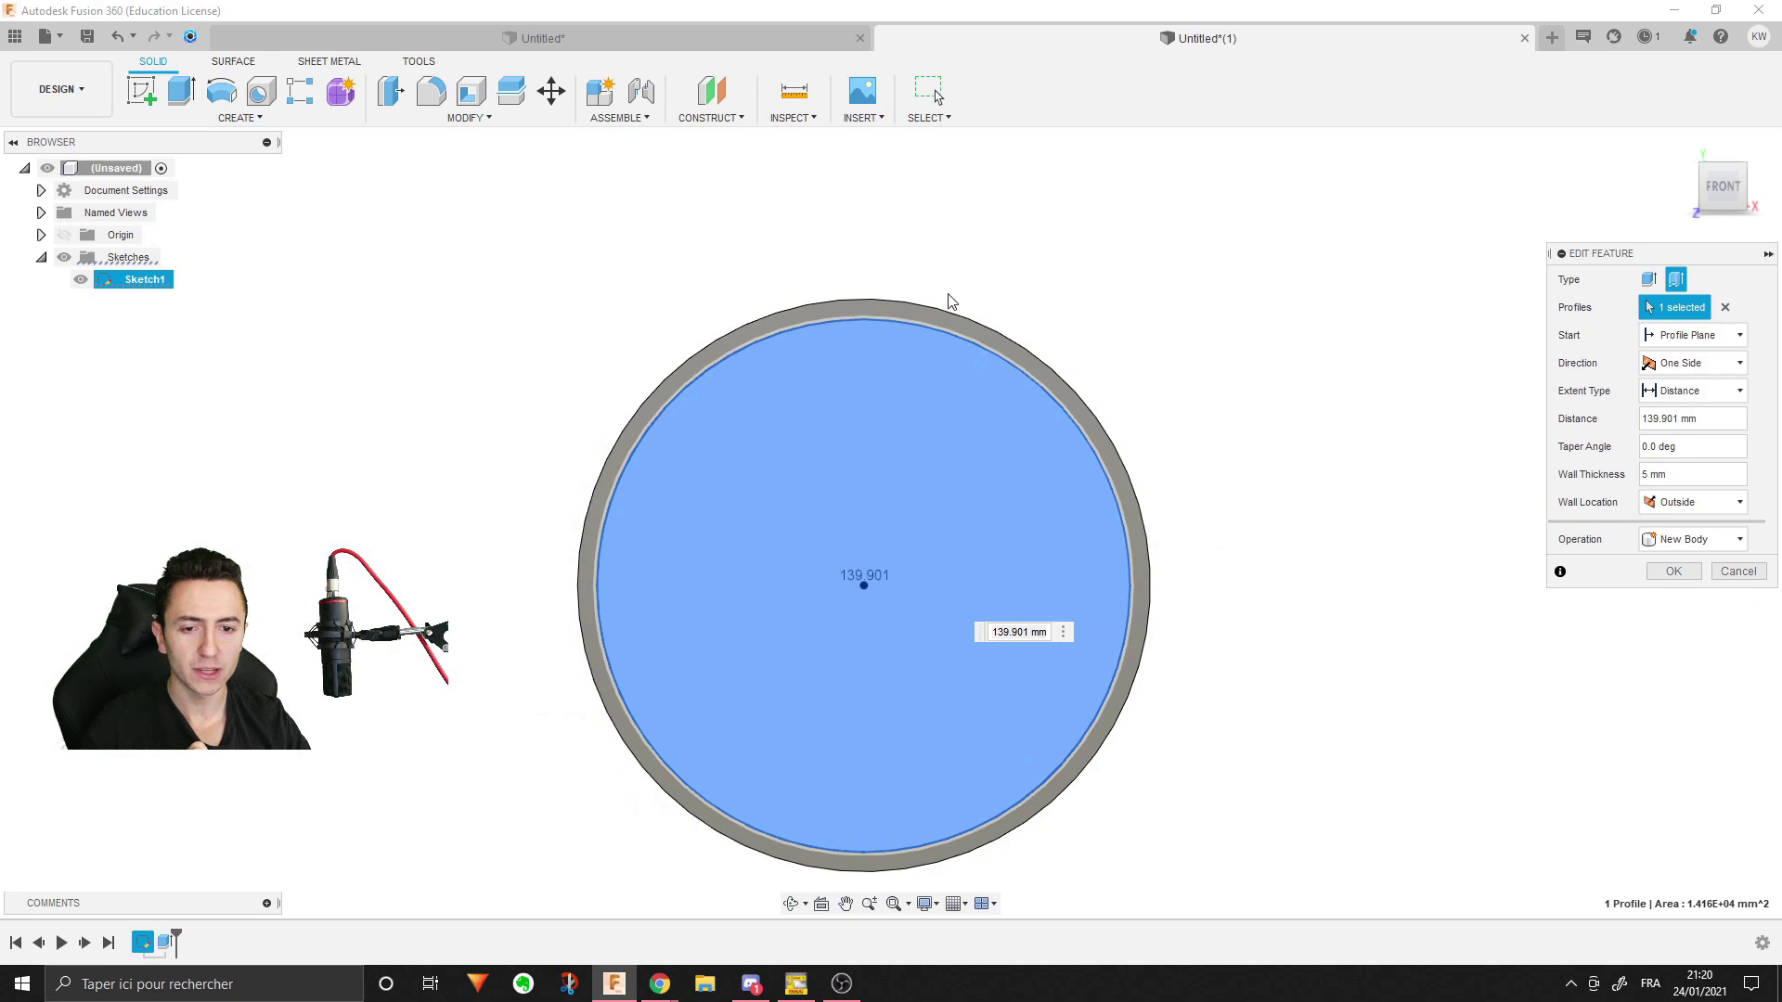
pyautogui.click(1694, 502)
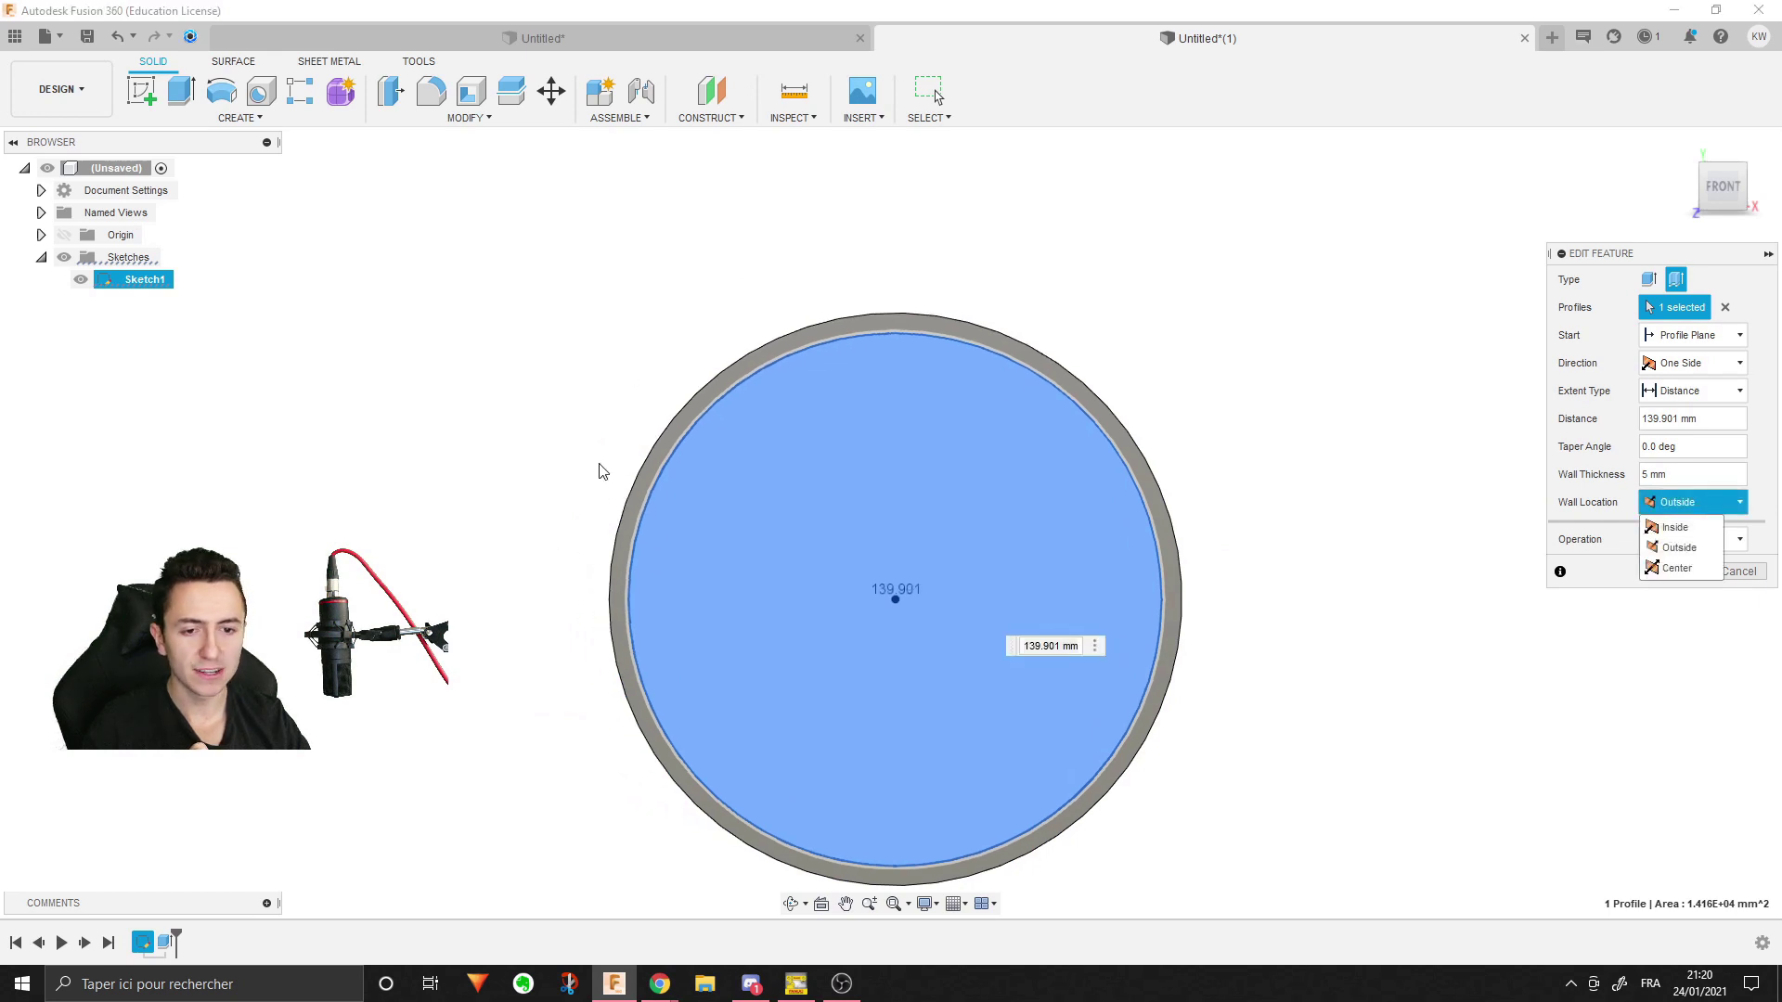
pyautogui.click(1677, 568)
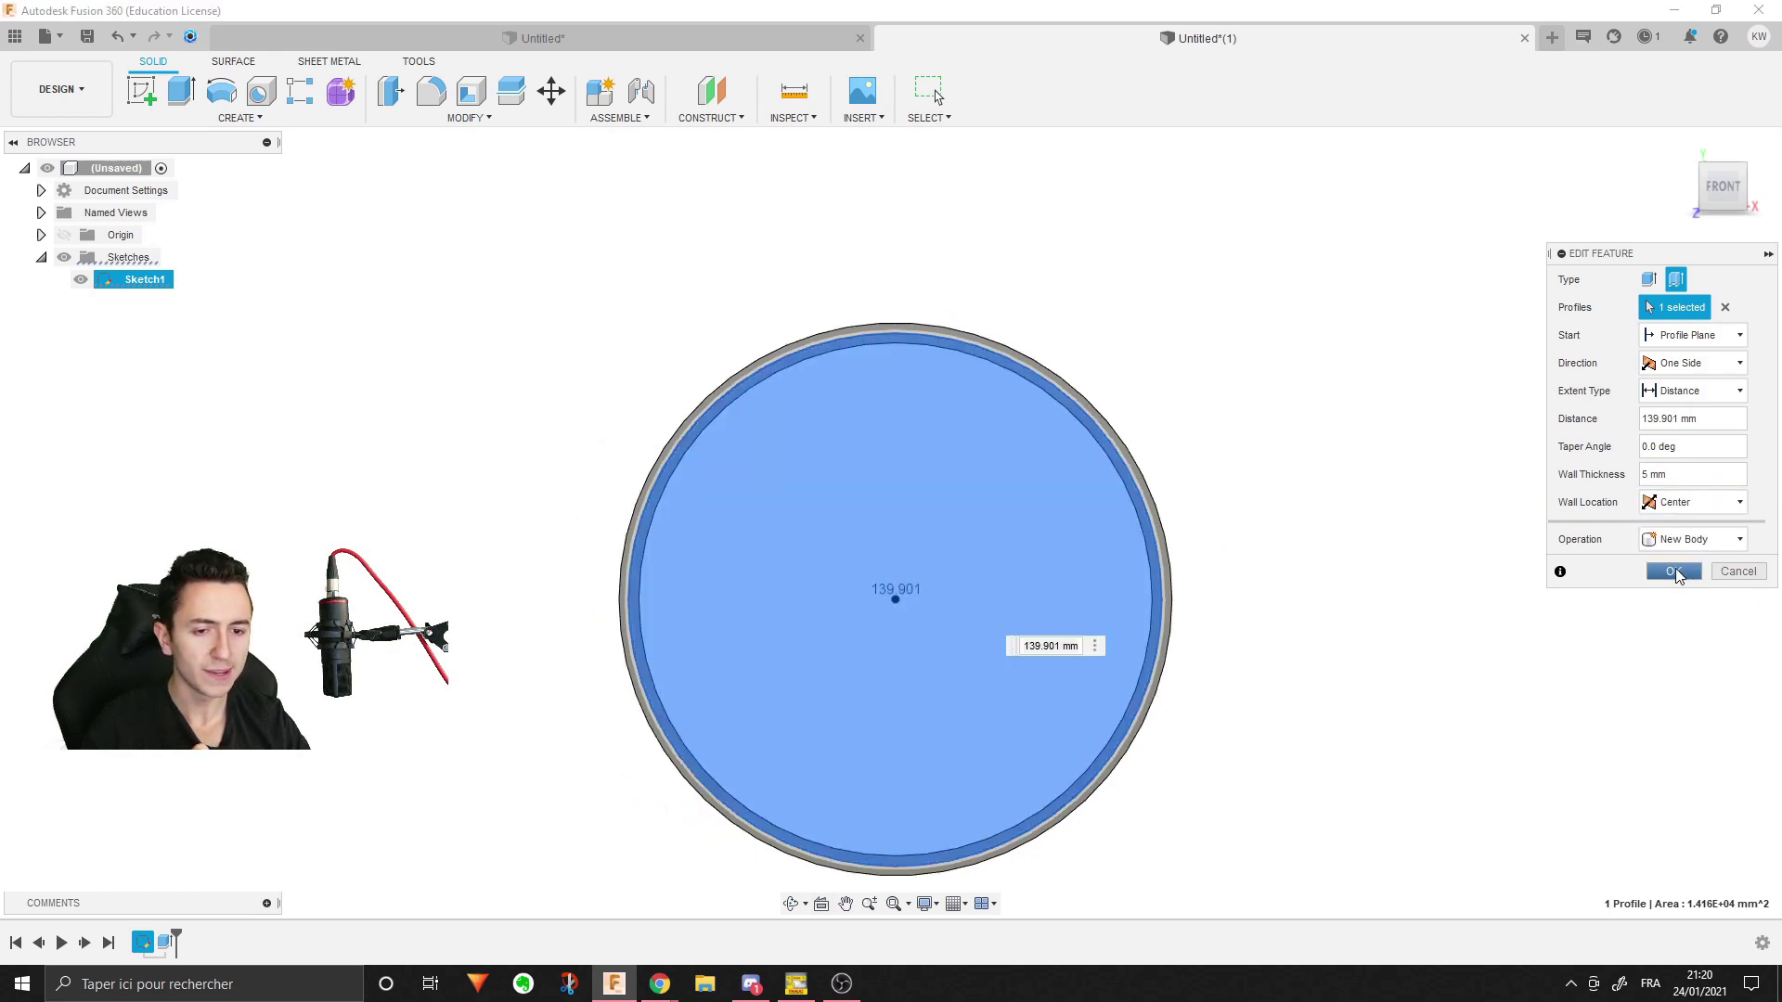
pyautogui.click(1702, 503)
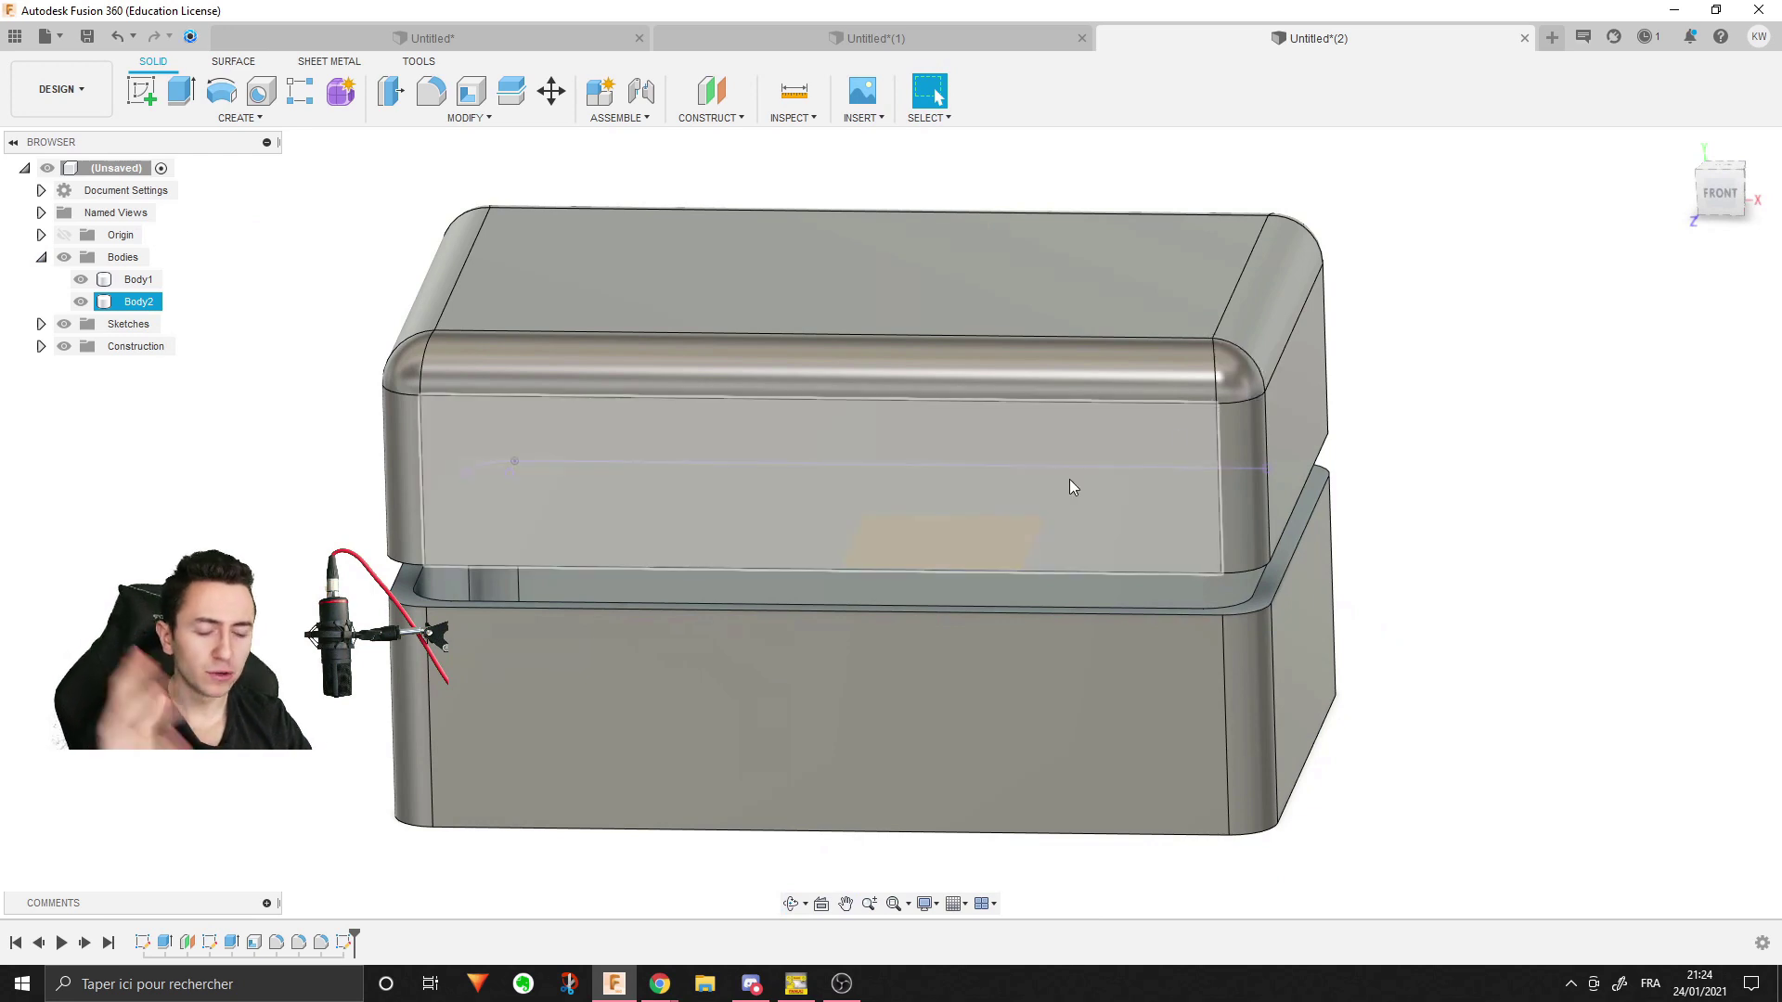
# - Hide the upper lid body (Body2), leaving only the open thin-walled base box visible
pyautogui.click(1430, 427)
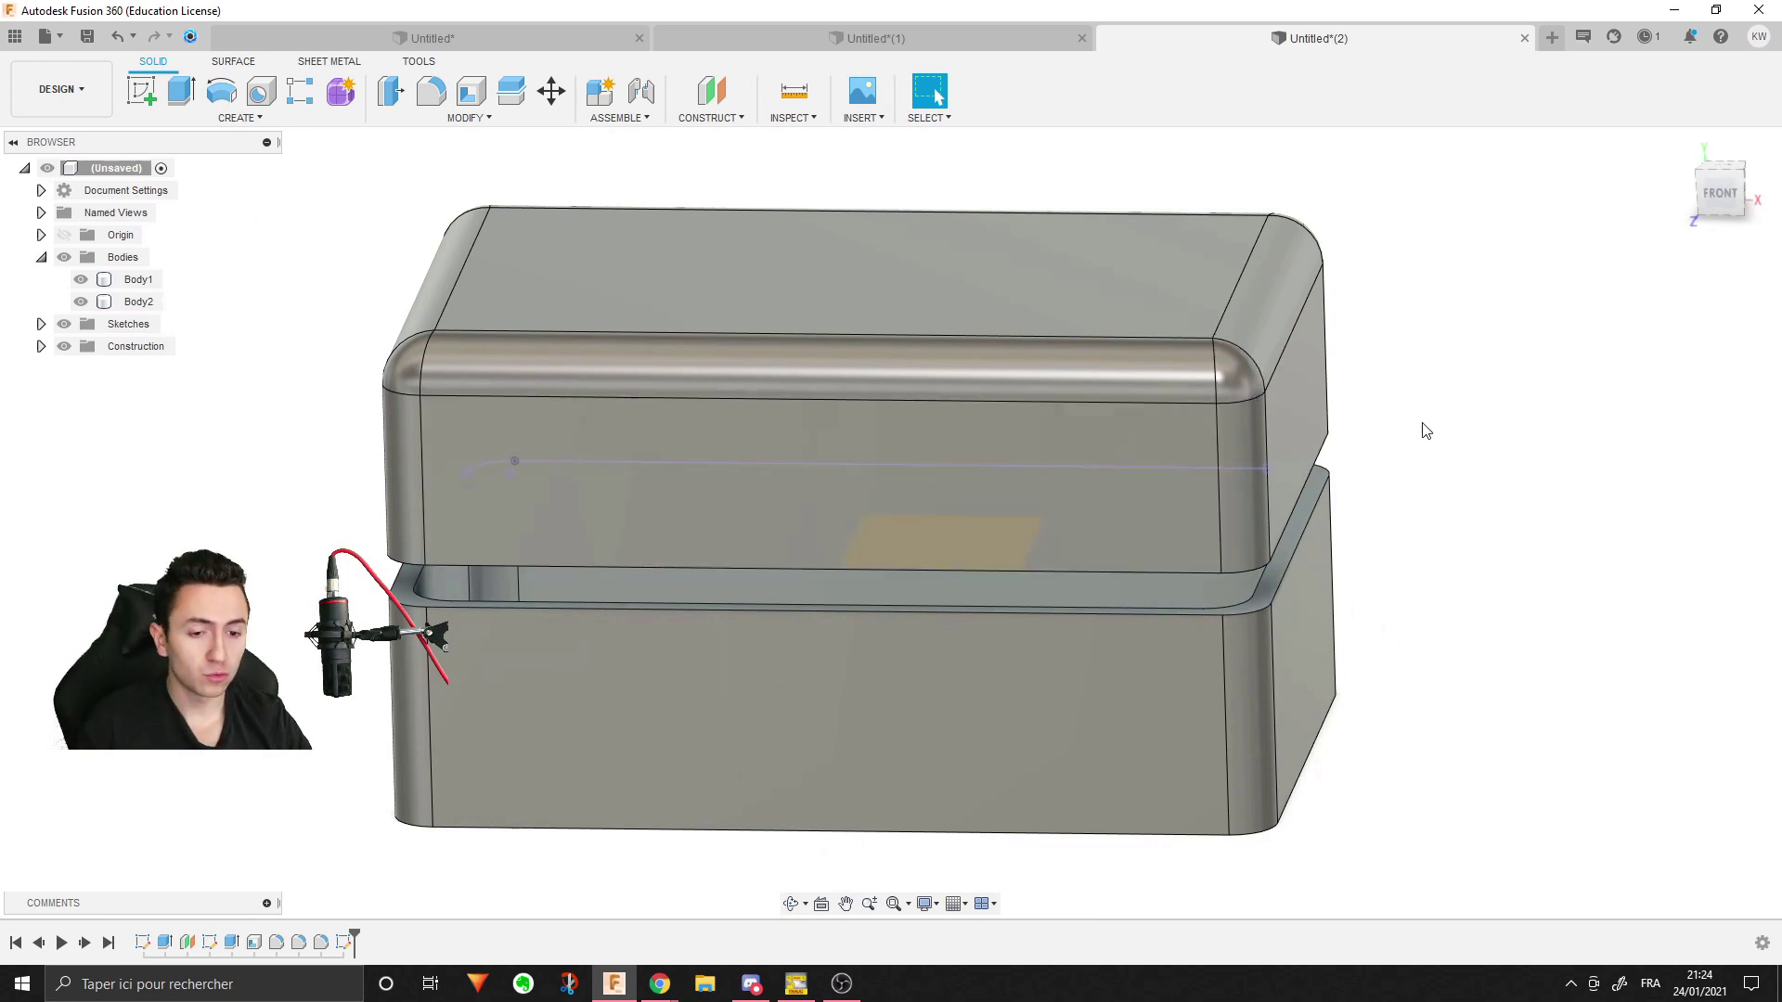
pyautogui.click(459, 527)
pyautogui.scroll(3, 459, 527)
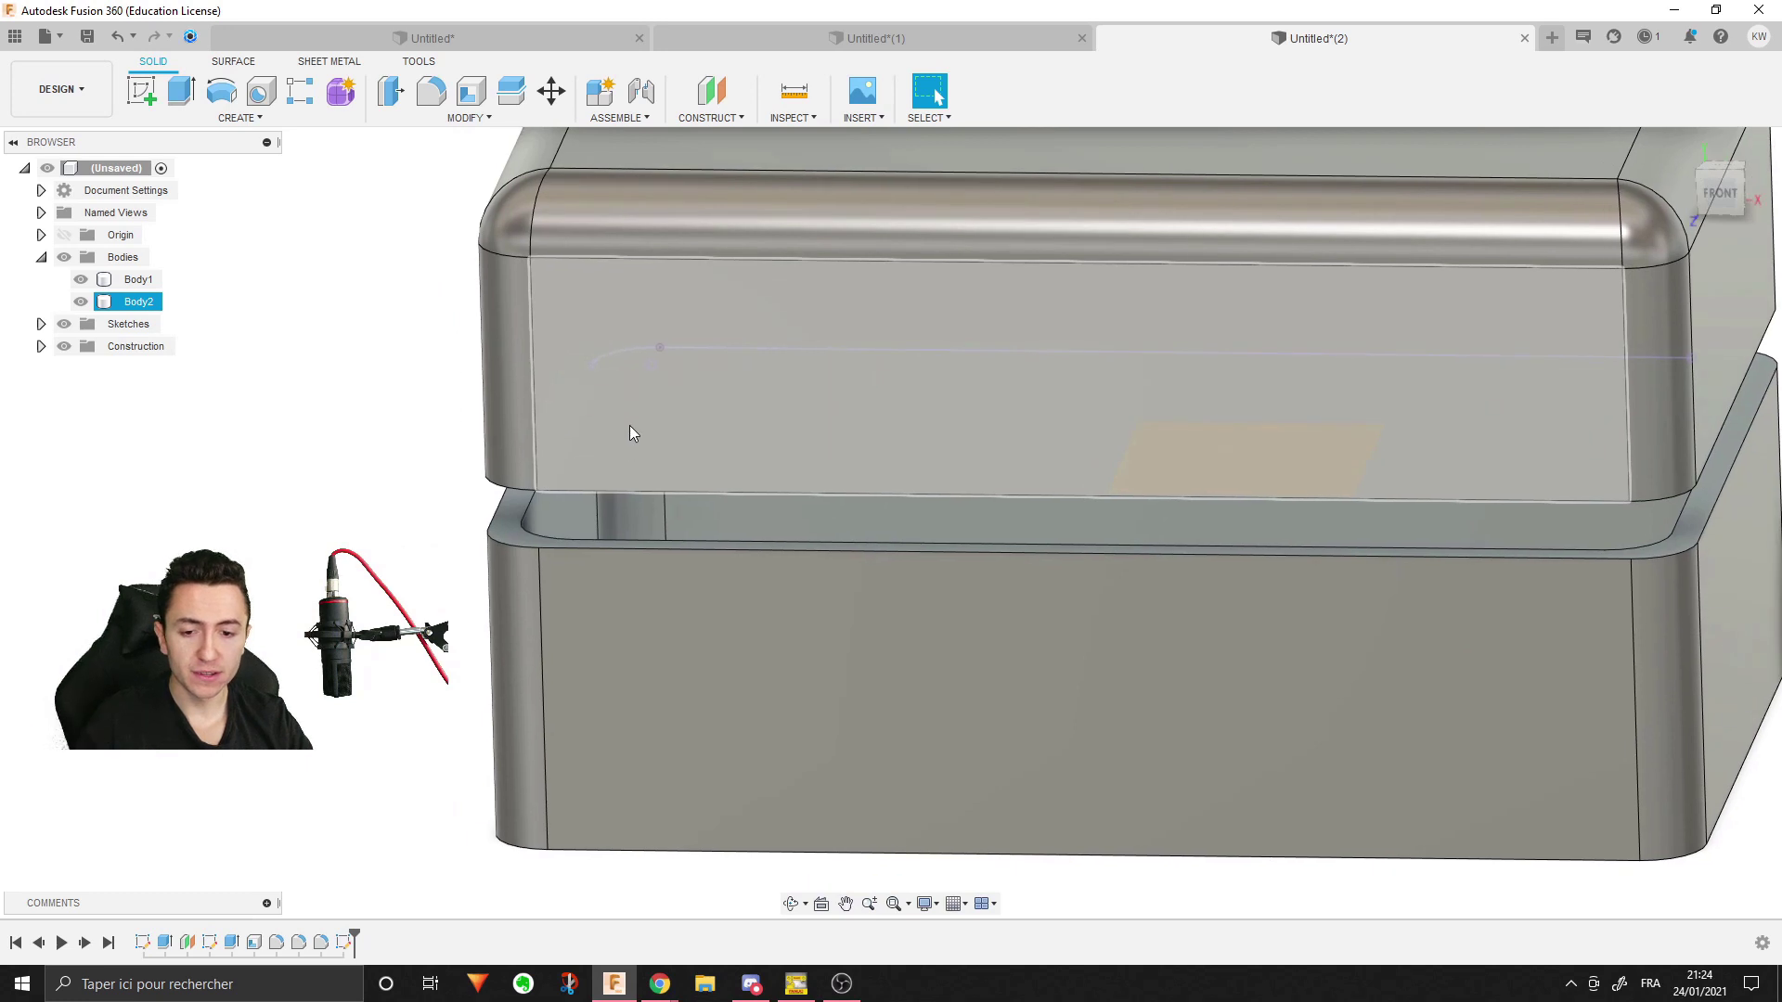
pyautogui.click(1719, 193)
pyautogui.scroll(5, 402, 340)
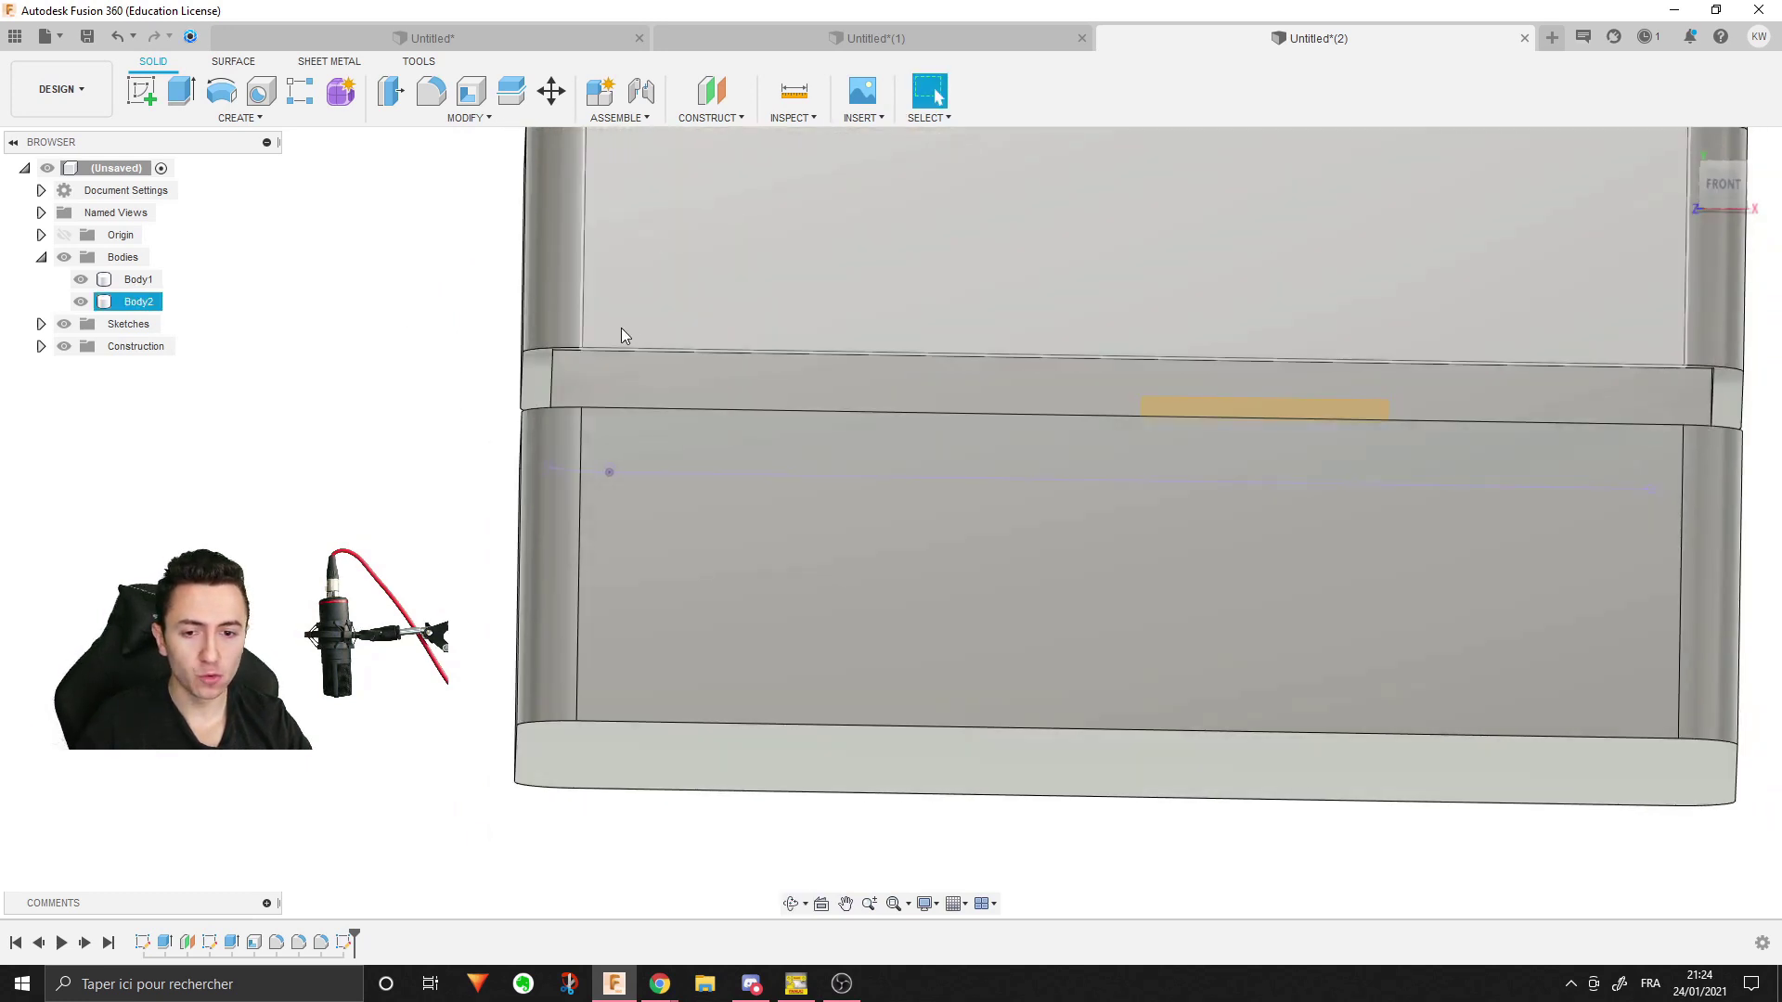
pyautogui.keyDown('shift'); pyautogui.moveTo(621, 334); pyautogui.dragTo(544, 440, button='middle'); pyautogui.keyUp('shift')
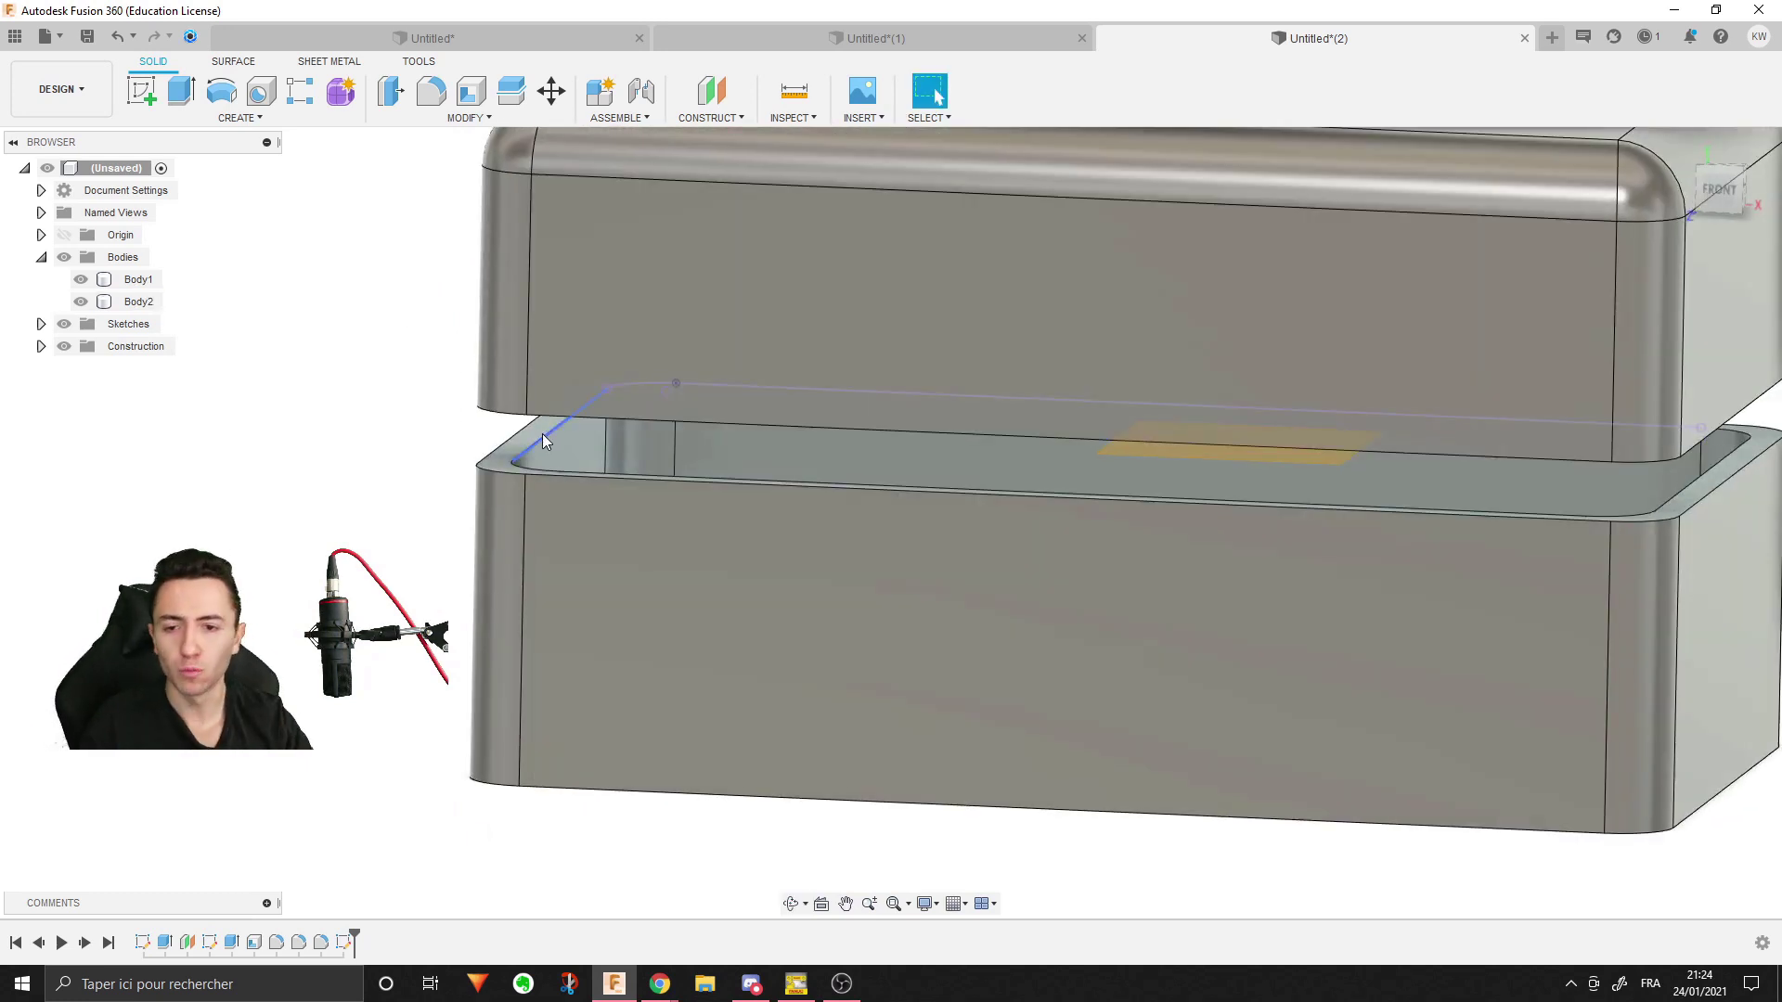
pyautogui.keyDown('shift'); pyautogui.moveTo(488, 331); pyautogui.dragTo(254, 298, button='middle'); pyautogui.keyUp('shift')
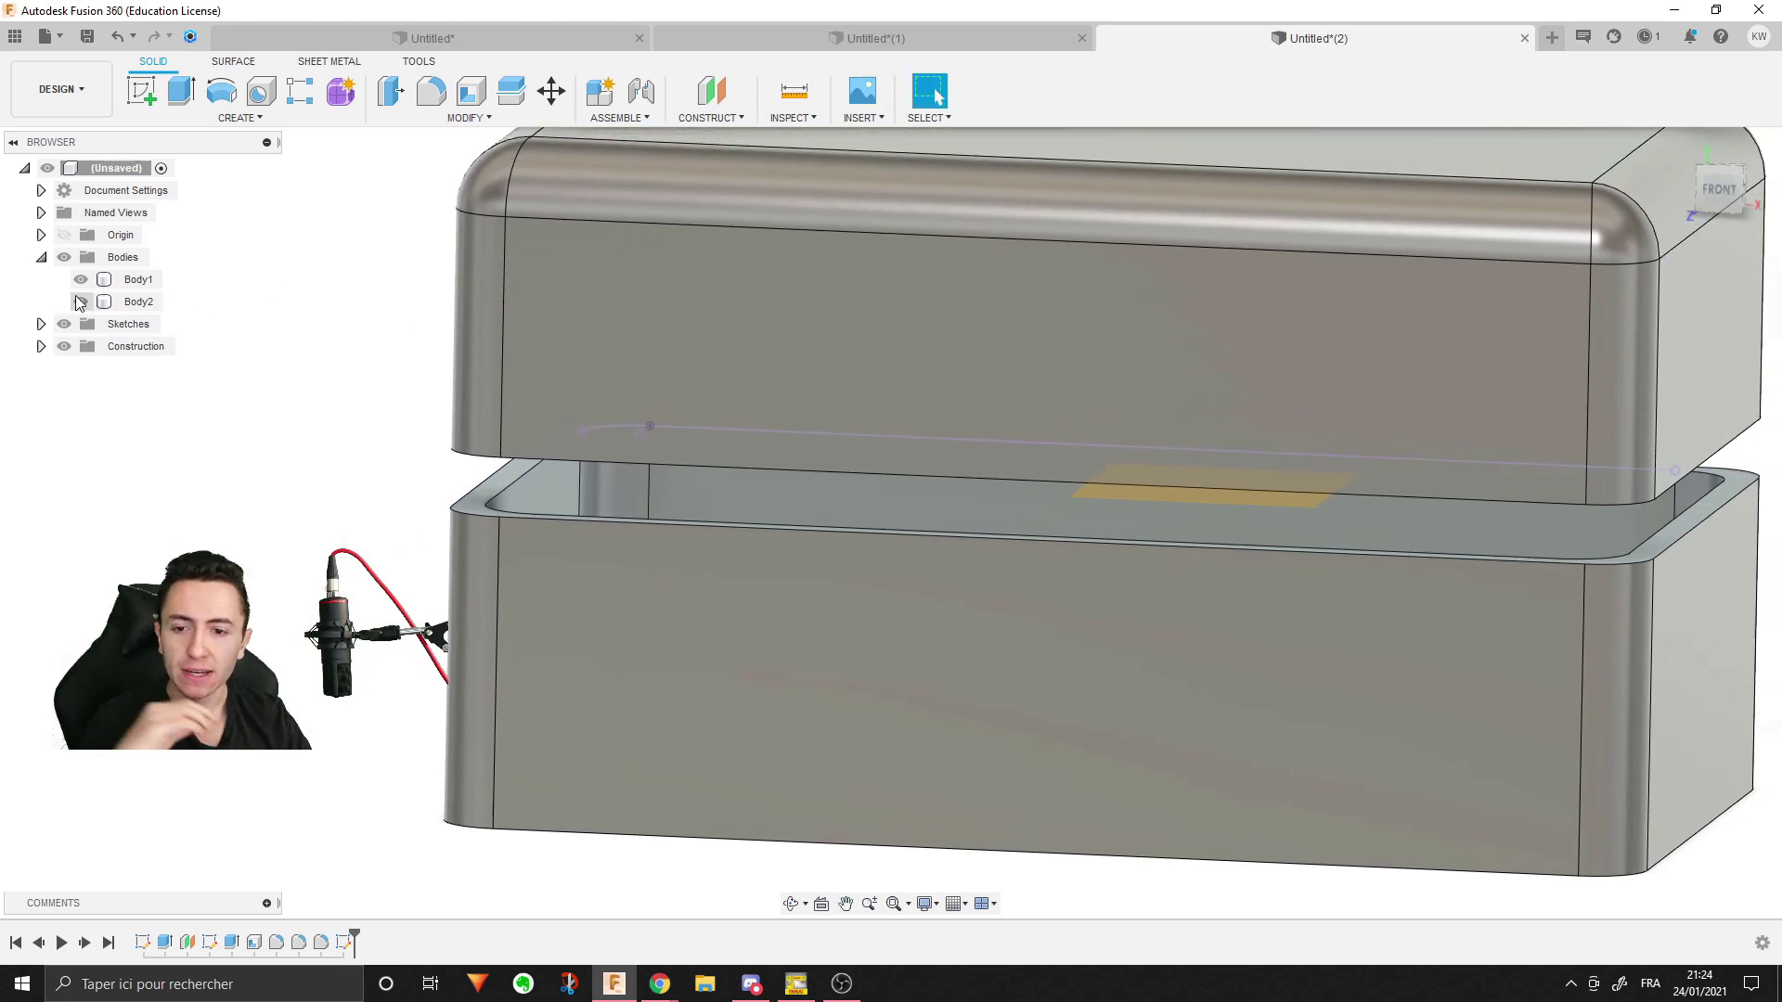
pyautogui.click(616, 302)
pyautogui.press('v')
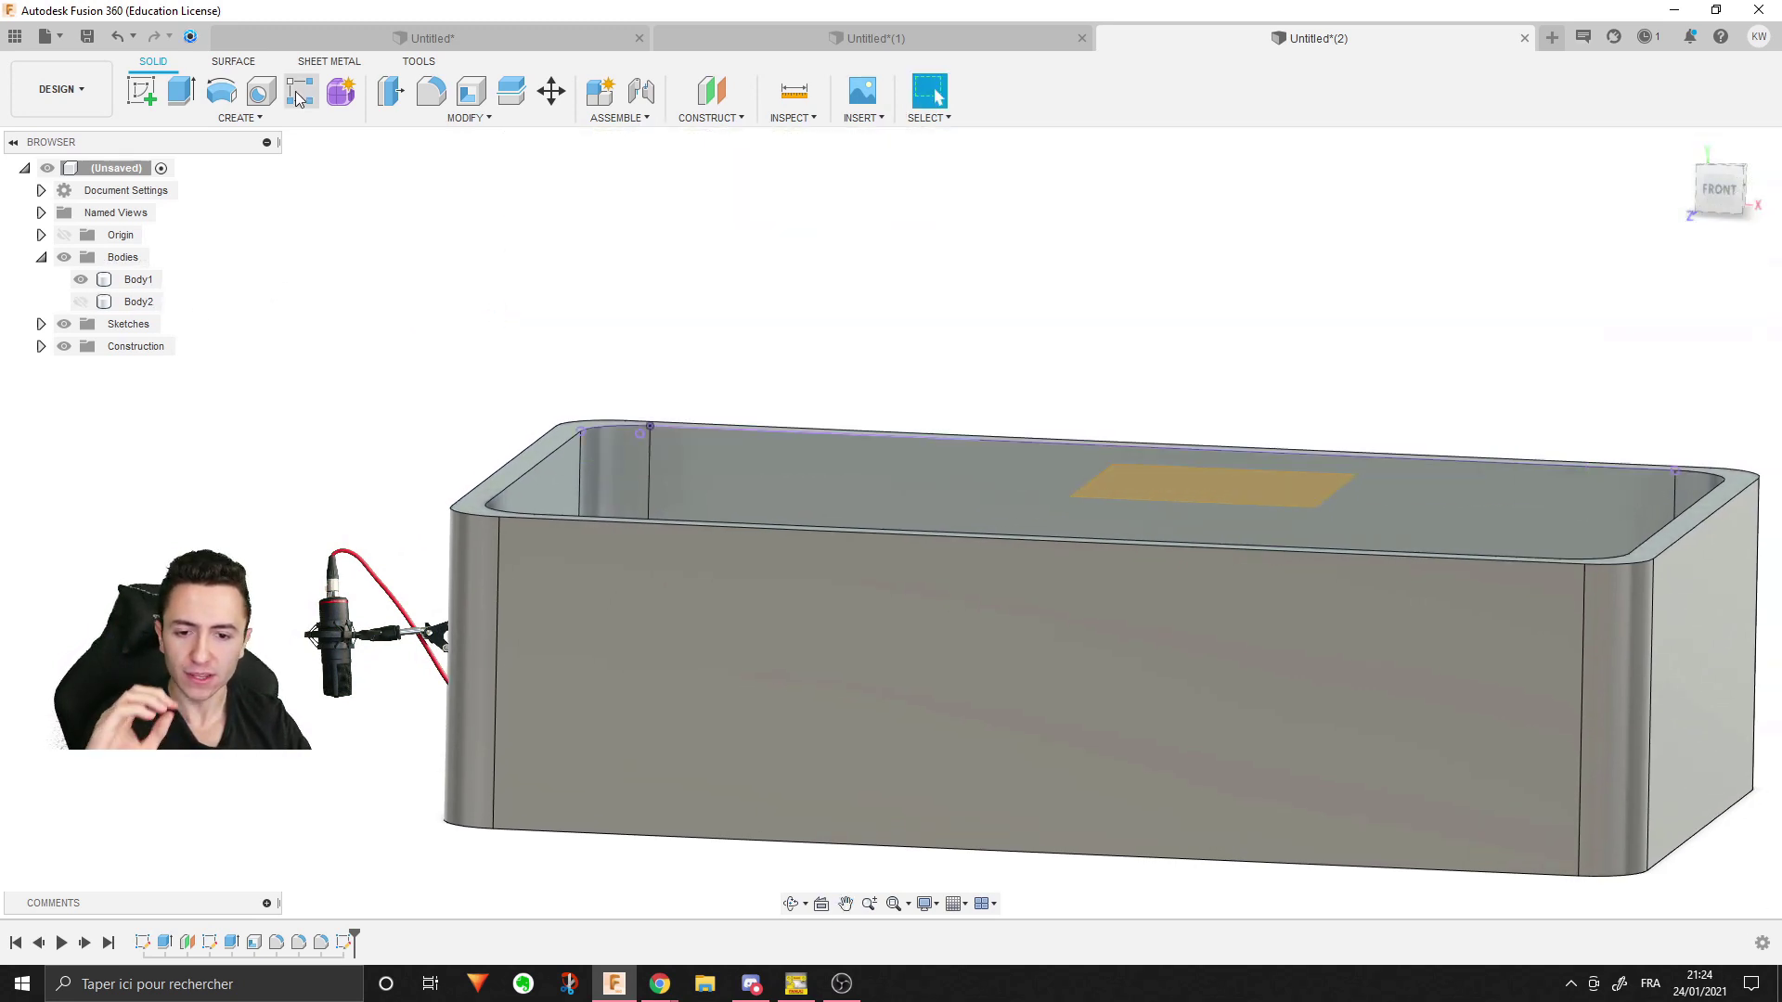
# - Thin-extrude the box's rim profile 6.888 mm with a 1 mm centred wall, joined to the box
pyautogui.click(173, 96)
pyautogui.click(716, 476)
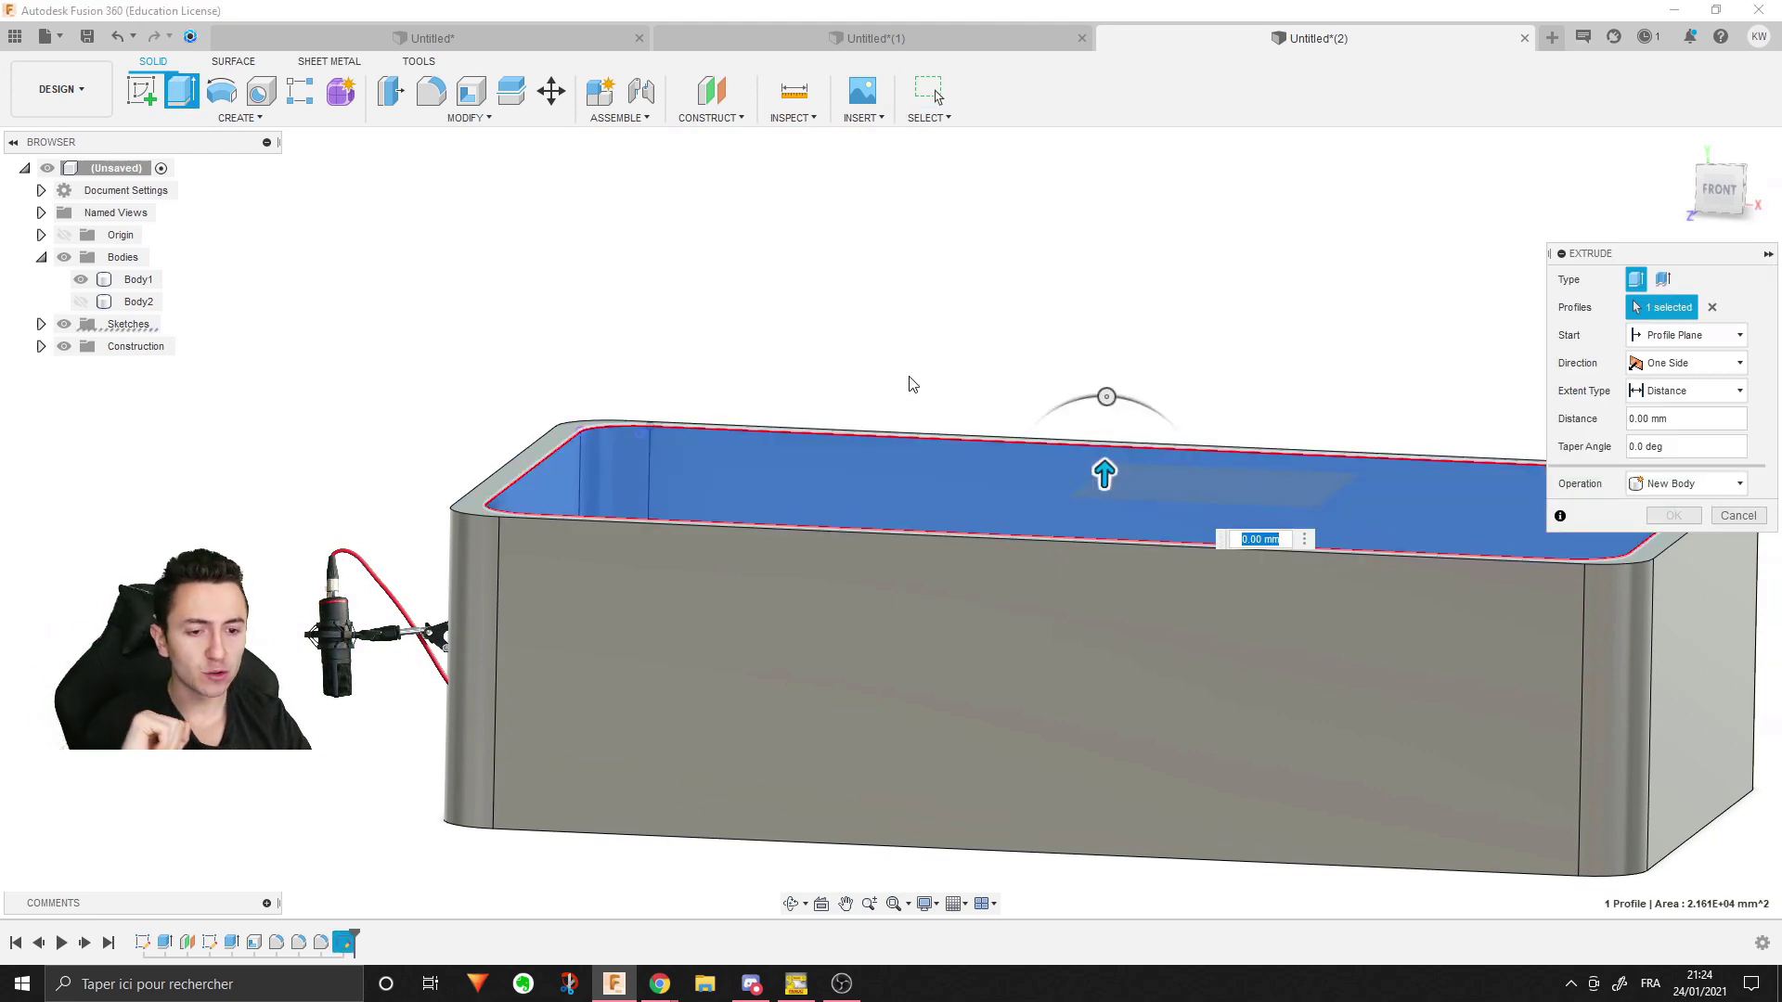
pyautogui.click(1659, 278)
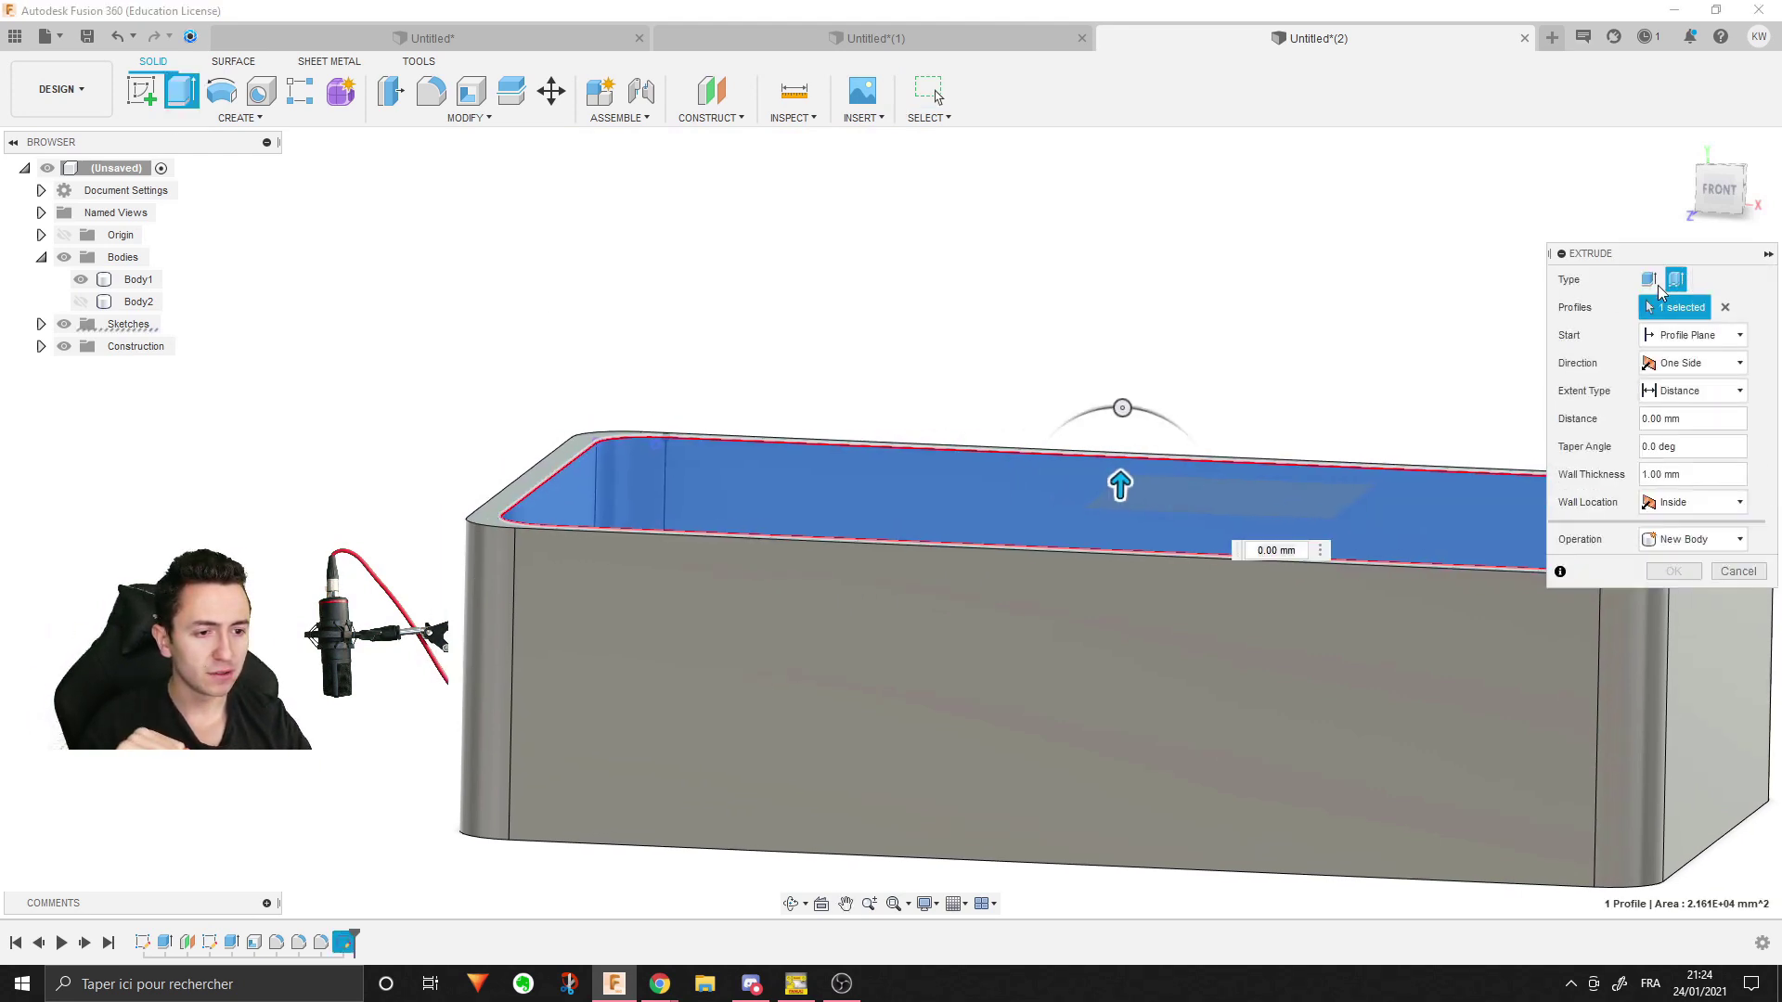
pyautogui.moveTo(1121, 483); pyautogui.dragTo(750, 418)
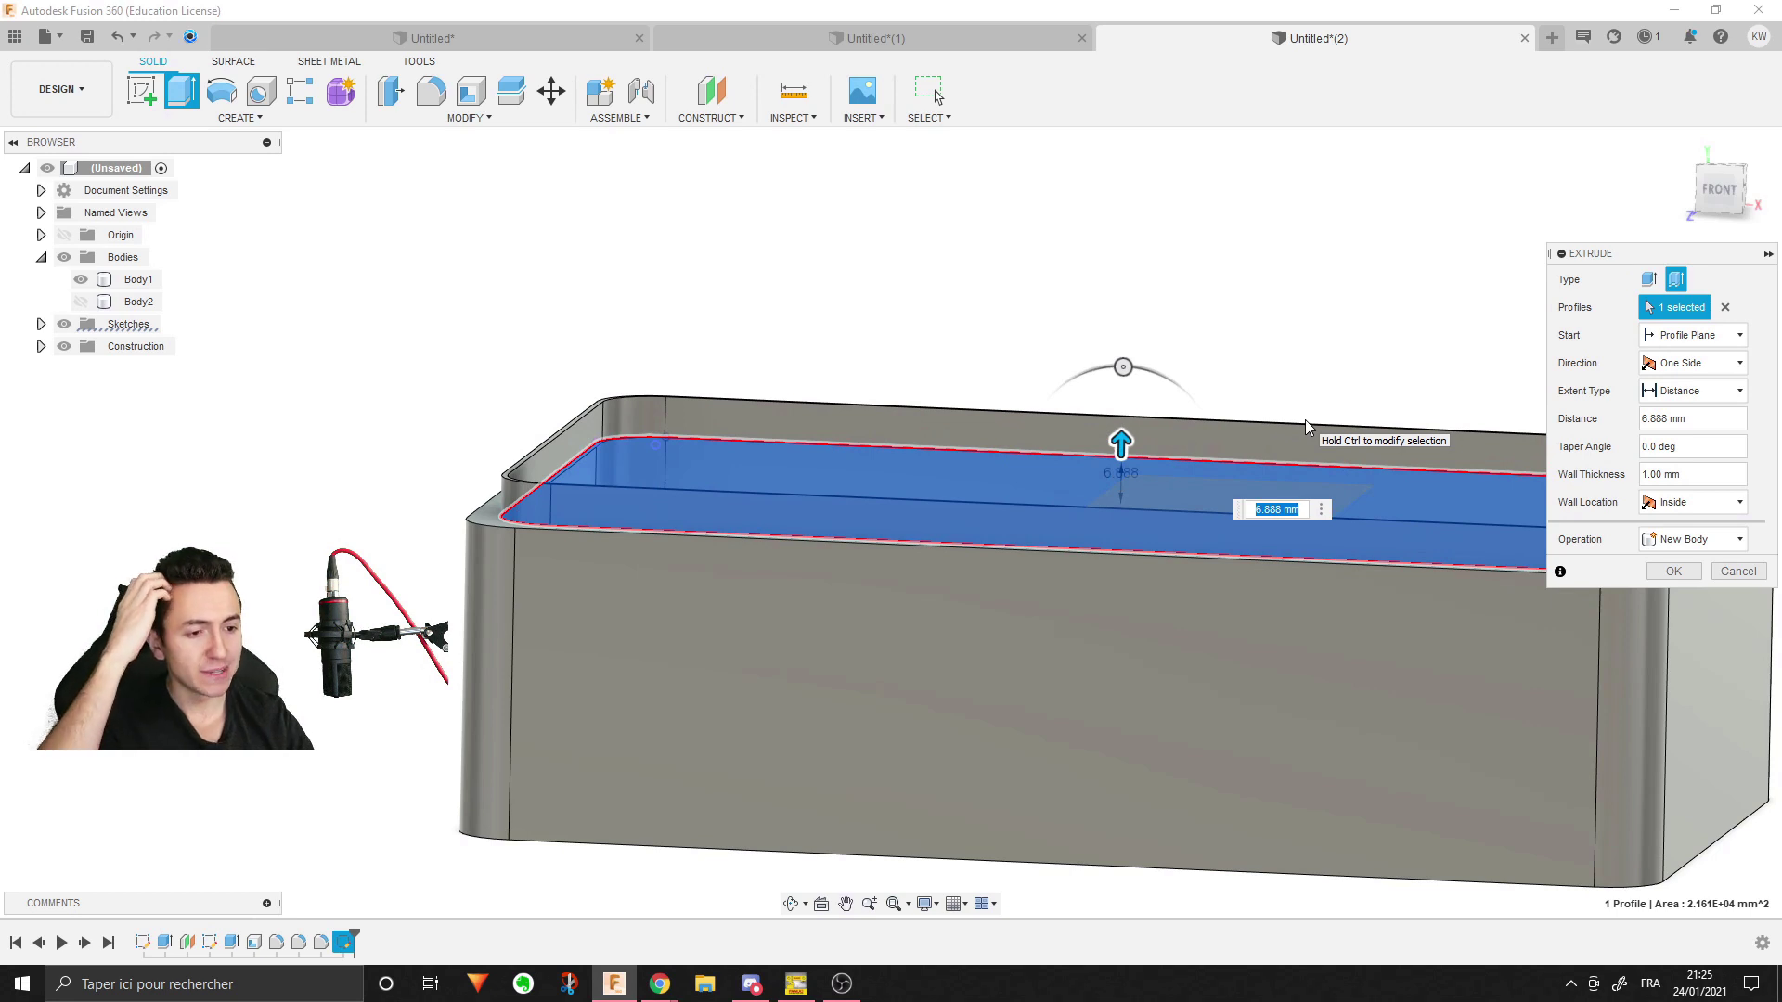
pyautogui.click(1650, 504)
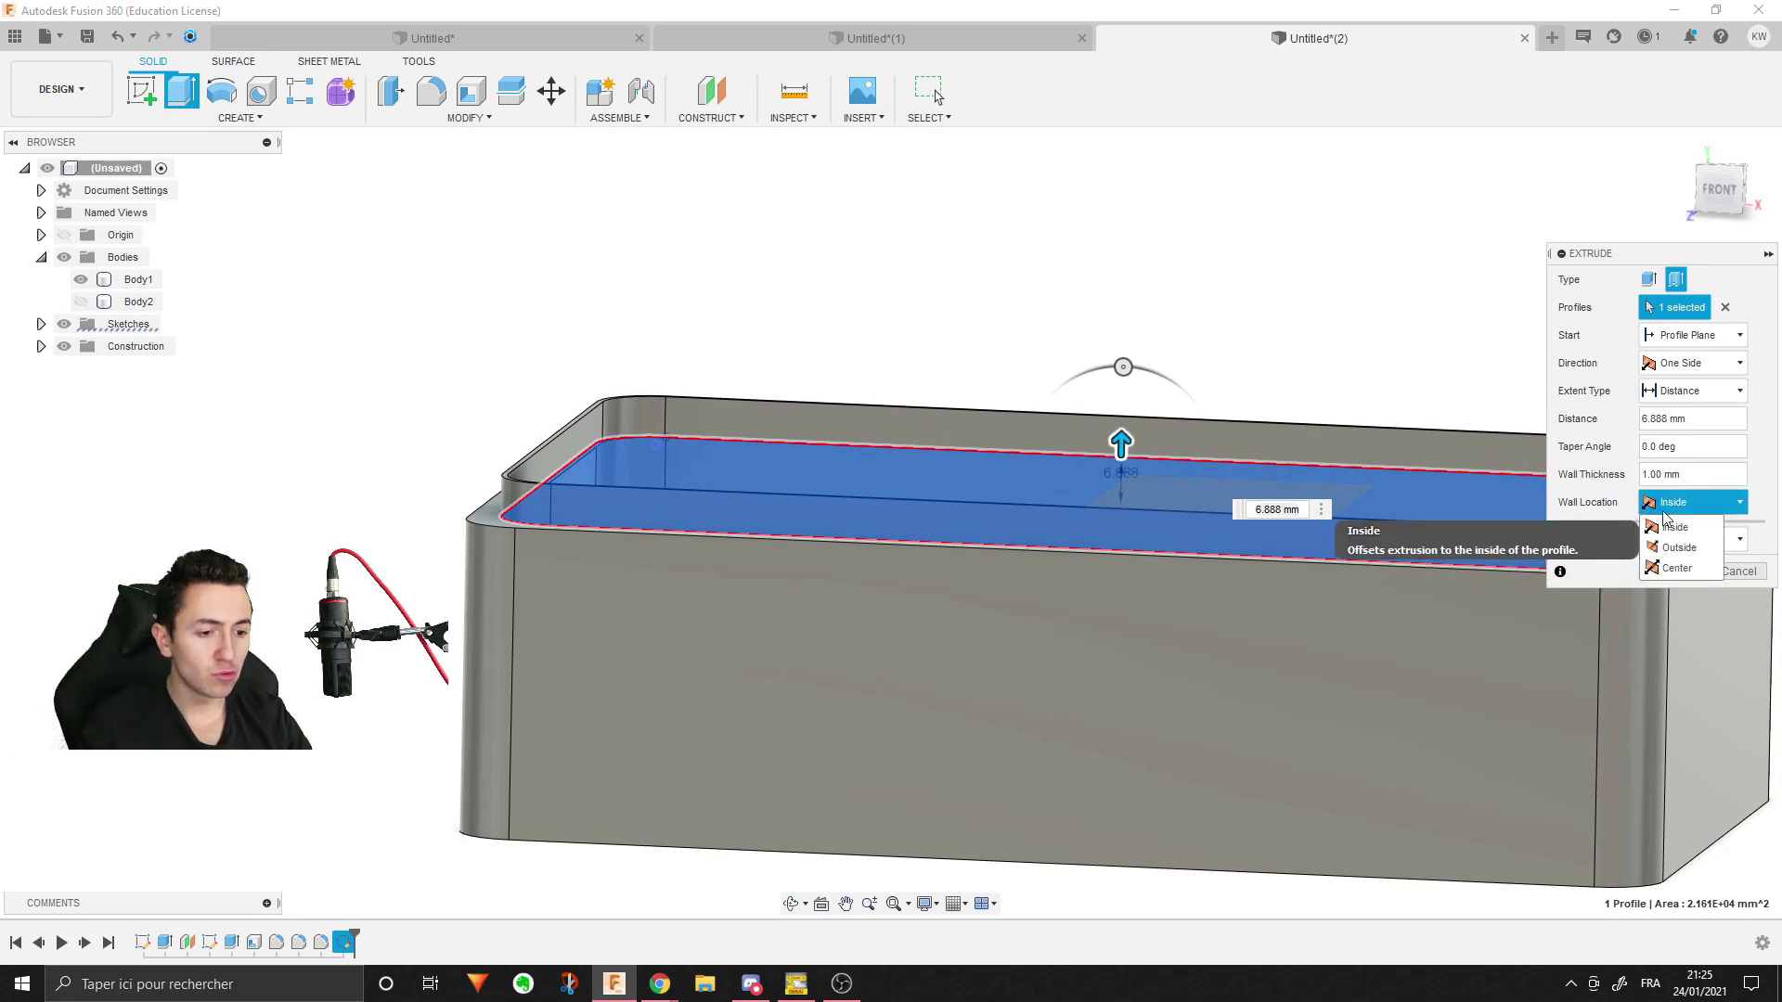
pyautogui.click(1679, 547)
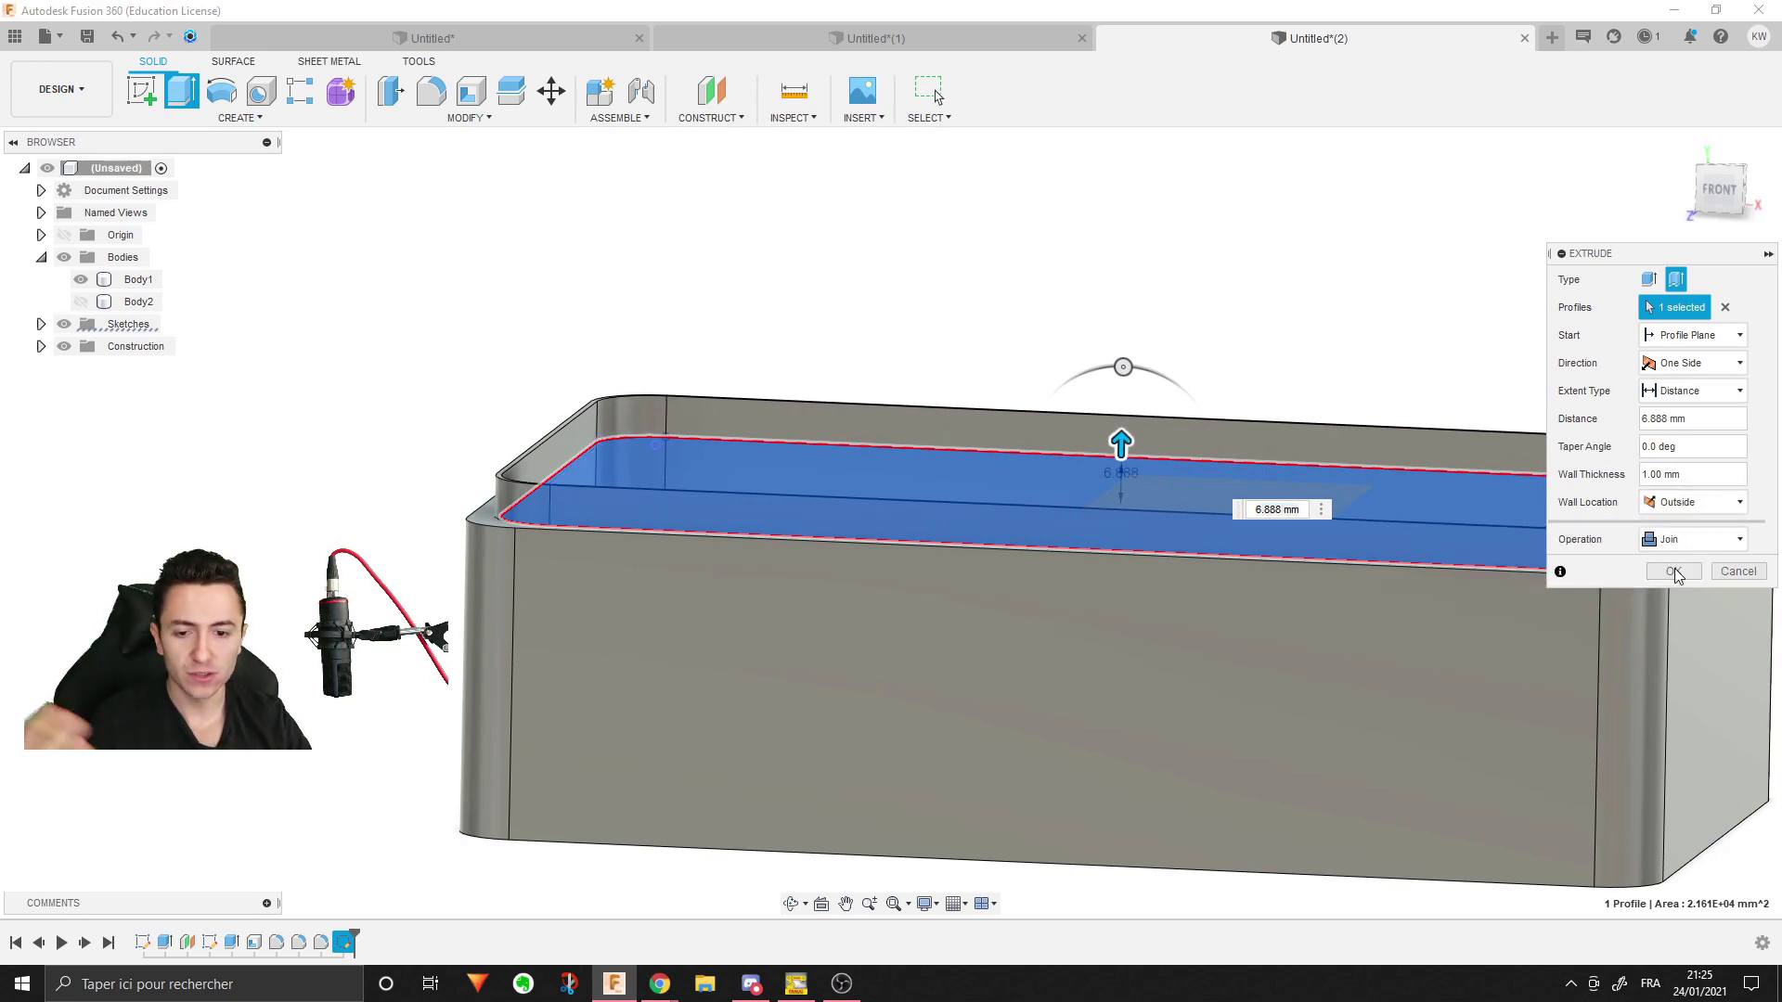
pyautogui.moveTo(955, 386)
pyautogui.keyDown('shift'); pyautogui.mouseDown(button='middle')
pyautogui.moveTo(945, 426)
pyautogui.moveTo(613, 616)
pyautogui.mouseUp(button='middle'); pyautogui.keyUp('shift')
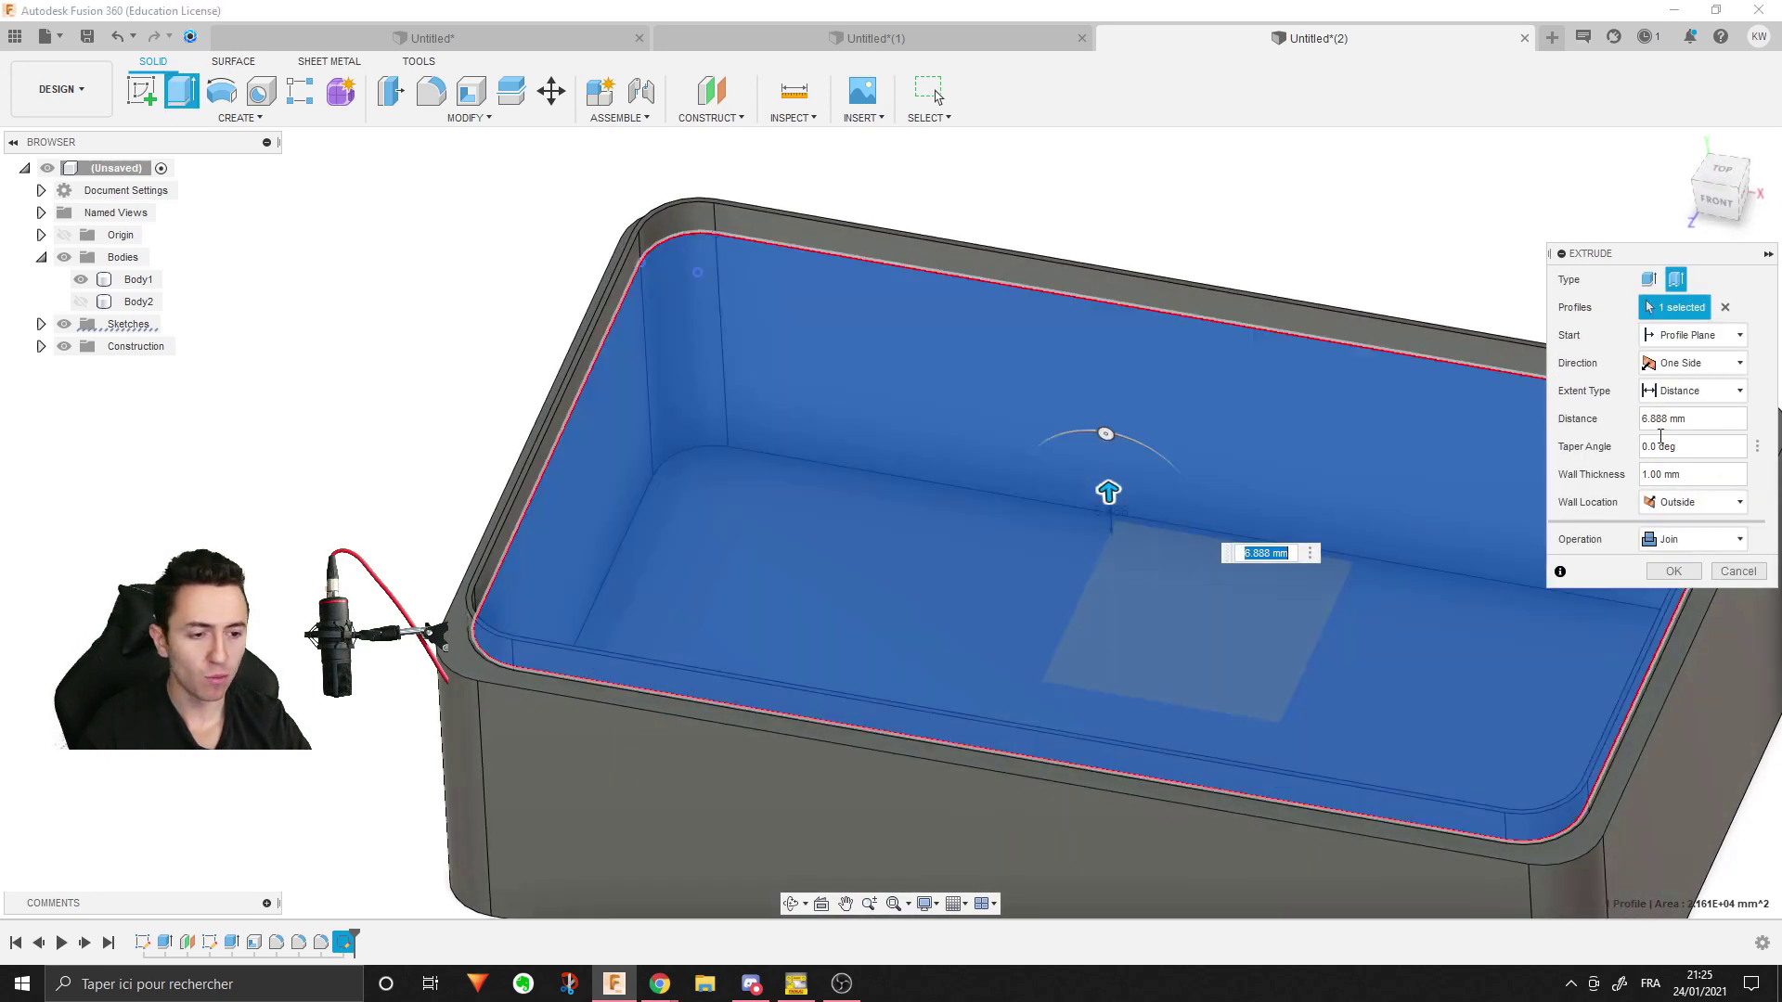
pyautogui.click(1685, 502)
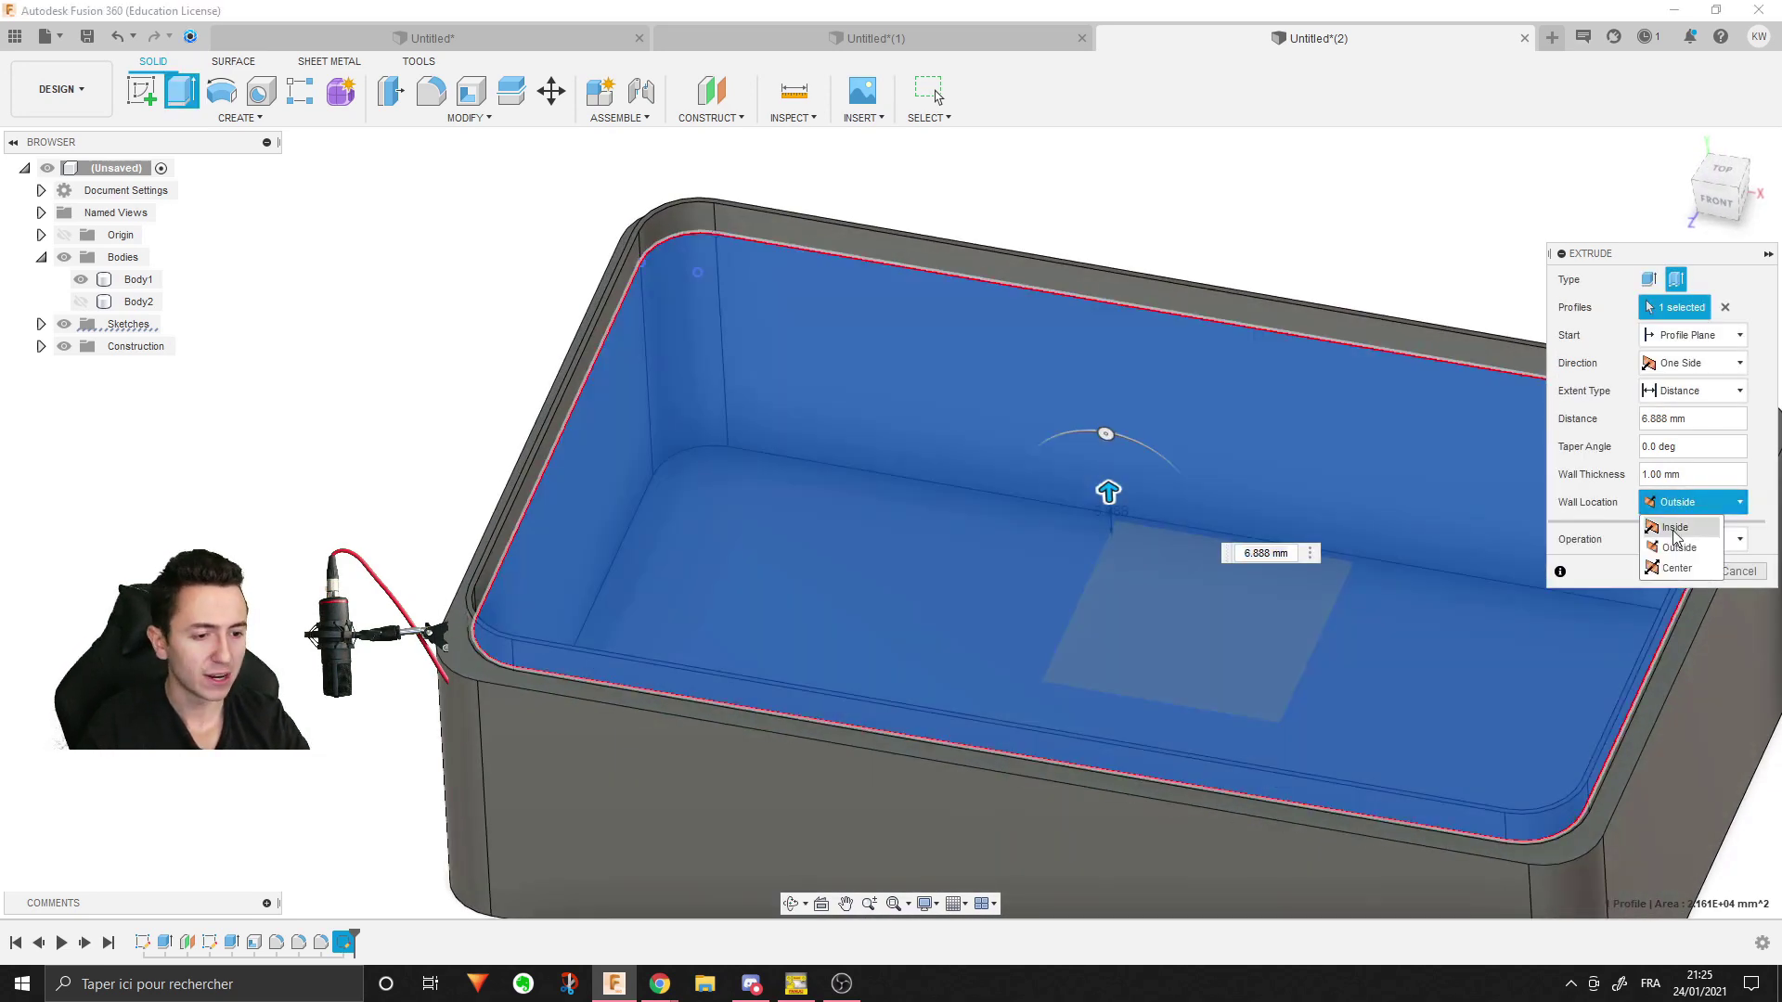
pyautogui.click(1676, 567)
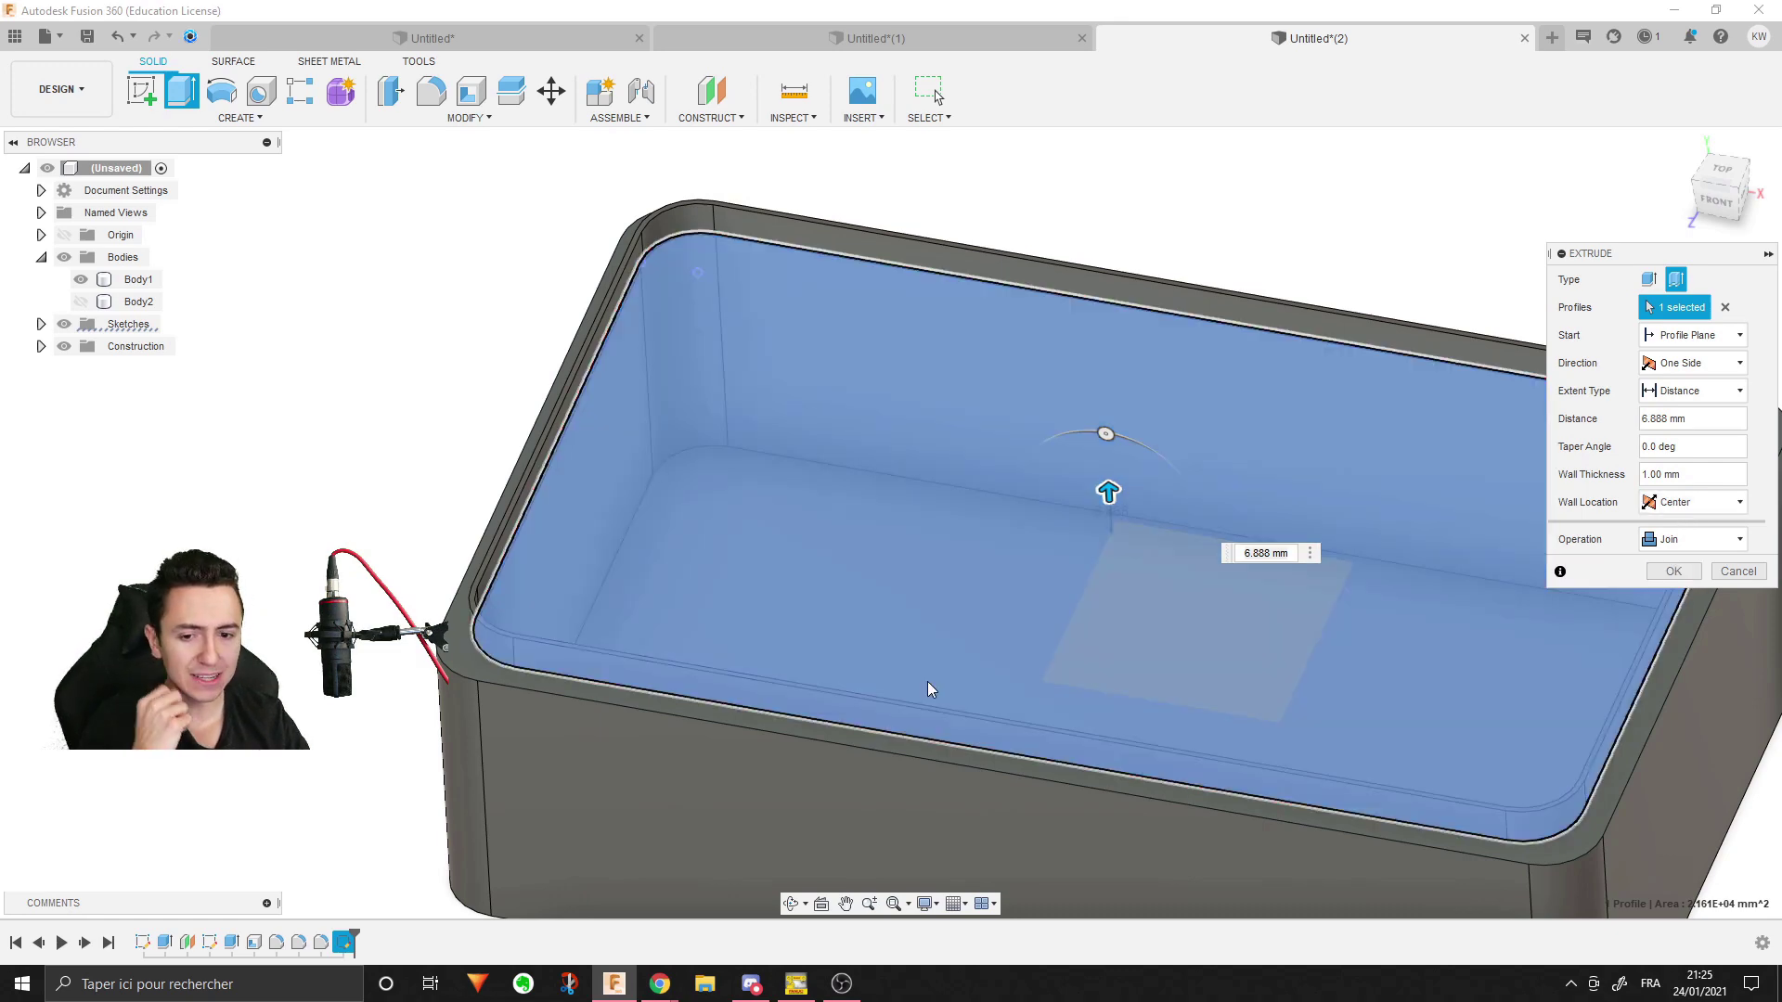
pyautogui.scroll(-3, 927, 681)
pyautogui.scroll(1, 965, 587)
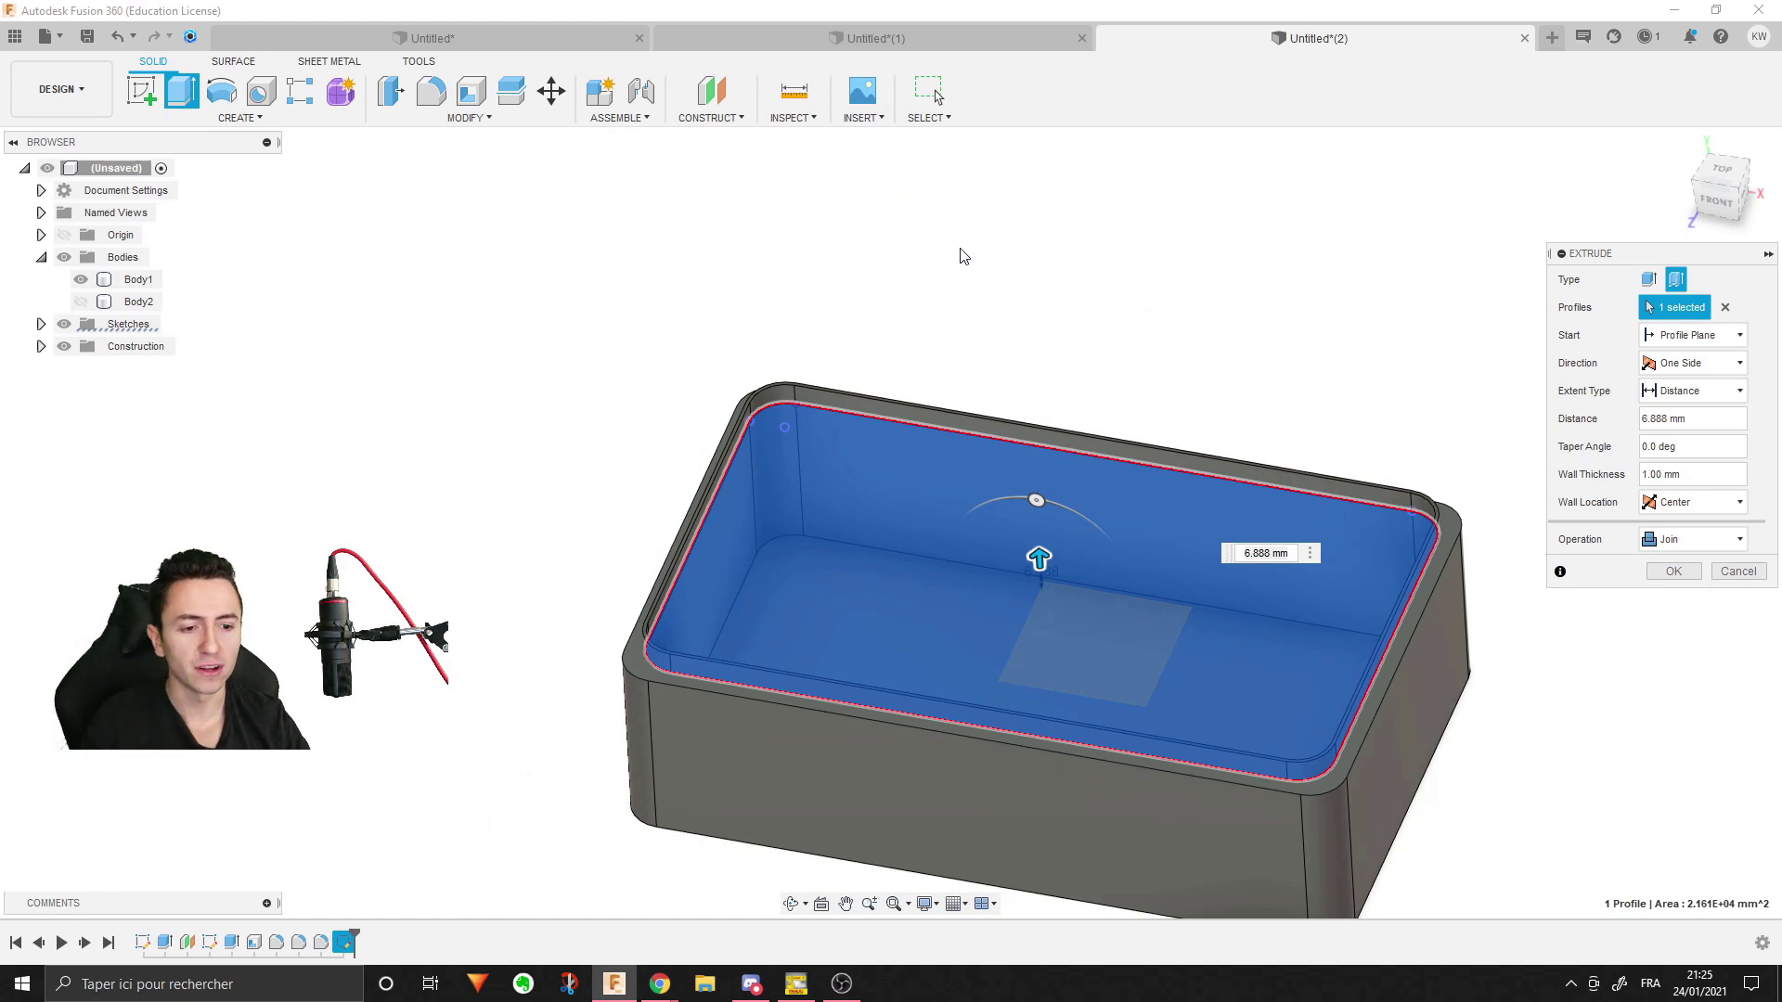
pyautogui.scroll(2, 780, 556)
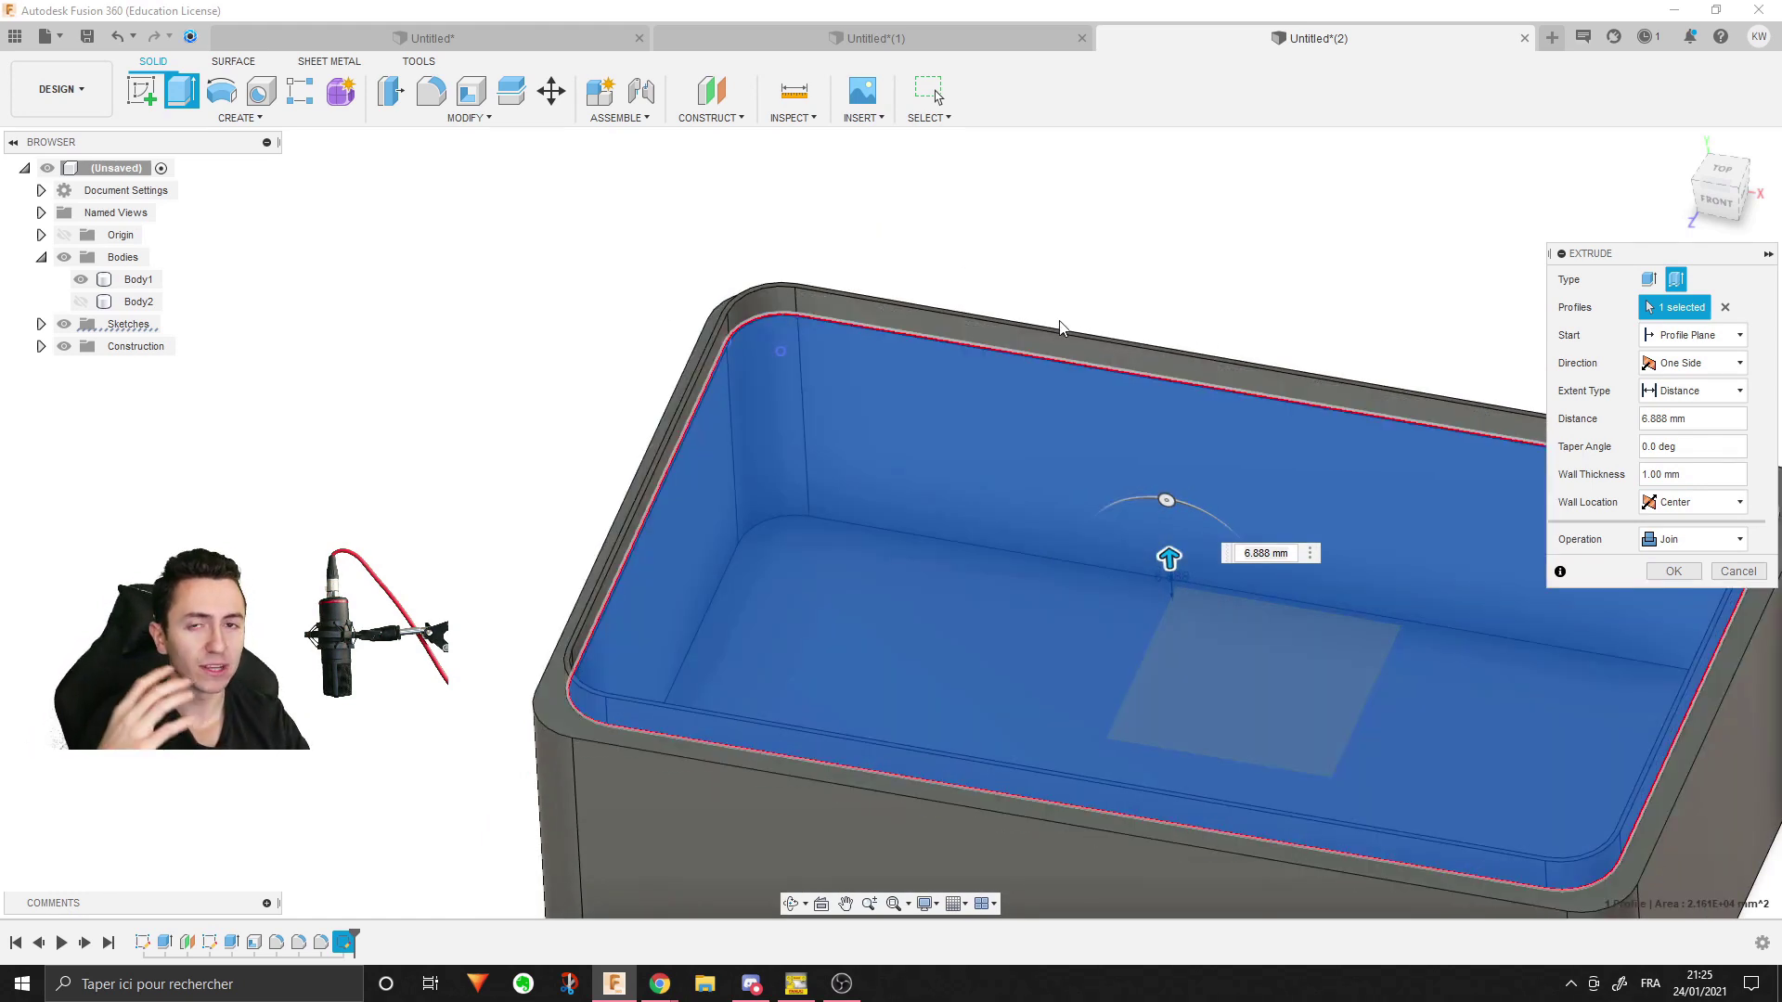
# - Confirm the thin extrusion and inspect the new rim lip from several angles
pyautogui.press('Return')
pyautogui.keyDown('shift'); pyautogui.moveTo(1111, 367); pyautogui.dragTo(954, 510, button='middle'); pyautogui.keyUp('shift')
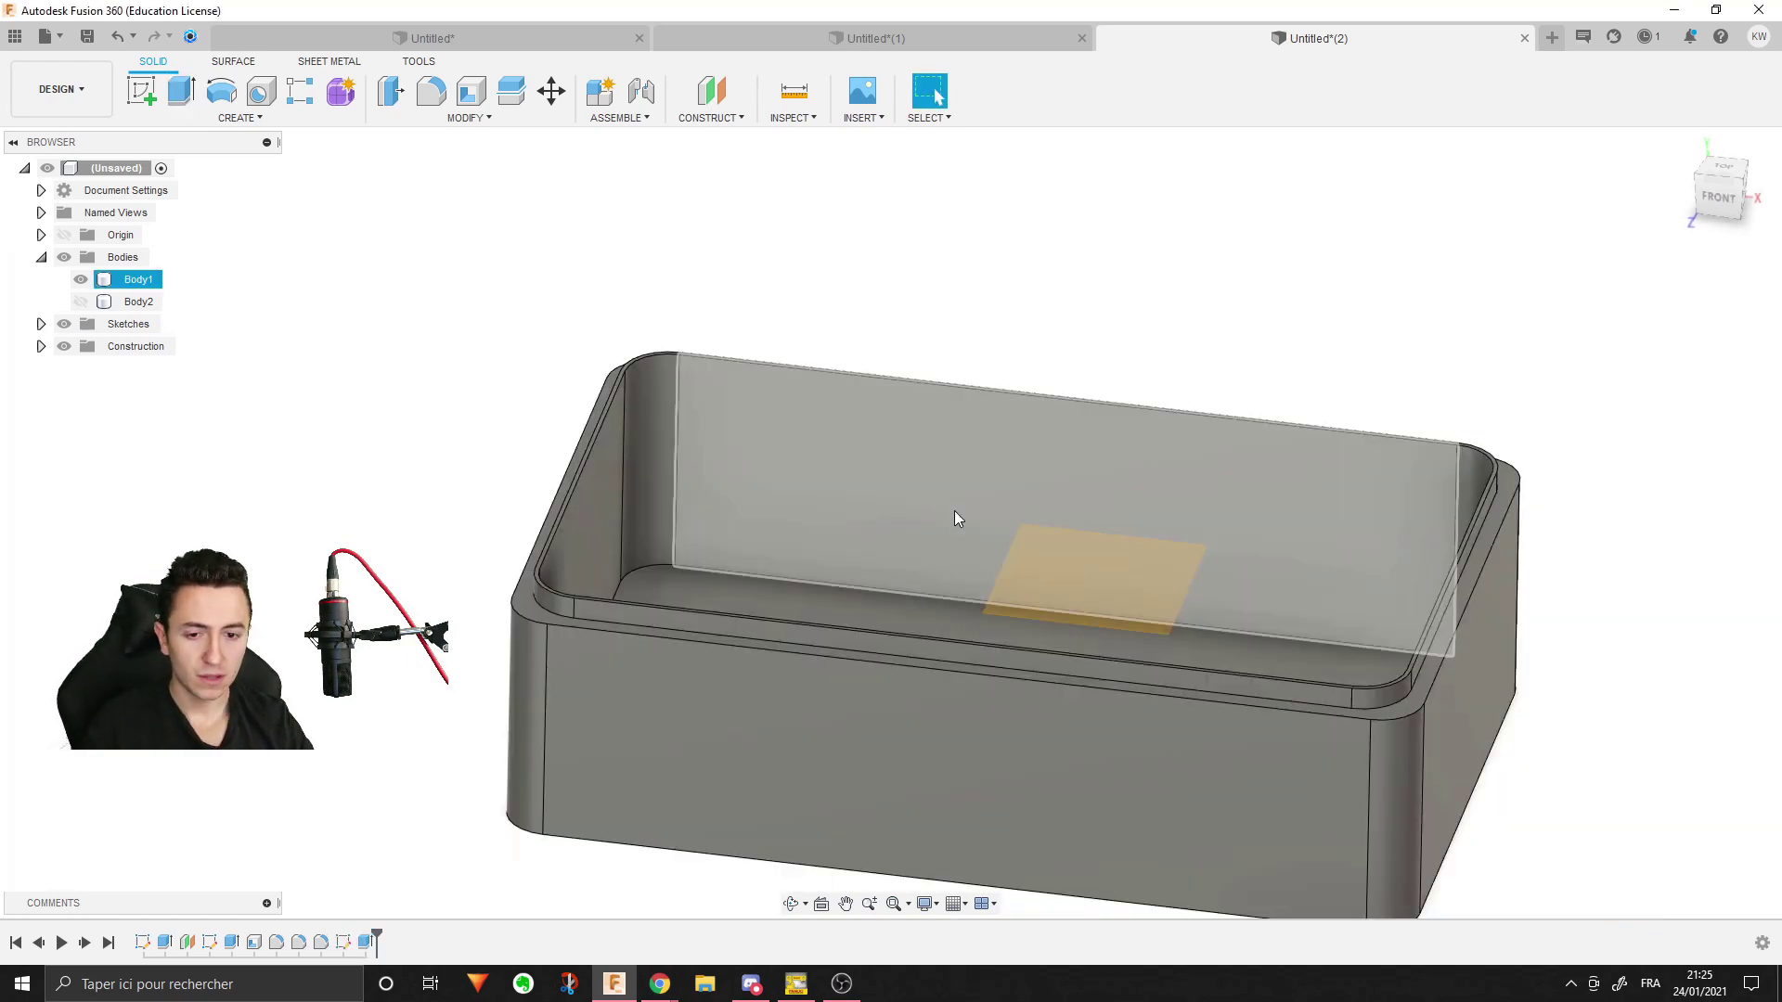
pyautogui.scroll(5, 787, 571)
pyautogui.moveTo(787, 572)
pyautogui.keyDown('shift'); pyautogui.mouseDown(button='middle')
pyautogui.moveTo(599, 492)
pyautogui.moveTo(505, 310)
pyautogui.moveTo(473, 338)
pyautogui.mouseUp(button='middle'); pyautogui.keyUp('shift')
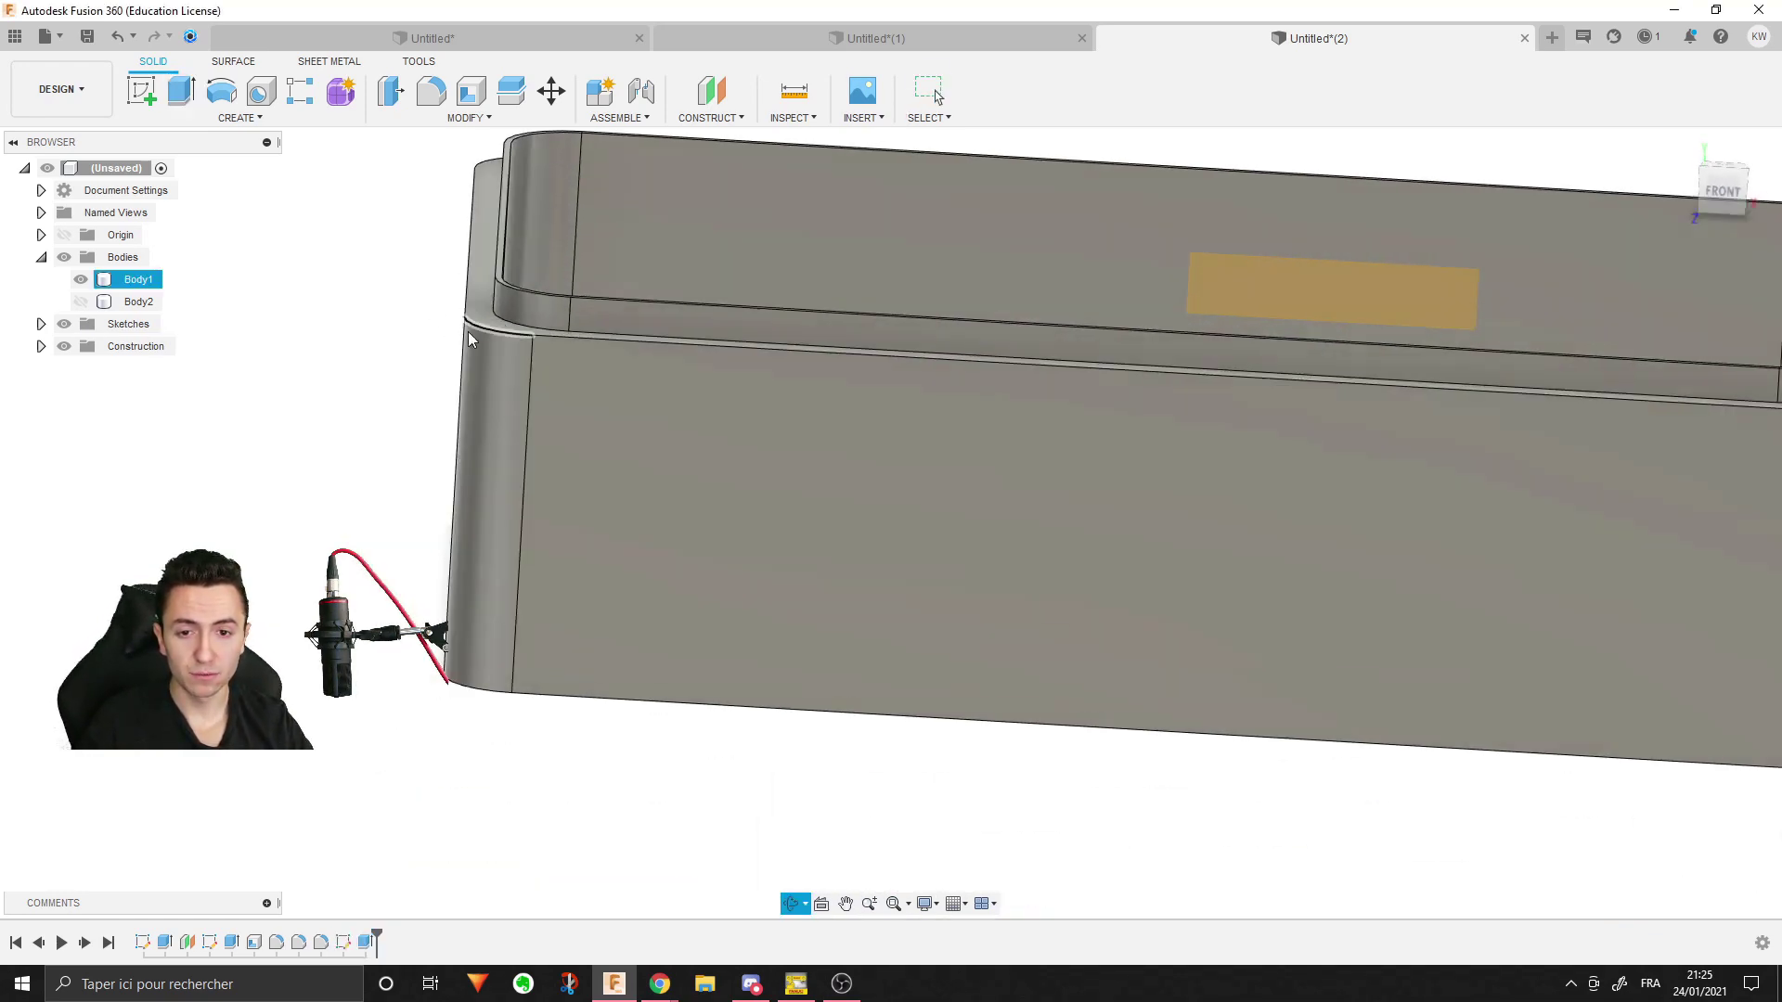
pyautogui.scroll(3, 677, 359)
pyautogui.scroll(2, 599, 410)
pyautogui.scroll(-3, 600, 403)
pyautogui.moveTo(599, 403)
pyautogui.keyDown('shift'); pyautogui.mouseDown(button='middle')
pyautogui.moveTo(631, 310)
pyautogui.moveTo(655, 331)
pyautogui.moveTo(298, 517)
pyautogui.moveTo(310, 537)
pyautogui.mouseUp(button='middle'); pyautogui.keyUp('shift')
pyautogui.scroll(-2, 310, 536)
pyautogui.scroll(-3, 310, 536)
pyautogui.press('Escape')
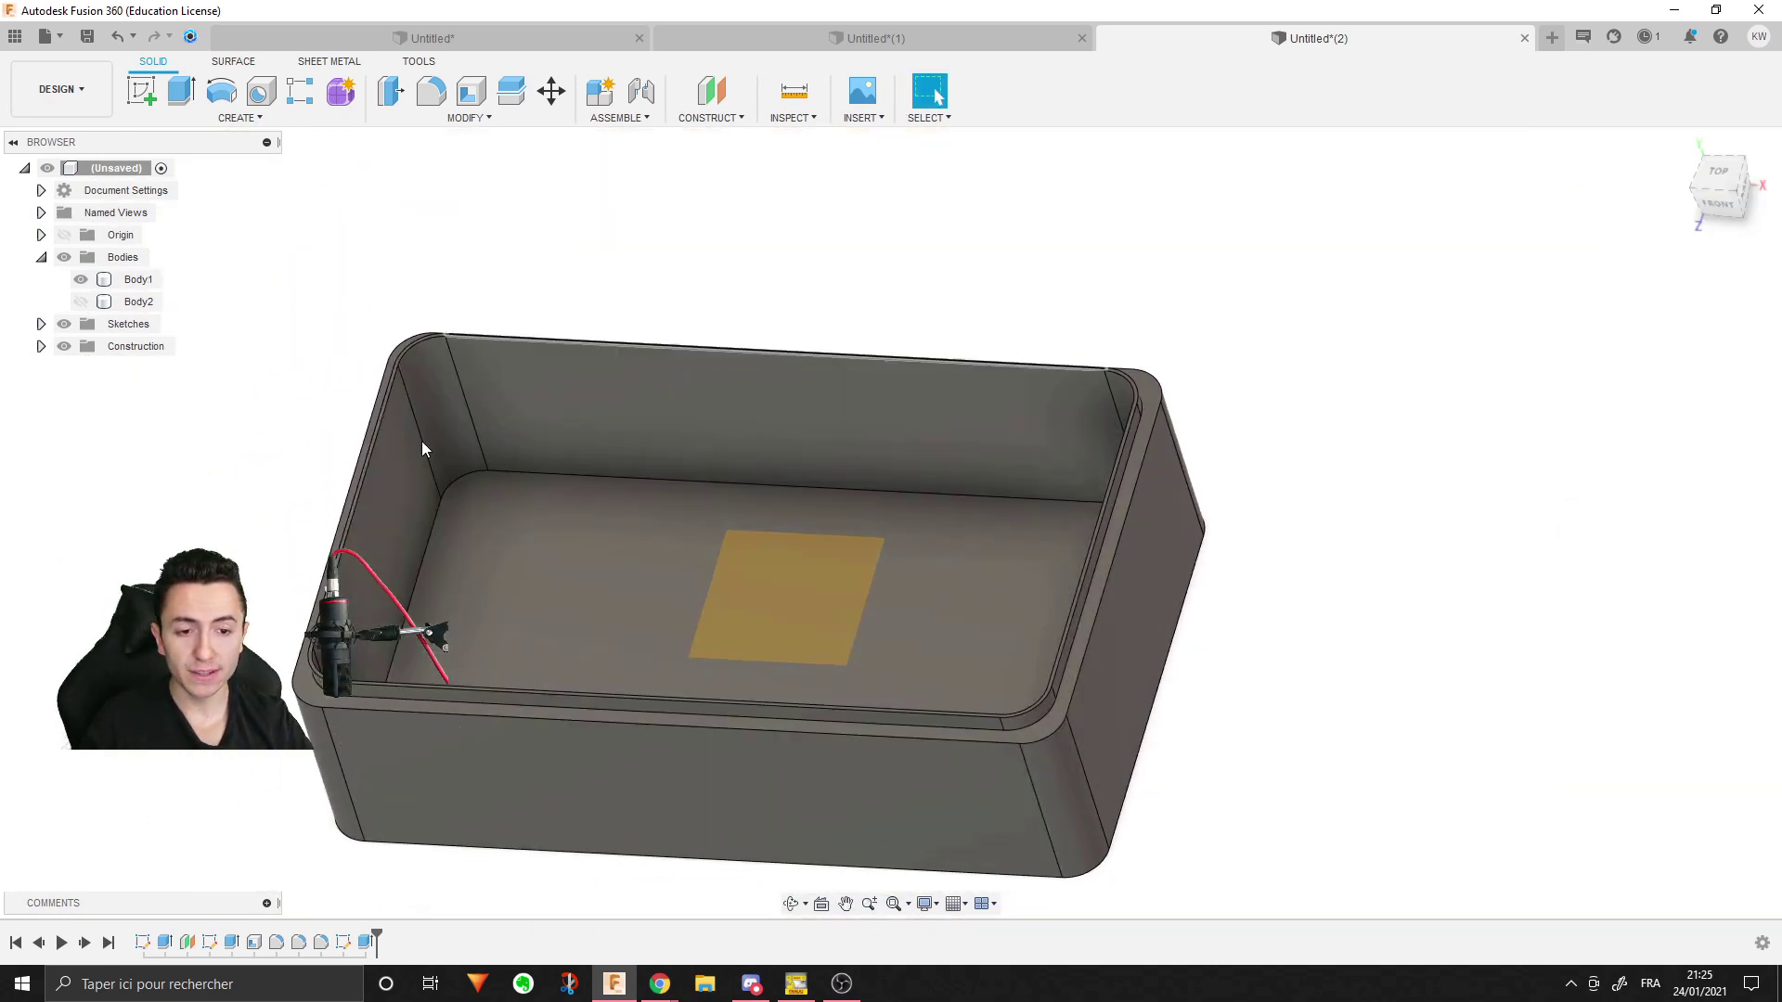
pyautogui.keyDown('shift'); pyautogui.moveTo(467, 542); pyautogui.dragTo(390, 436, button='middle'); pyautogui.keyUp('shift')
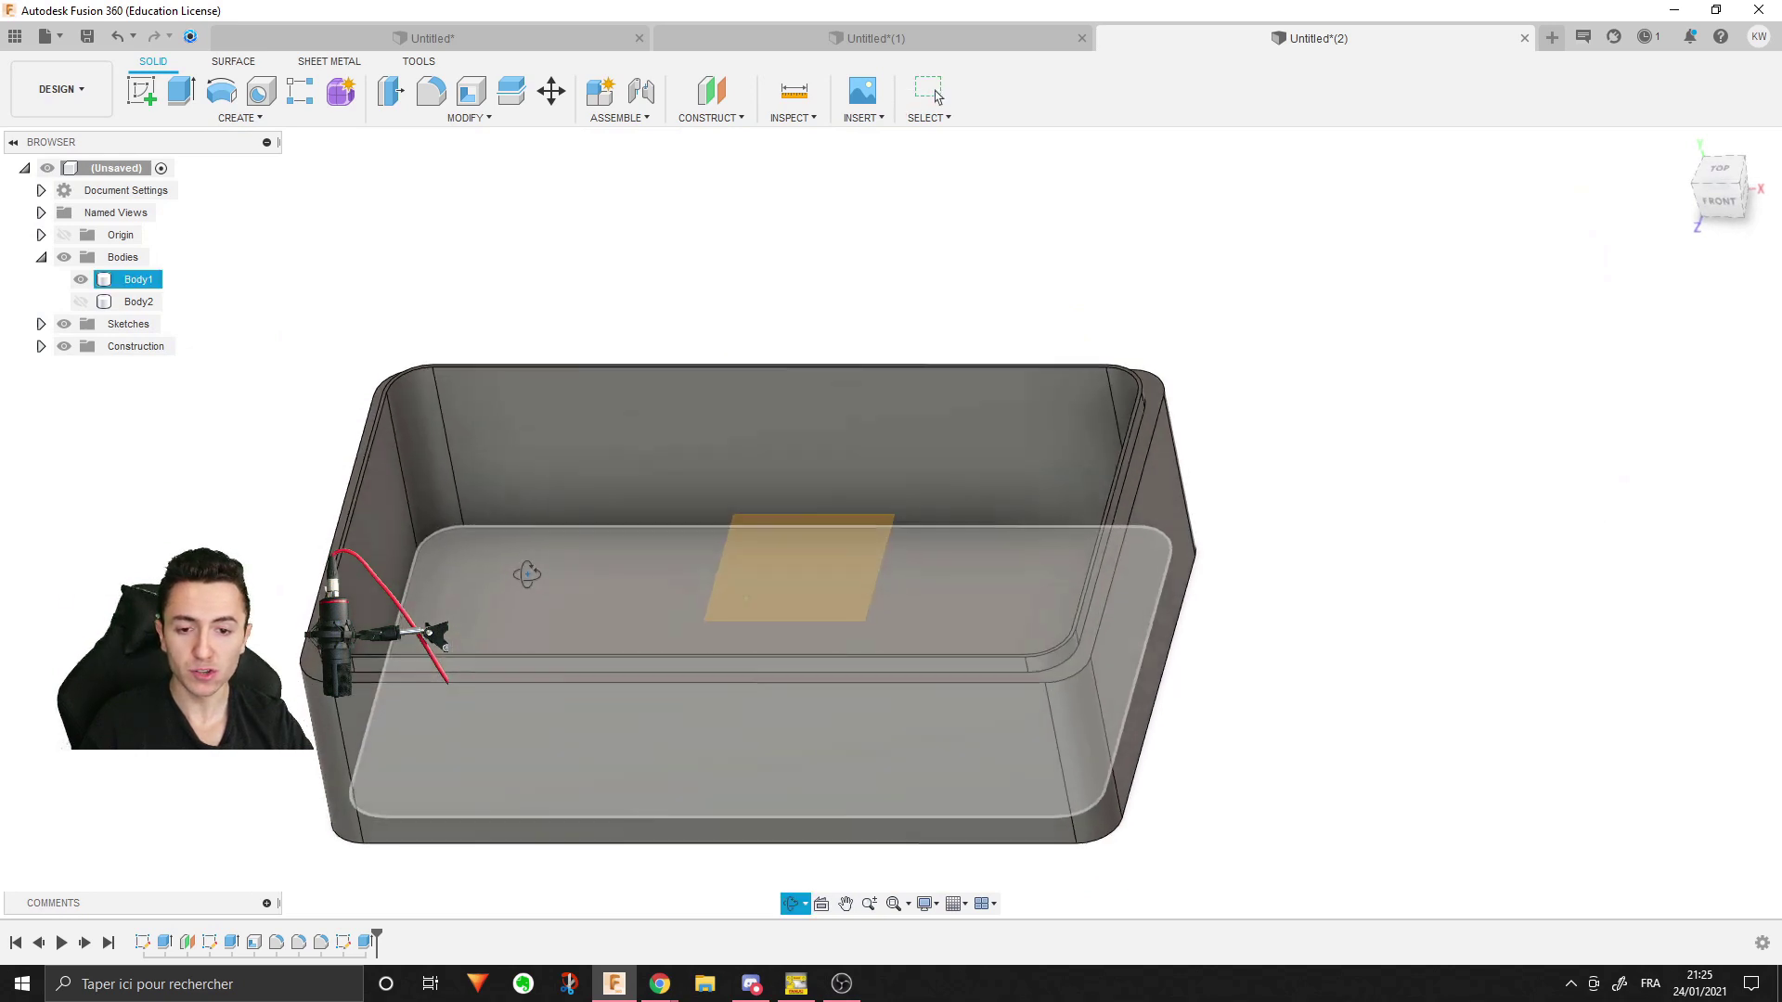
# - Make the lid body Body2 visible again, sitting above the lipped box
pyautogui.click(87, 309)
pyautogui.keyDown('shift'); pyautogui.moveTo(278, 464); pyautogui.dragTo(301, 542, button='middle'); pyautogui.keyUp('shift')
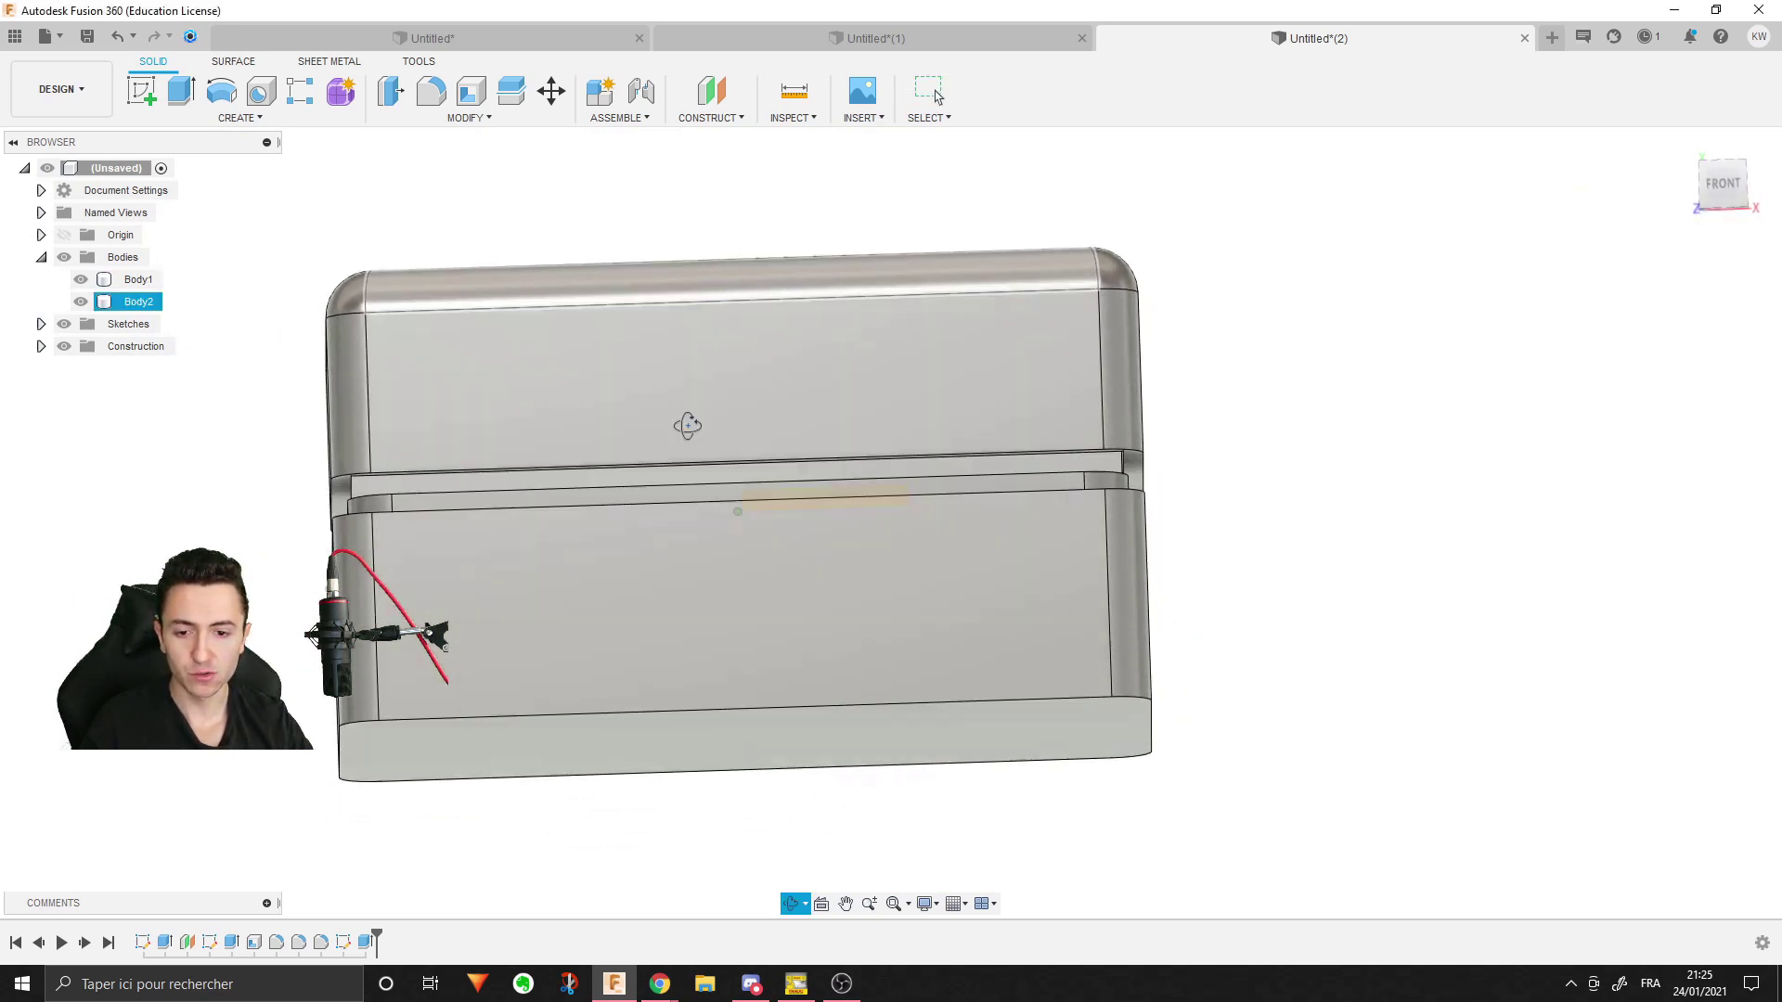
pyautogui.scroll(5, 301, 542)
pyautogui.scroll(5, 372, 520)
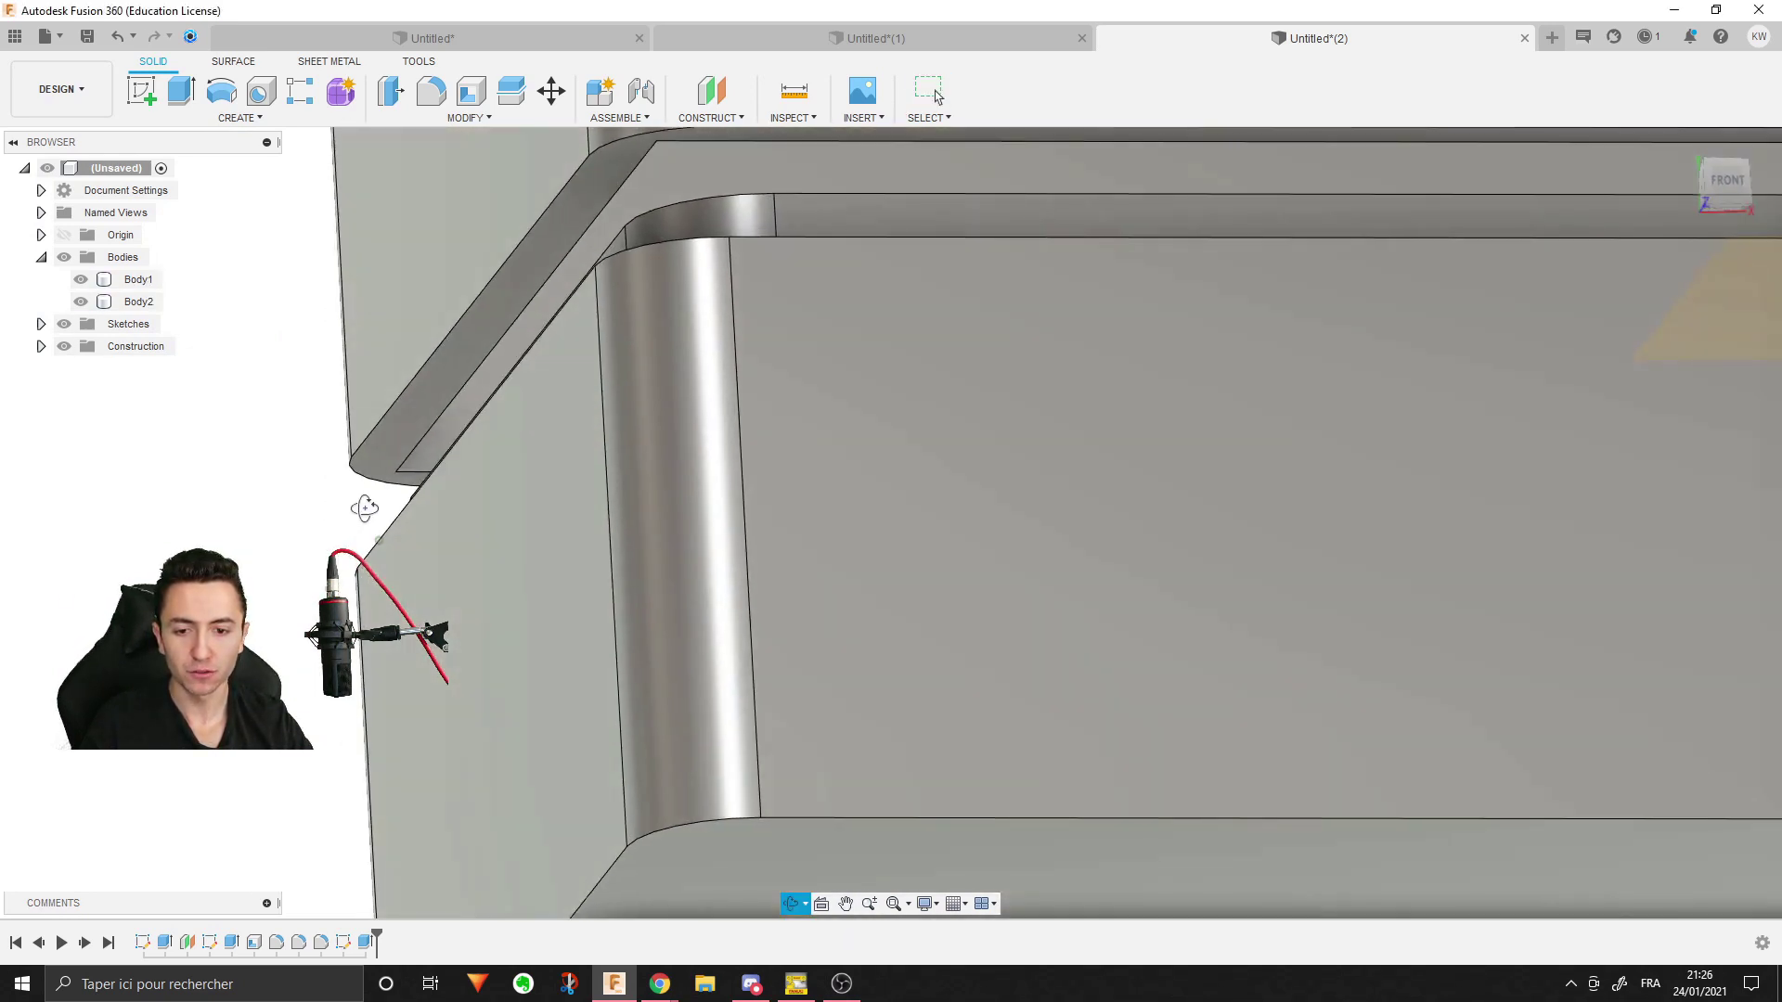
pyautogui.click(611, 198)
pyautogui.scroll(-3, 733, 183)
pyautogui.scroll(-3, 865, 203)
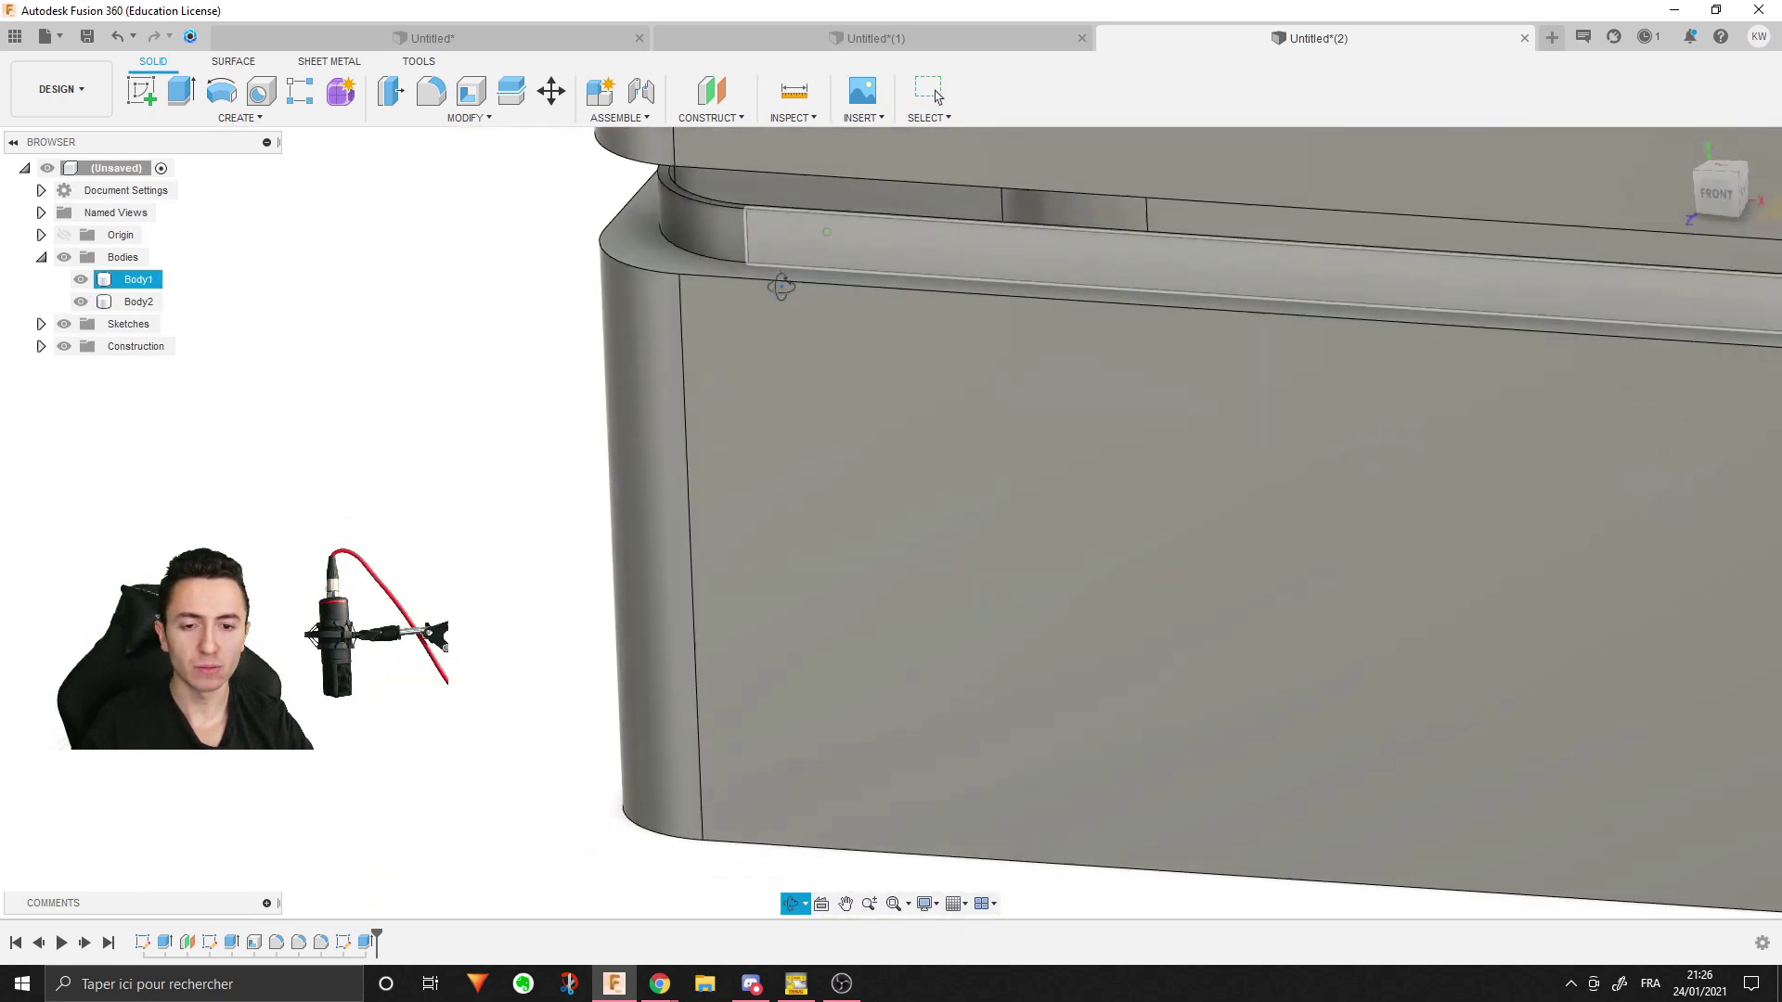
pyautogui.scroll(-3, 600, 657)
pyautogui.scroll(-2, 681, 571)
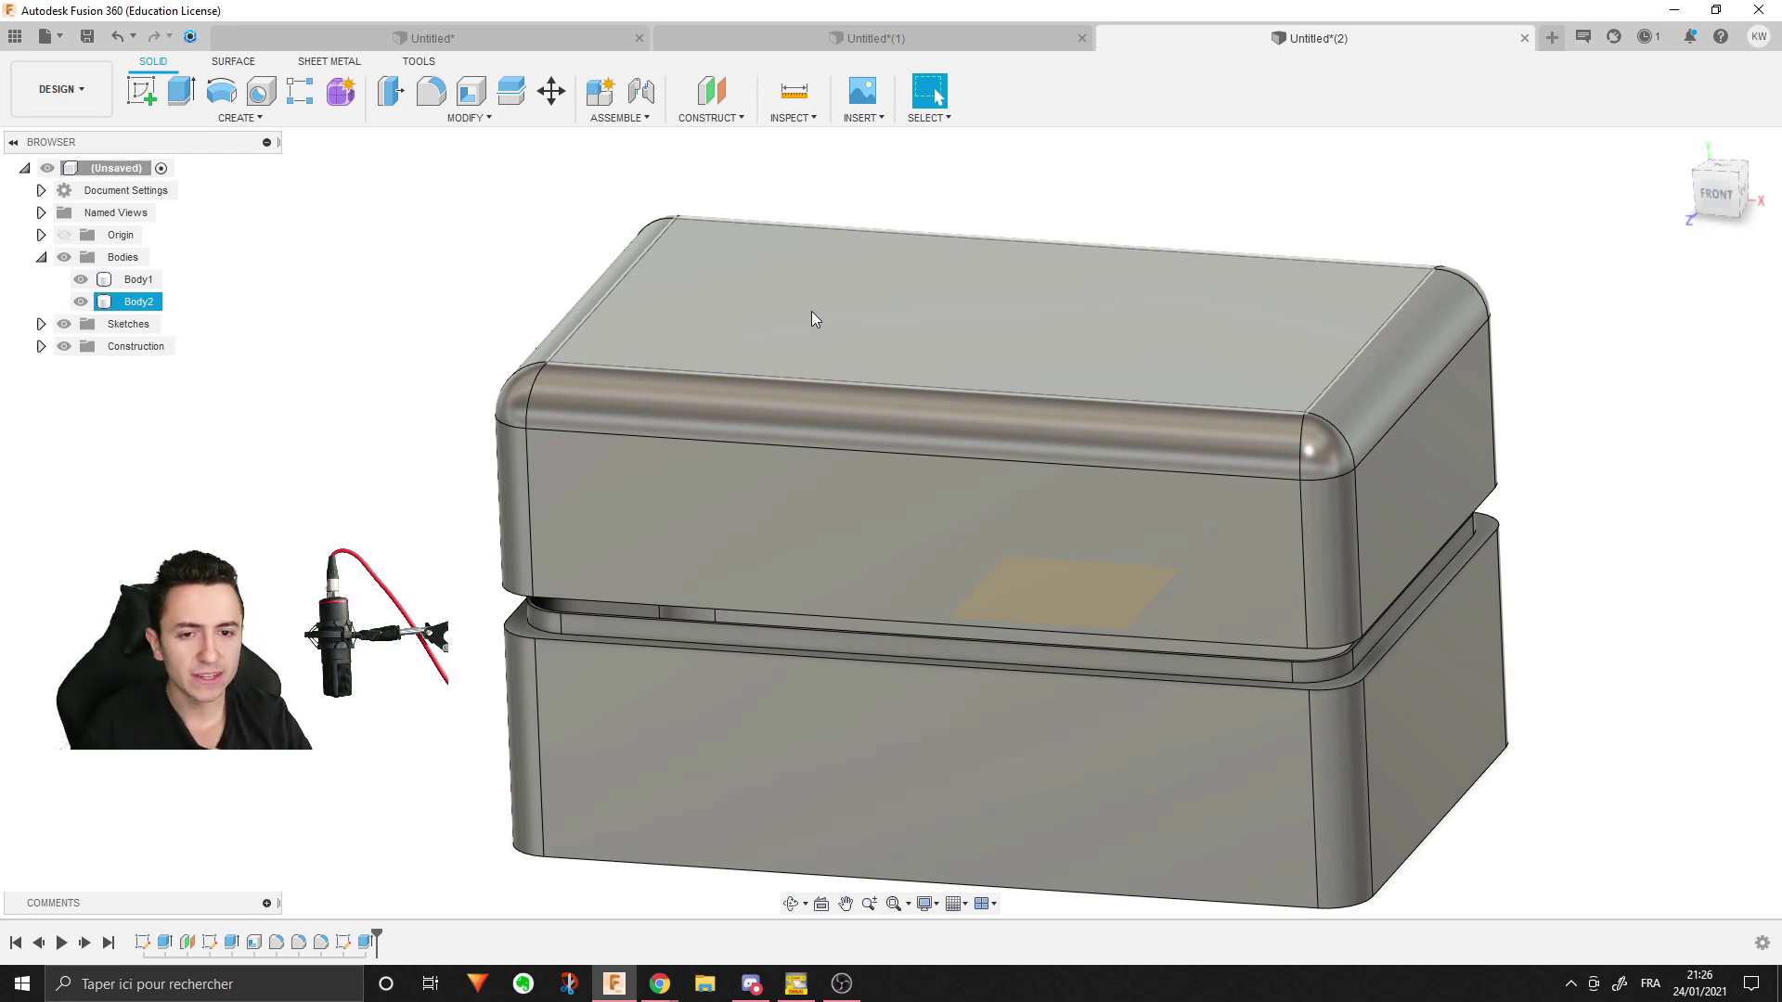
# - Start a new empty design with a sketch on the front plane
pyautogui.press('Escape')
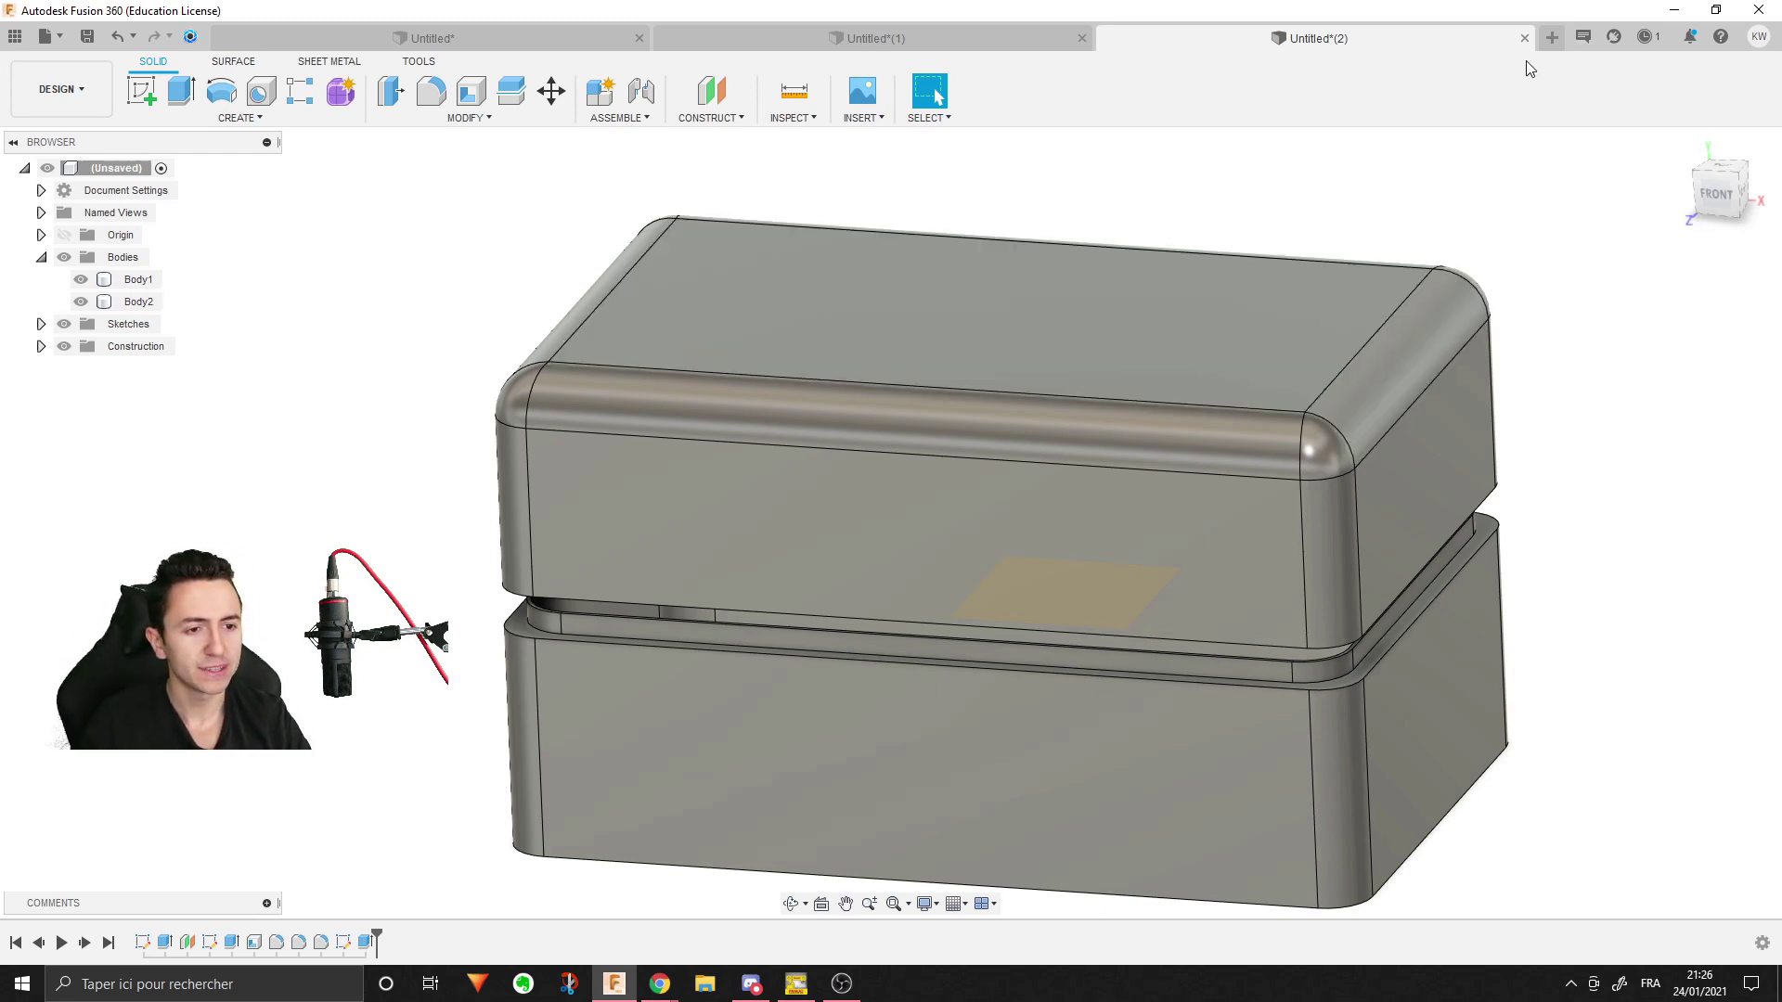
pyautogui.click(1552, 37)
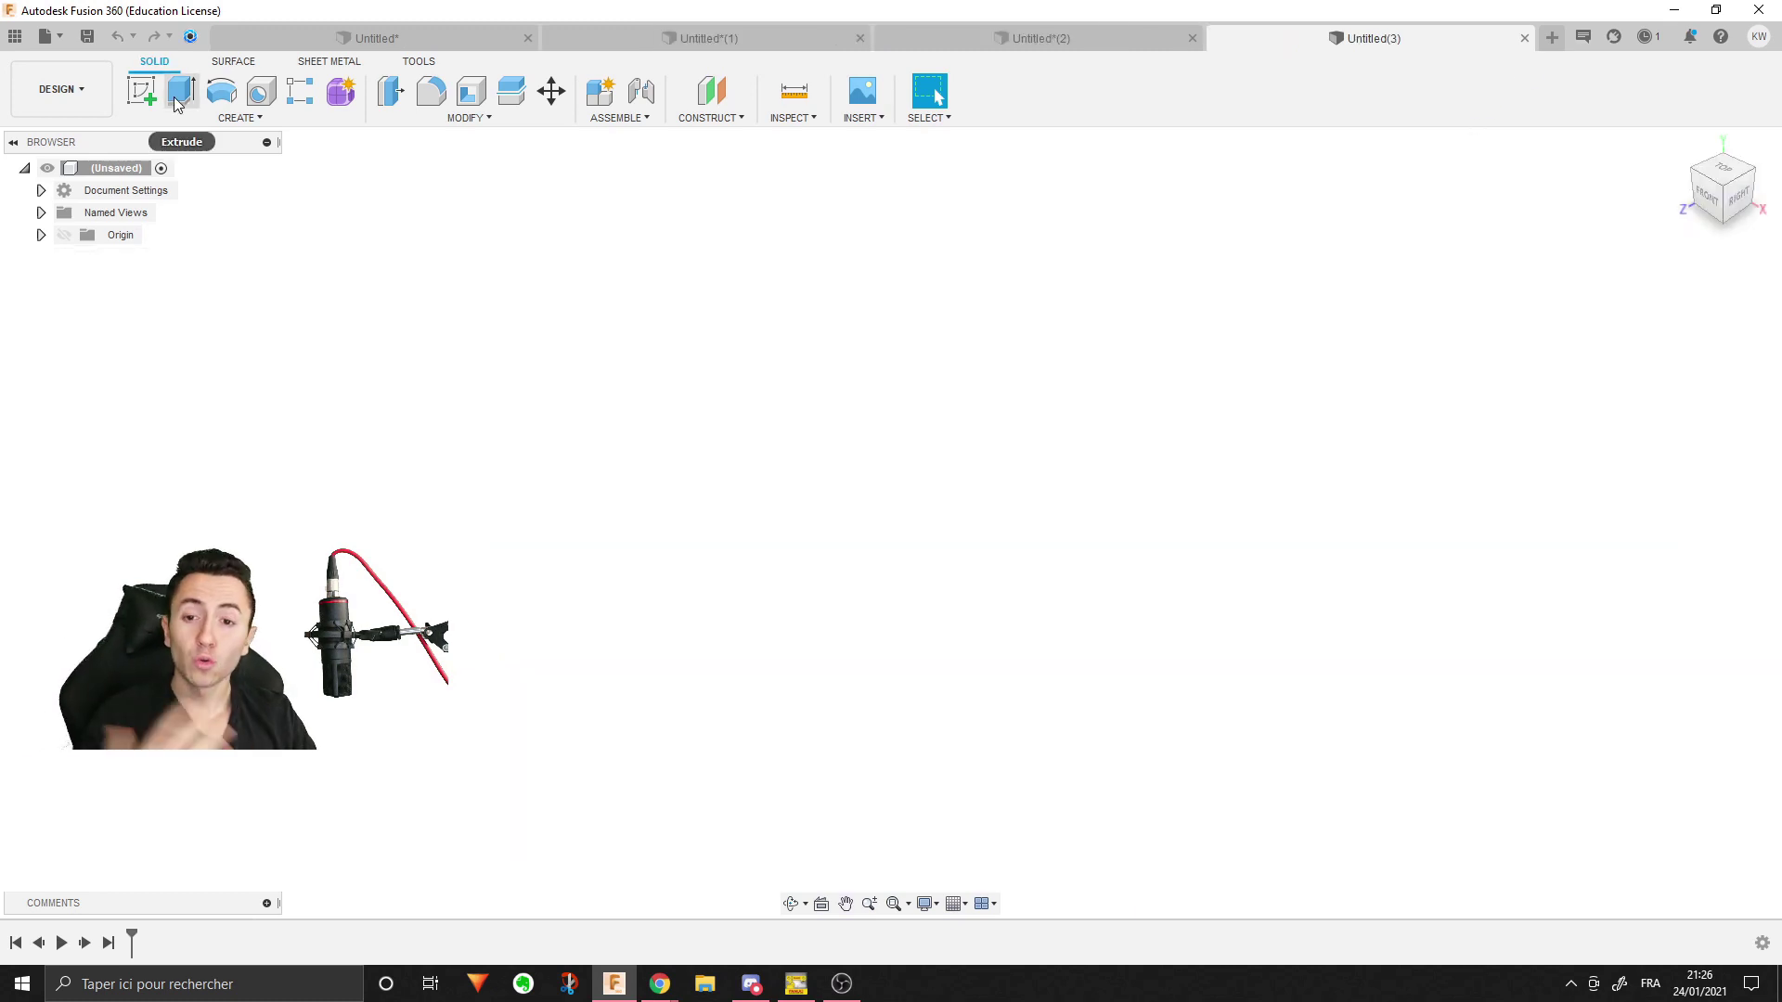
pyautogui.click(148, 94)
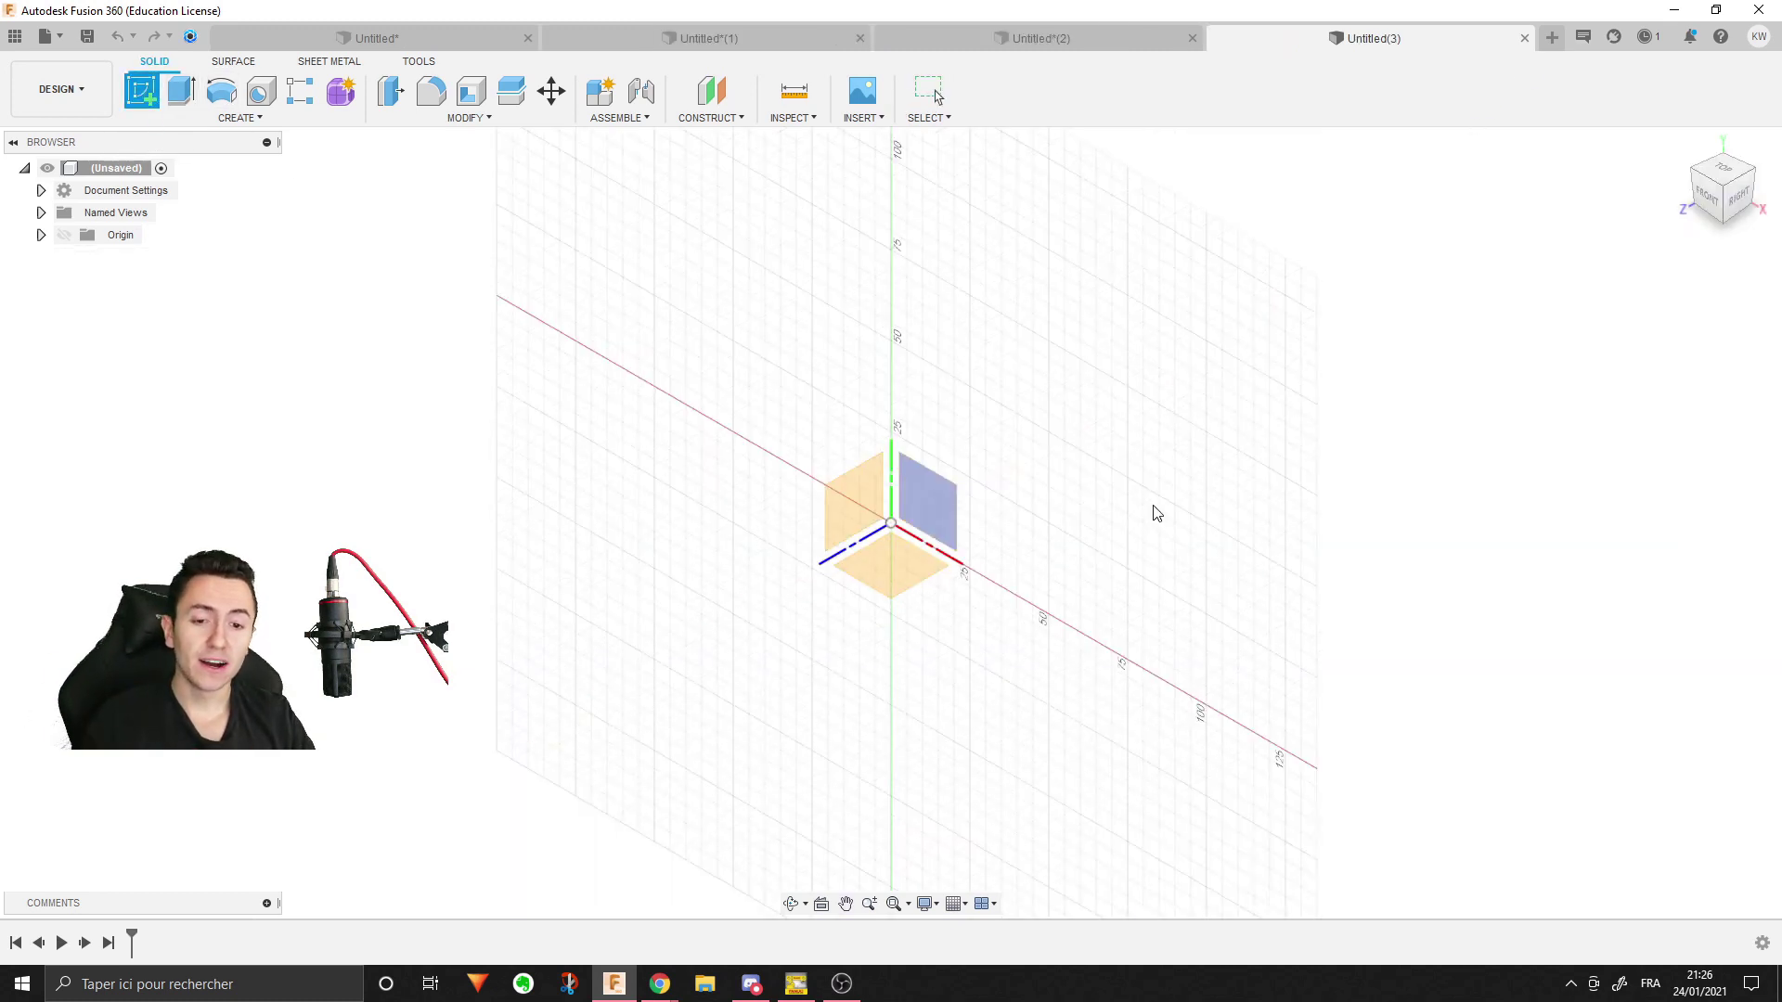
pyautogui.click(932, 491)
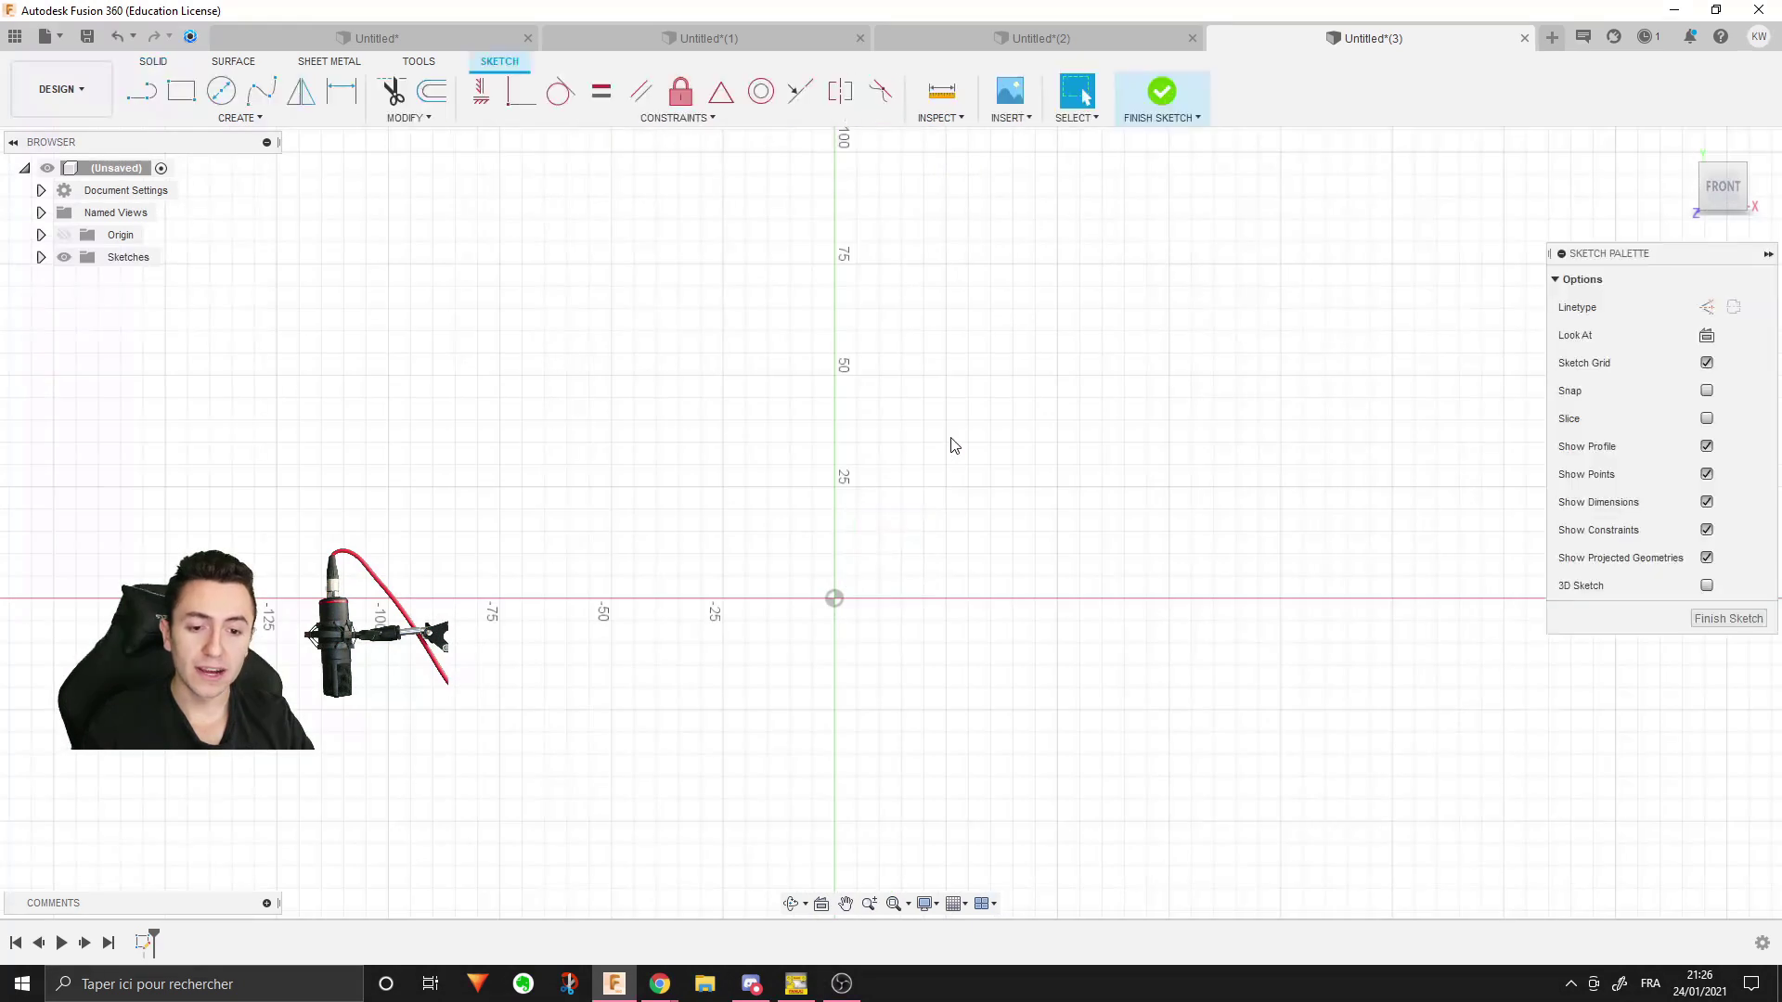
# - Draw the vase profile's straight lines and spline starting from the sketch origin
pyautogui.click(141, 90)
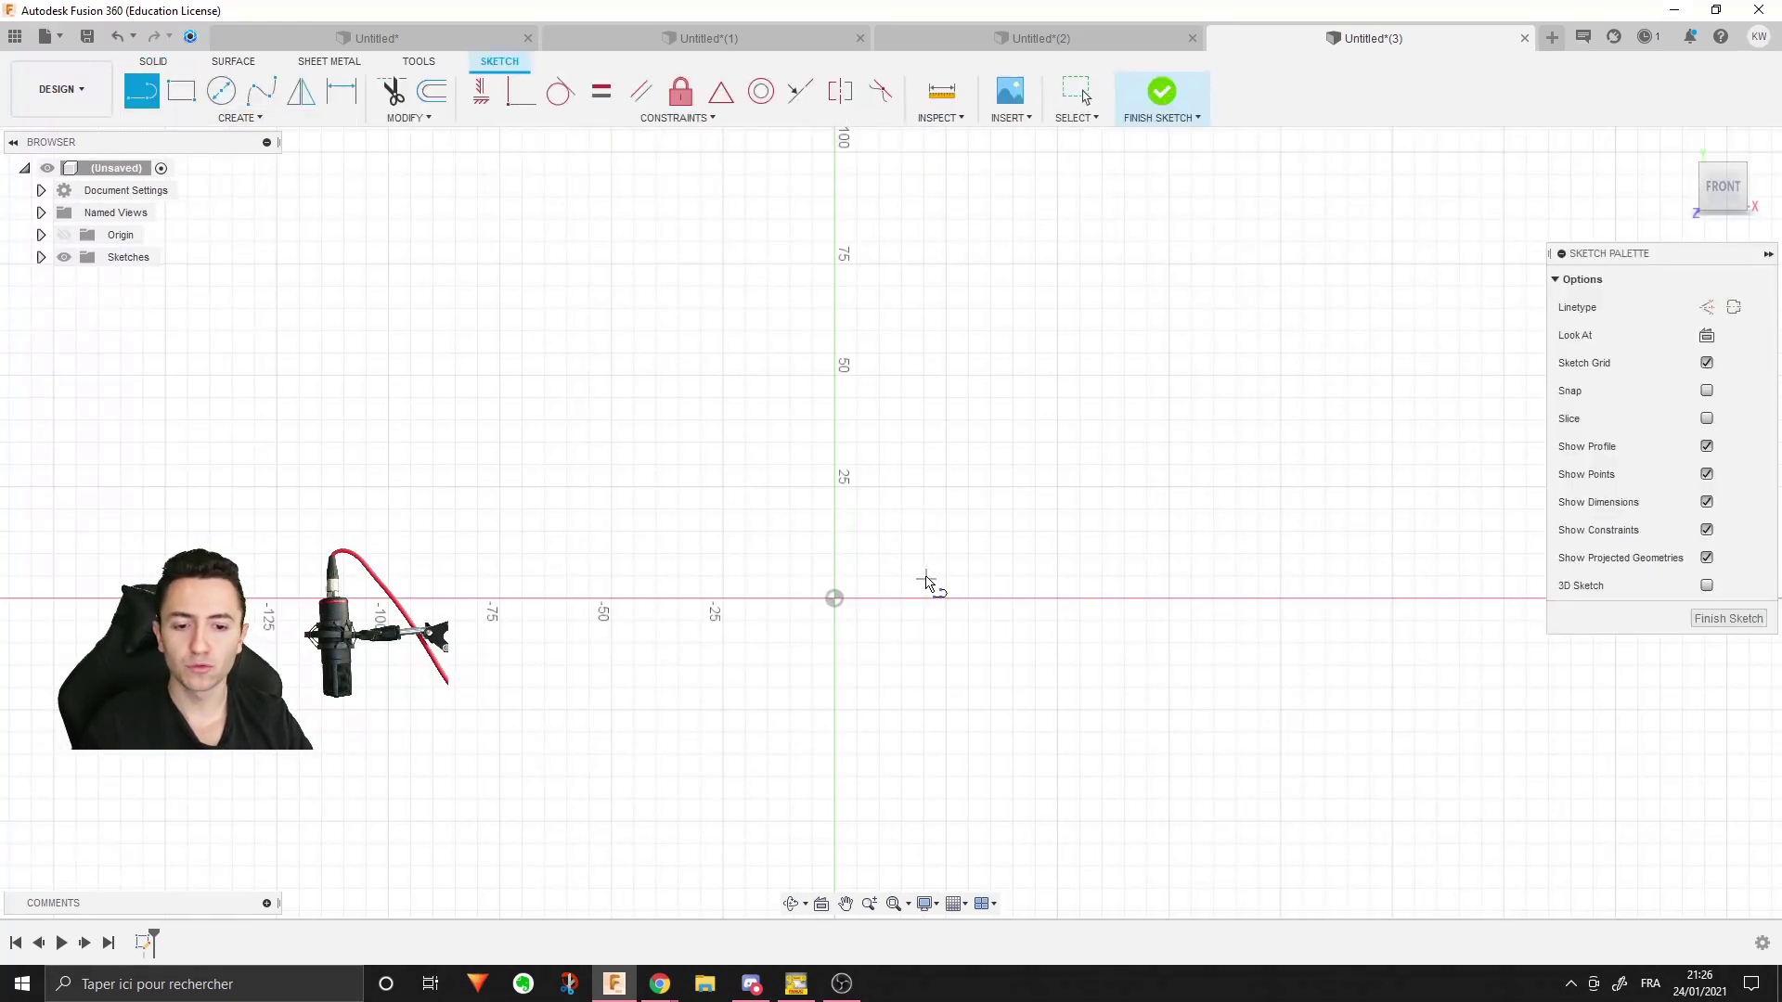
pyautogui.moveTo(927, 584); pyautogui.dragTo(832, 651, button='middle')
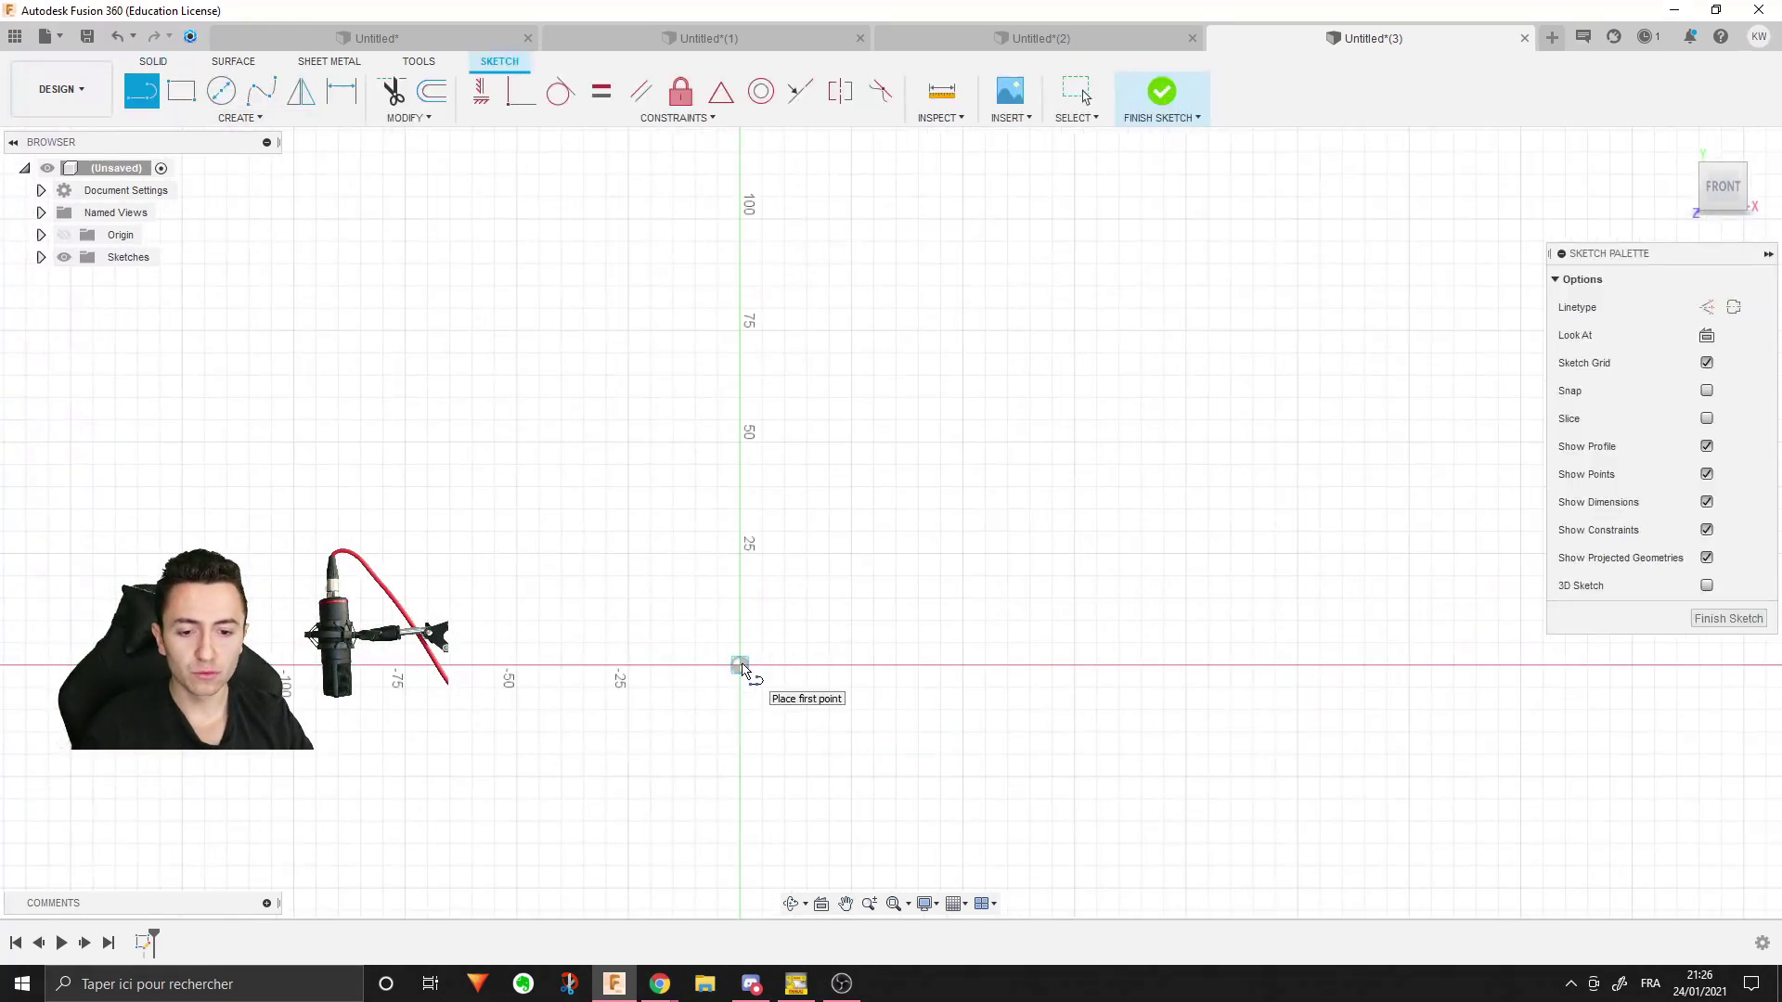
pyautogui.click(740, 664)
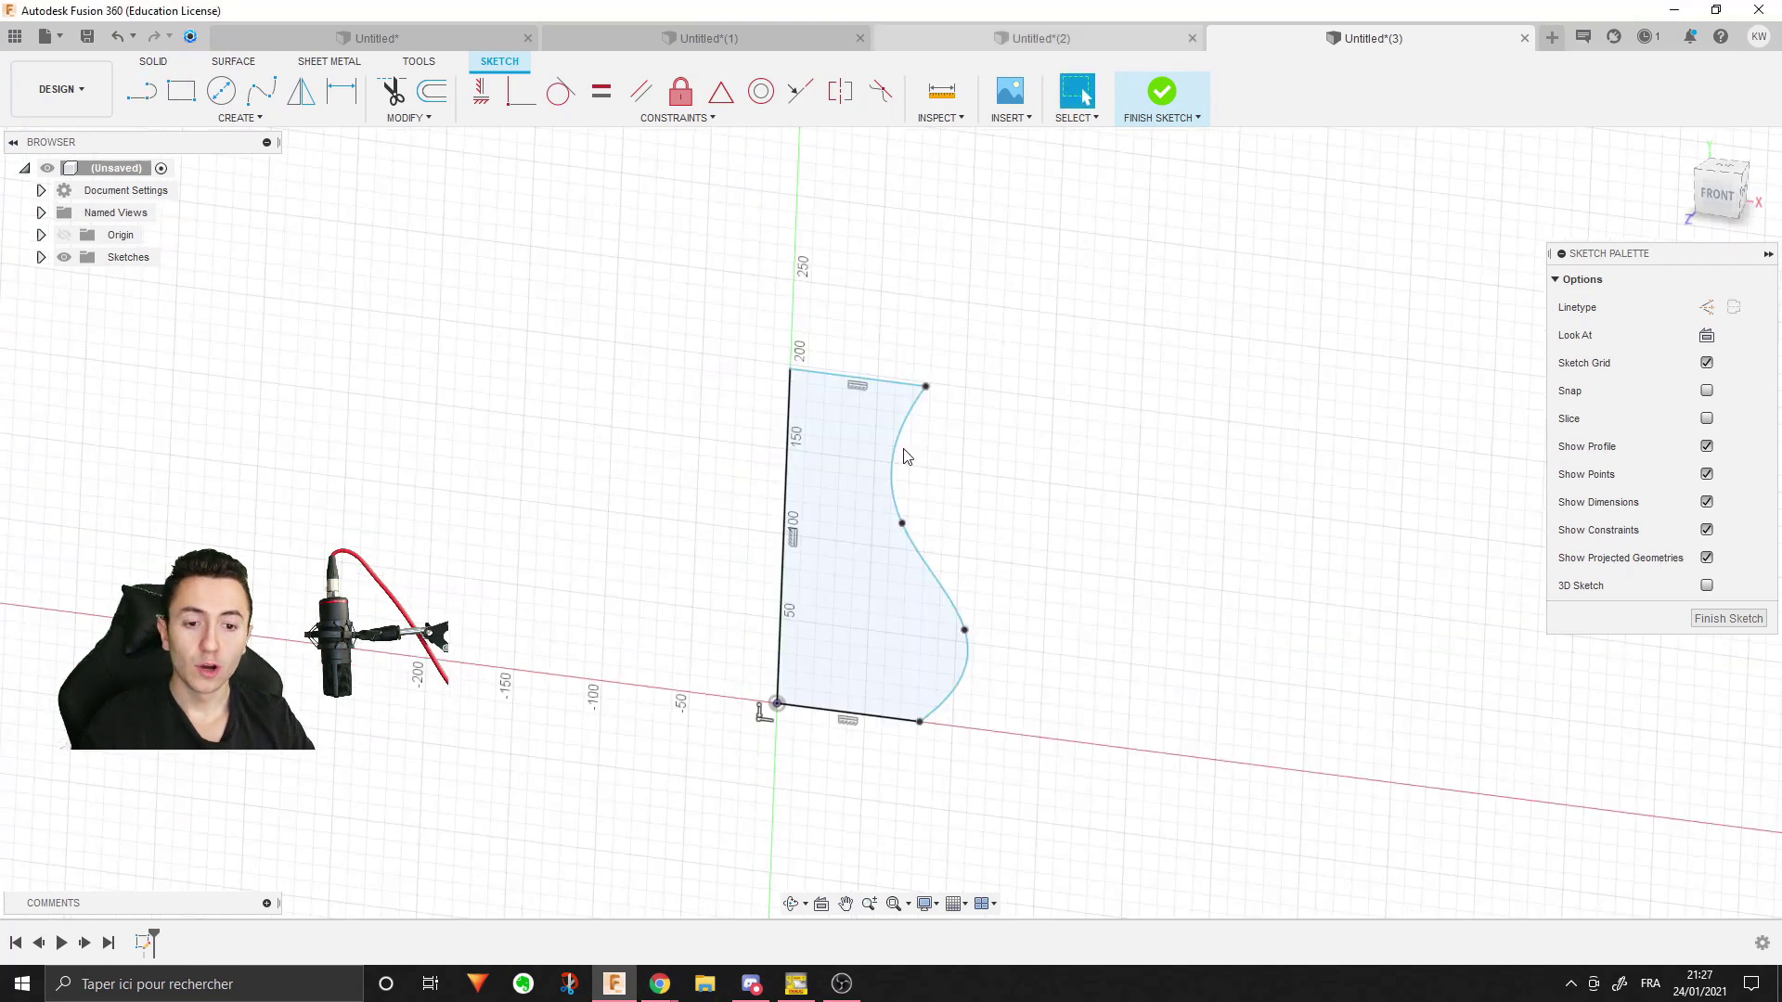
pyautogui.click(154, 60)
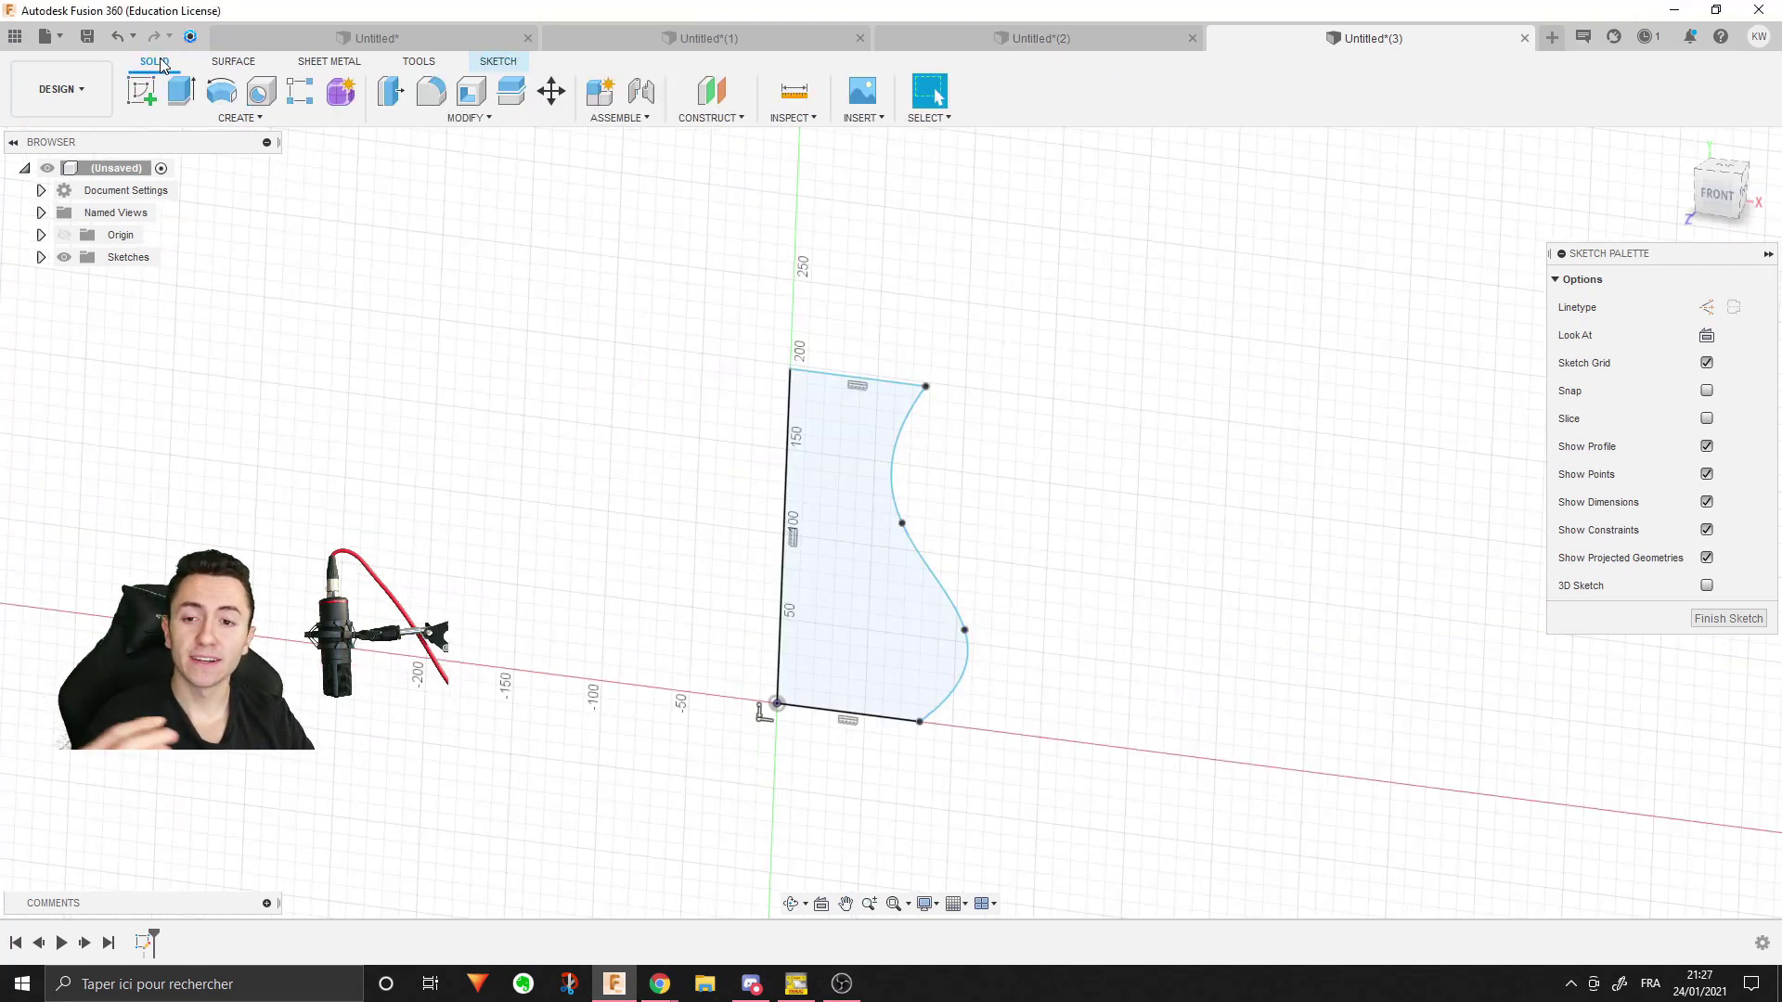
# - Start a Revolve of the vase profile, then cancel it to keep editing the sketch
pyautogui.click(221, 90)
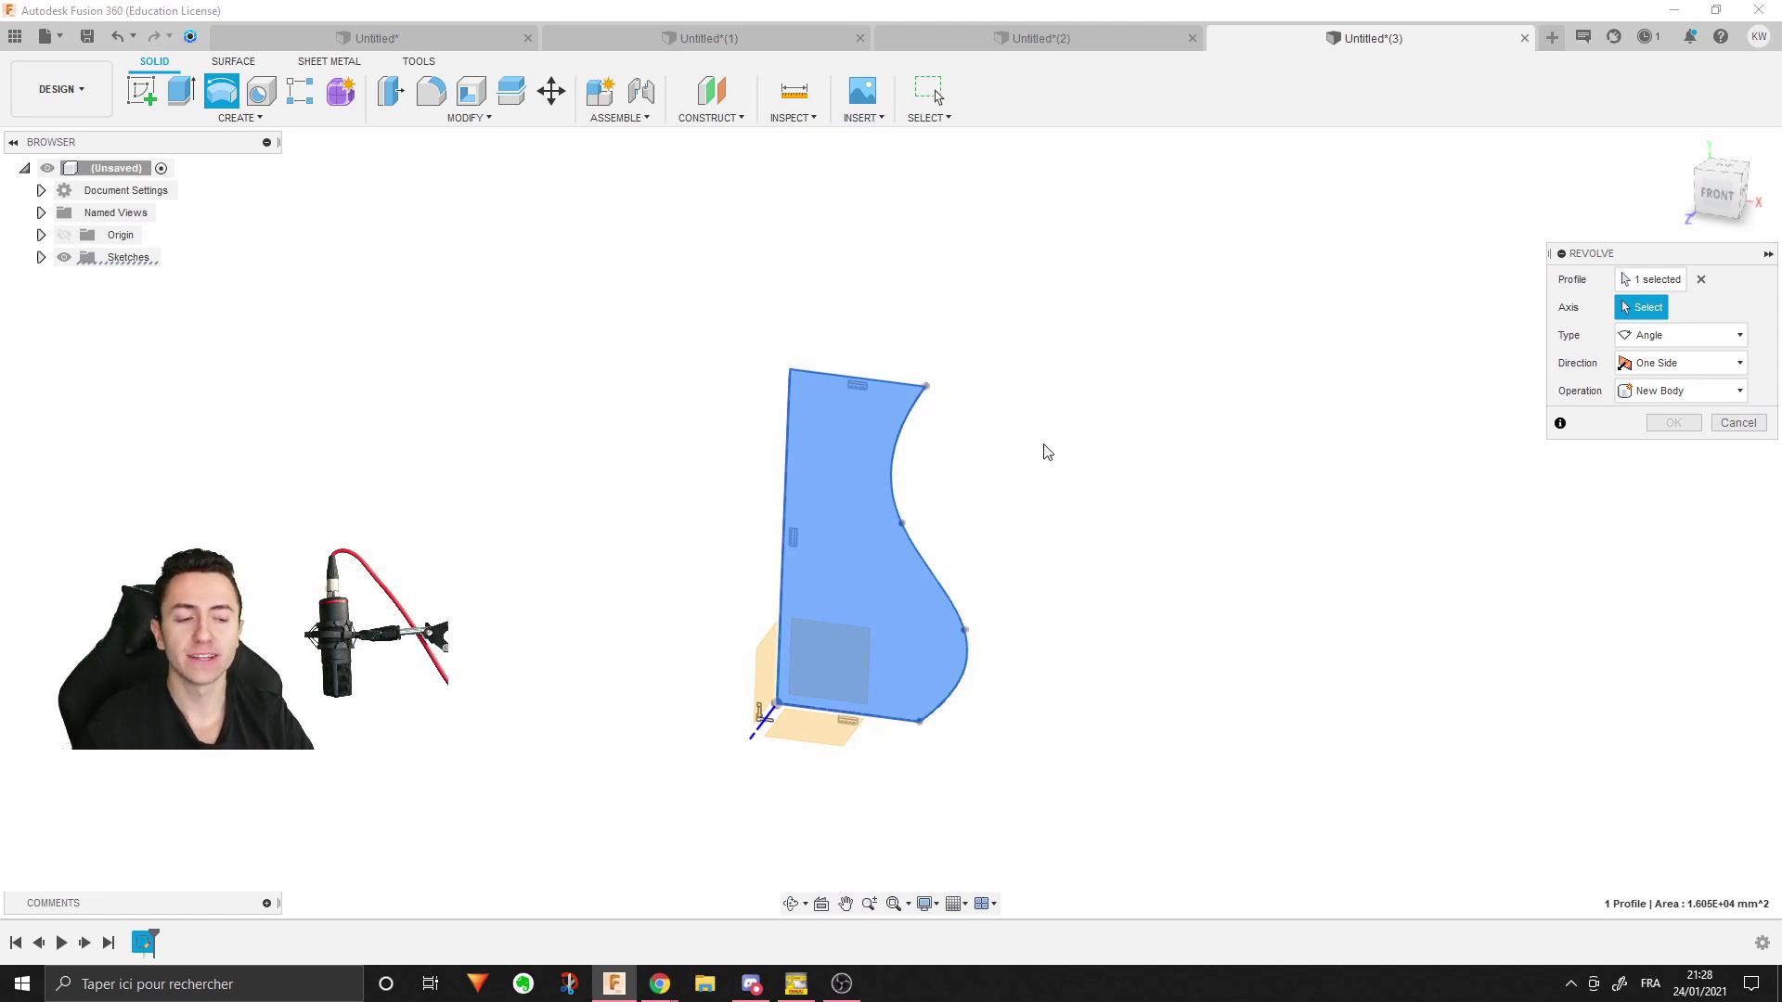
pyautogui.click(1738, 424)
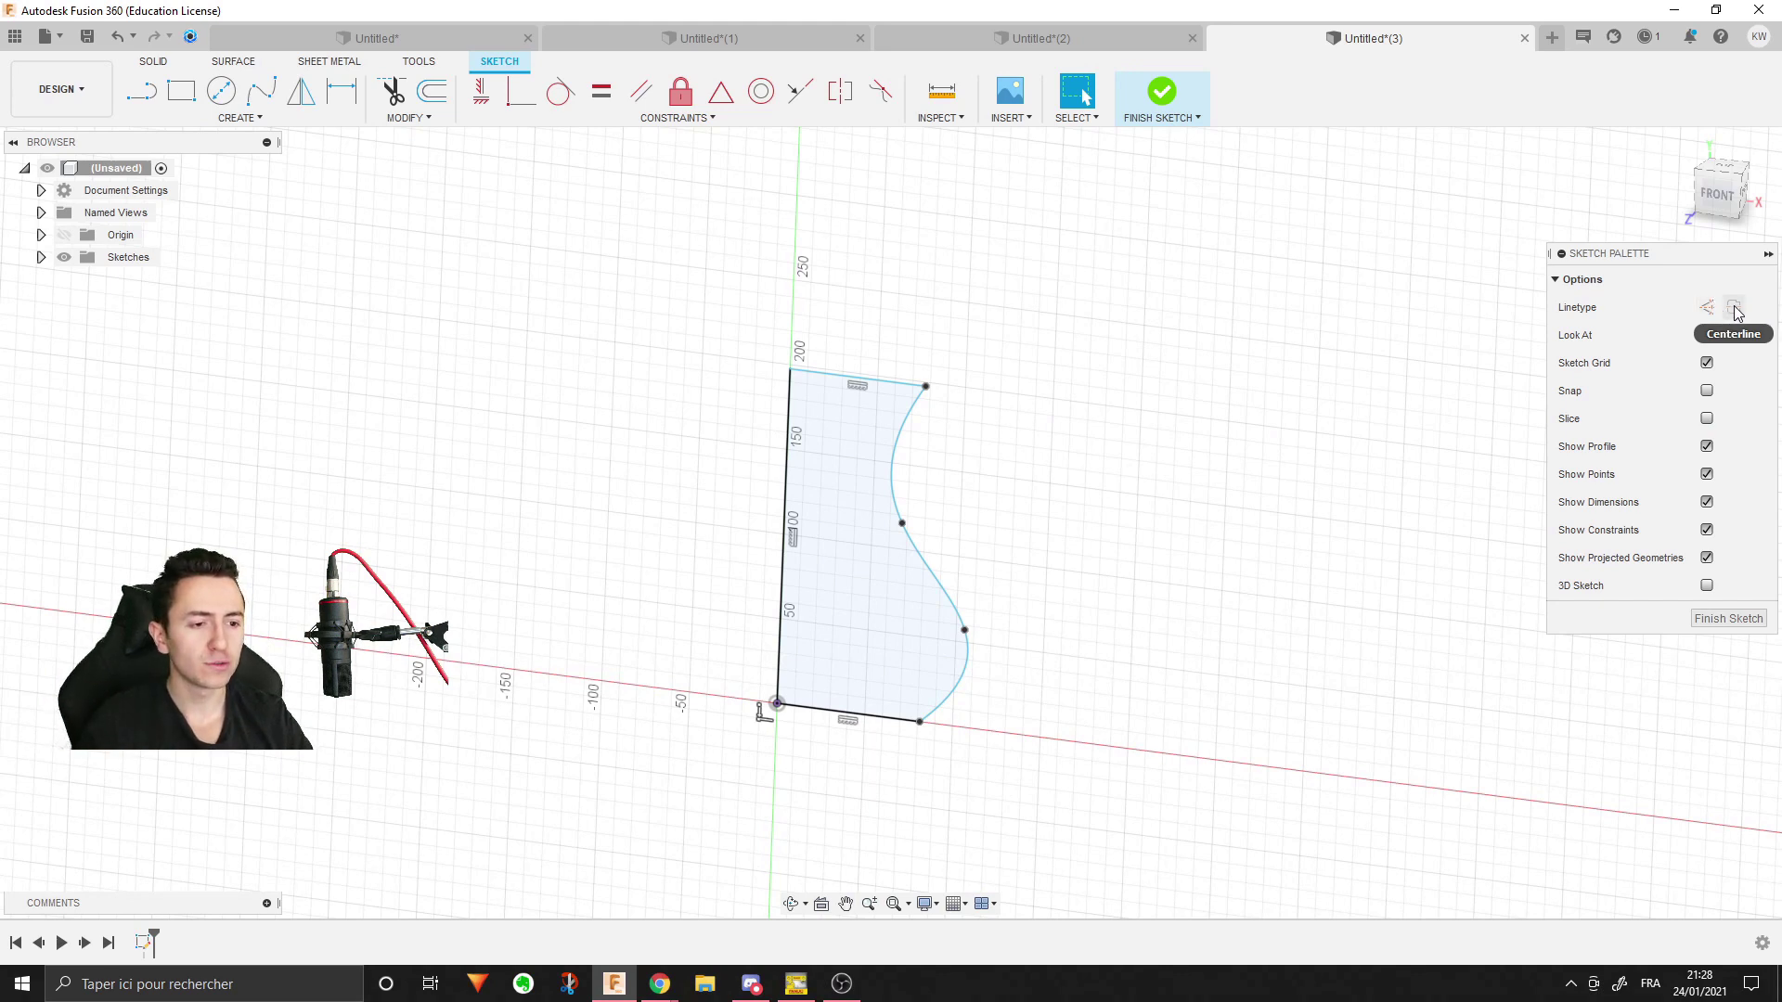
# - Convert the profile's left vertical line into a centerline
pyautogui.scroll(3, 1392, 438)
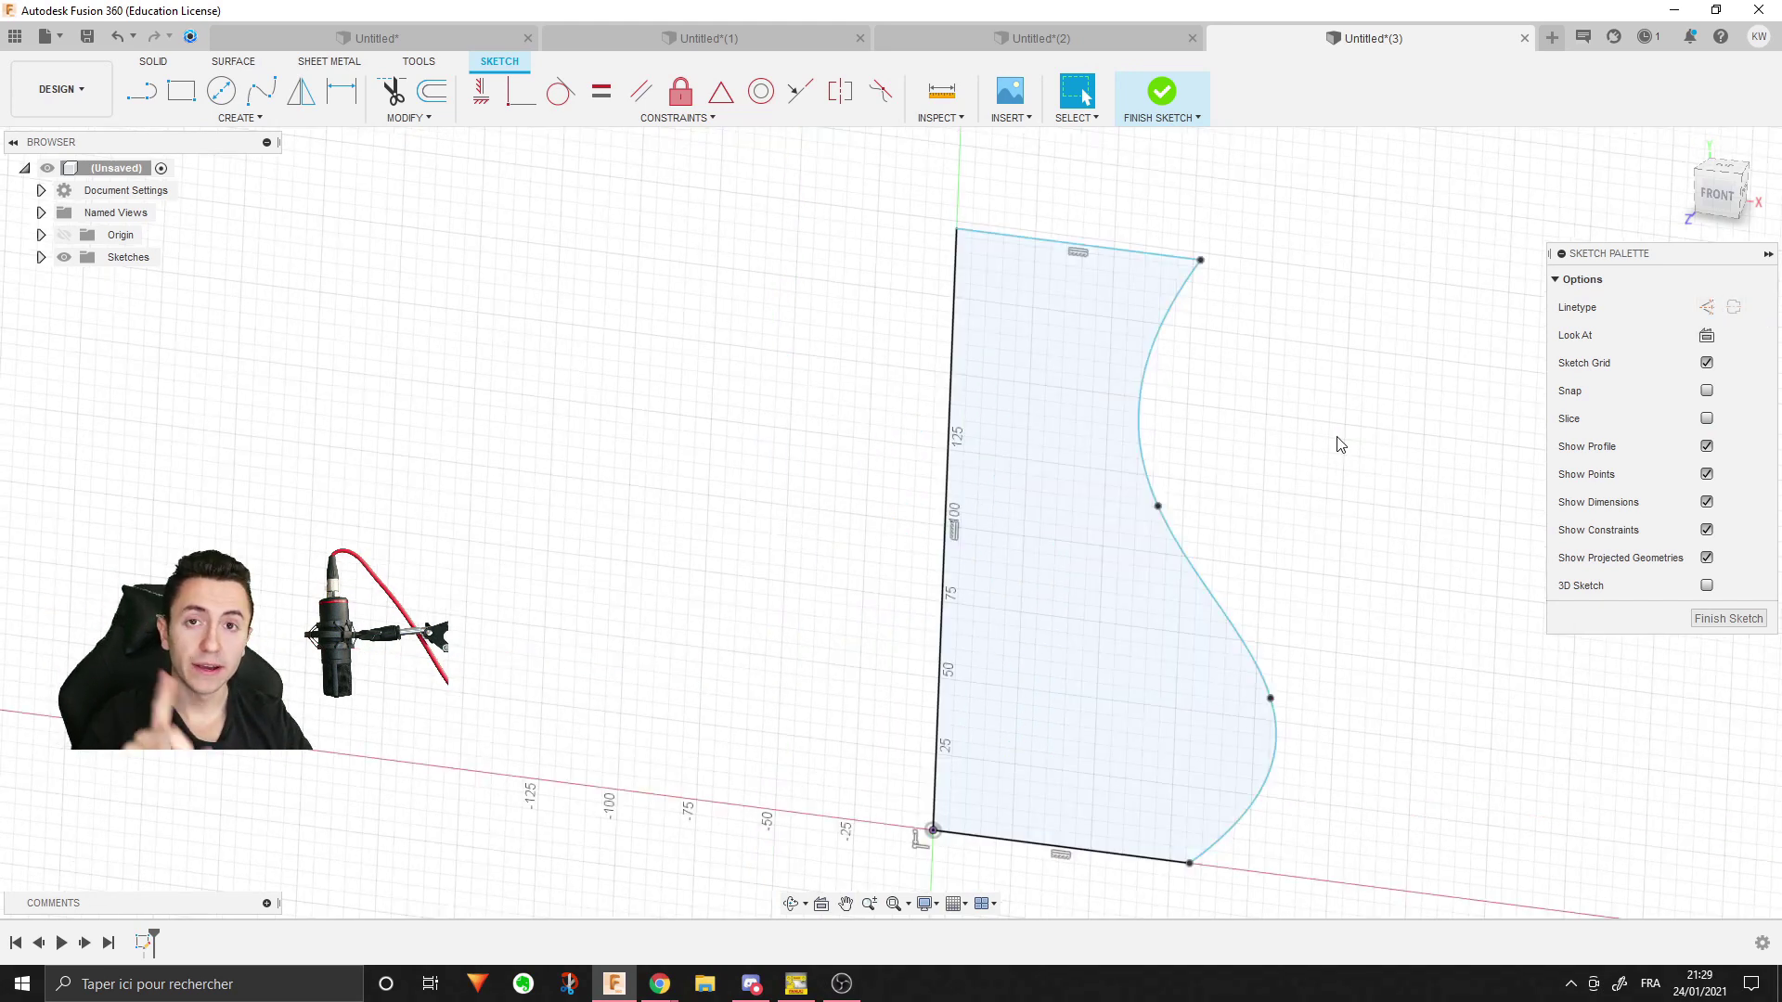
pyautogui.click(953, 312)
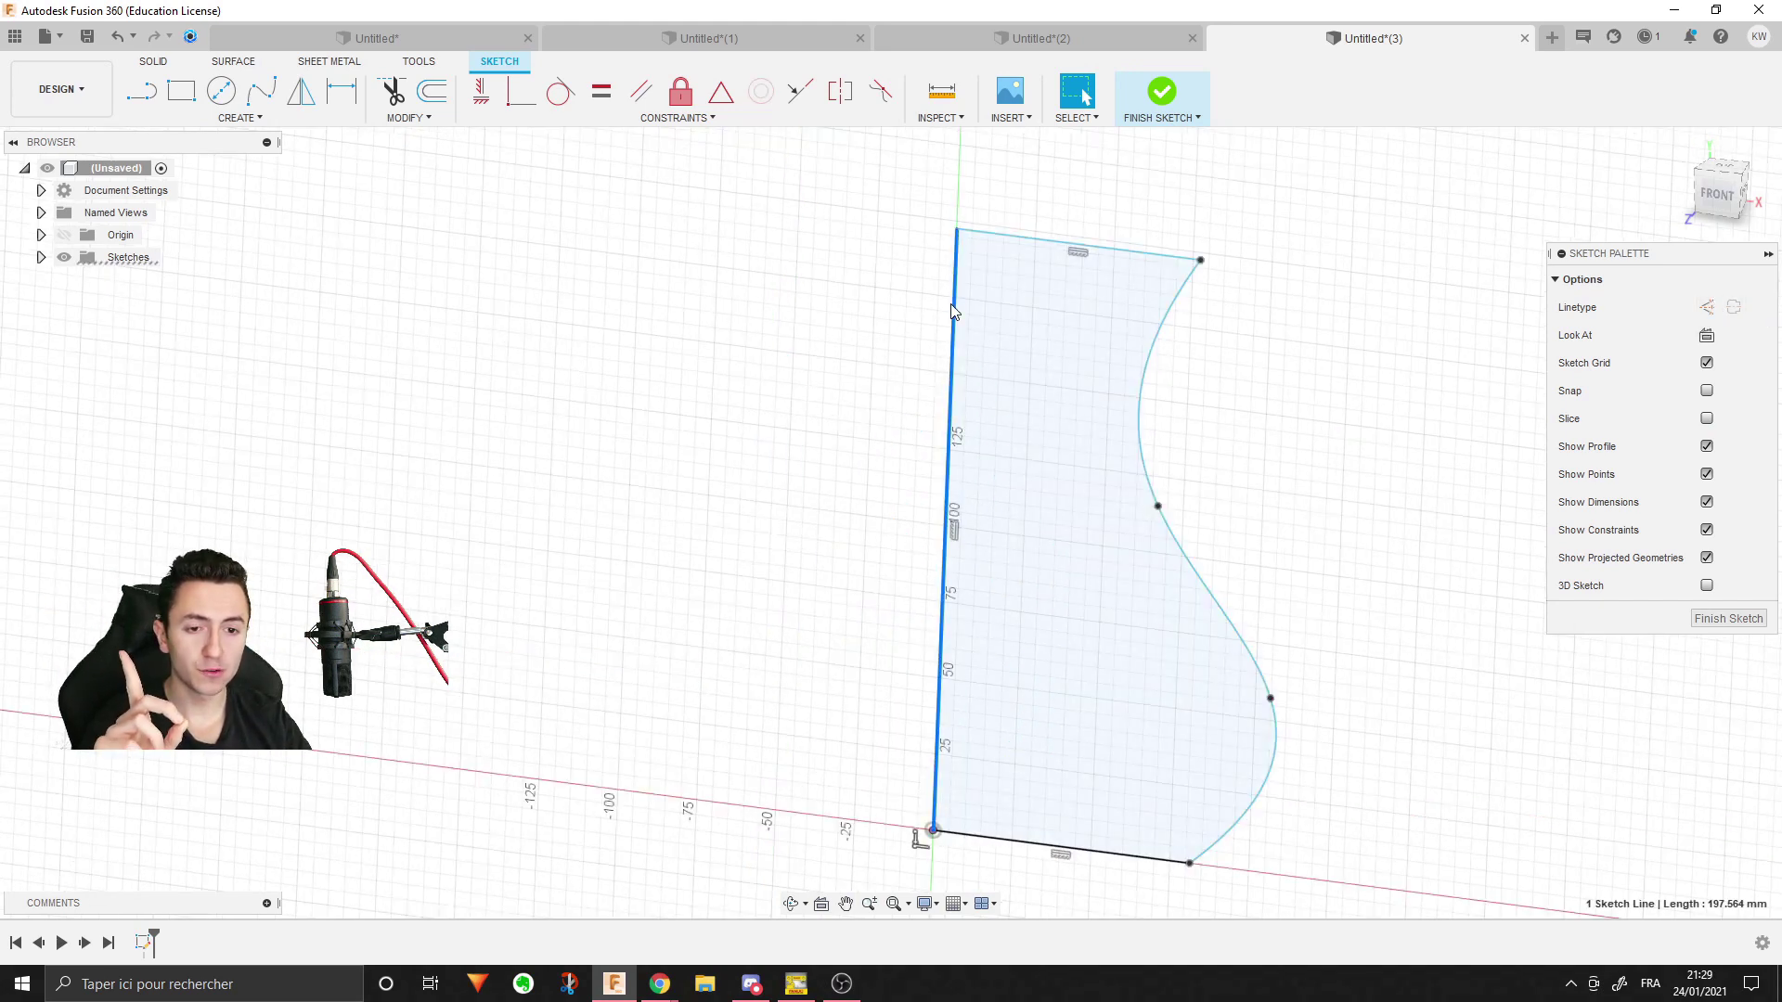
pyautogui.click(1732, 315)
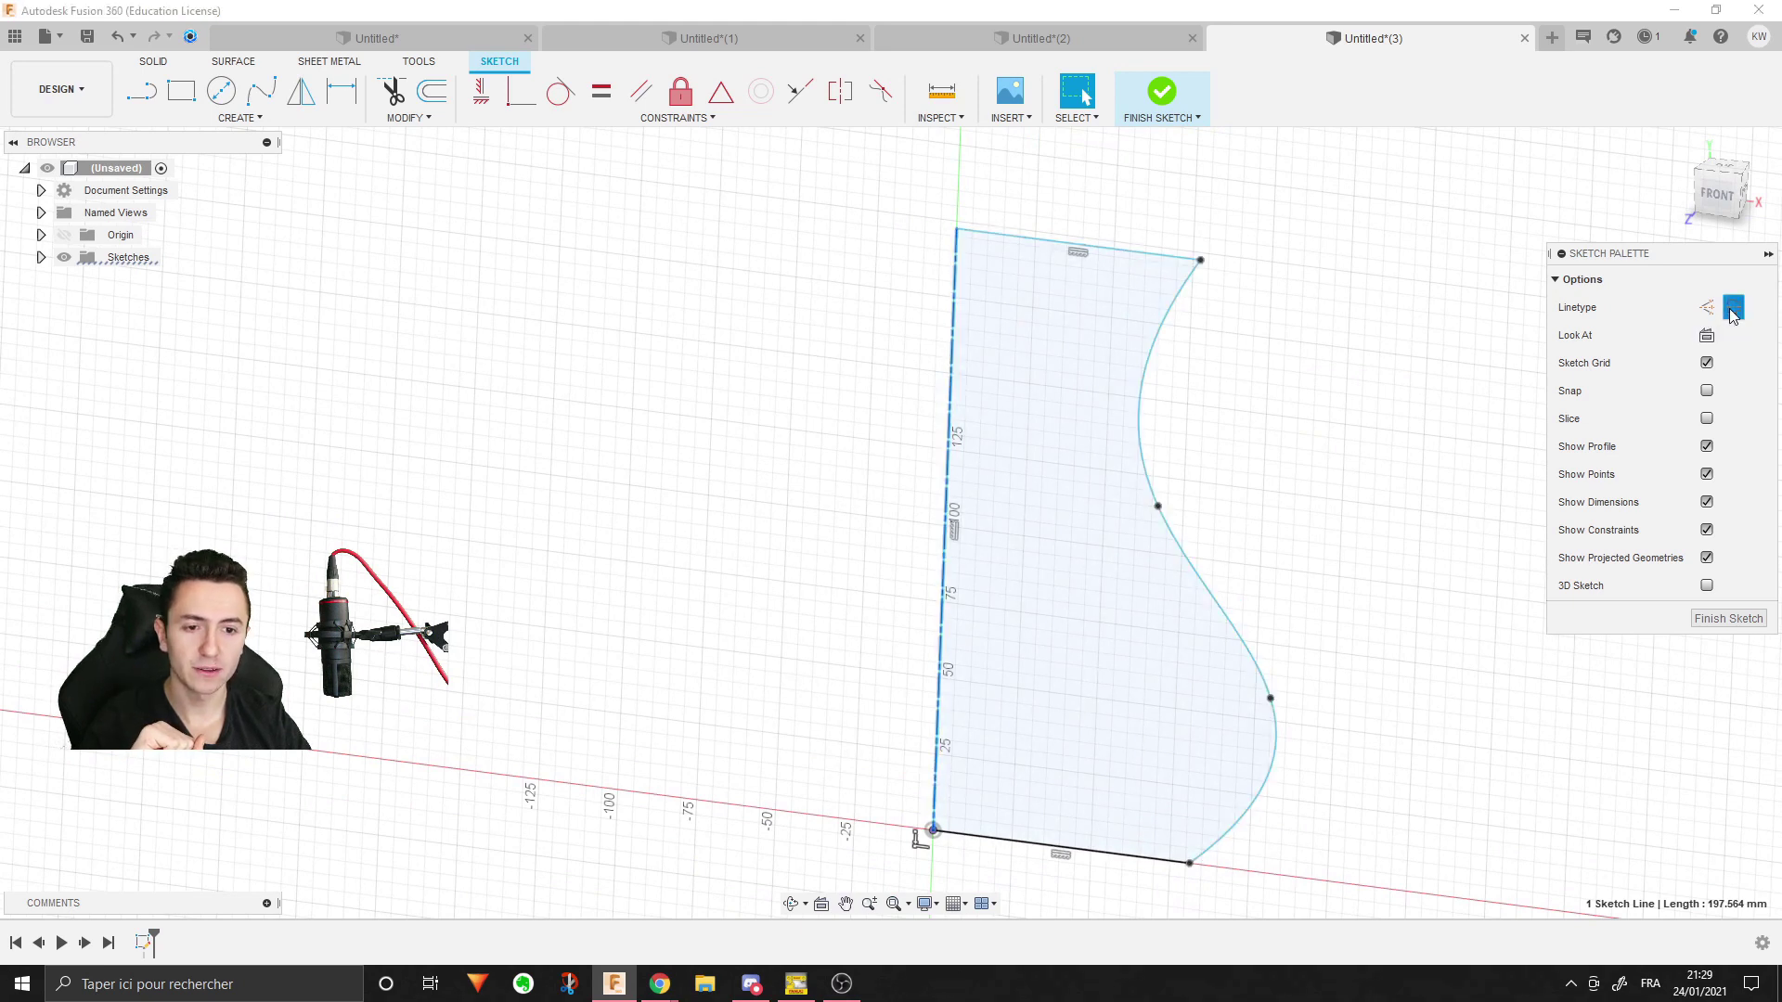
pyautogui.click(1284, 391)
pyautogui.moveTo(1288, 567); pyautogui.dragTo(1225, 539, button='middle')
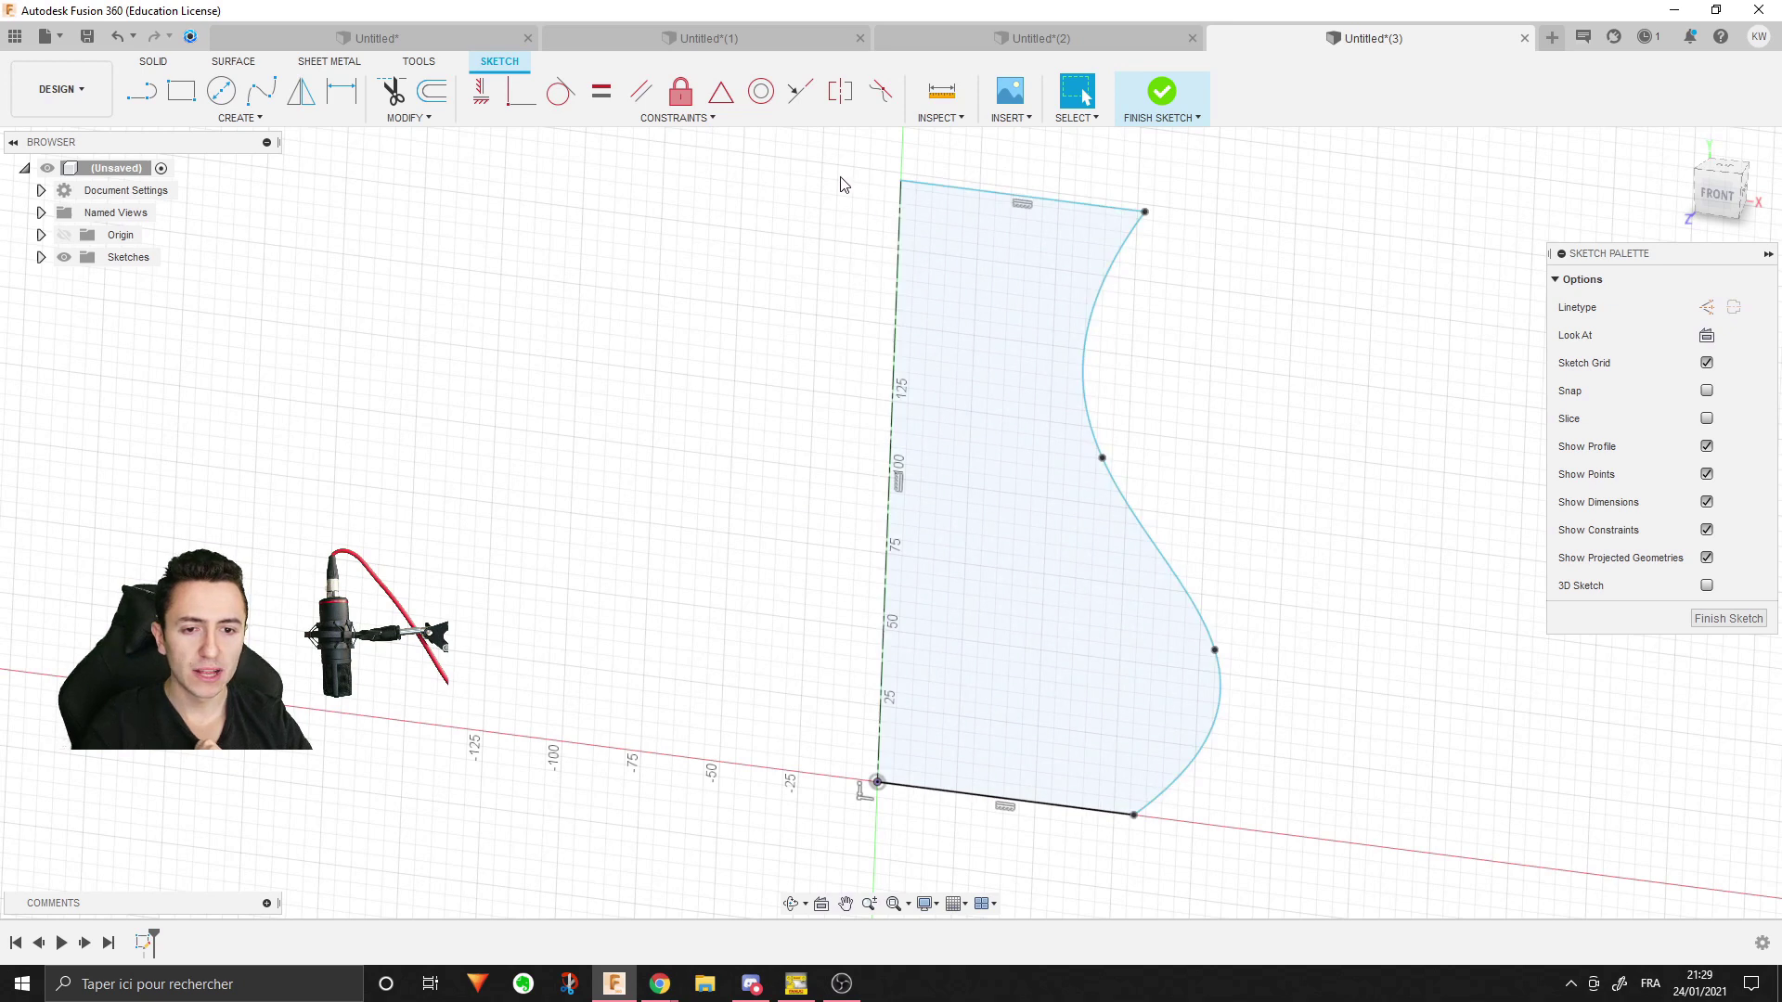
# - Try the left line as construction geometry, then revert it so the profile stays closed
pyautogui.click(897, 240)
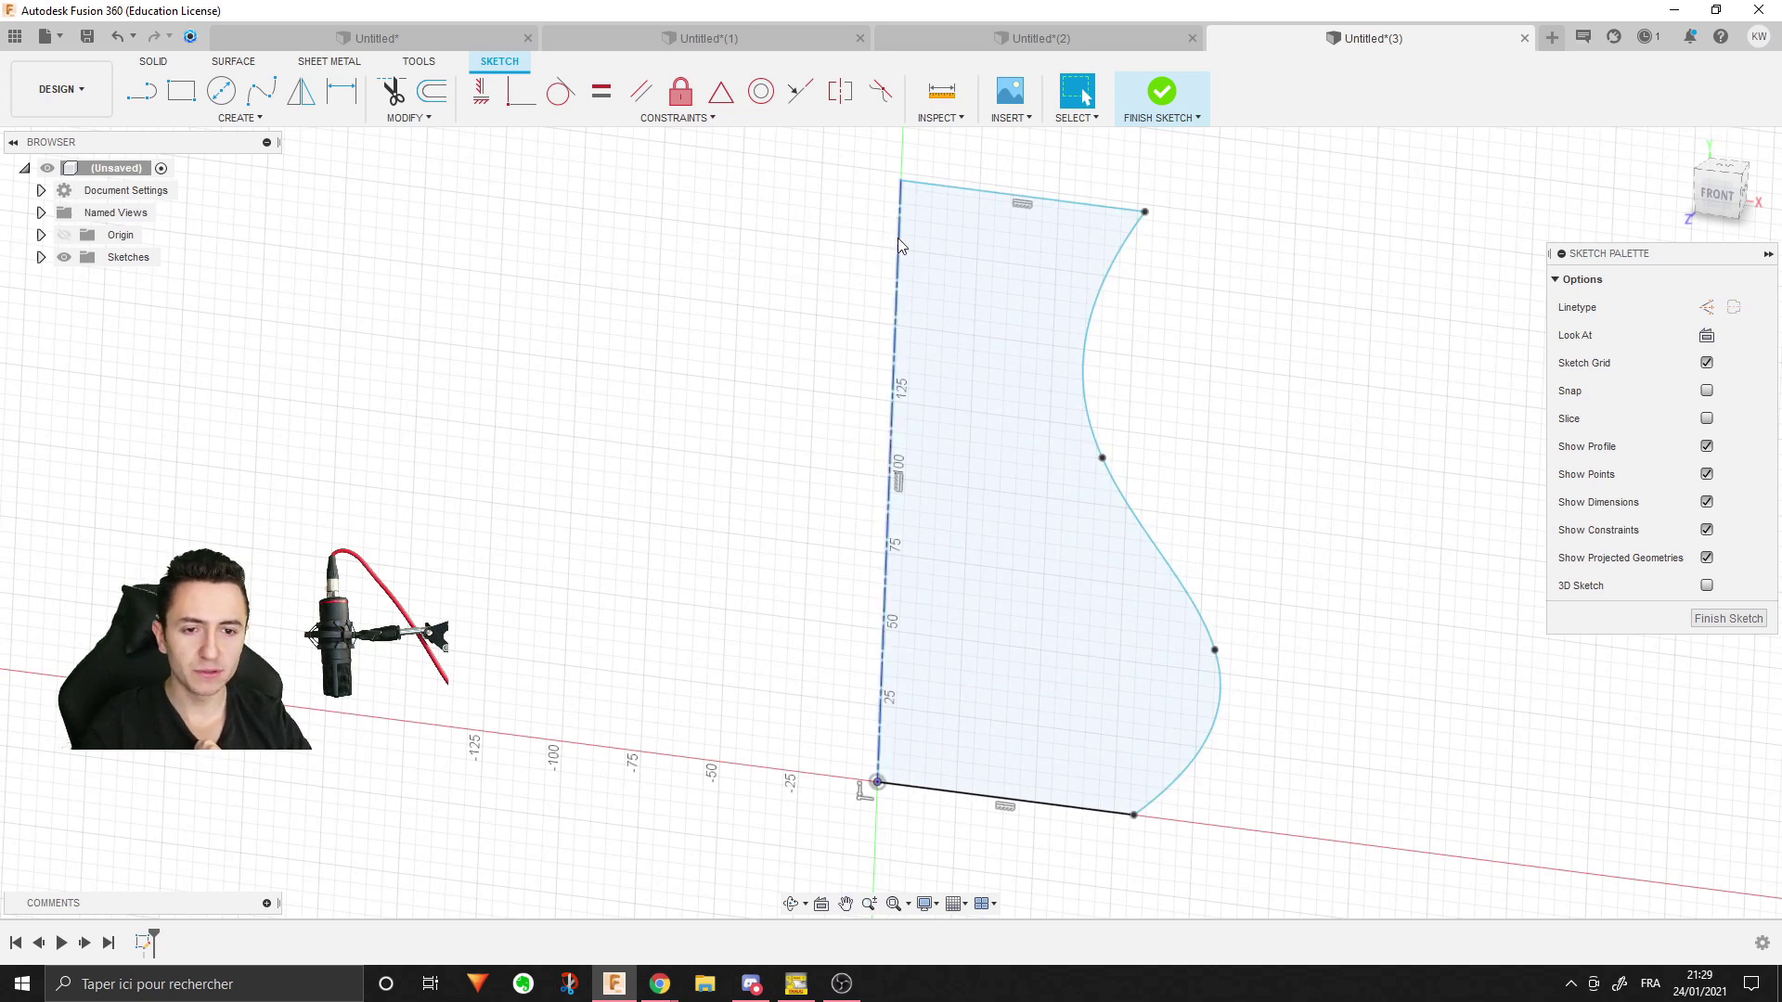
pyautogui.click(1705, 307)
pyautogui.click(1420, 449)
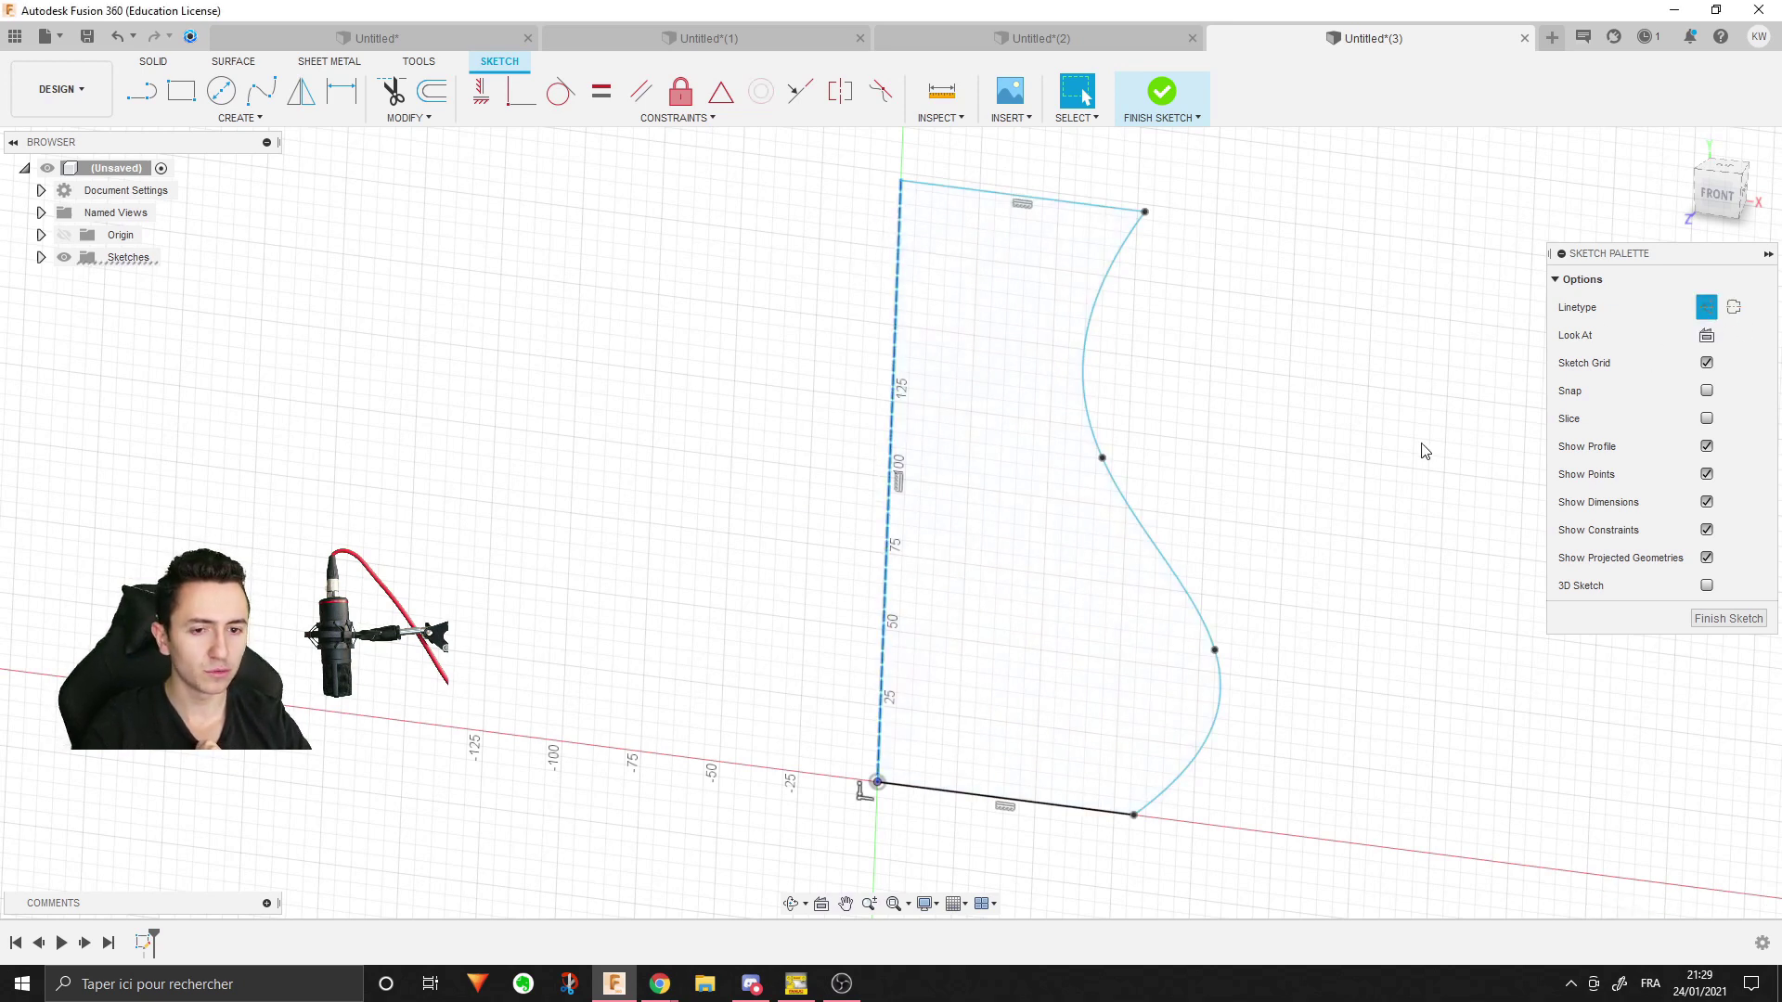
pyautogui.click(896, 501)
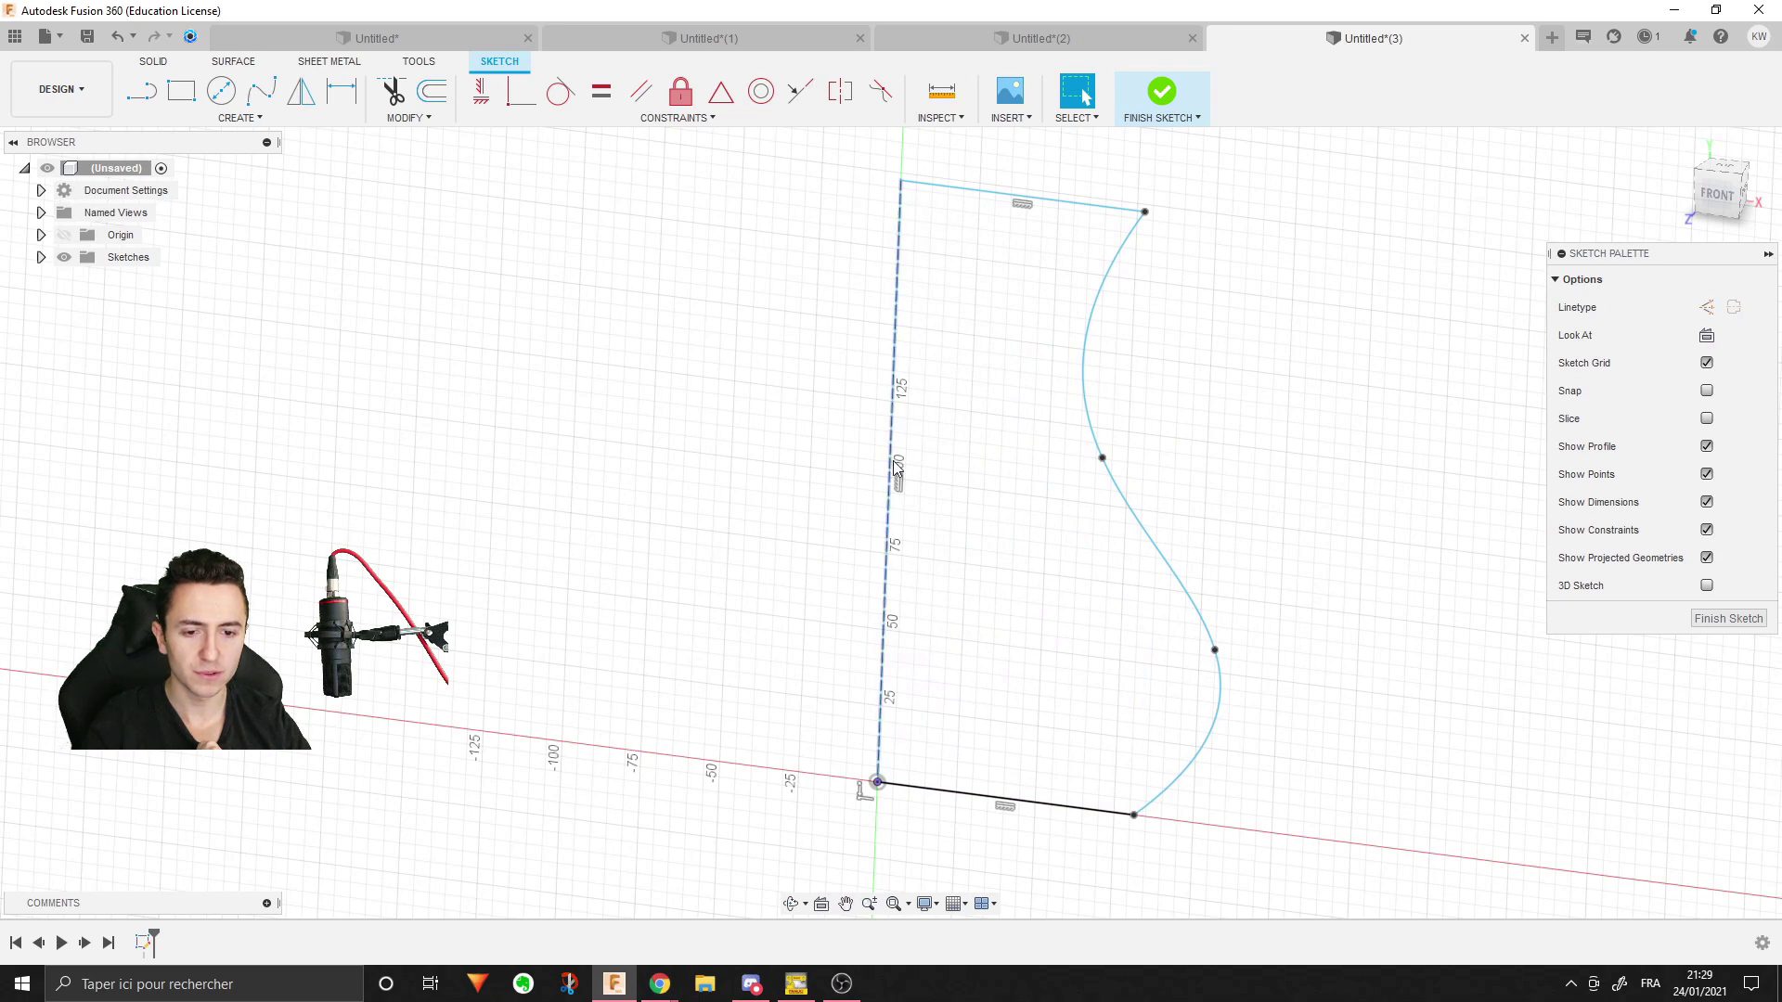
pyautogui.click(1705, 309)
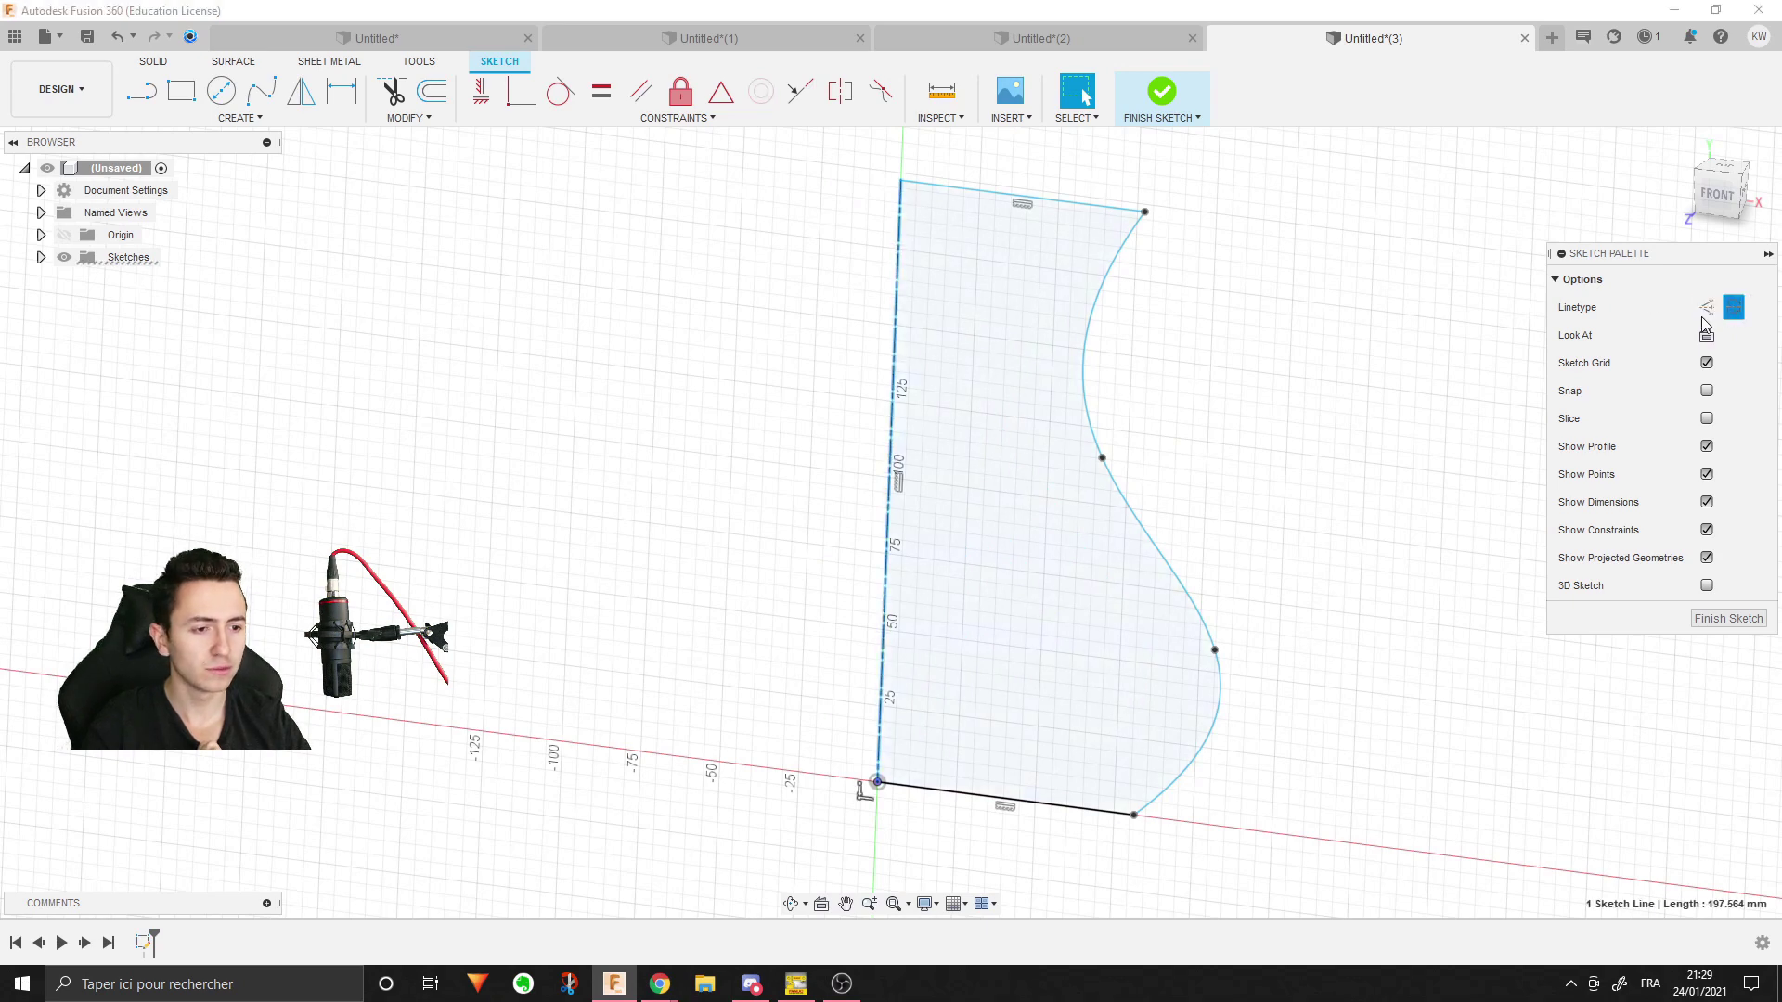
pyautogui.click(668, 309)
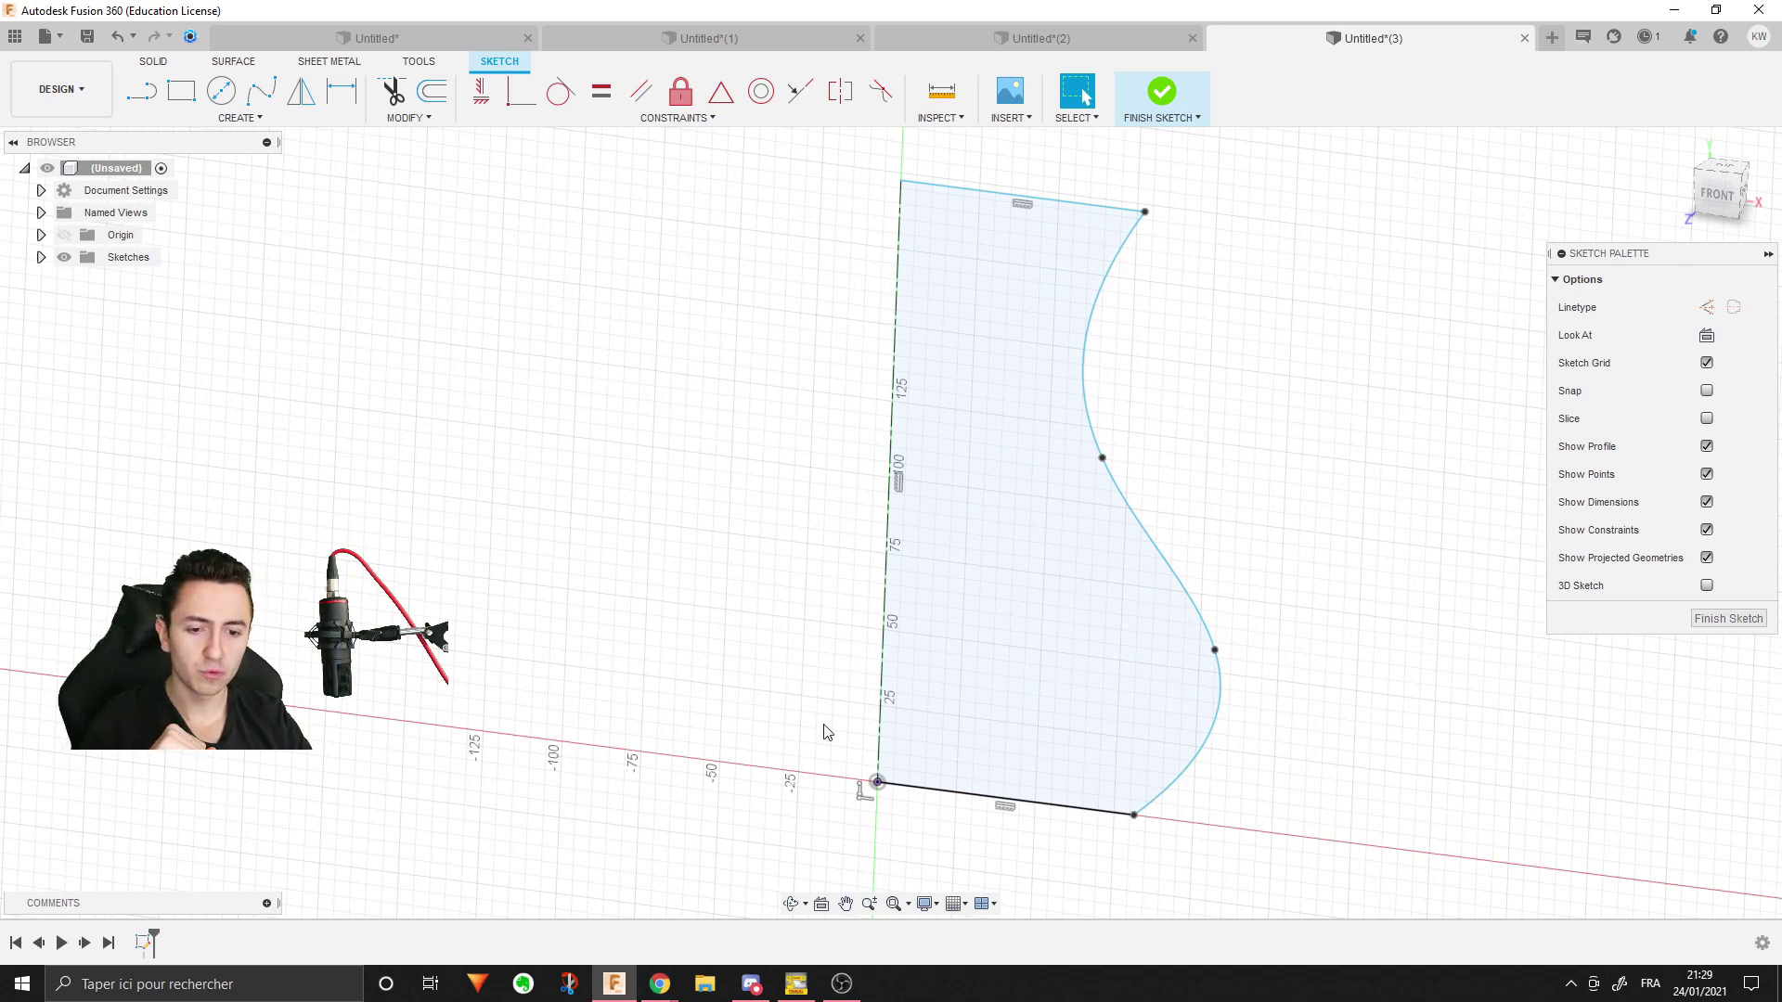
pyautogui.click(999, 232)
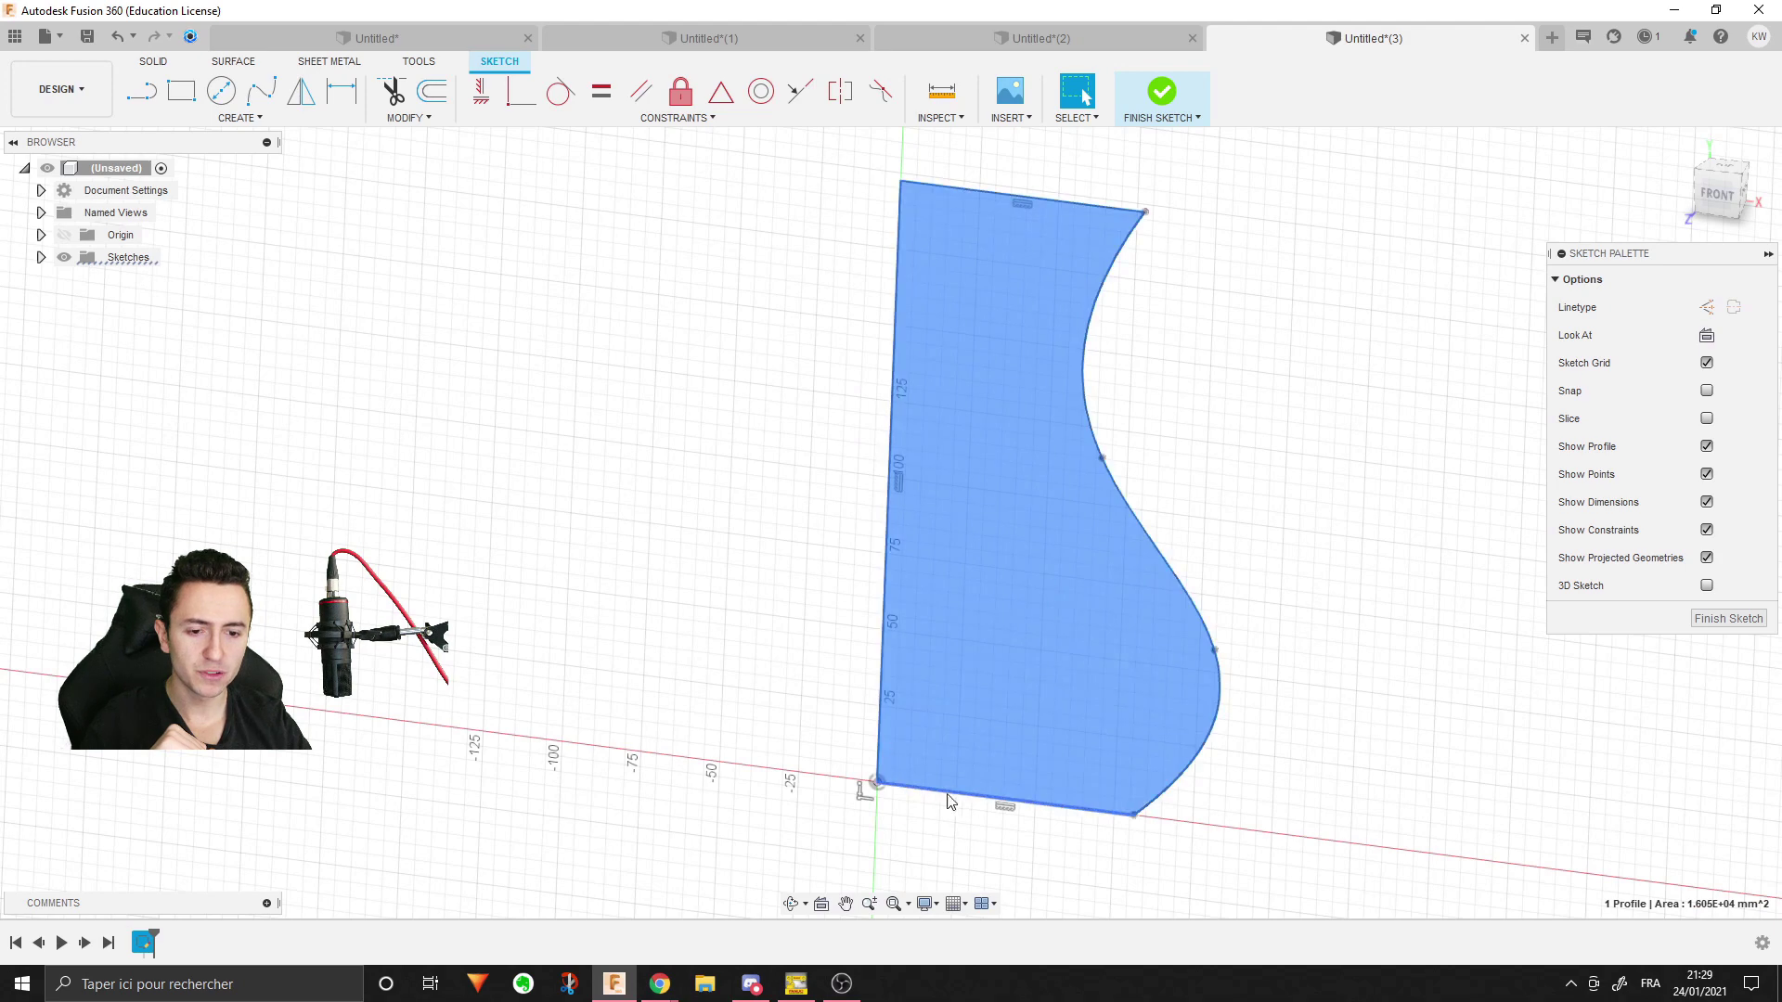
# - Reselect the left vertical line and change its linetype again
pyautogui.click(1332, 442)
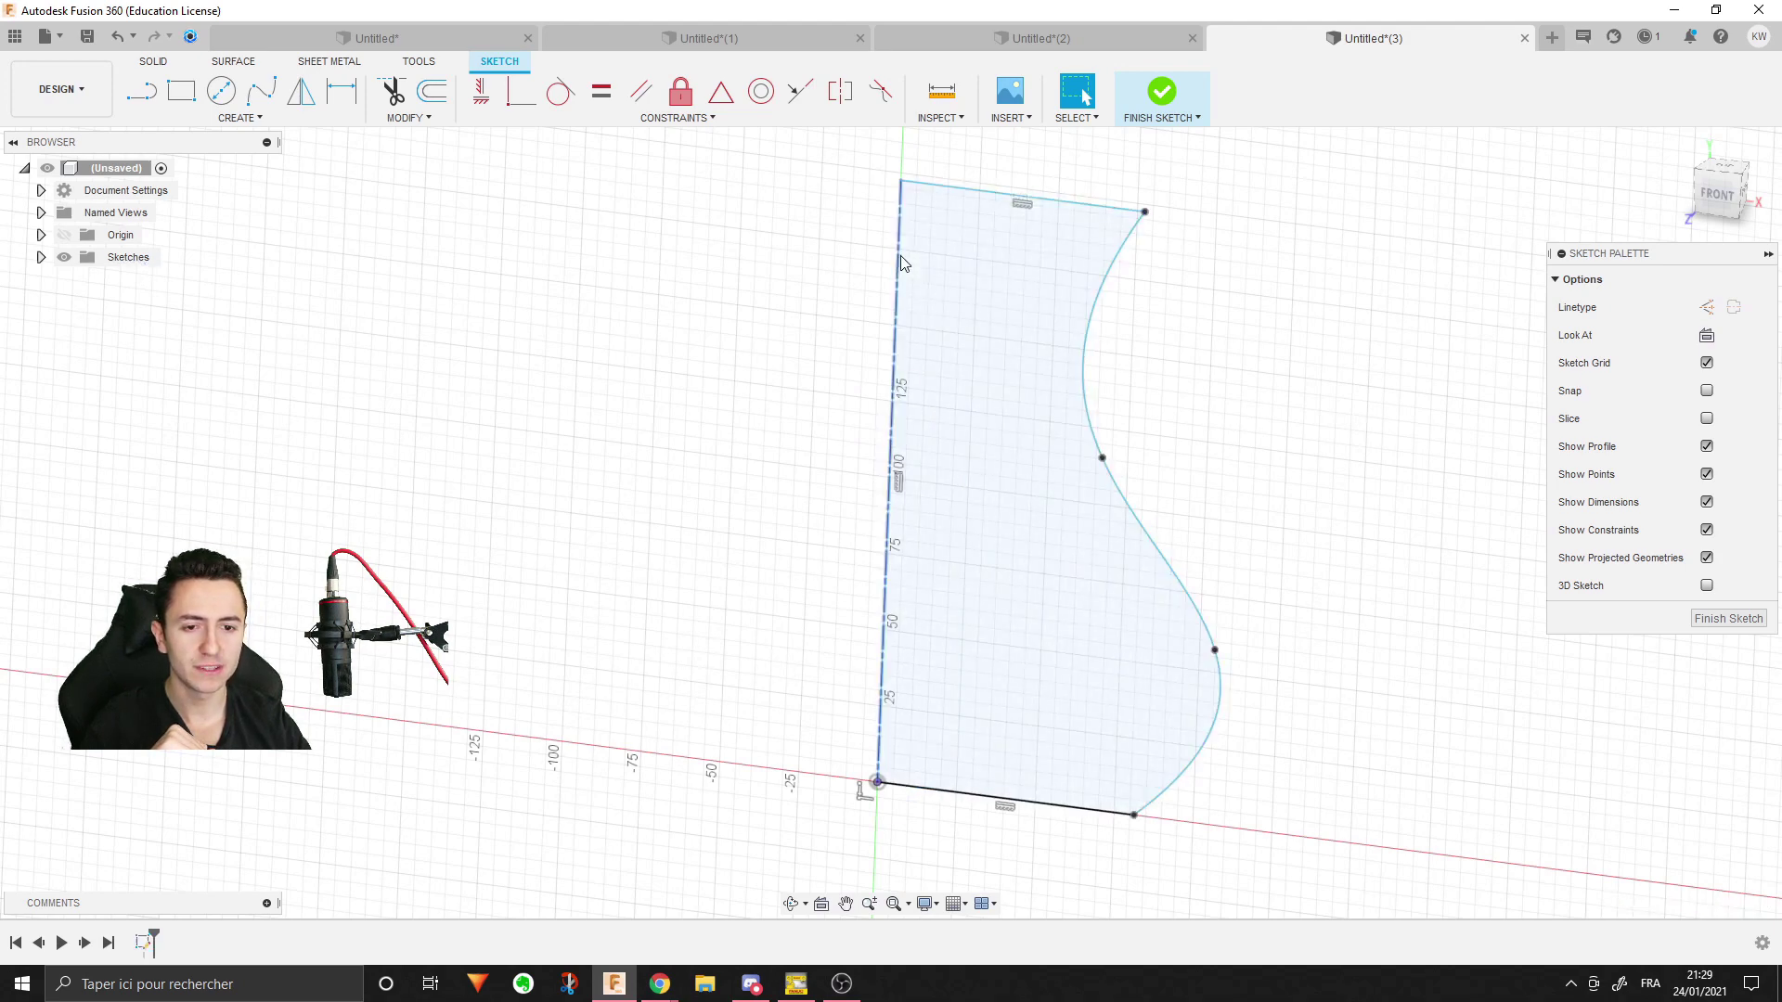
pyautogui.click(899, 283)
pyautogui.click(1732, 308)
pyautogui.click(973, 347)
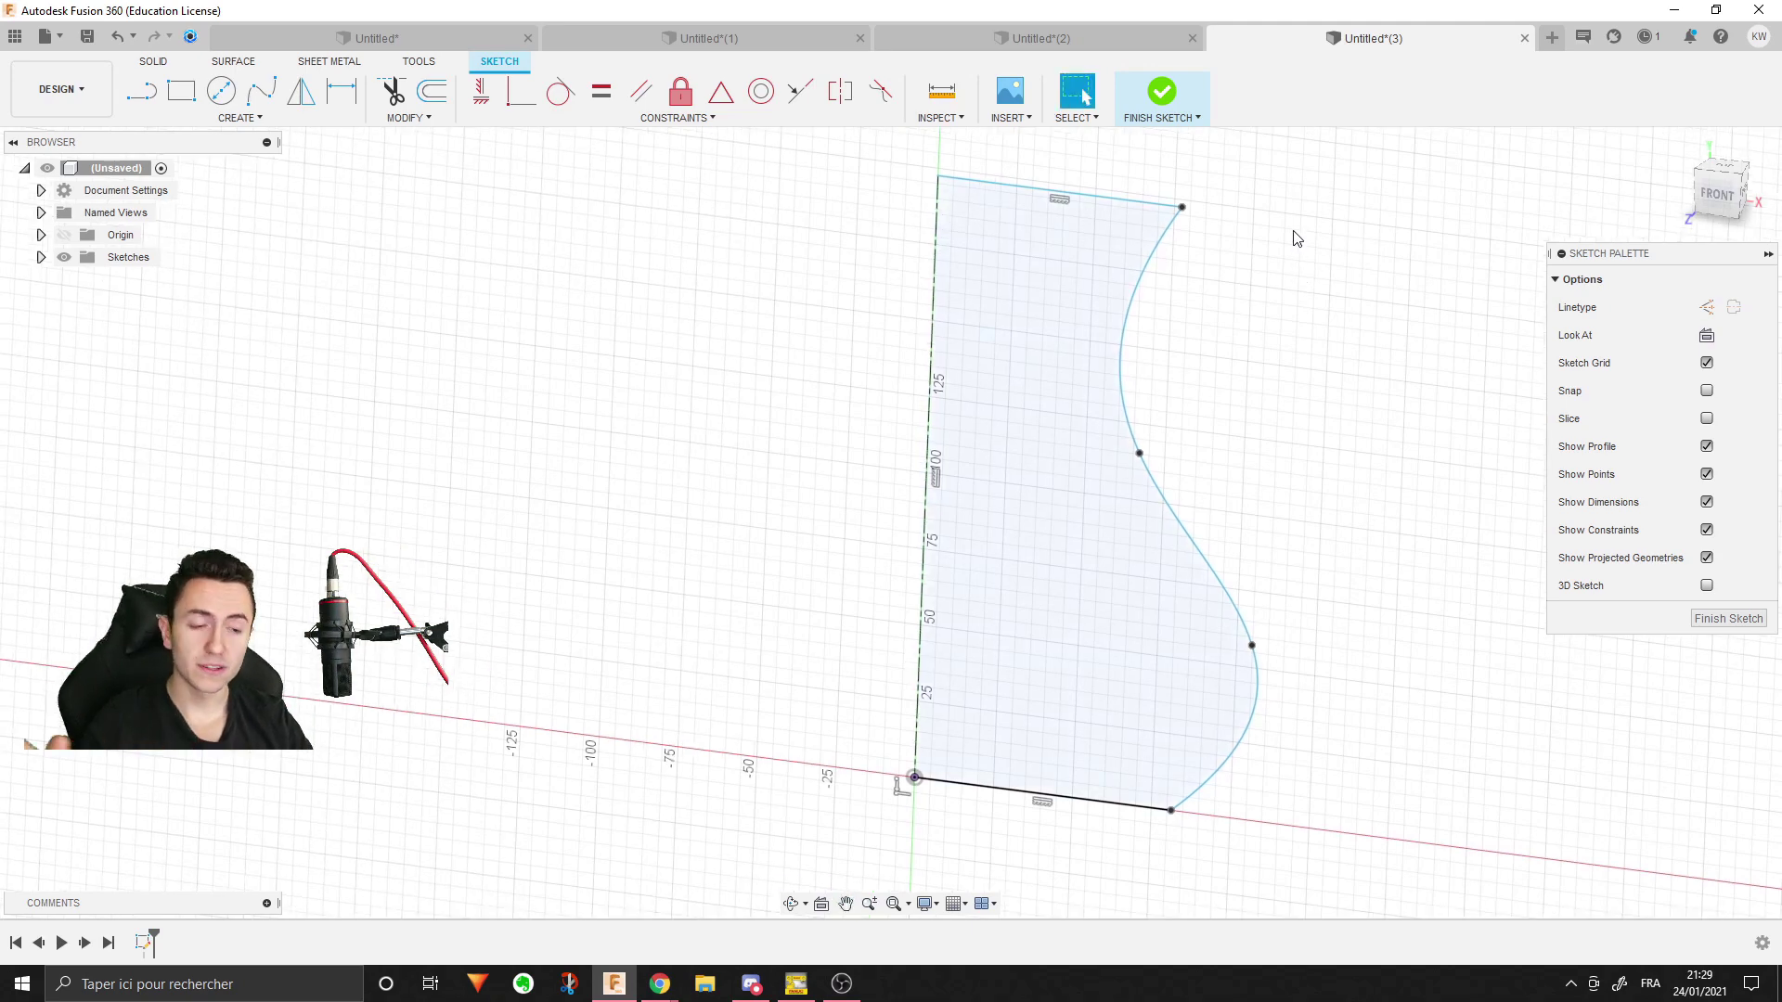
pyautogui.click(158, 61)
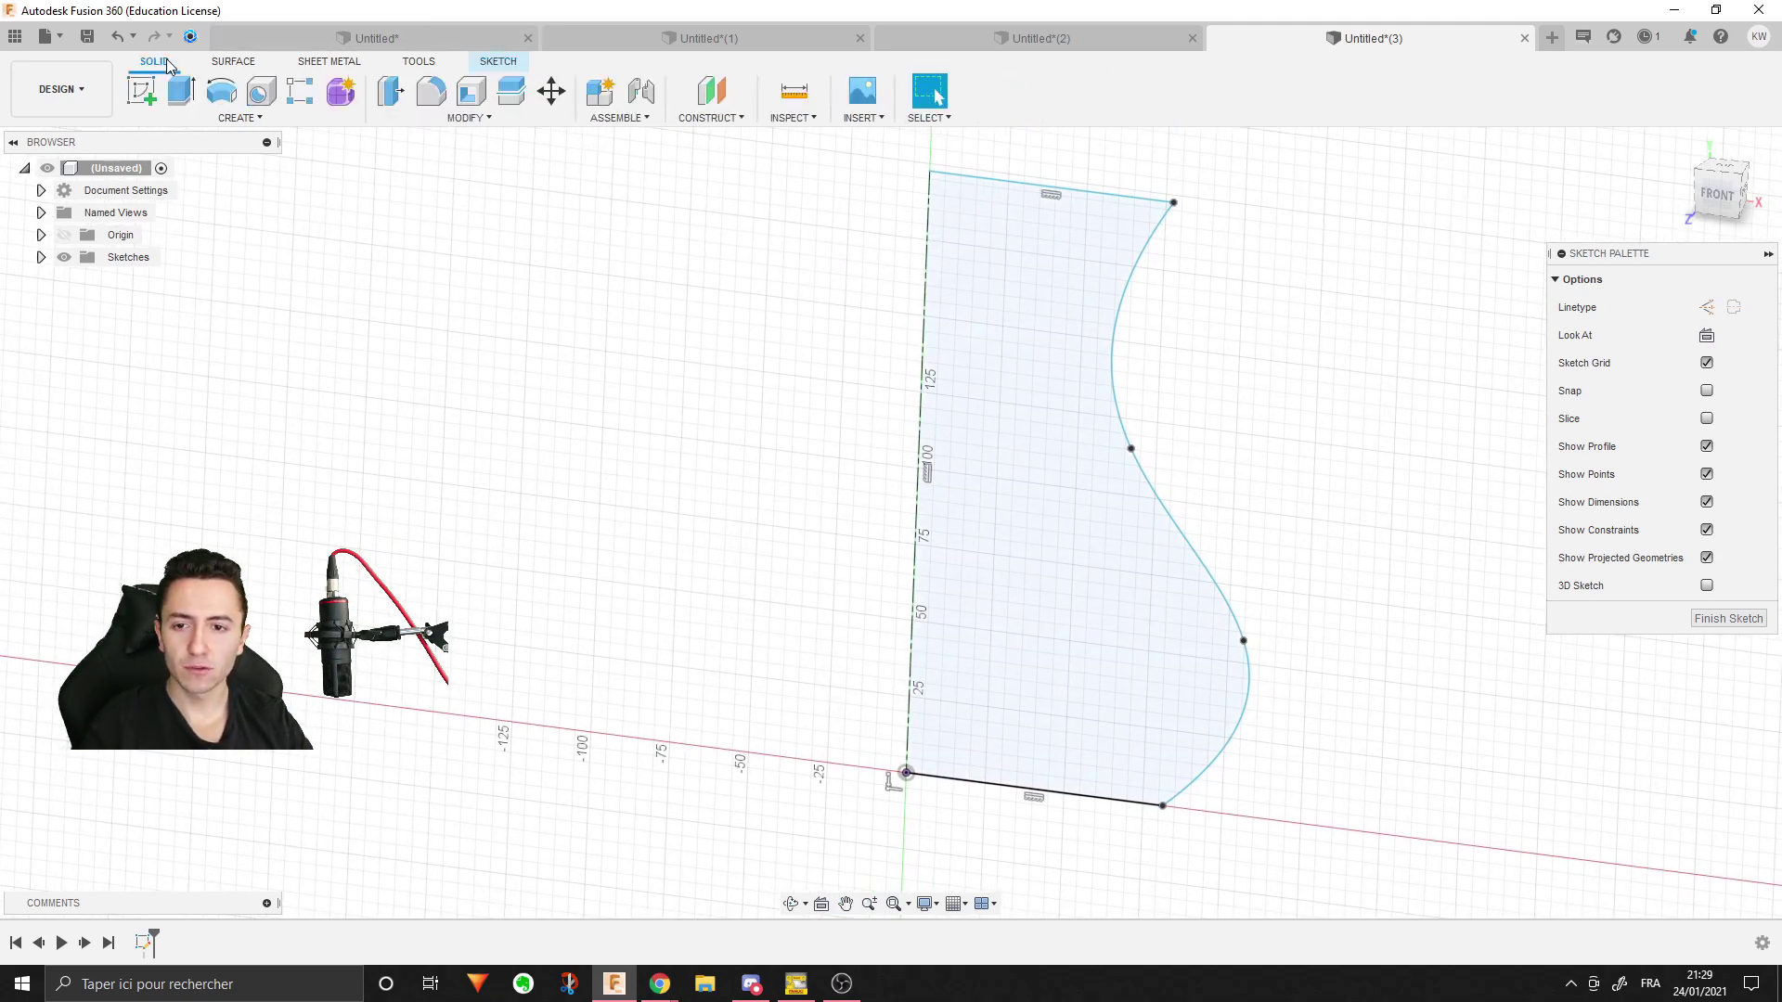
pyautogui.click(220, 91)
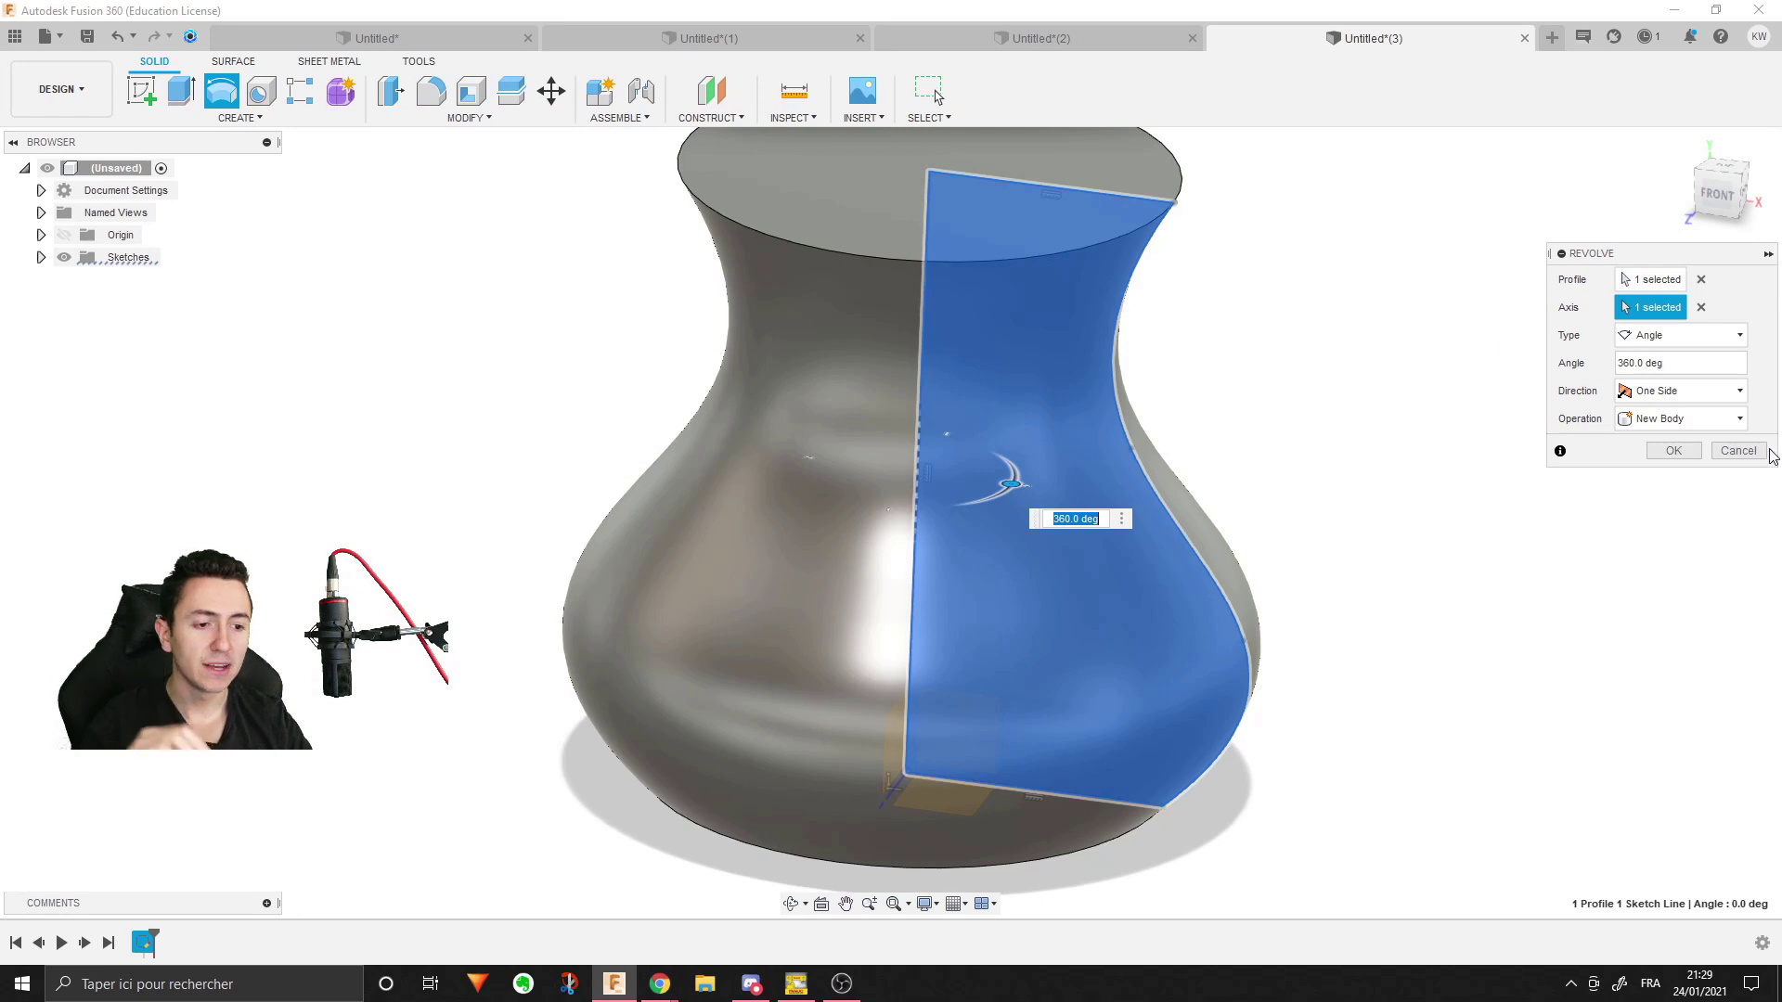
pyautogui.click(1737, 450)
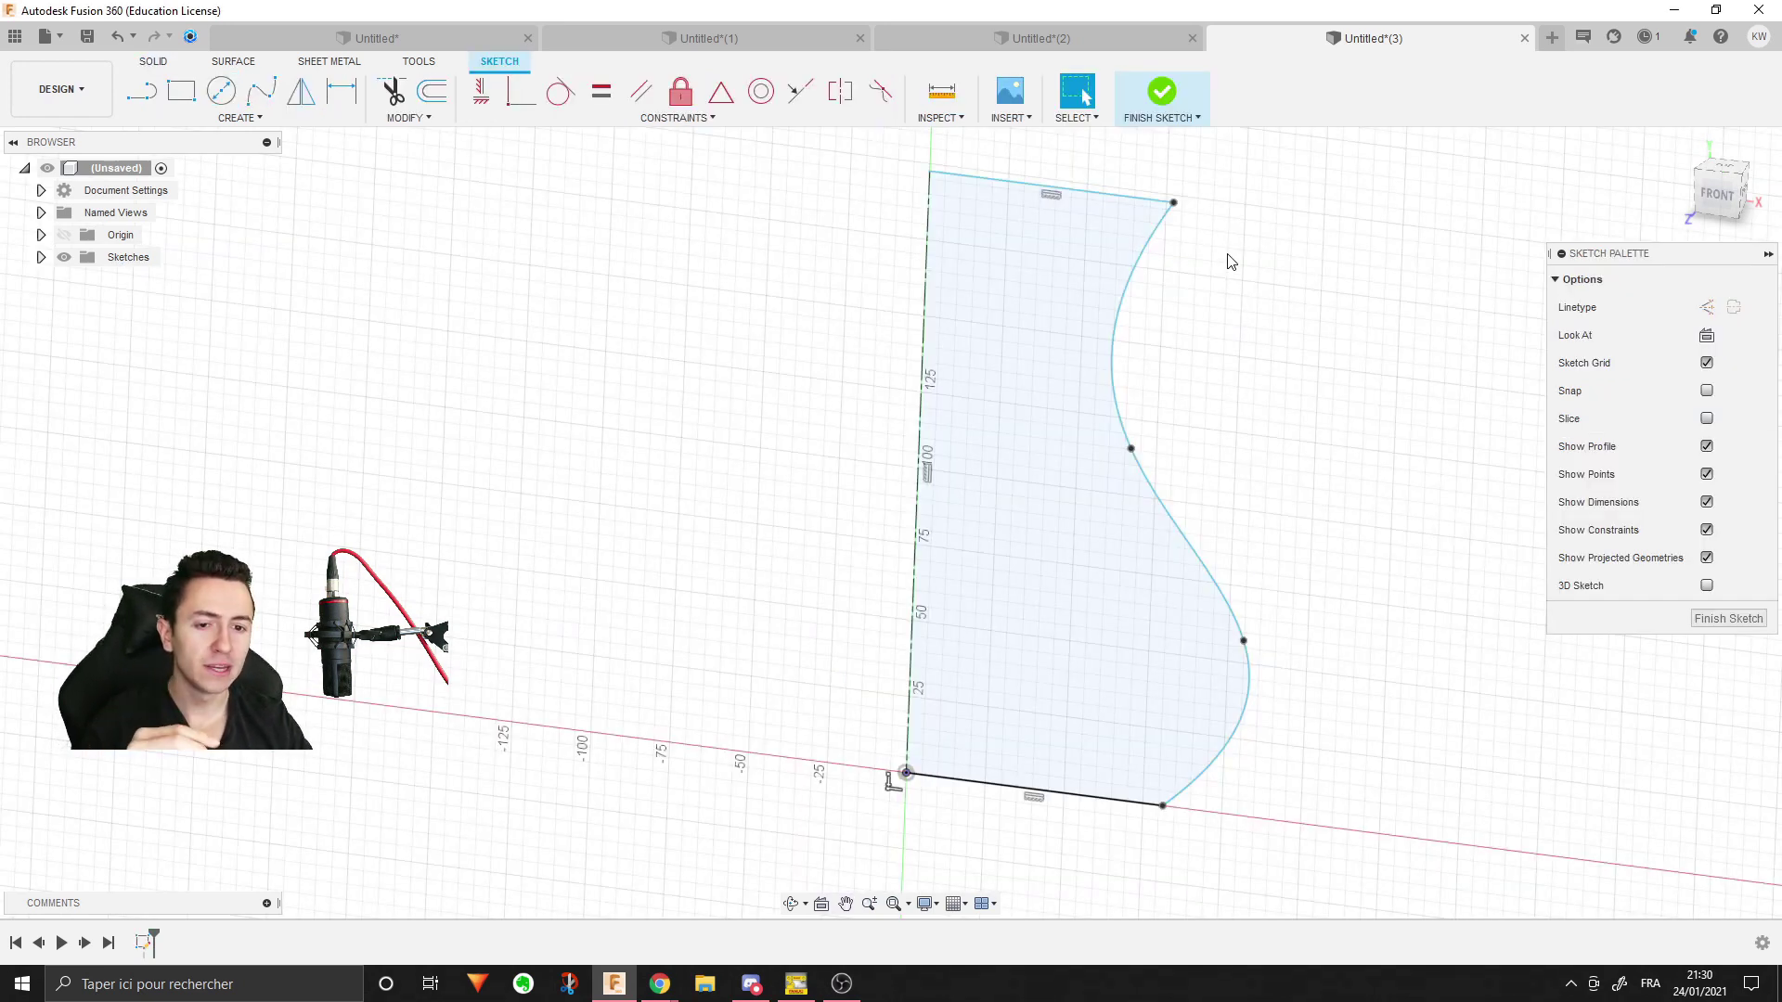
# - Check the sketch by selecting the left line and the closed vase profile
pyautogui.click(930, 201)
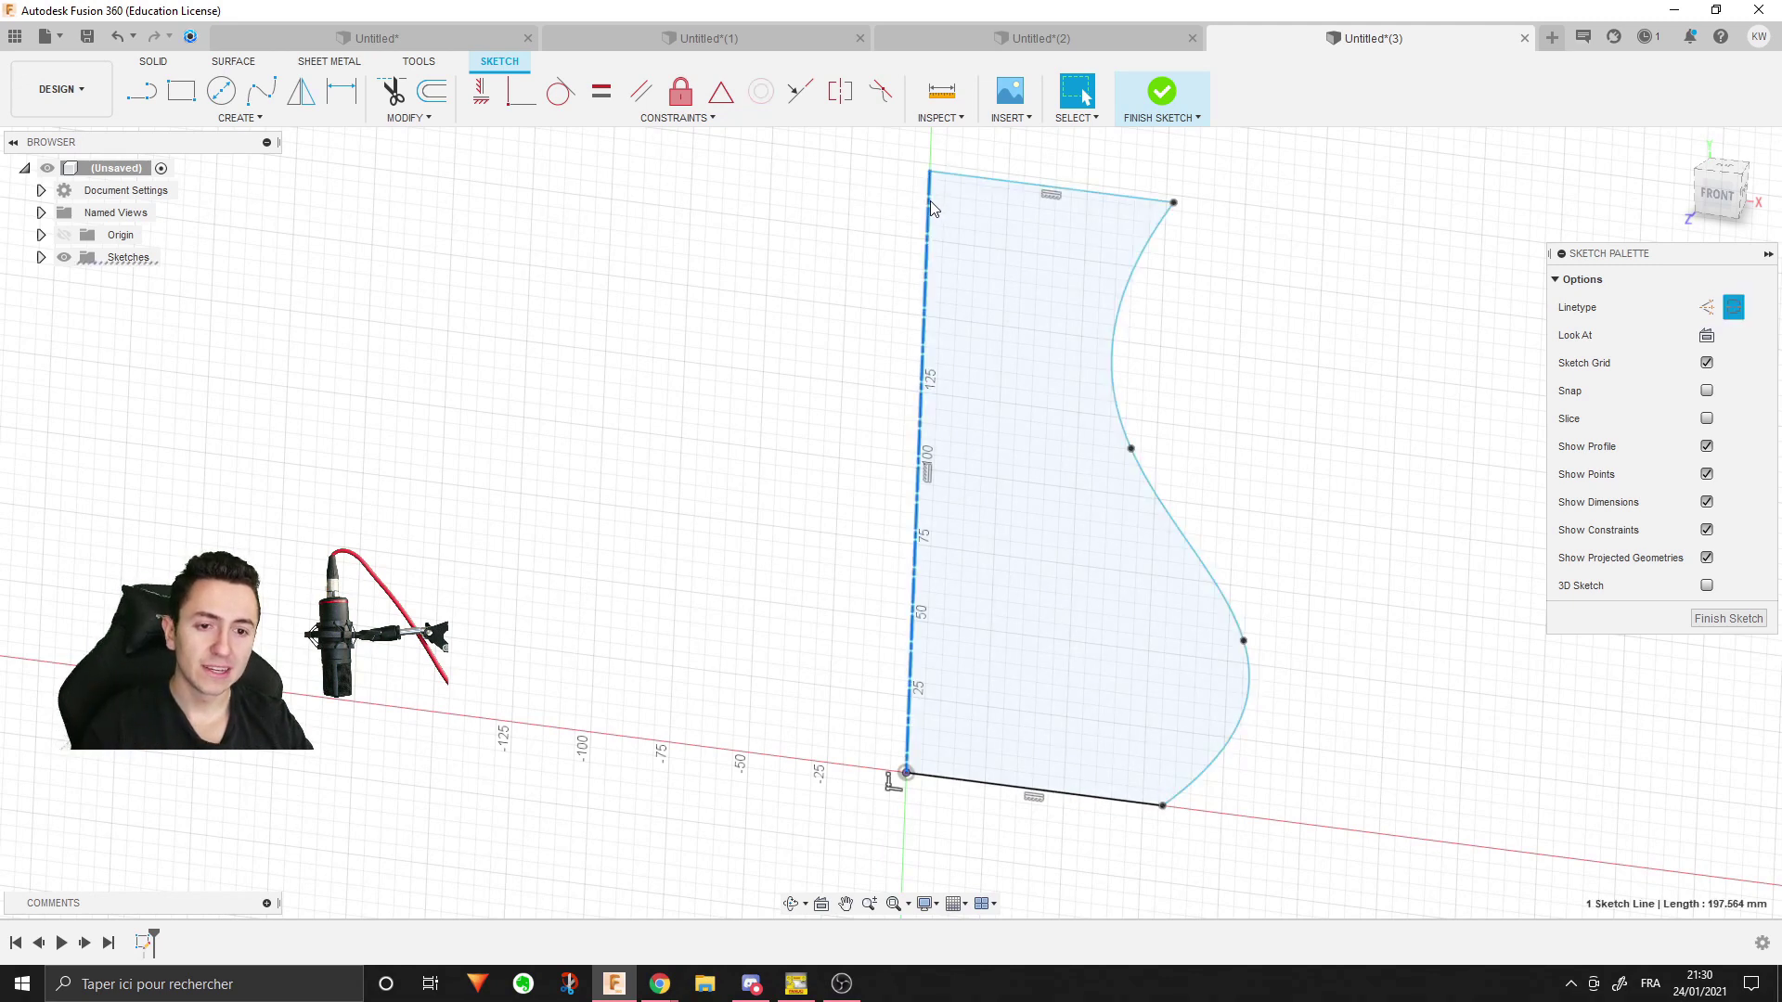
pyautogui.click(1299, 328)
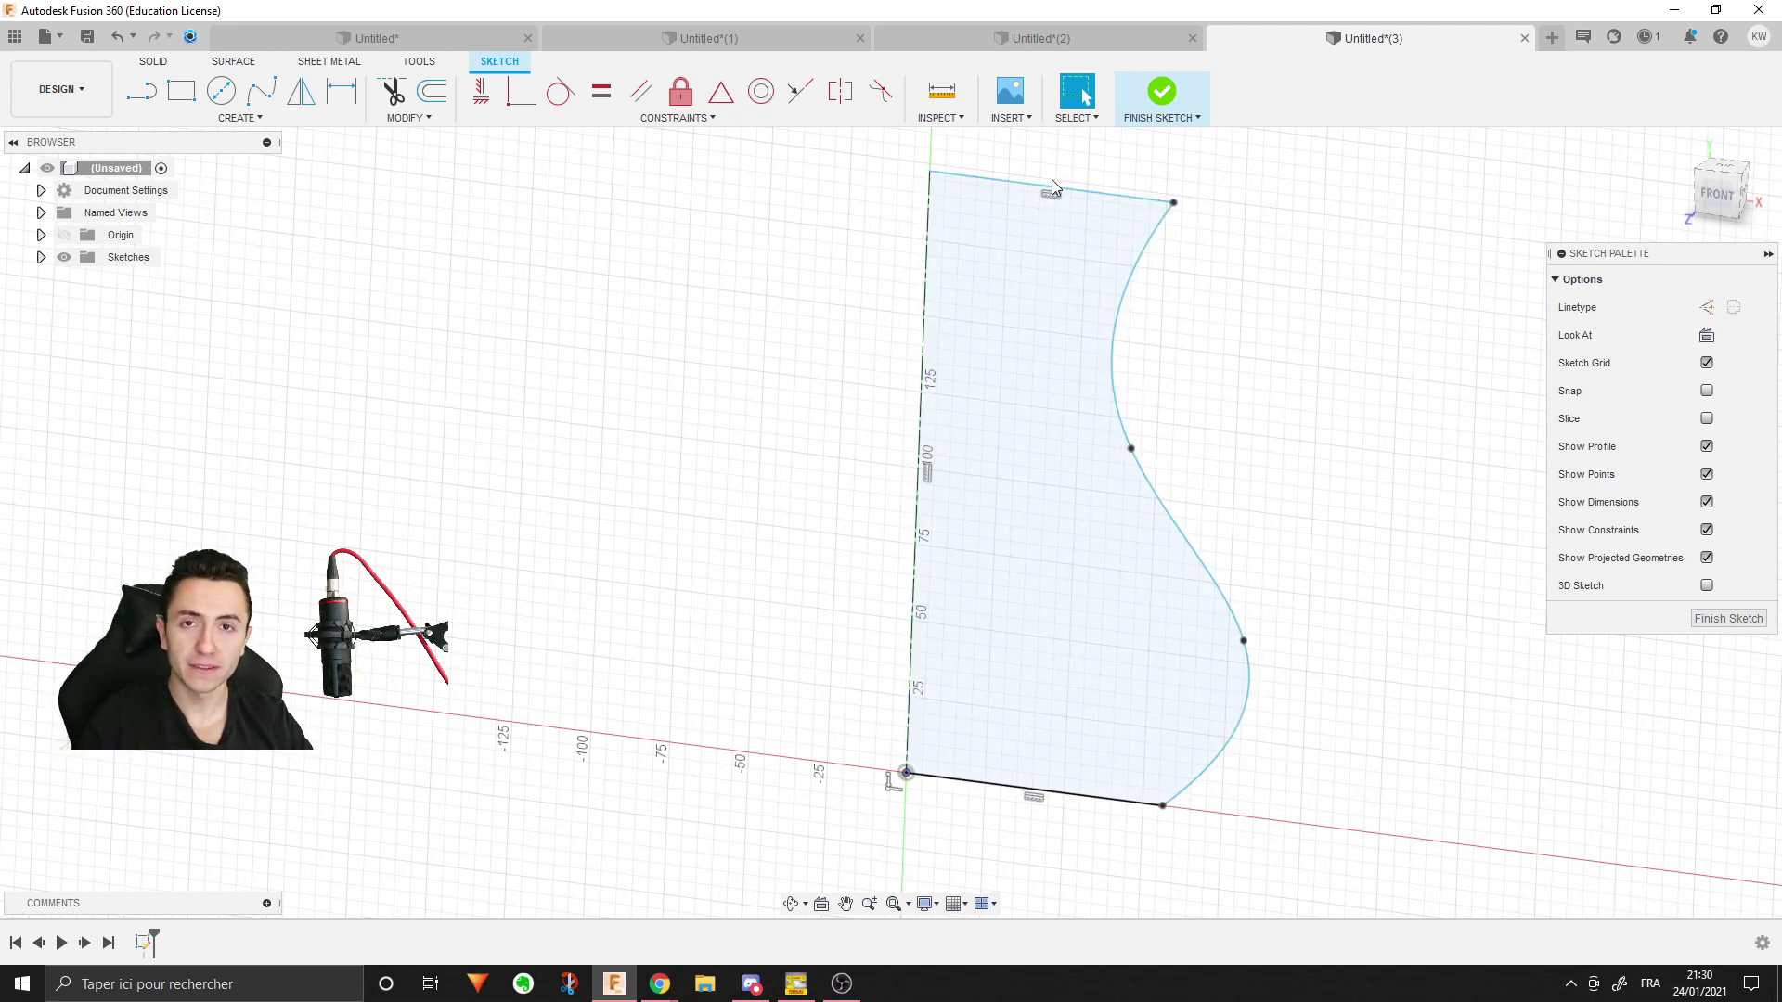
pyautogui.click(1077, 290)
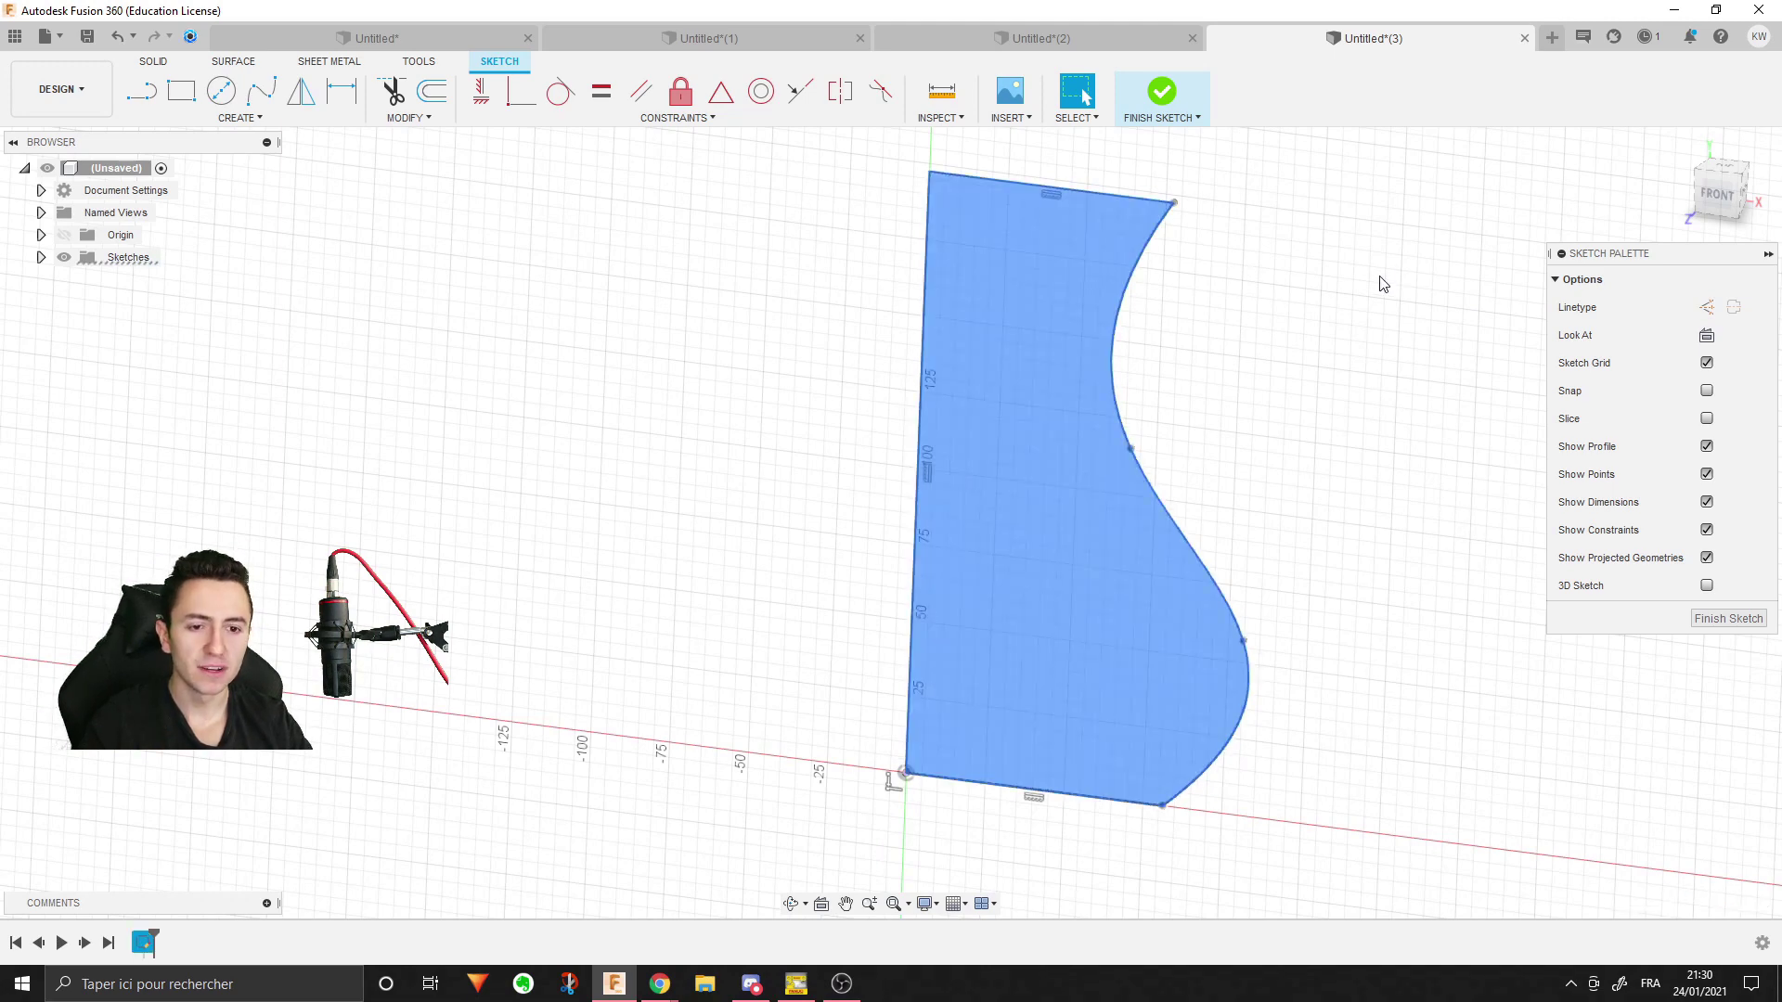
pyautogui.click(1383, 284)
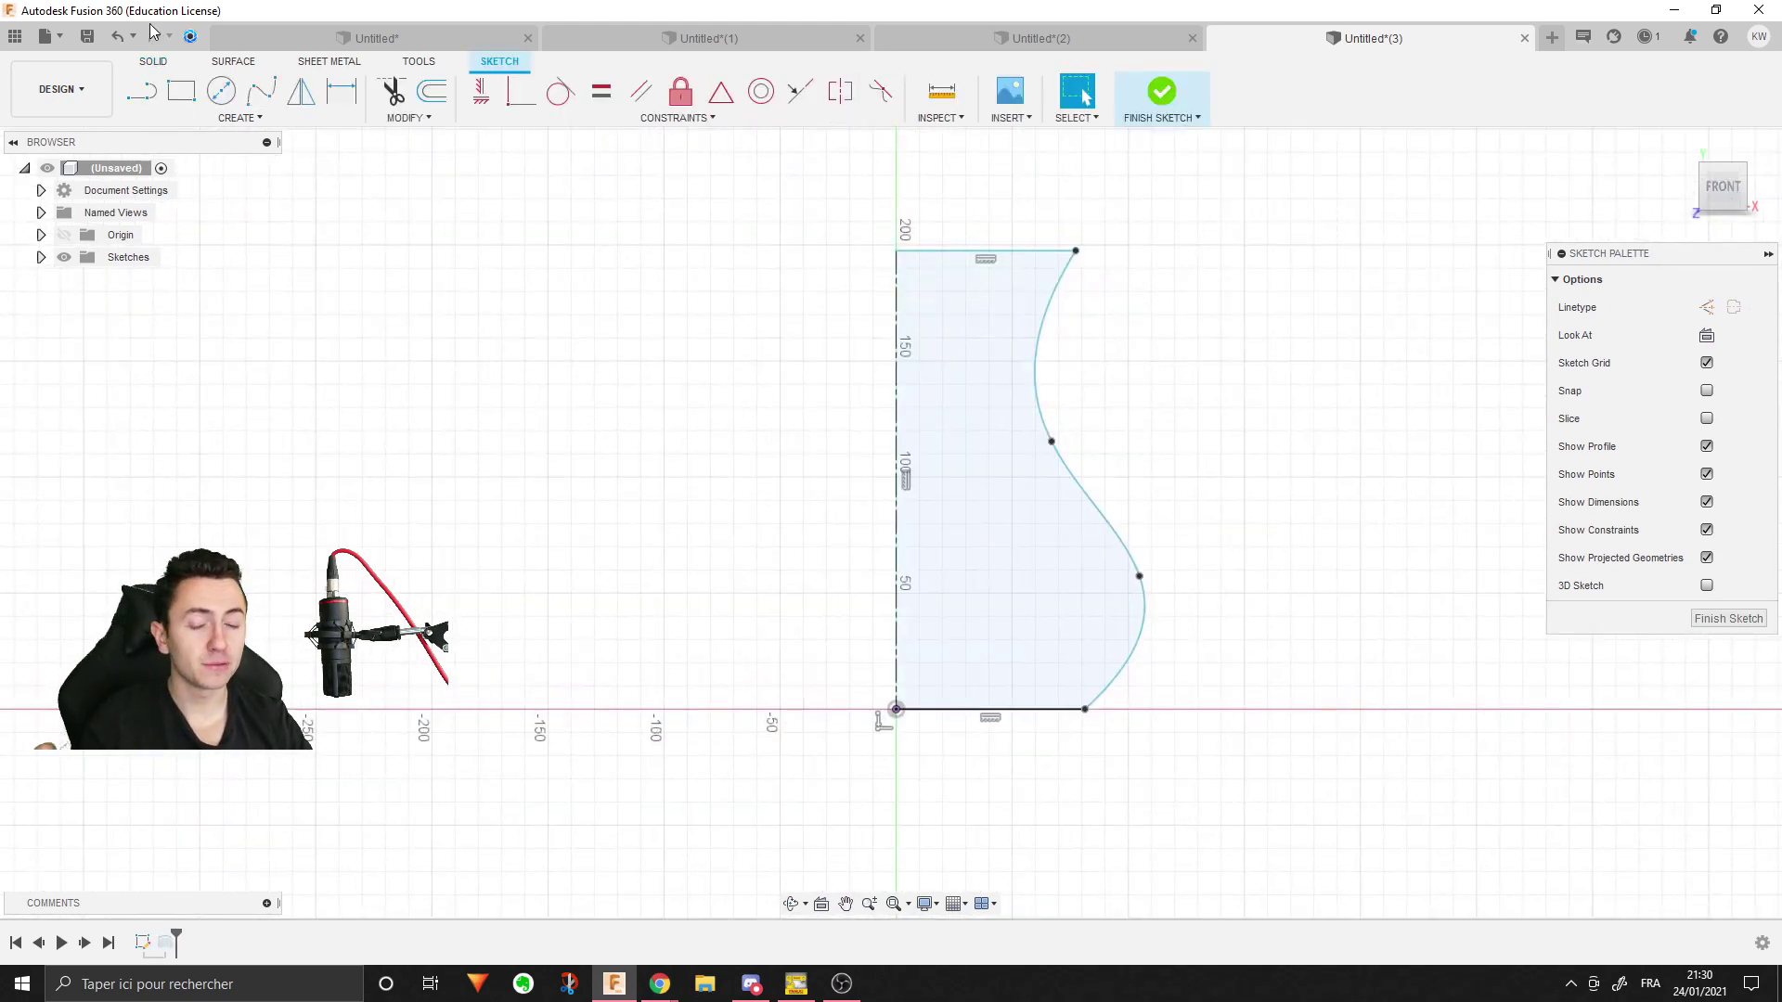
# - Draw a vertical axis line up from the origin and revolve the profile into a solid vase
pyautogui.click(142, 90)
pyautogui.click(896, 709)
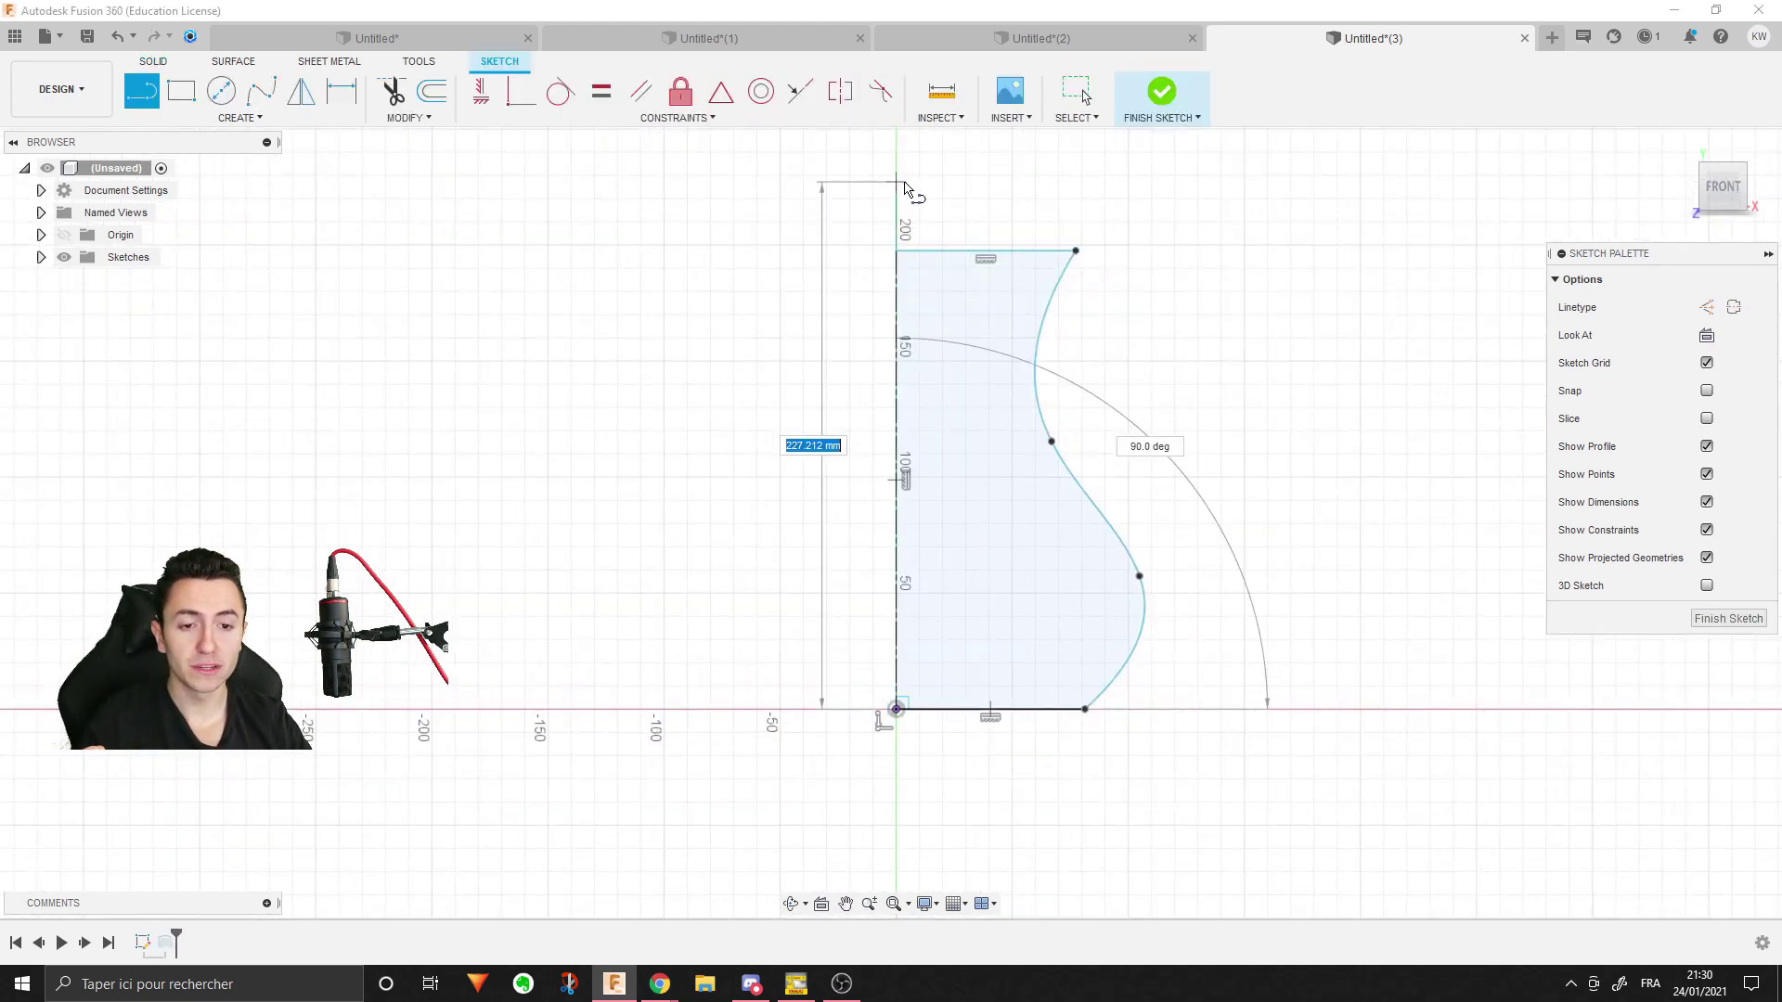
pyautogui.click(896, 181)
pyautogui.press('Escape')
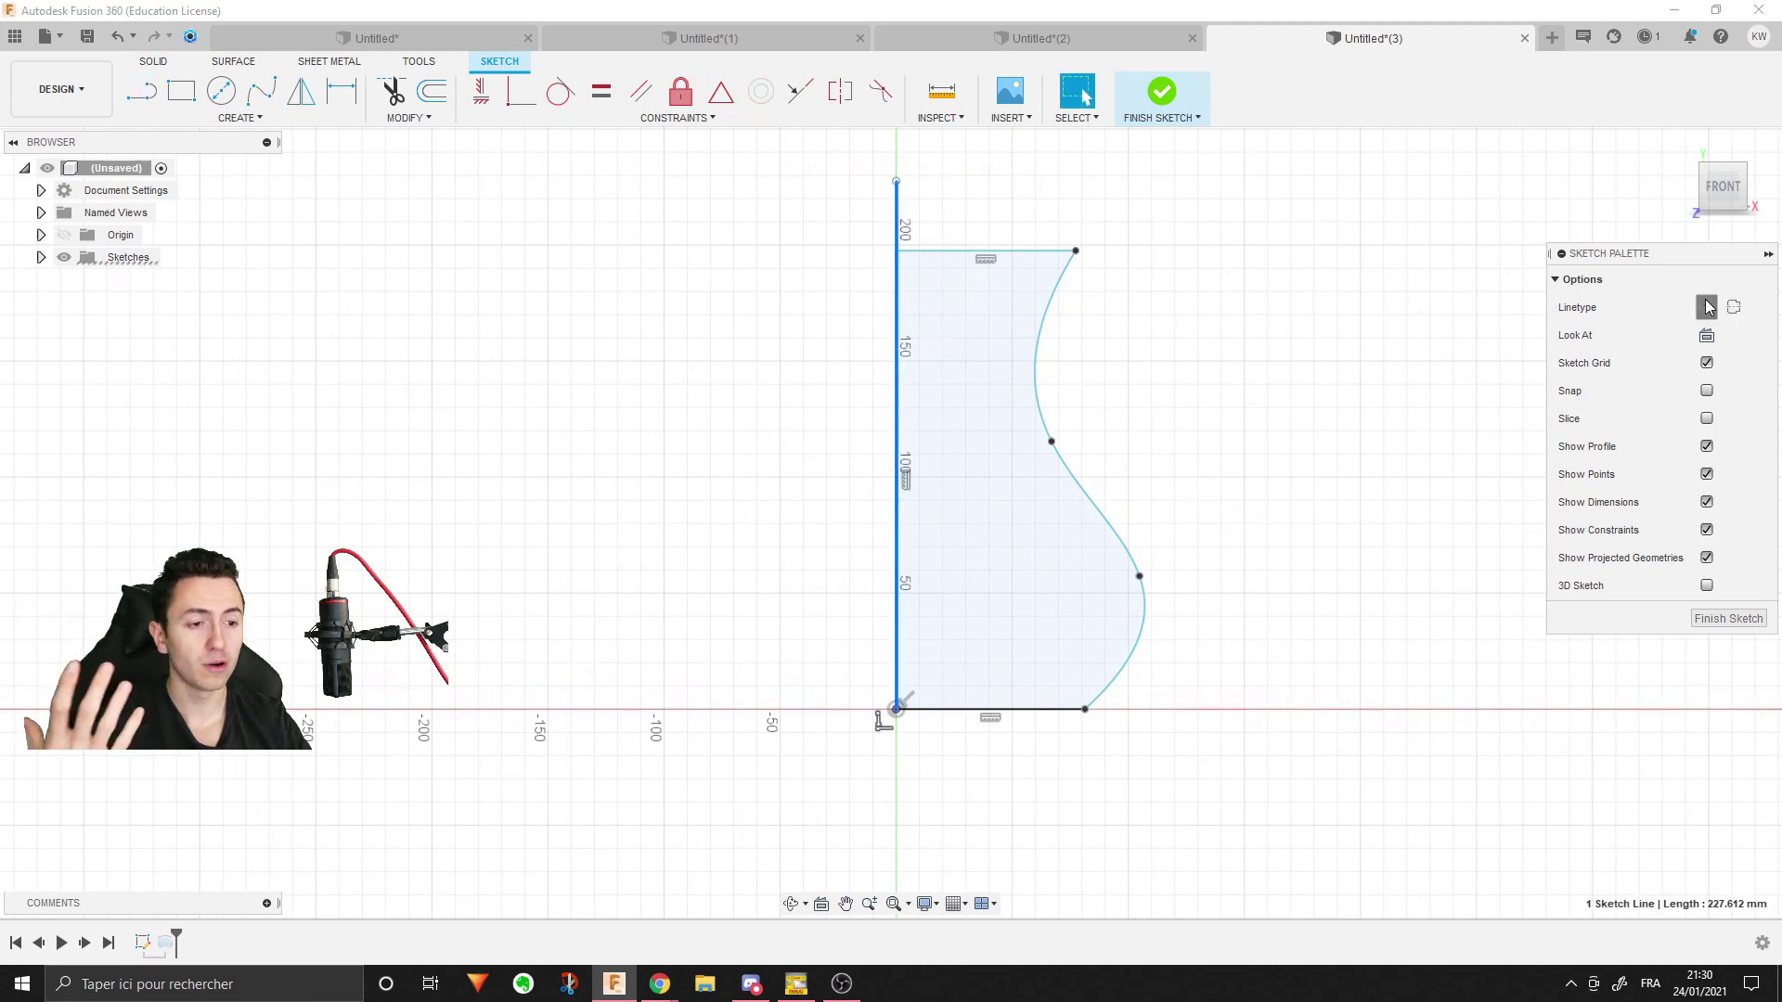
pyautogui.click(1712, 618)
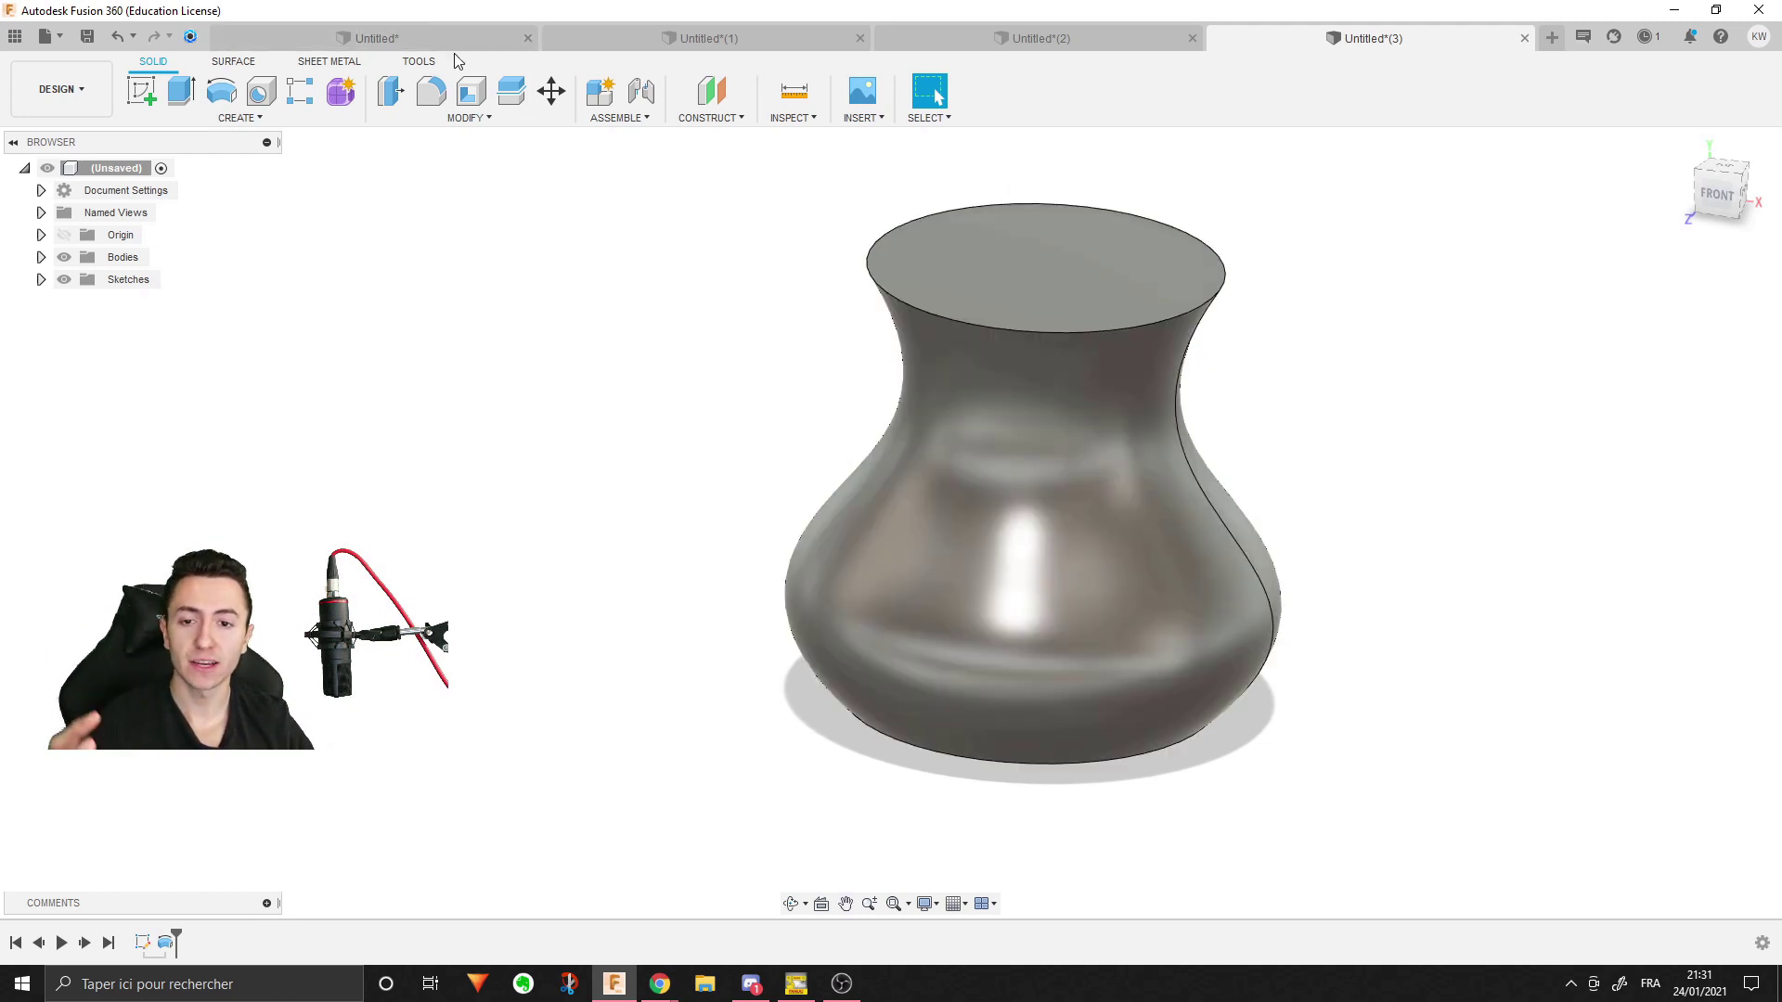
pyautogui.moveTo(1389, 478); pyautogui.dragTo(1287, 529, button='middle')
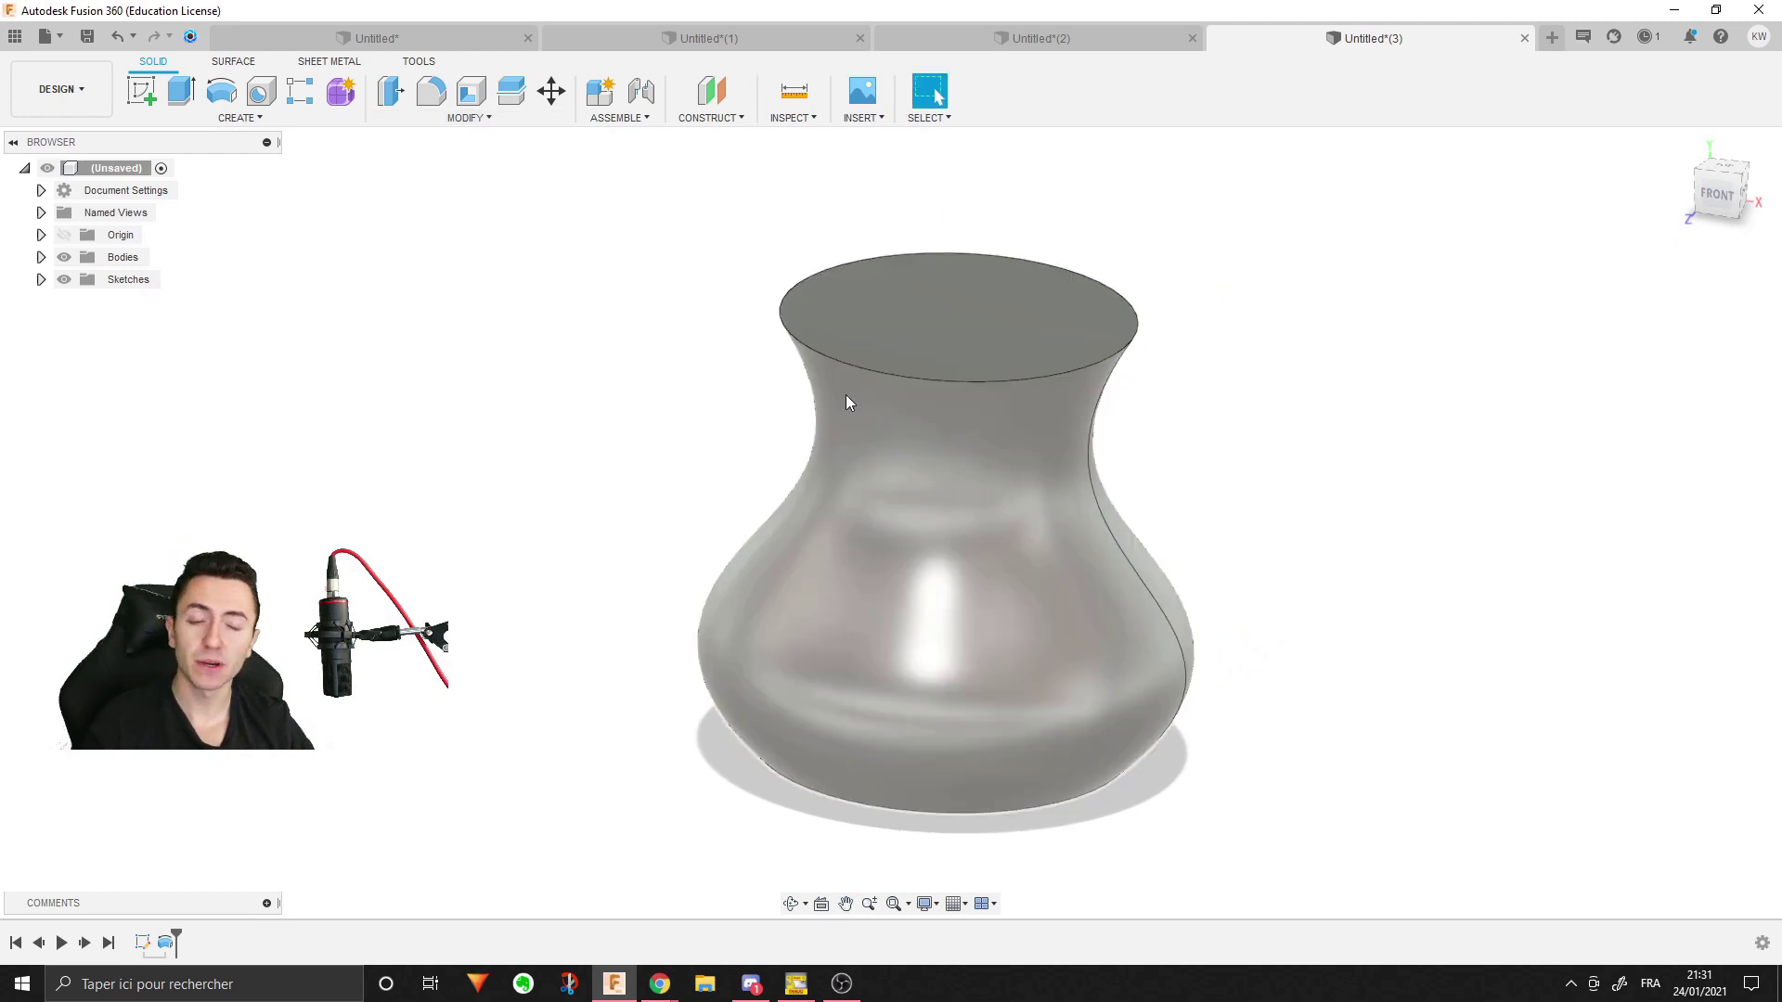
pyautogui.click(331, 37)
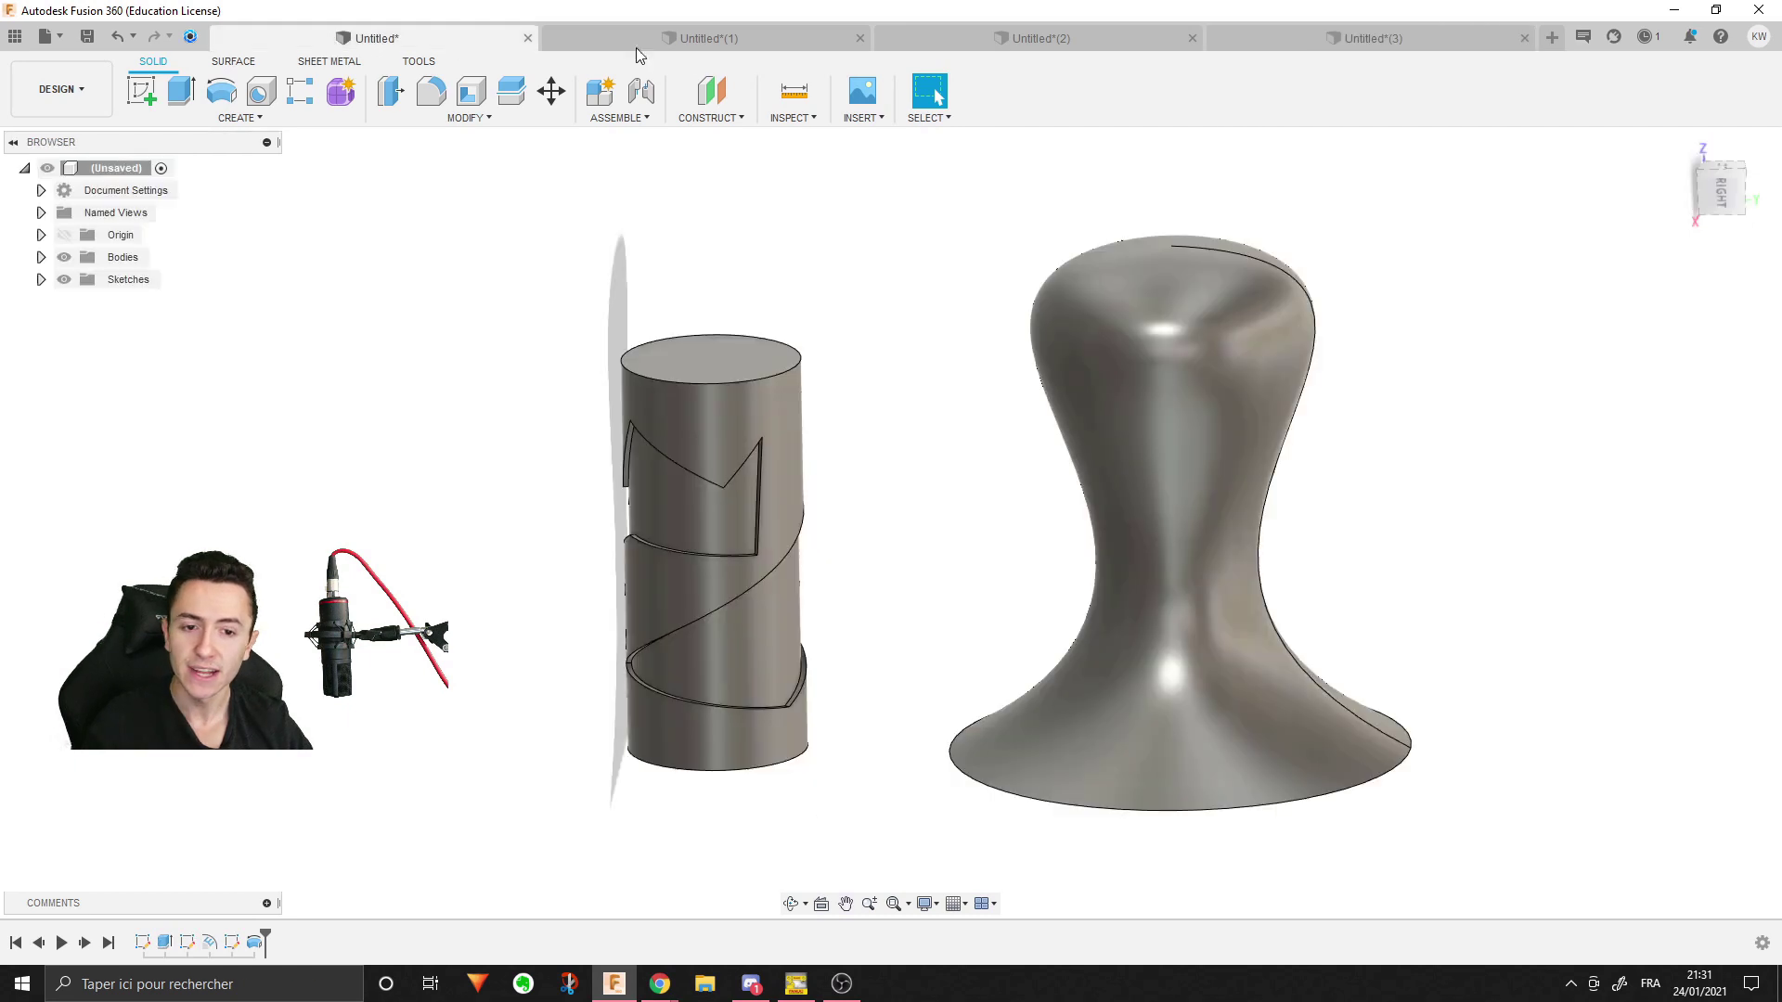
pyautogui.moveTo(683, 416); pyautogui.dragTo(907, 399, button='middle')
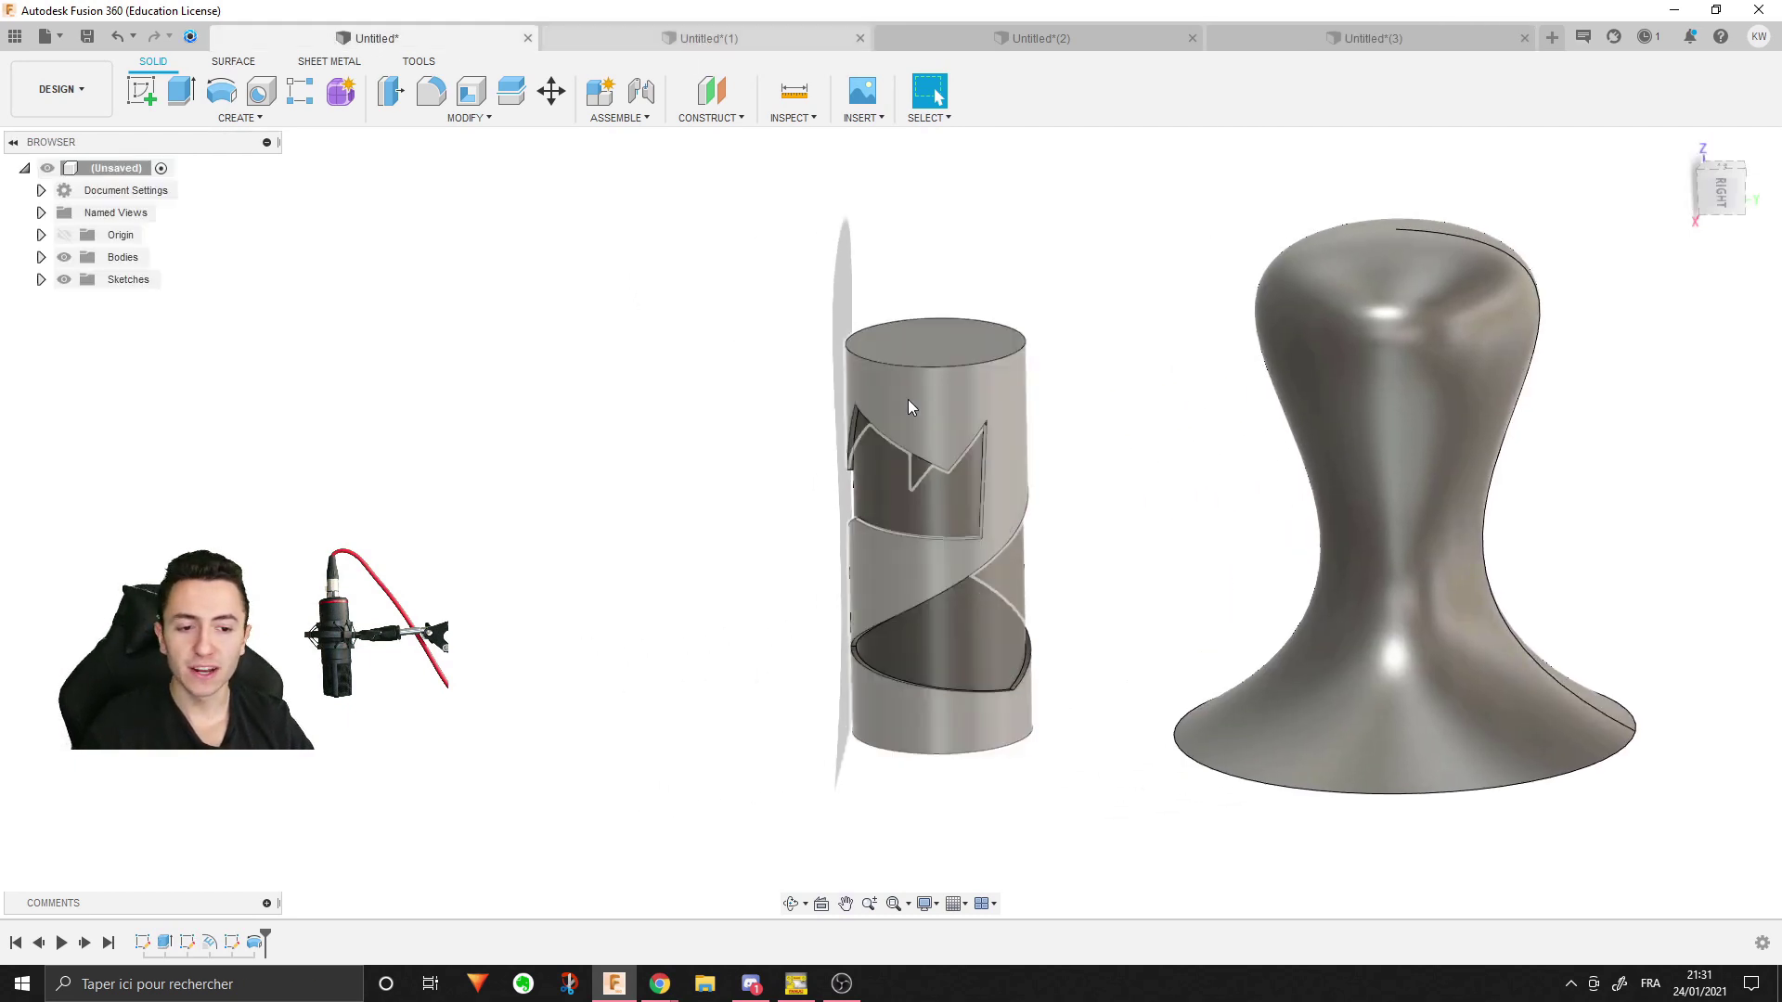
pyautogui.scroll(3, 1074, 552)
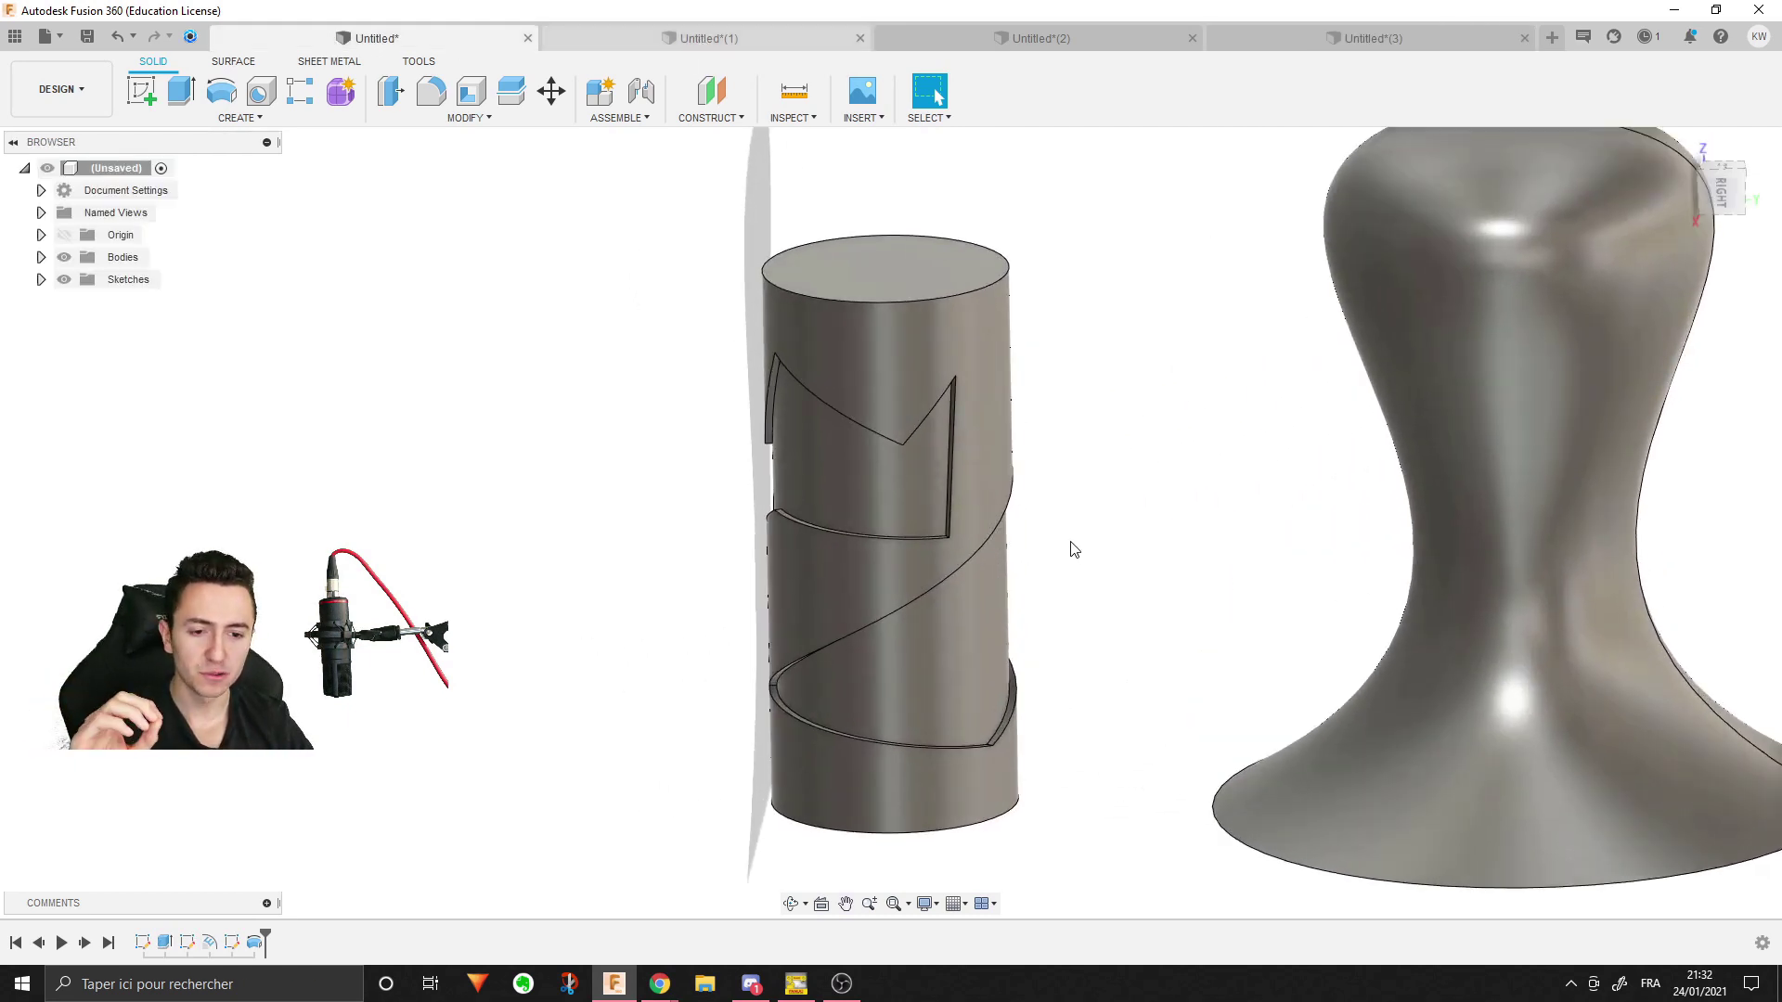
pyautogui.scroll(-3, 714, 716)
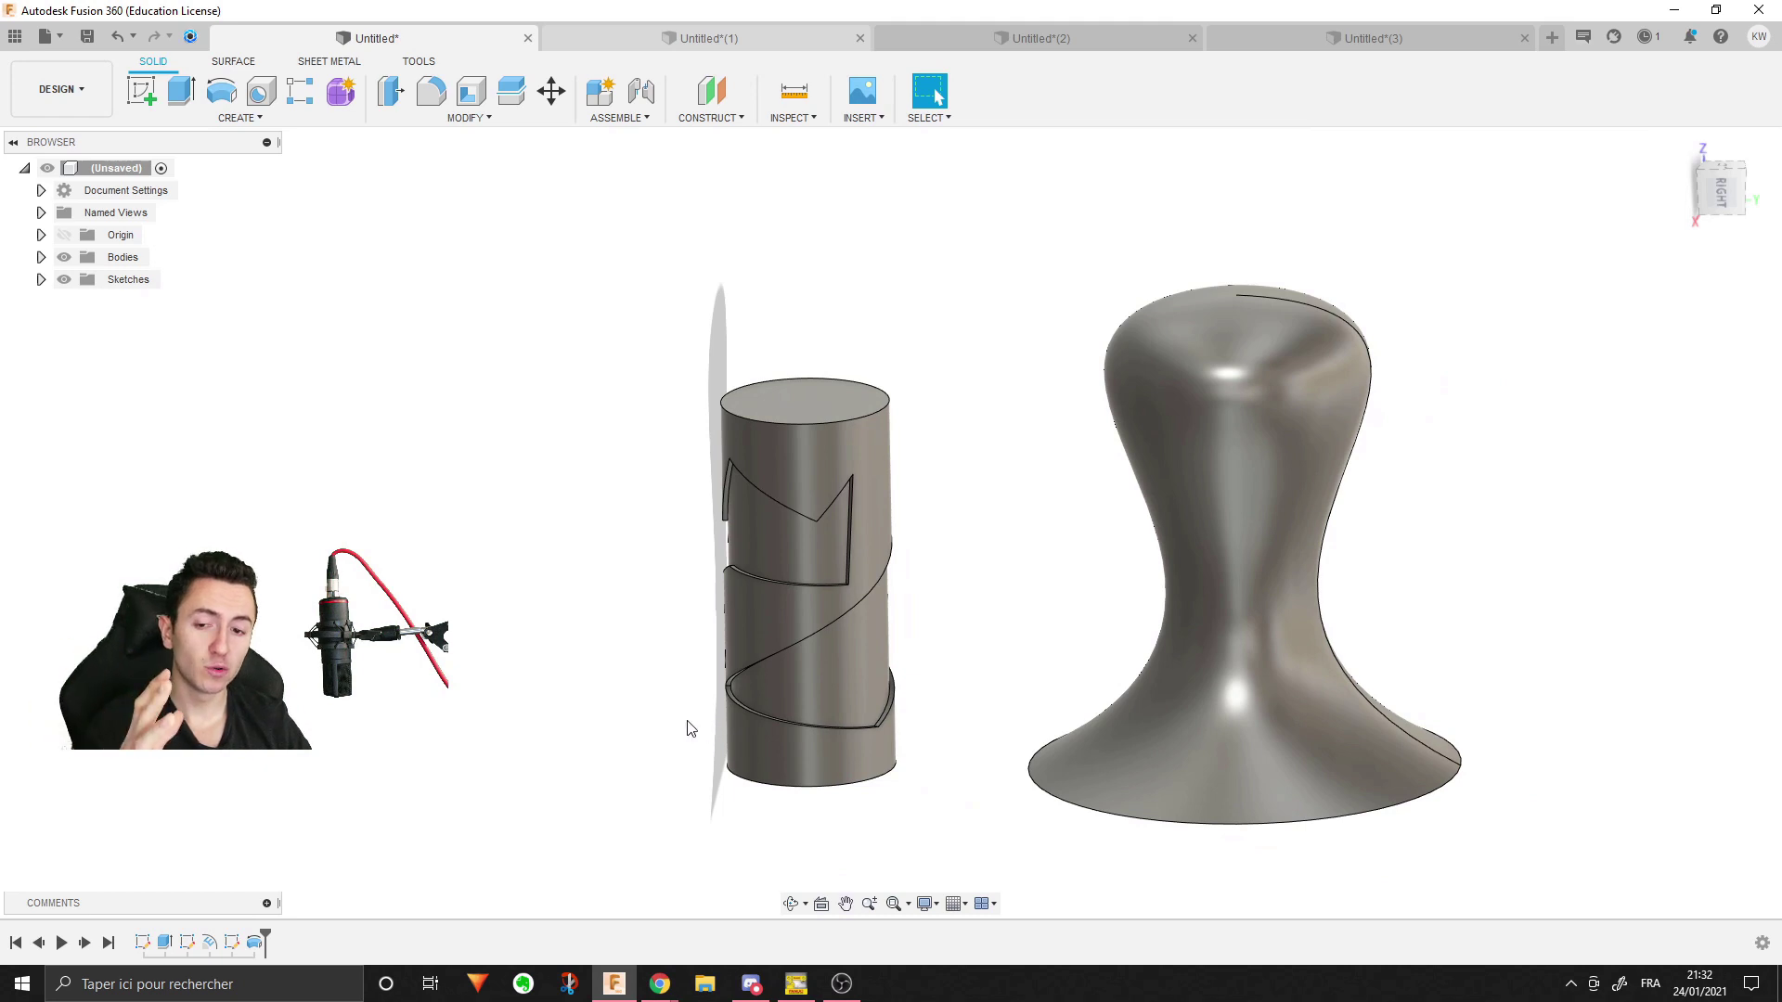